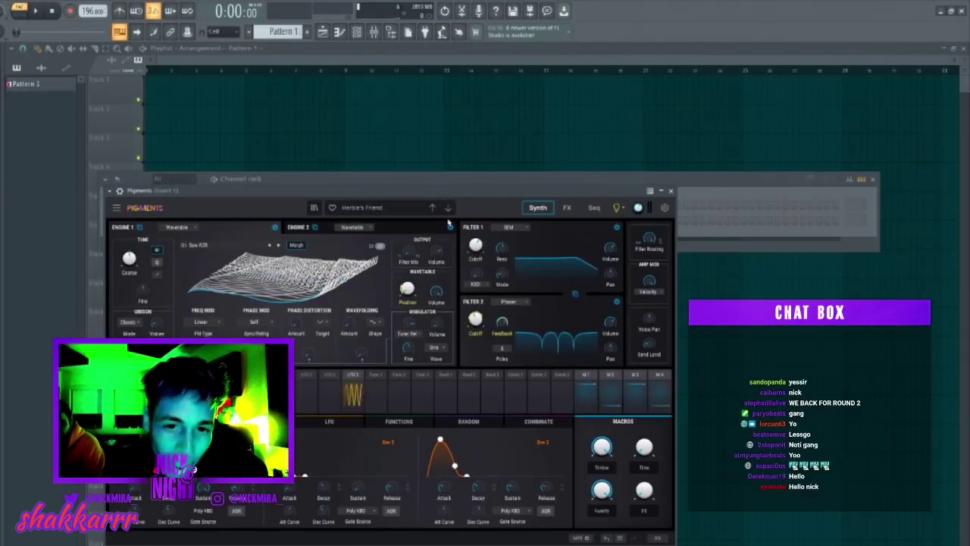
# - Load the Higher Powers preset in Pigments and merge the recorded score log into the current pattern
pyautogui.click(449, 207)
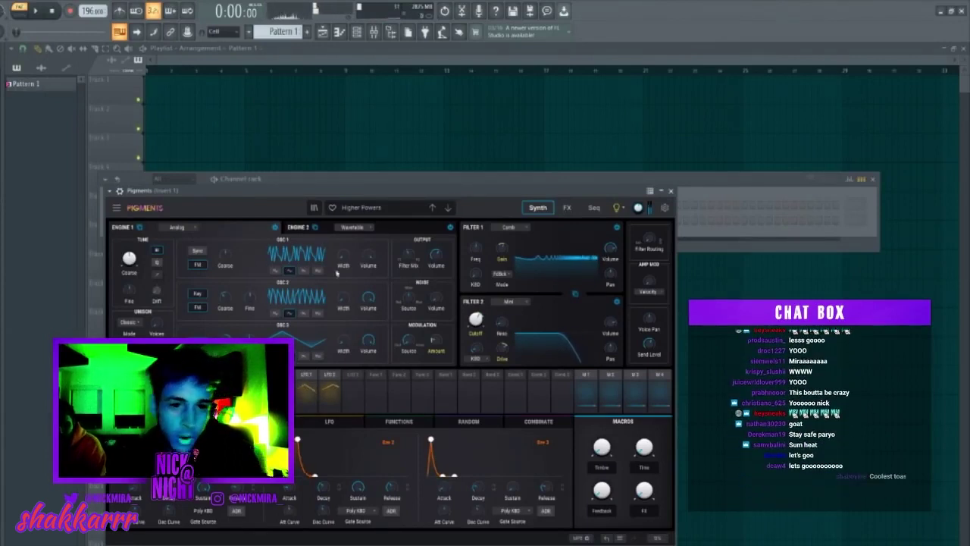
pyautogui.press('Escape')
pyautogui.click(2, 11)
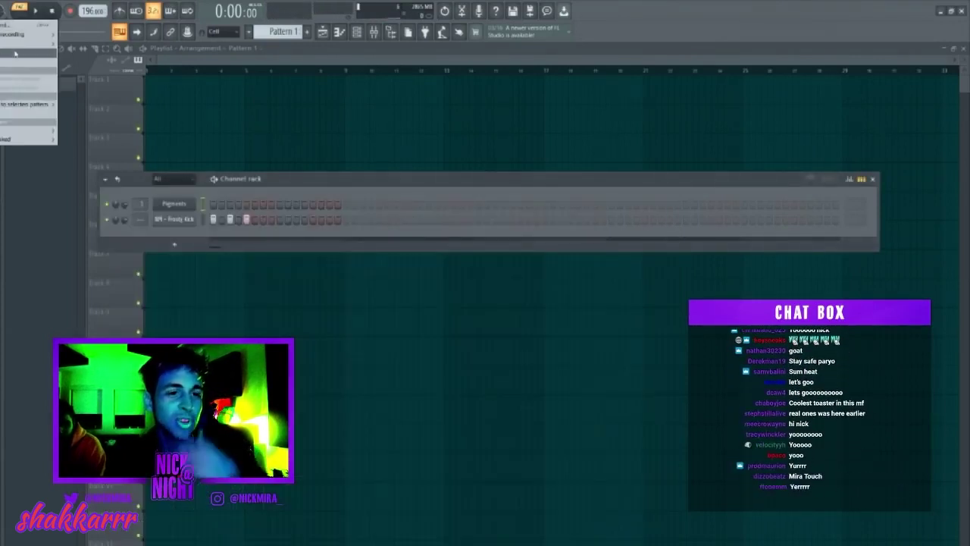
pyautogui.moveTo(16, 105)
pyautogui.click(83, 108)
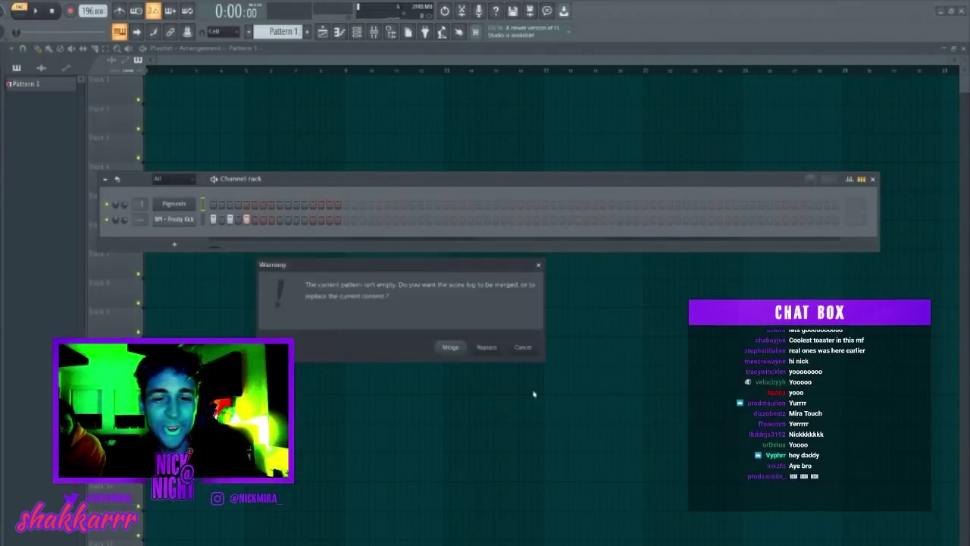
pyautogui.click(450, 347)
# - Open the Pigments piano roll and audition the last phrase of the recorded notes
pyautogui.click(246, 205)
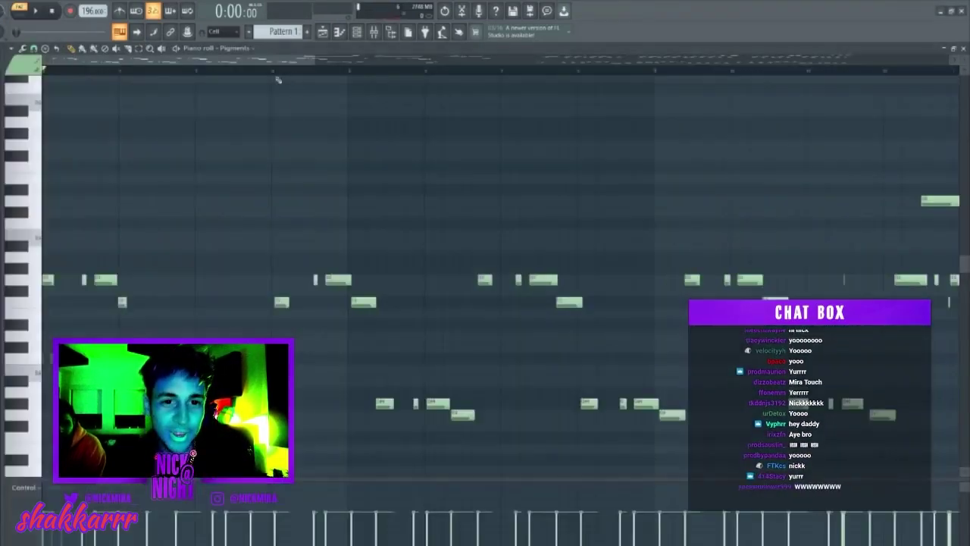
pyautogui.scroll(5, 750, 181)
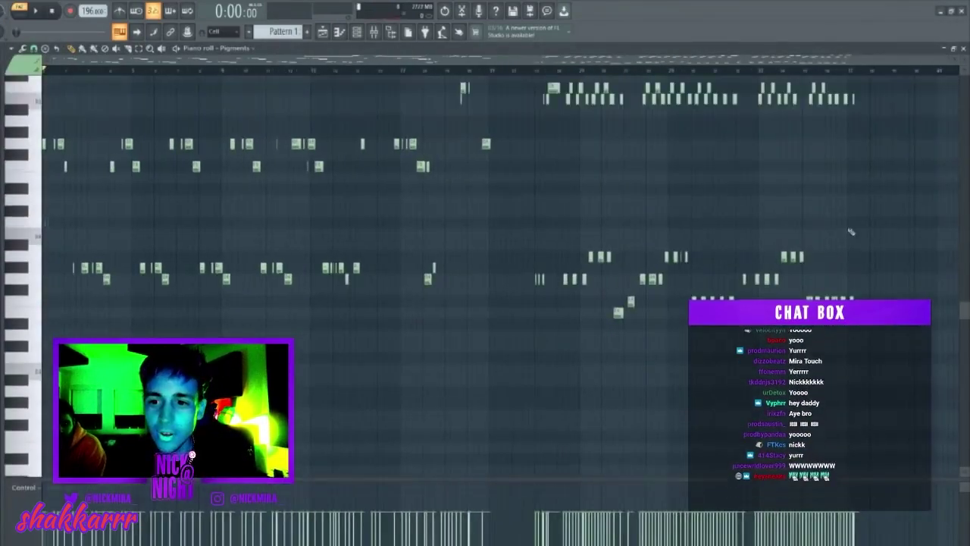
pyautogui.scroll(5, 917, 72)
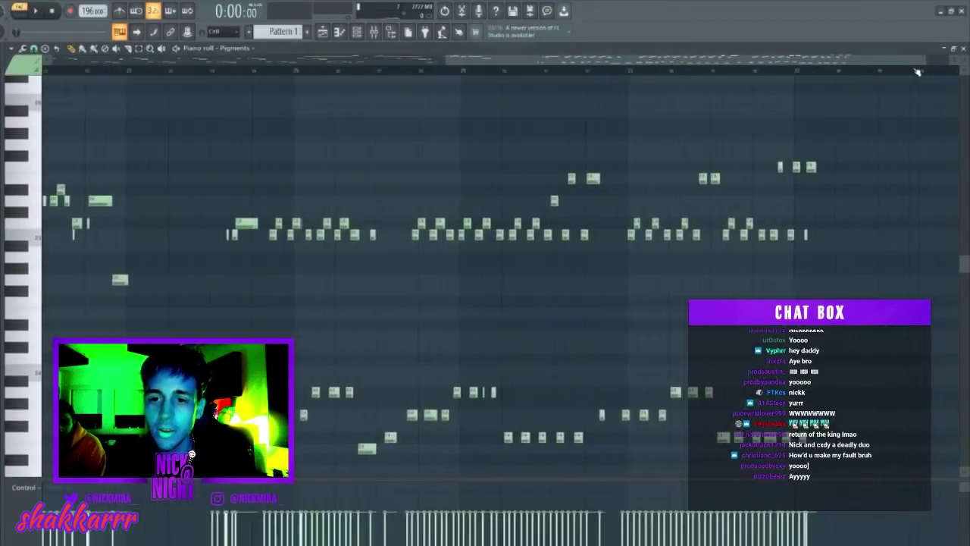
pyautogui.click(465, 71)
pyautogui.press('space')
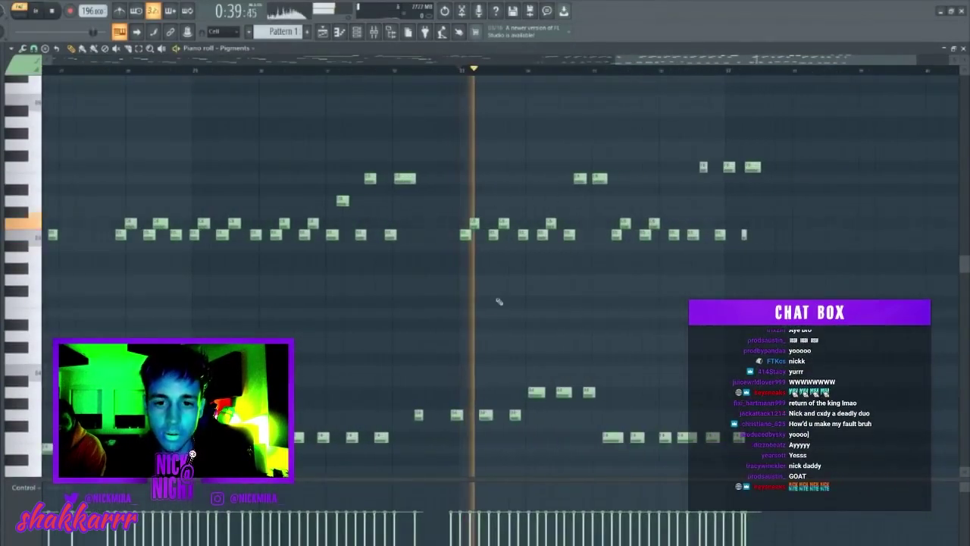
pyautogui.press('space')
# - Isolate the last recorded phrase by cutting it, clearing all other notes and pasting it back
pyautogui.moveTo(442, 466); pyautogui.dragTo(767, 136)
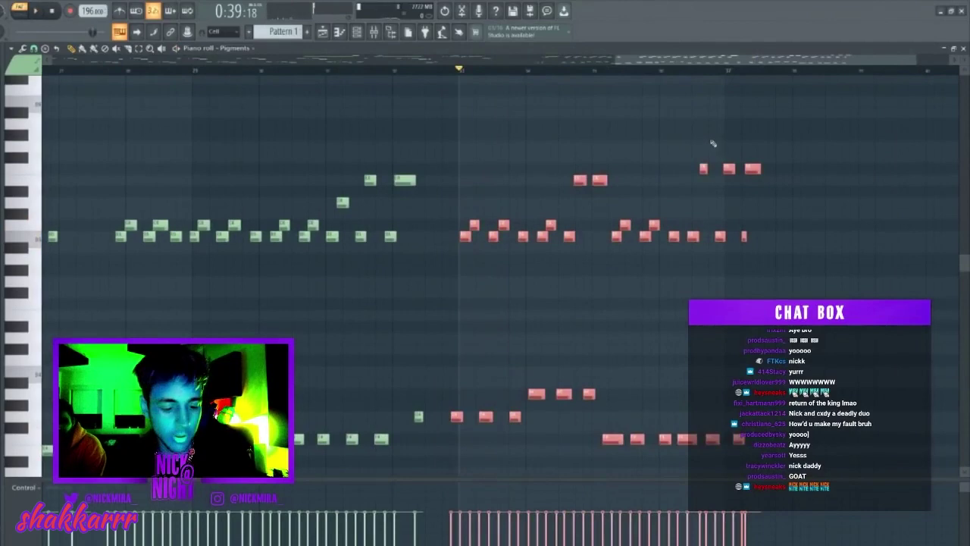
pyautogui.press('Delete')
pyautogui.hotkey('ctrl', 'a')
pyautogui.press('Delete')
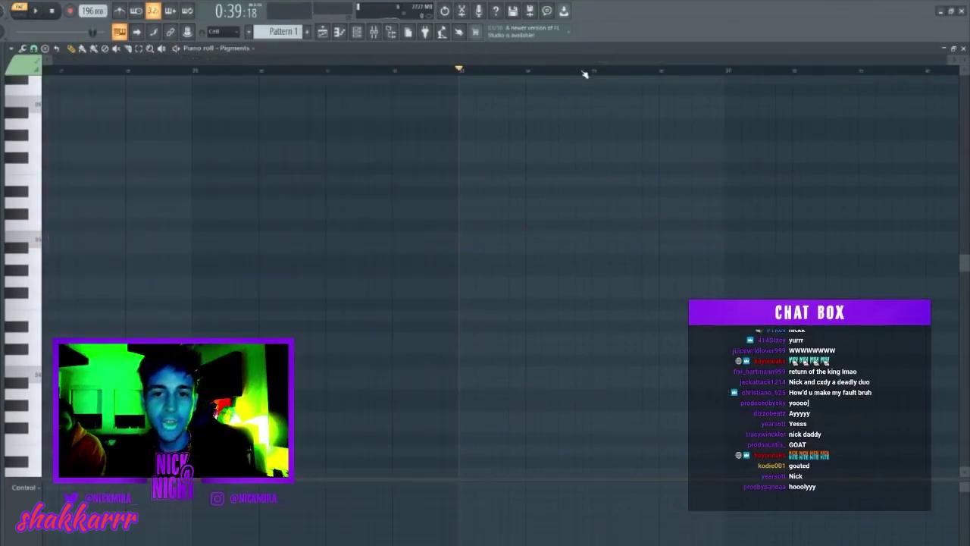
pyautogui.scroll(-3, 585, 73)
pyautogui.hotkey('ctrl', 'v')
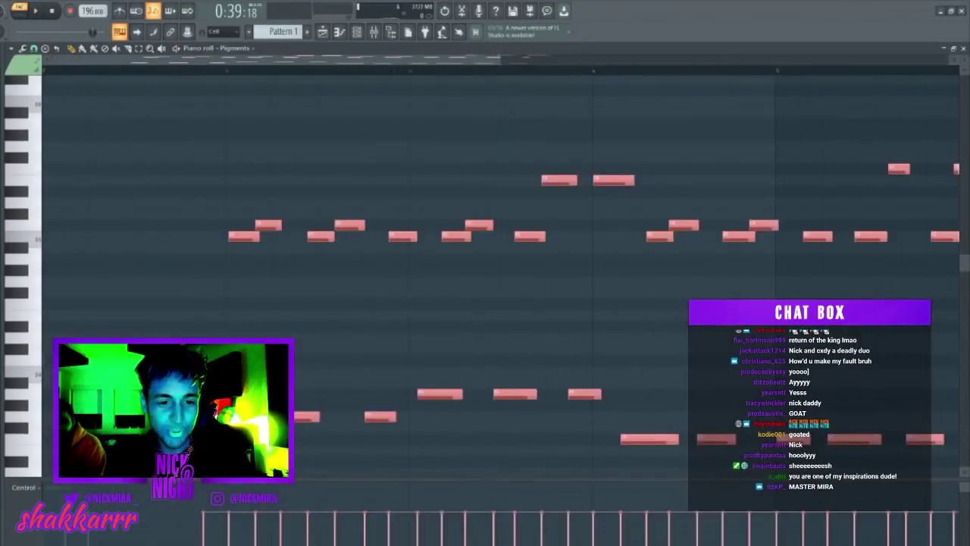
# - Move the pasted phrase to the very start of the pattern and play it back
pyautogui.moveTo(558, 181); pyautogui.dragTo(396, 181)
pyautogui.keyDown('ctrl'); pyautogui.click(341, 190); pyautogui.keyUp('ctrl')
pyautogui.press('space')
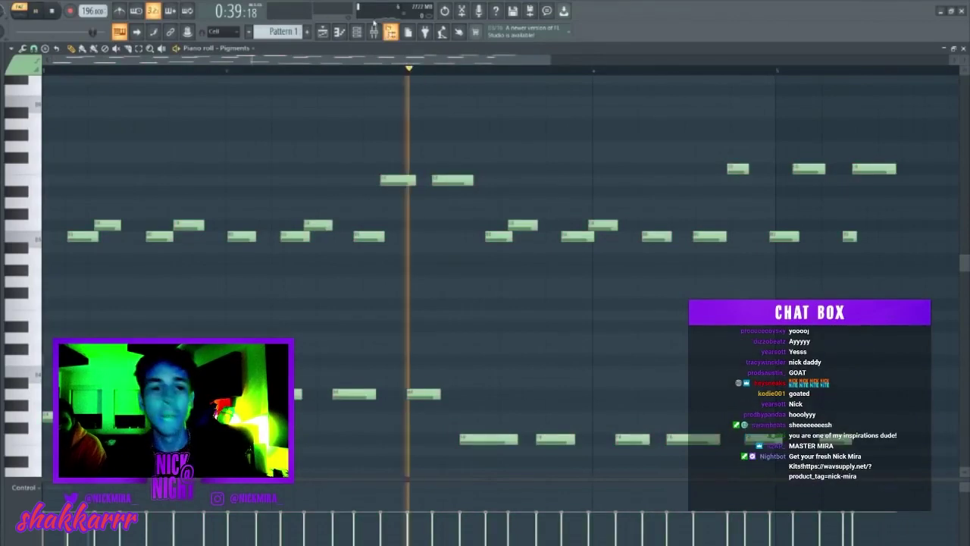
pyautogui.press('space')
pyautogui.scroll(-3, 281, 73)
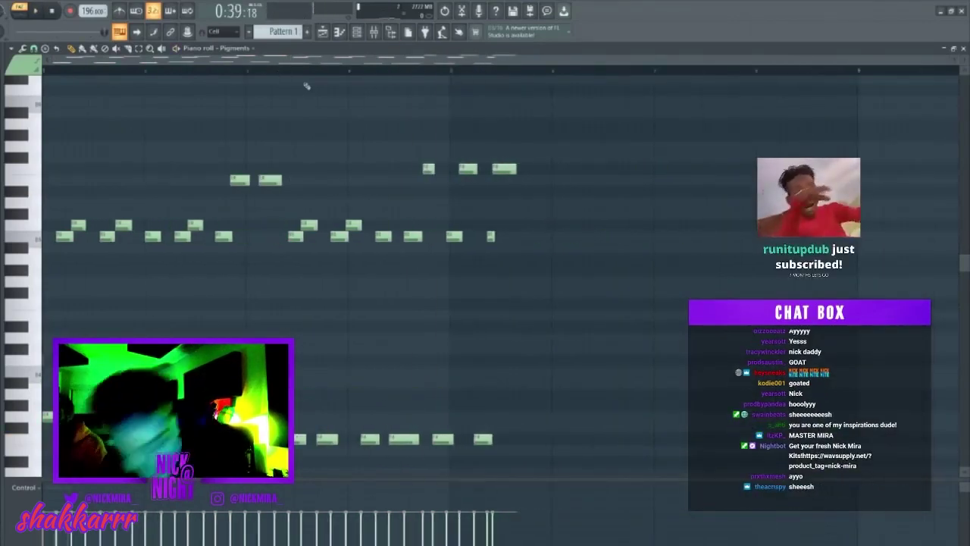
pyautogui.press('space')
pyautogui.press('space')
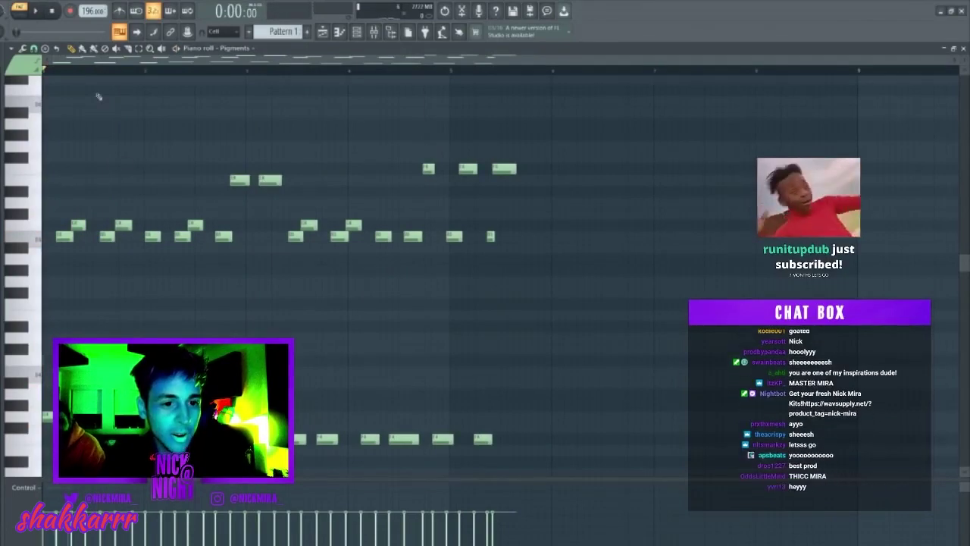
# - Squeeze all the notes to about four bars in length and set the piano roll snap to Line
pyautogui.hotkey('ctrl', 'a')
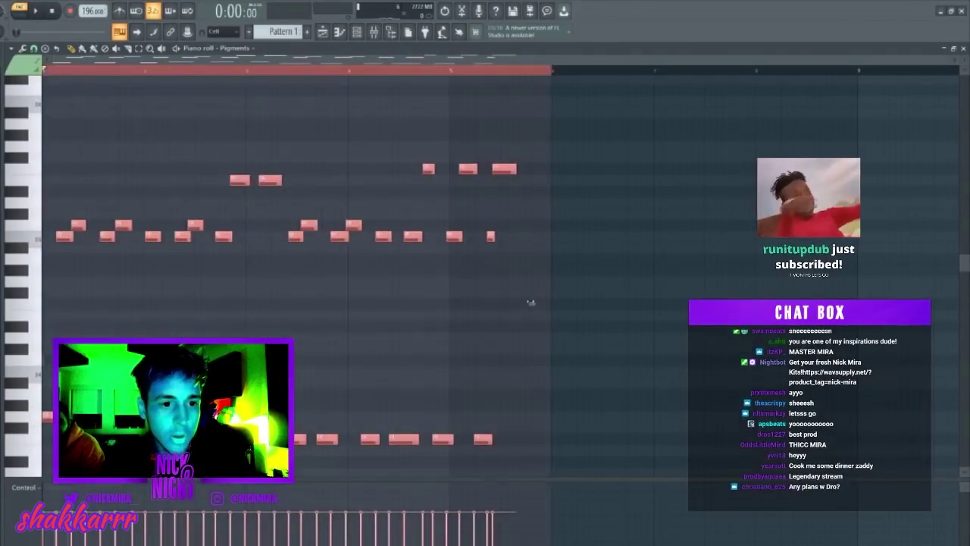
pyautogui.moveTo(531, 301); pyautogui.dragTo(471, 303)
pyautogui.click(115, 97)
pyautogui.click(33, 48)
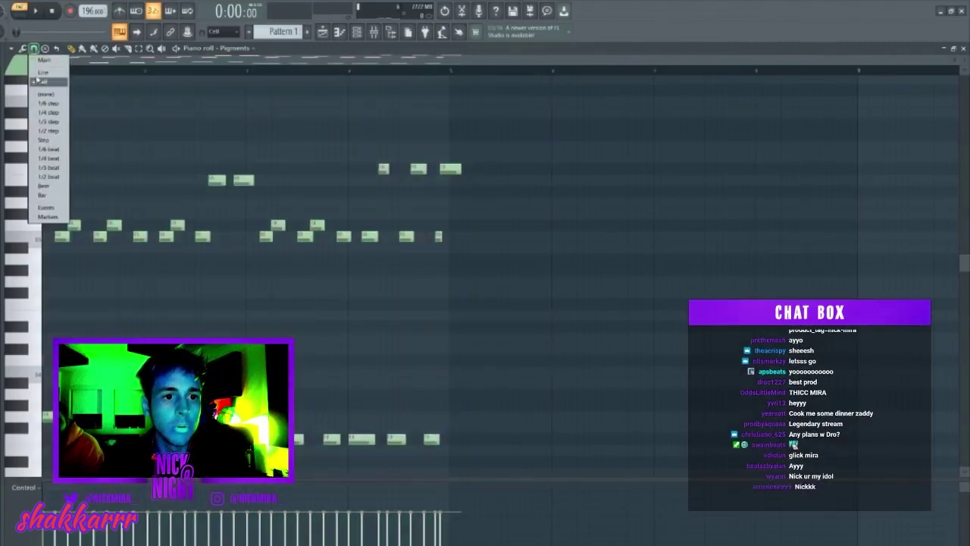
pyautogui.click(44, 70)
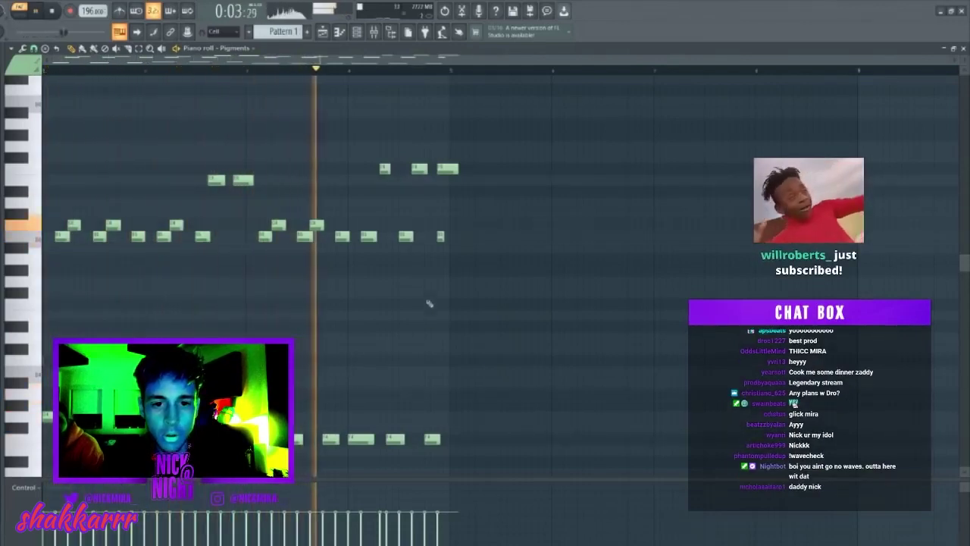
# - Reshape the high notes in bar 4 into a descending run, with the first raised and the following ones lowered, and play it
pyautogui.press('space')
pyautogui.moveTo(384, 168); pyautogui.dragTo(403, 182)
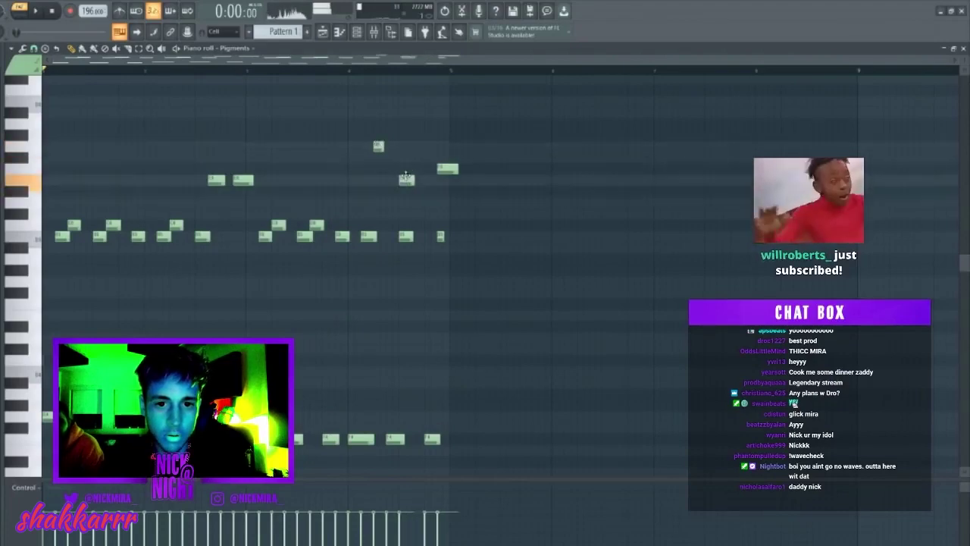
pyautogui.click(418, 212)
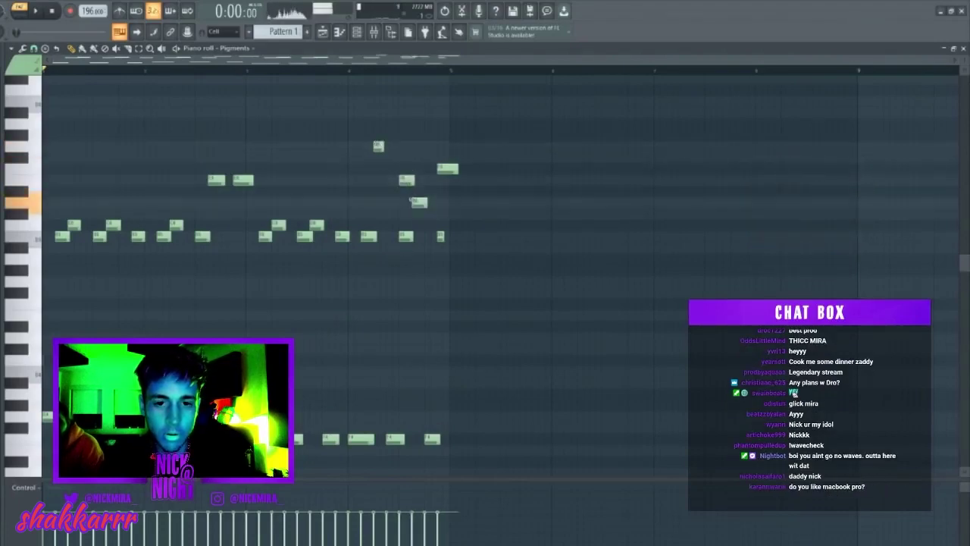
pyautogui.click(409, 237)
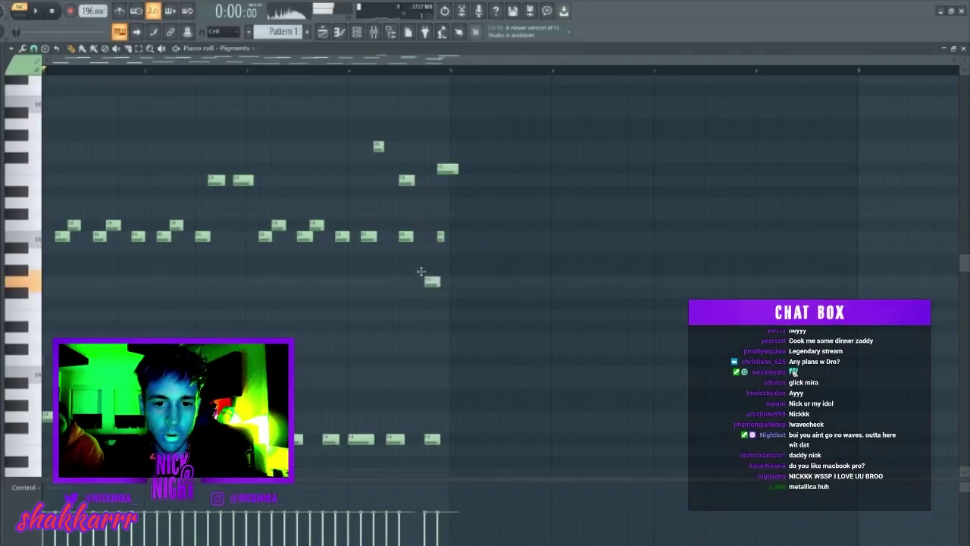
pyautogui.press('space')
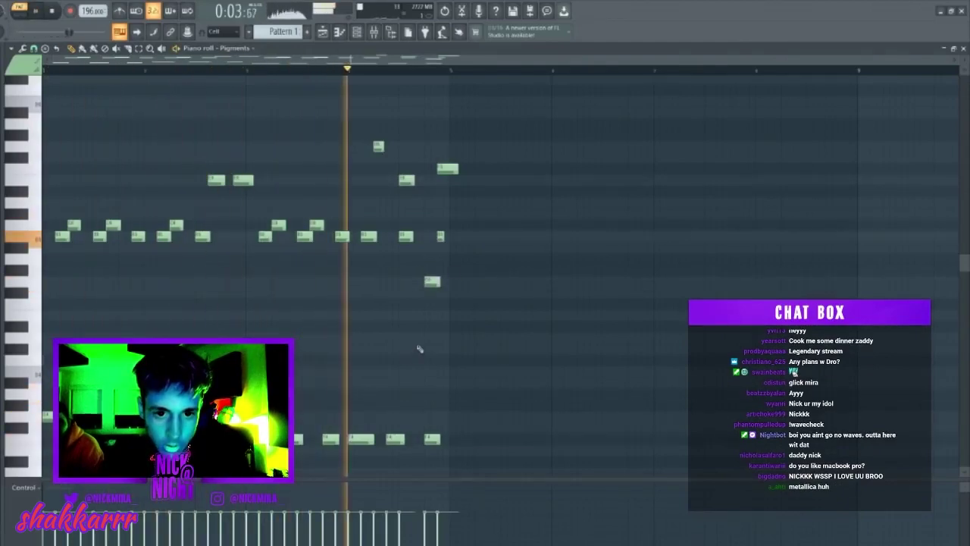
# - Lengthen the highest note in bar 4 up to the next note and delete the lower note beneath the second run note
pyautogui.click(379, 145)
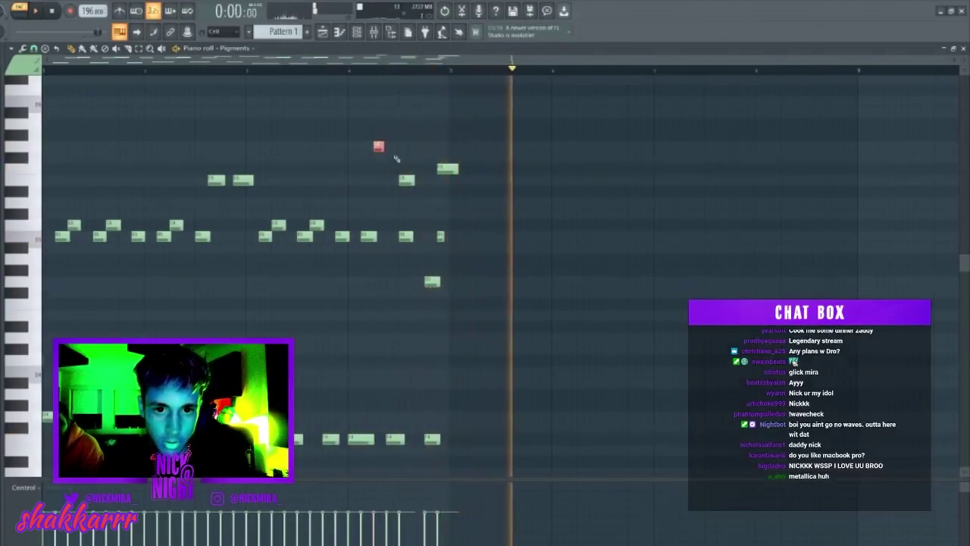
pyautogui.press('space')
pyautogui.moveTo(384, 149); pyautogui.dragTo(395, 148)
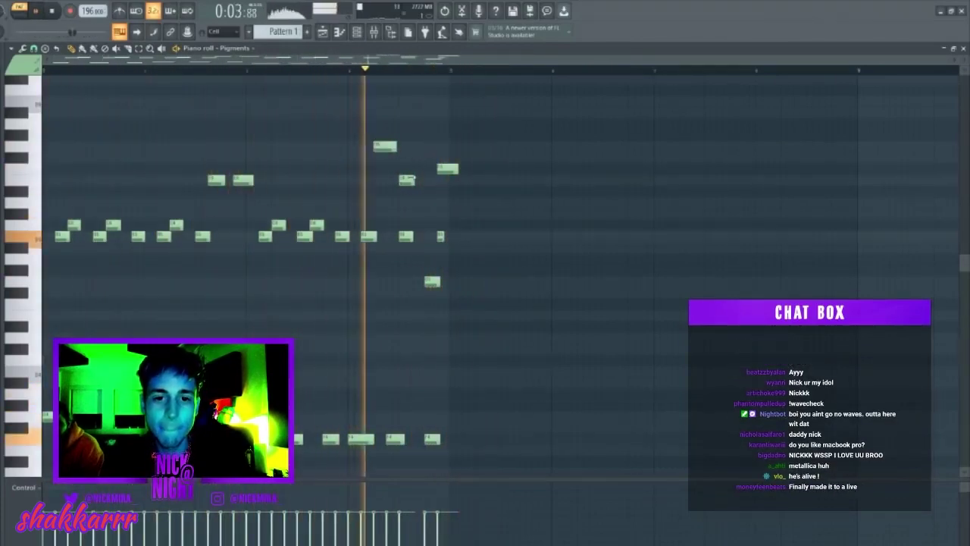
pyautogui.press('space')
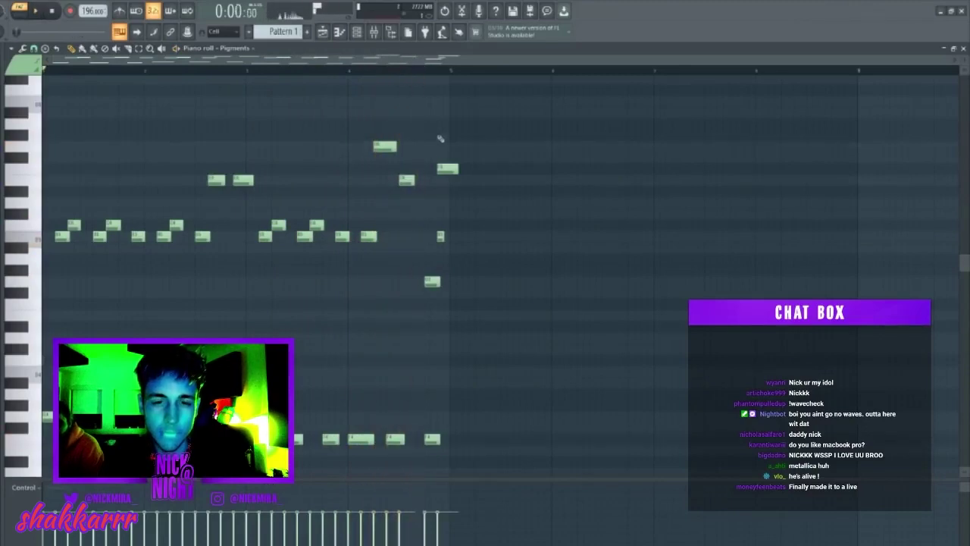
# - Try an extra high note in the second half of bar 4, auditioning and removing it
pyautogui.moveTo(416, 111)
pyautogui.mouseDown()
pyautogui.moveTo(414, 97)
pyautogui.moveTo(423, 99)
pyautogui.mouseUp()
pyautogui.press('space')
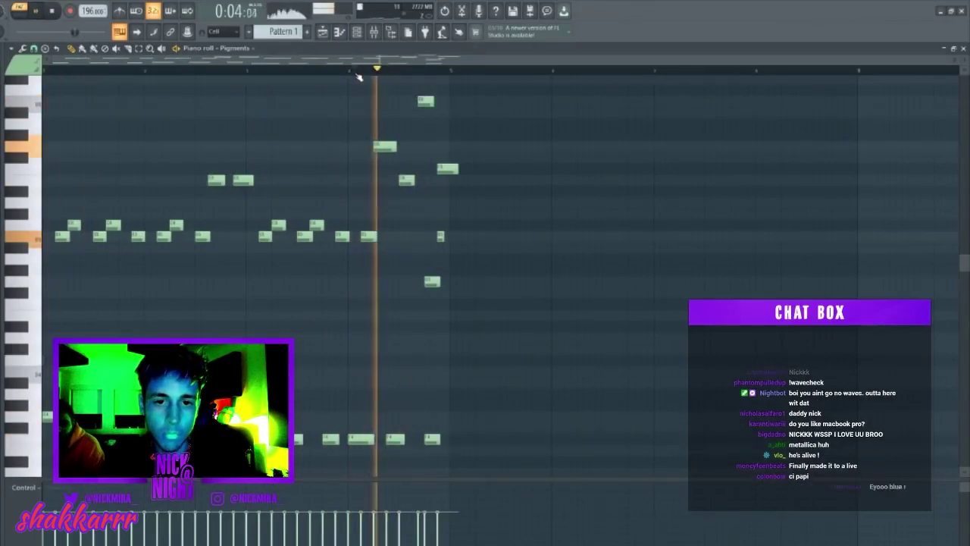
pyautogui.rightClick(423, 101)
pyautogui.press('space')
pyautogui.press('space')
pyautogui.click(420, 102)
pyautogui.rightClick(421, 101)
pyautogui.press('space')
pyautogui.press('space')
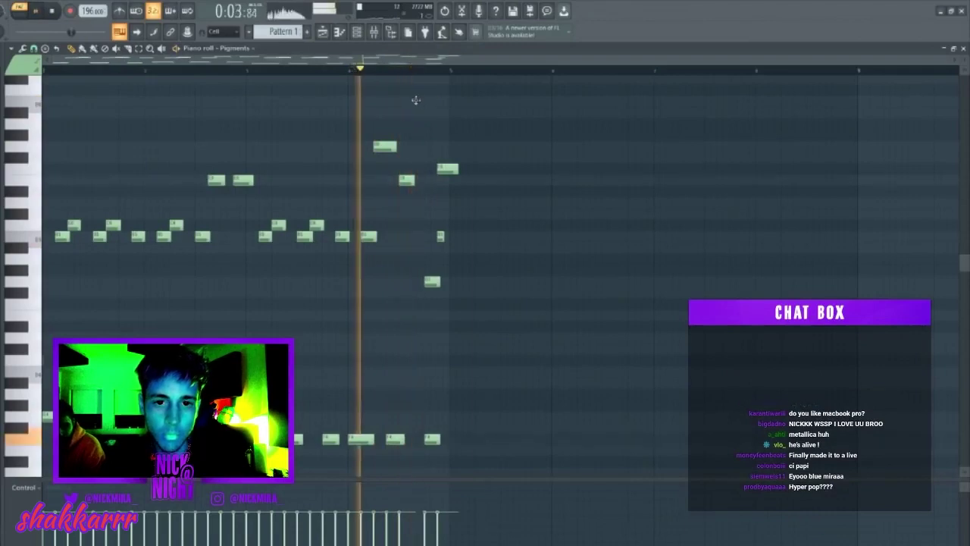
# - Add a high note in the second half of bar 4 and lower it by one octave to fill the gap in the run
pyautogui.click(413, 103)
pyautogui.moveTo(407, 96); pyautogui.dragTo(442, 122)
pyautogui.press('space')
pyautogui.press('space')
pyautogui.hotkey('ctrl', 'Down')
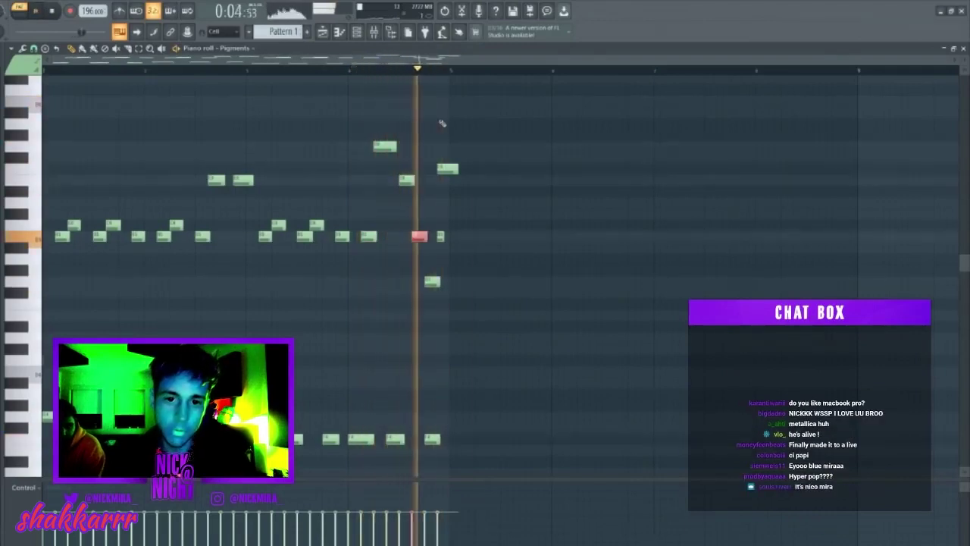
pyautogui.press('space')
# - Add a low closing note at the end of bar 4, delete the leftover notes above it and play the run
pyautogui.click(431, 282)
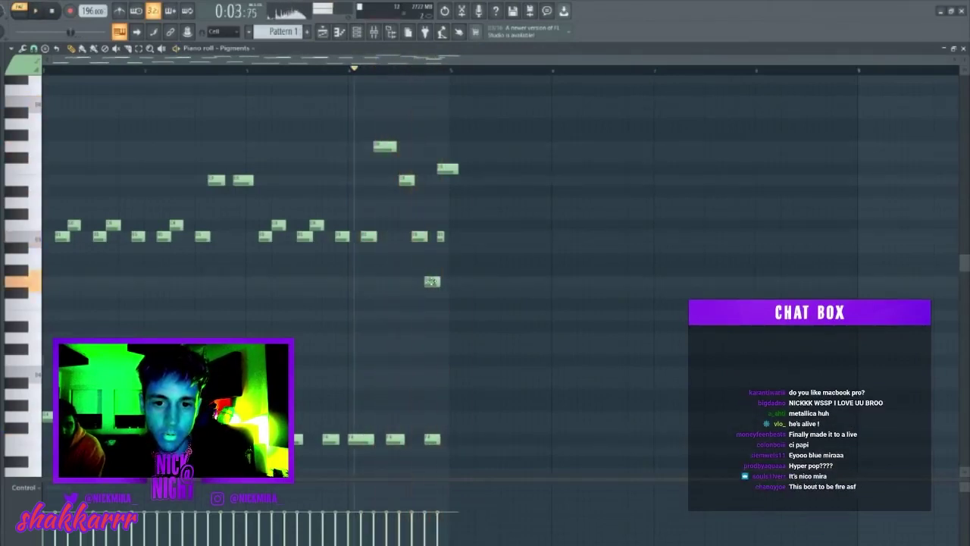
pyautogui.click(447, 247)
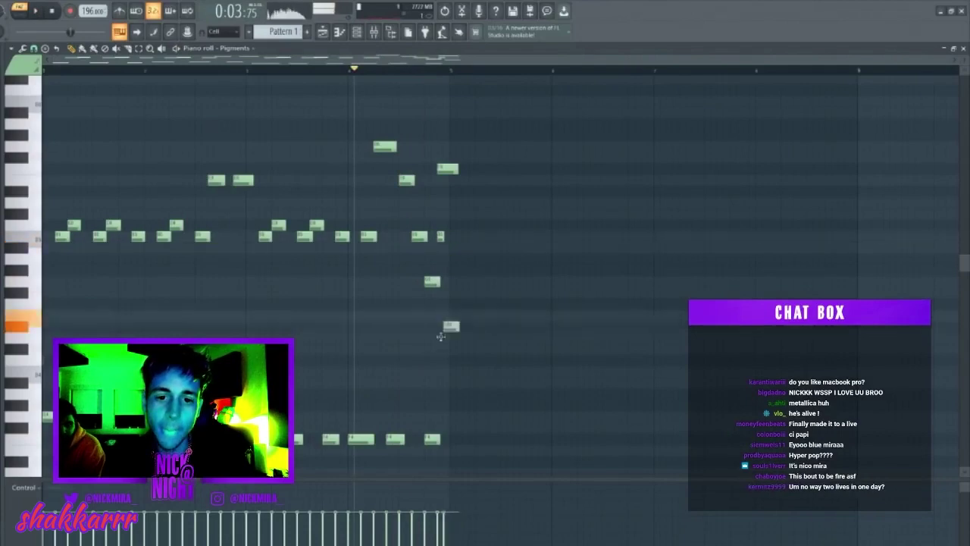
pyautogui.moveTo(433, 277); pyautogui.dragTo(435, 278)
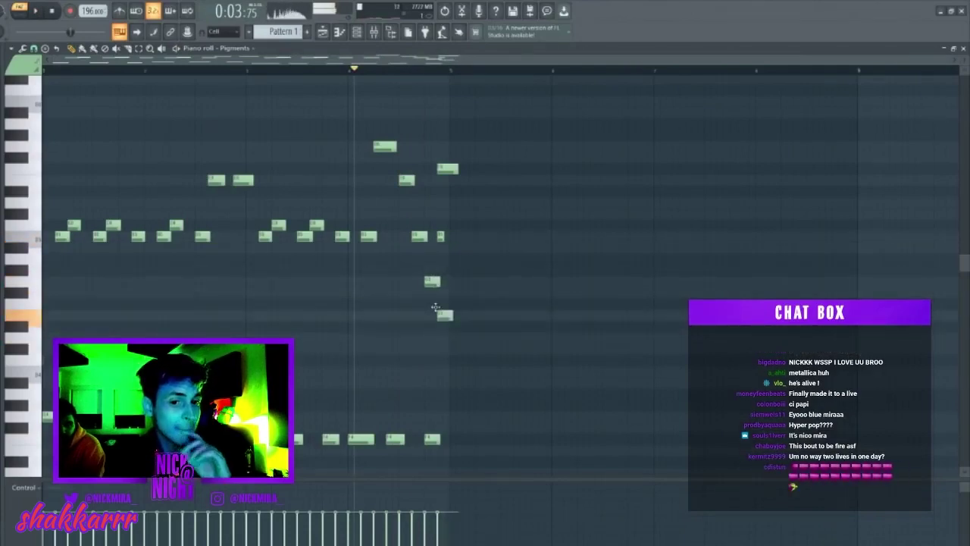
pyautogui.rightClick(454, 168)
pyautogui.press('space')
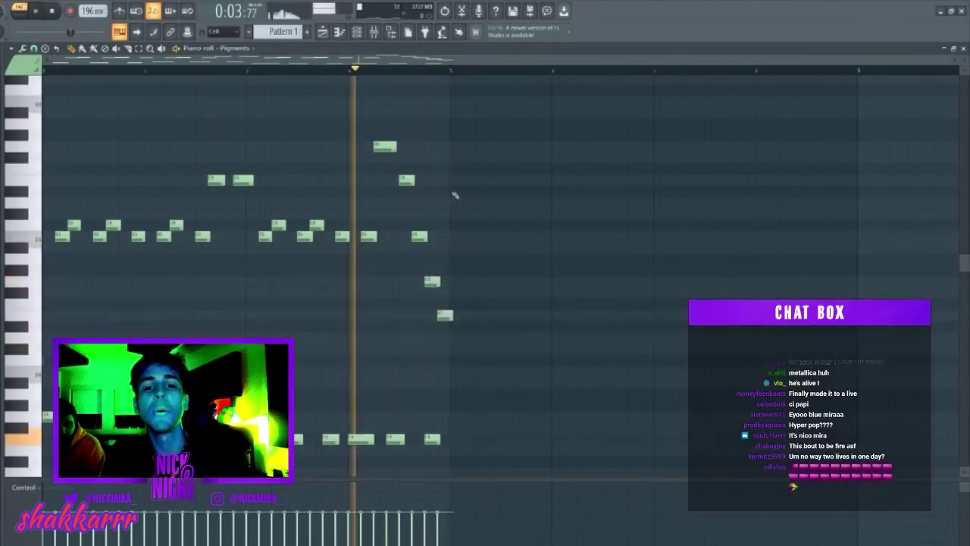
pyautogui.press('space')
pyautogui.press('space')
# - Lengthen the closing low note, audition it, and slice off the part that extends past the start of bar 5
pyautogui.moveTo(452, 315); pyautogui.dragTo(457, 314)
pyautogui.rightClick(450, 317)
pyautogui.click(449, 317)
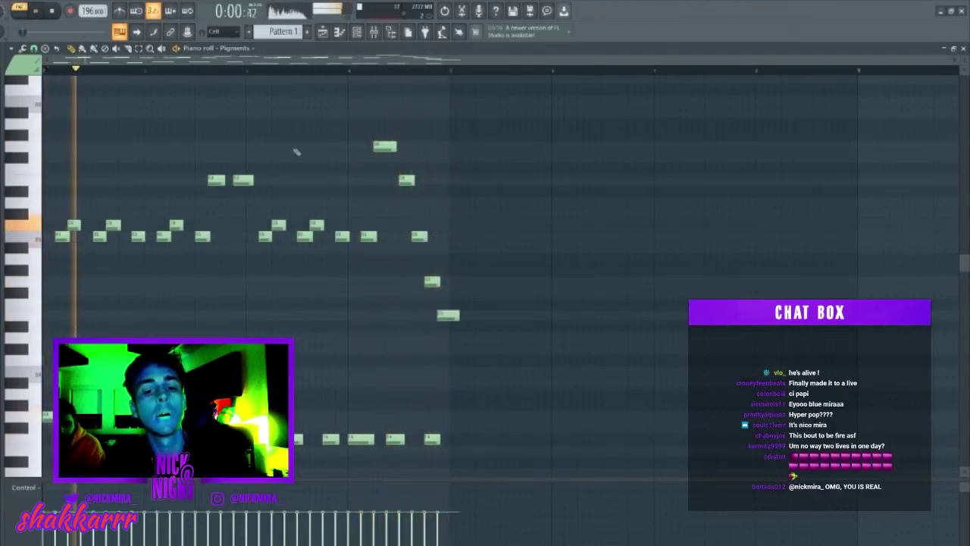
pyautogui.press('space')
pyautogui.press('space')
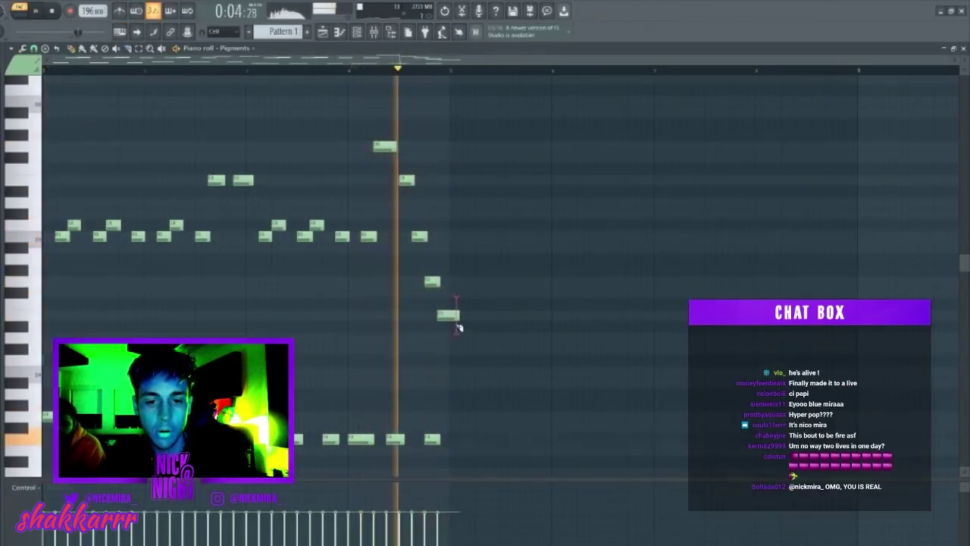
pyautogui.moveTo(455, 314); pyautogui.dragTo(448, 315)
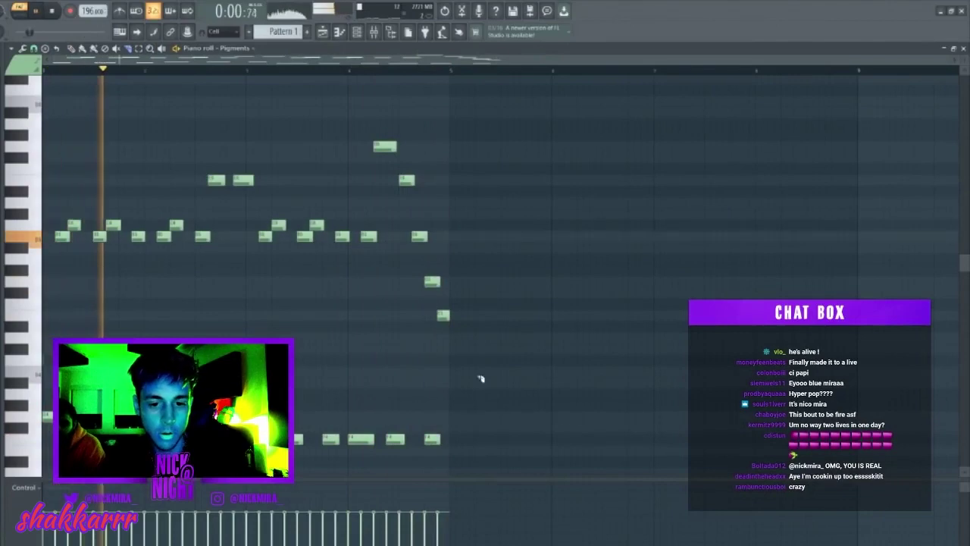
# - Duplicate the four-bar phrase directly after the original and close the piano roll
pyautogui.hotkey('ctrl', 'b')
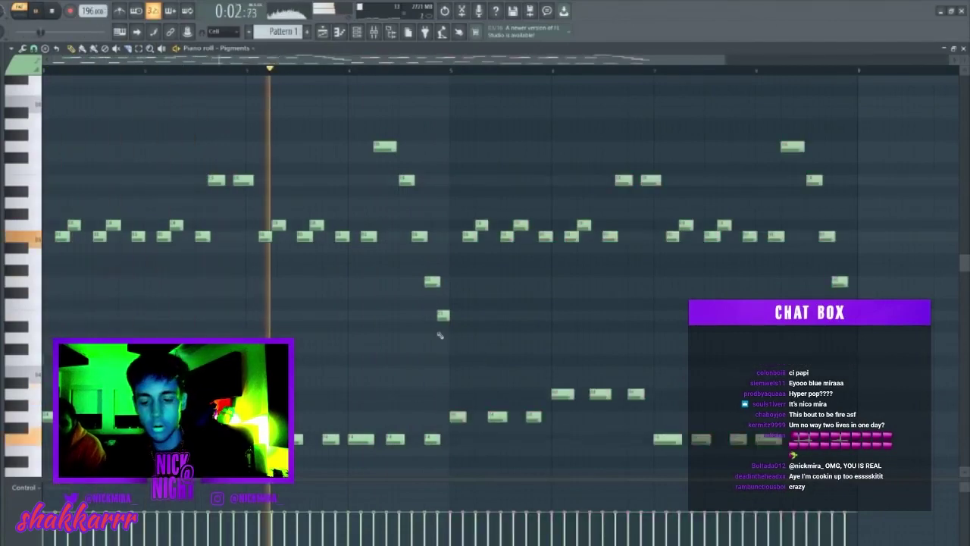
pyautogui.scroll(-3, 441, 336)
pyautogui.press('F7')
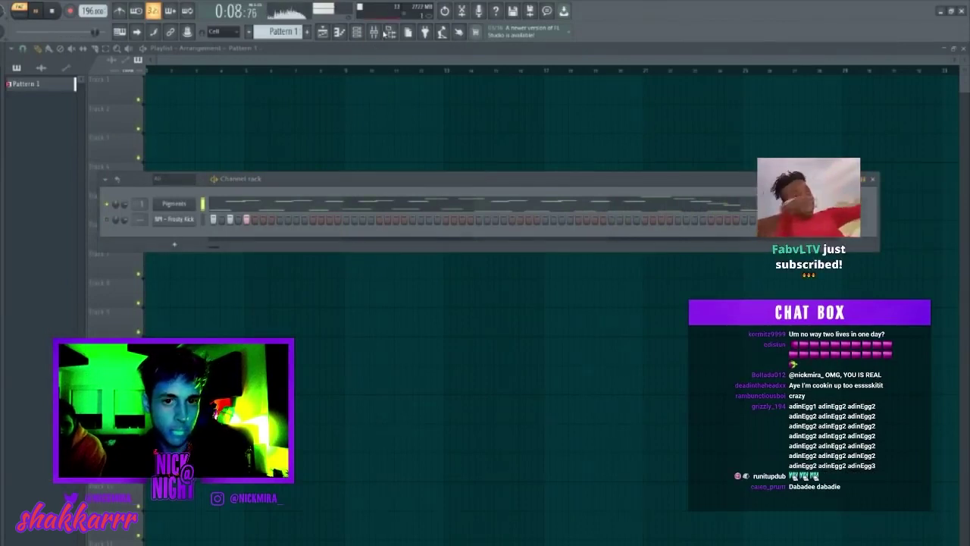
# - With the mixer shown, unmute the Frosty Kick channel, lower its volume and stop playback
pyautogui.click(374, 32)
pyautogui.click(107, 219)
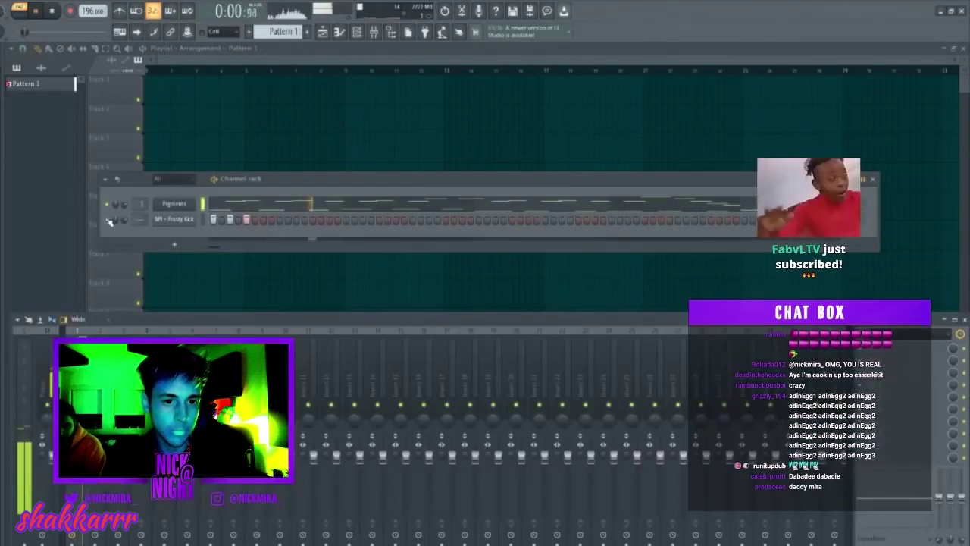
pyautogui.moveTo(125, 218); pyautogui.dragTo(125, 229)
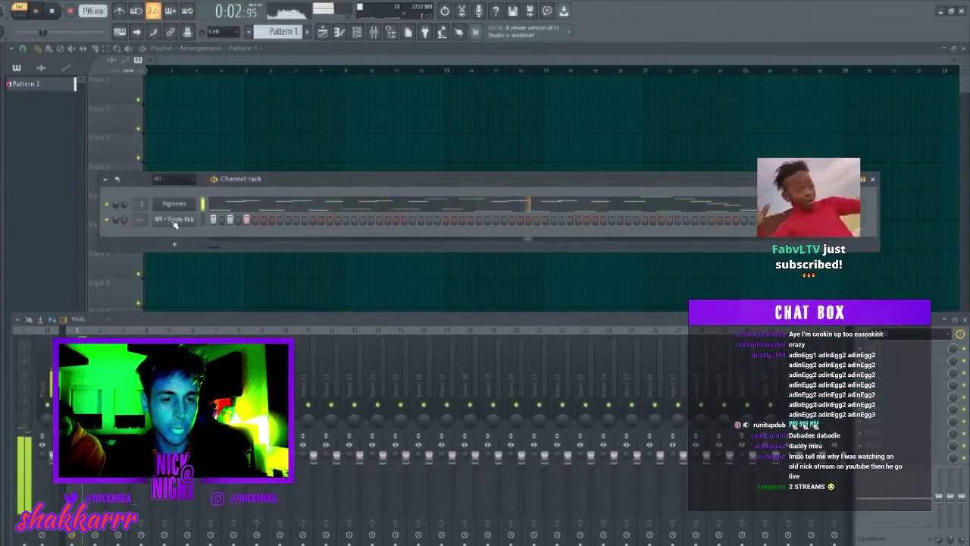
pyautogui.rightClick(190, 203)
pyautogui.click(138, 194)
pyautogui.press('space')
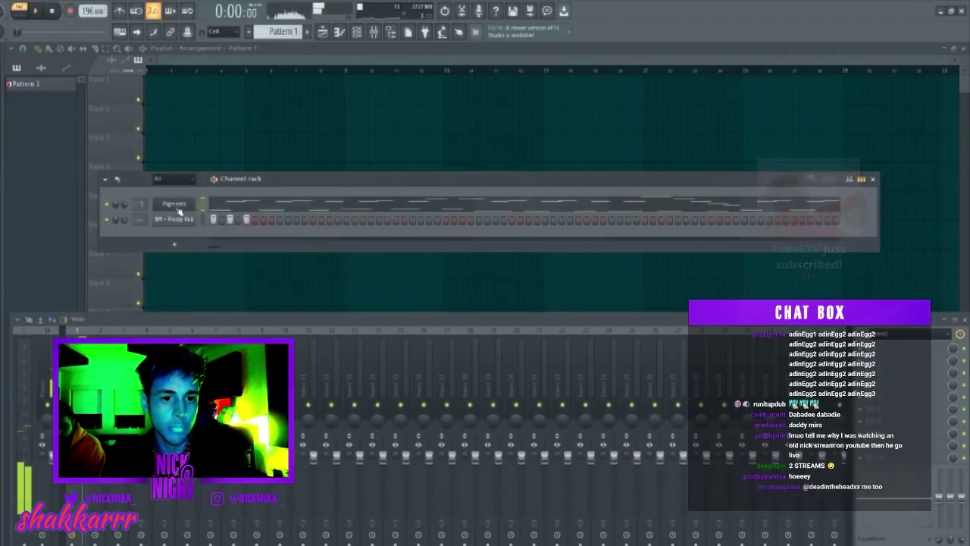
# - Clone the Pigments channel and load the Explore The Ice Cave preset in the copy
pyautogui.rightClick(179, 206)
pyautogui.moveTo(248, 269)
pyautogui.click(317, 416)
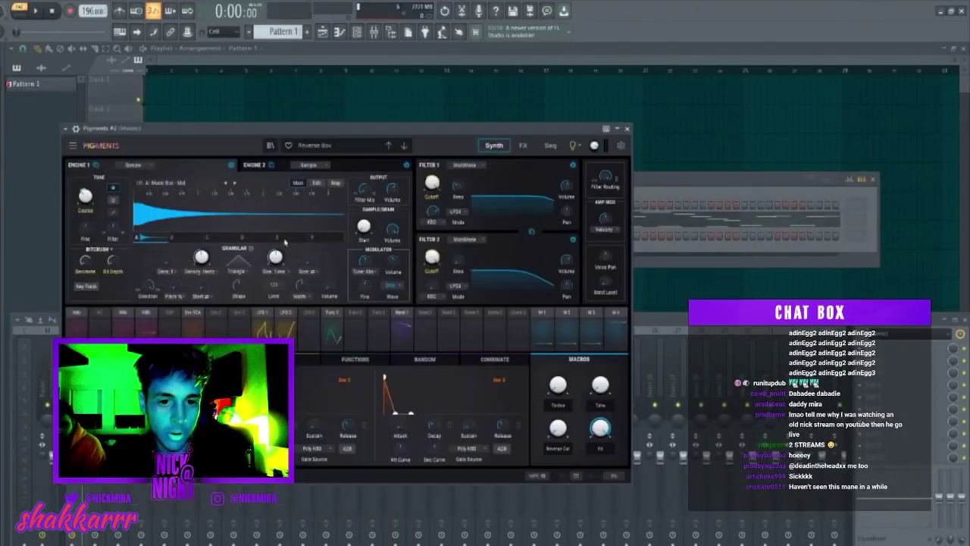
pyautogui.click(349, 150)
pyautogui.moveTo(315, 194)
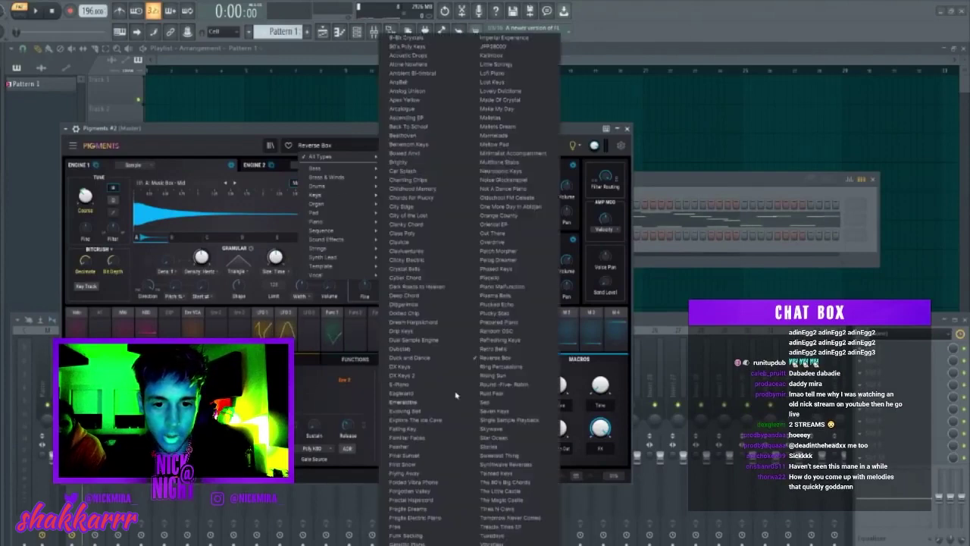
pyautogui.click(415, 420)
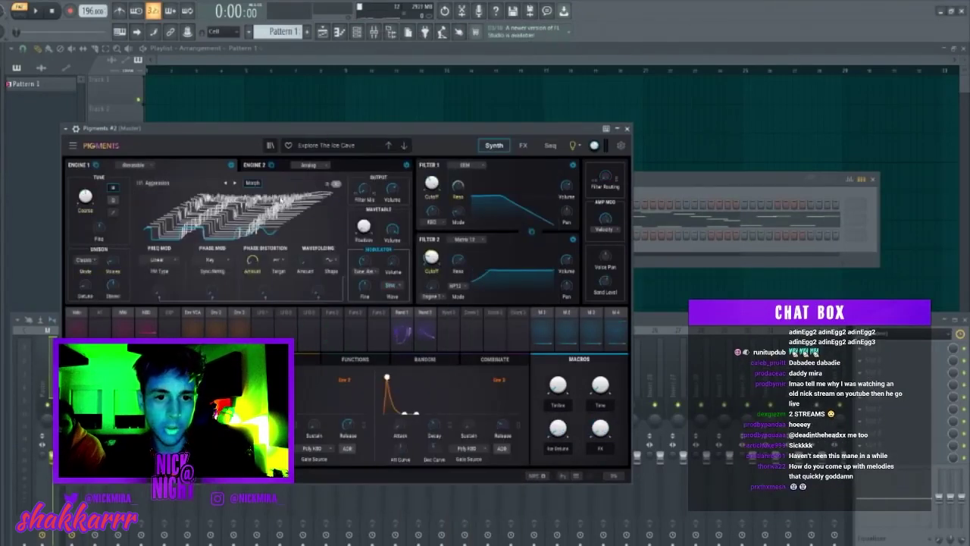
pyautogui.press('Escape')
# - Copy the melody notes from Pigments into Pigments #2, mute the original channel and play the pattern
pyautogui.click(203, 218)
pyautogui.hotkey('ctrl', 'c')
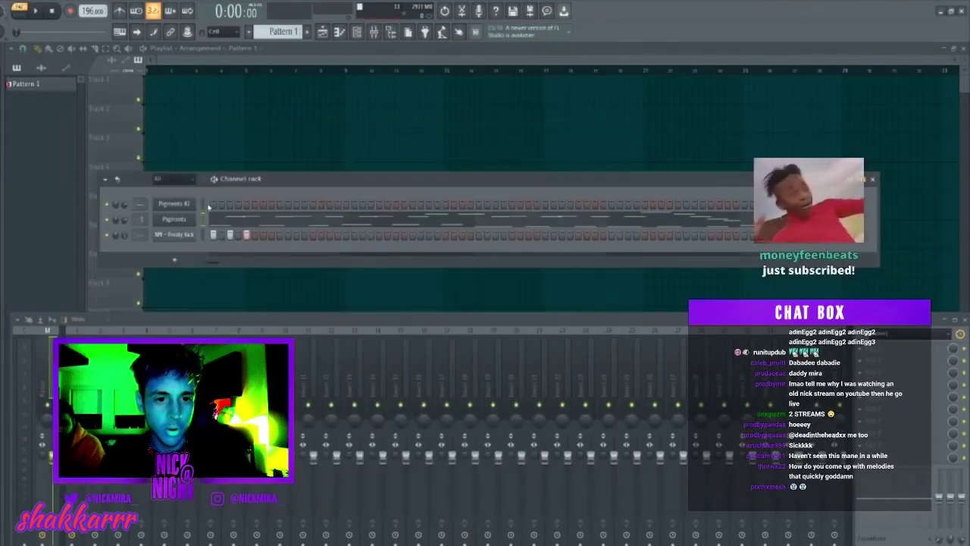
pyautogui.click(204, 204)
pyautogui.hotkey('ctrl', 'v')
pyautogui.press('space')
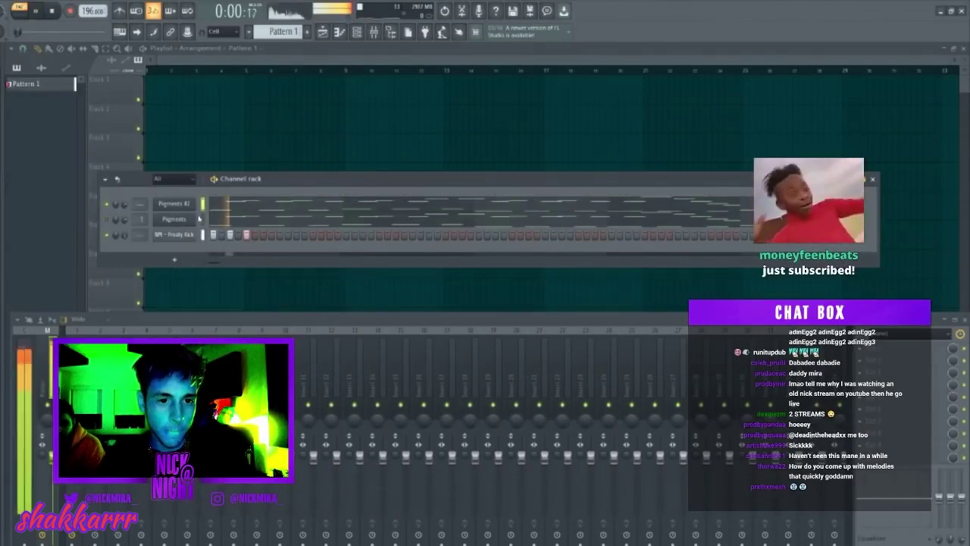
pyautogui.click(254, 203)
pyautogui.press('Escape')
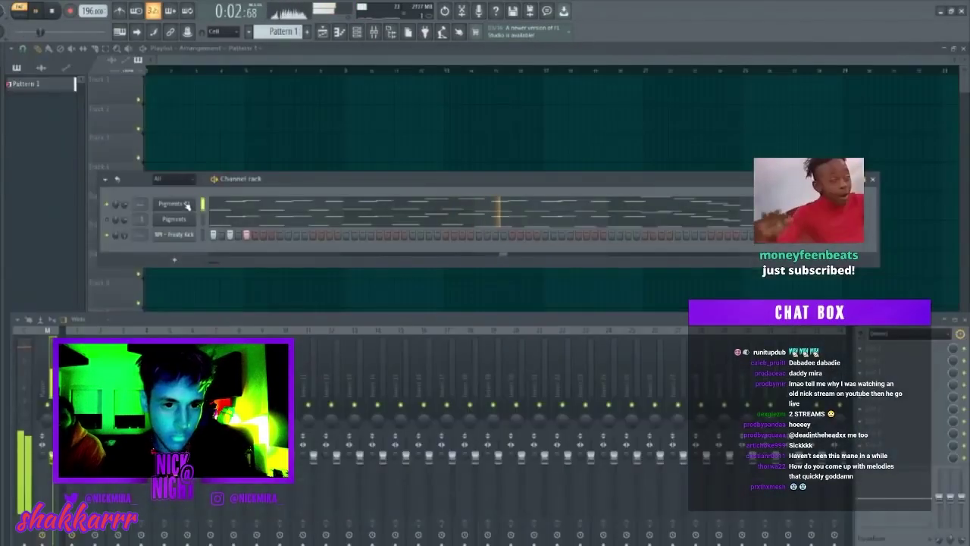
# - Switch the Pigments #2 sound to the Falling Key preset while the pattern plays and close the plugin
pyautogui.click(187, 205)
pyautogui.click(390, 145)
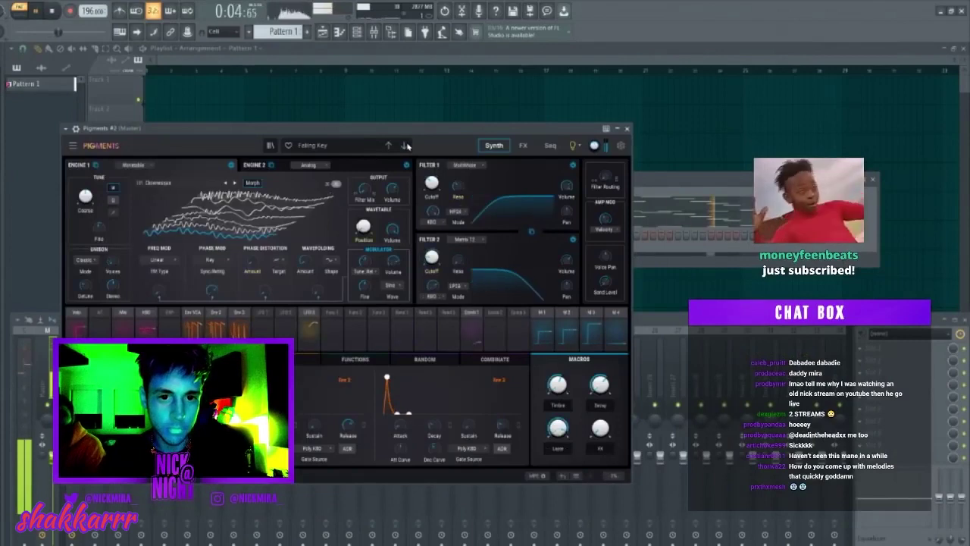
pyautogui.press('Escape')
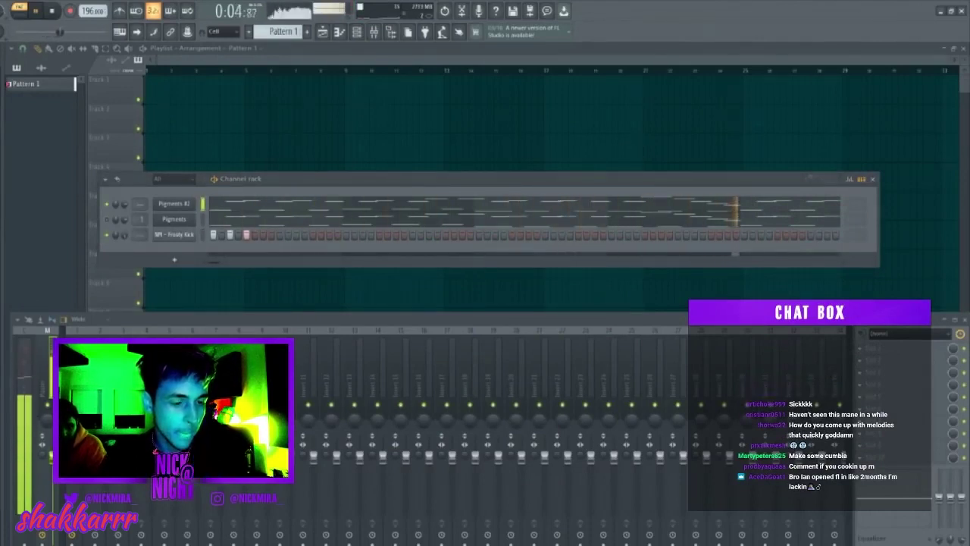
# - Add the Kanda snare sample as a new channel and place a hit on the third beat of every bar
pyautogui.moveTo(180, 250); pyautogui.dragTo(196, 253)
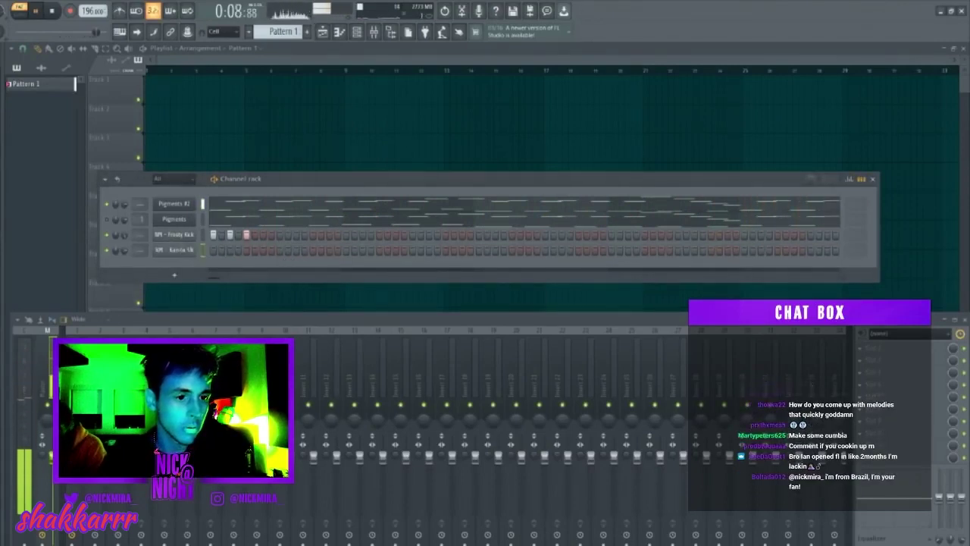
pyautogui.moveTo(171, 256); pyautogui.dragTo(170, 254)
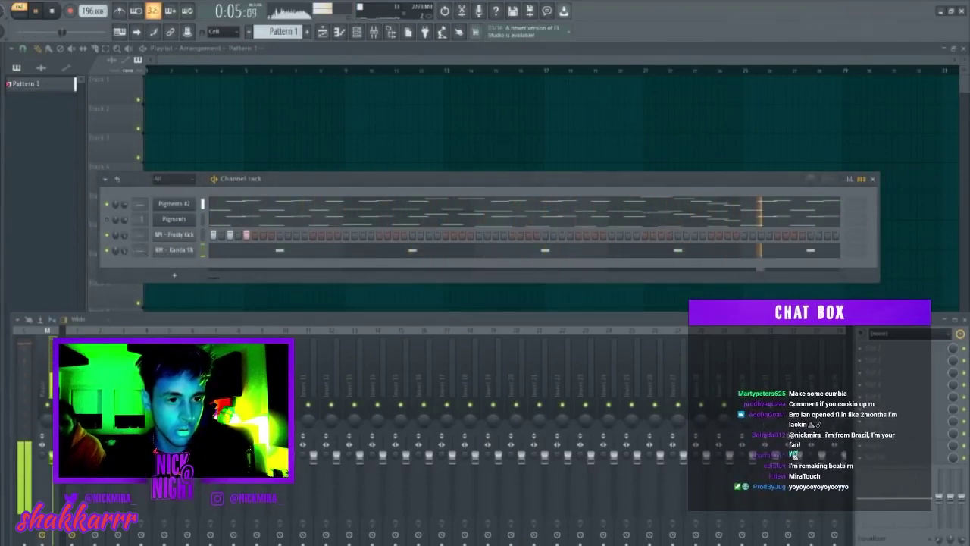
# - Add the BWB WAV R US HAT sample as a channel, fill it every 2 steps and insert a few extra hits
pyautogui.moveTo(174, 273); pyautogui.dragTo(175, 273)
pyautogui.rightClick(183, 267)
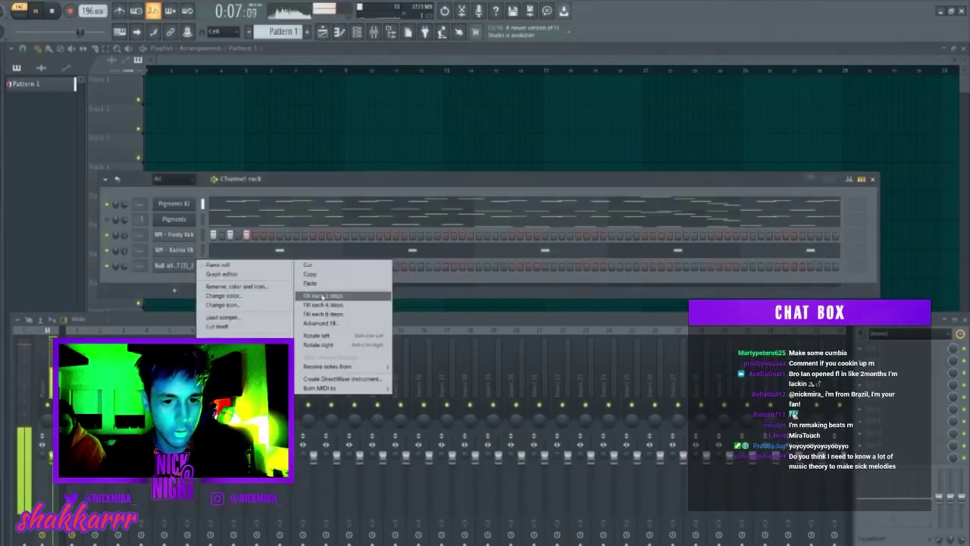
pyautogui.click(322, 297)
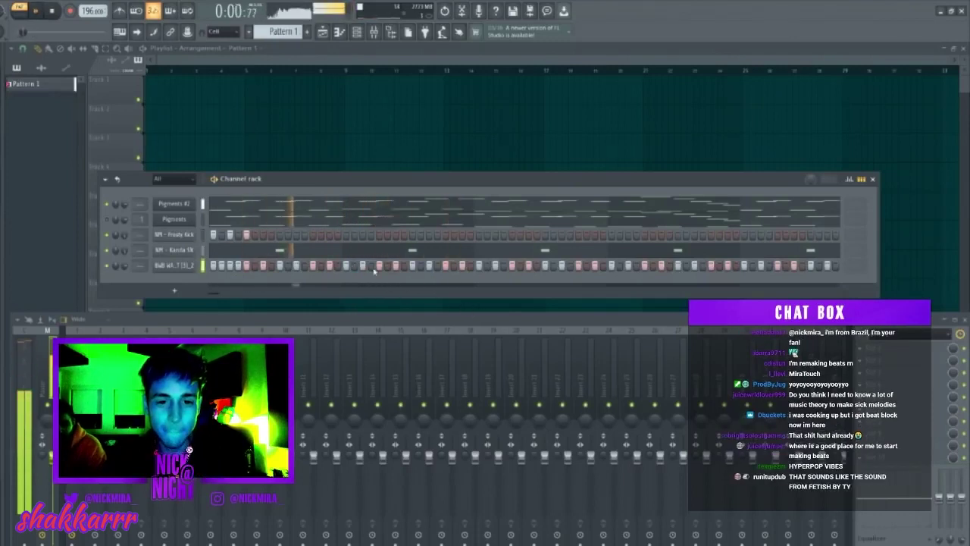
pyautogui.press('space')
pyautogui.press('space')
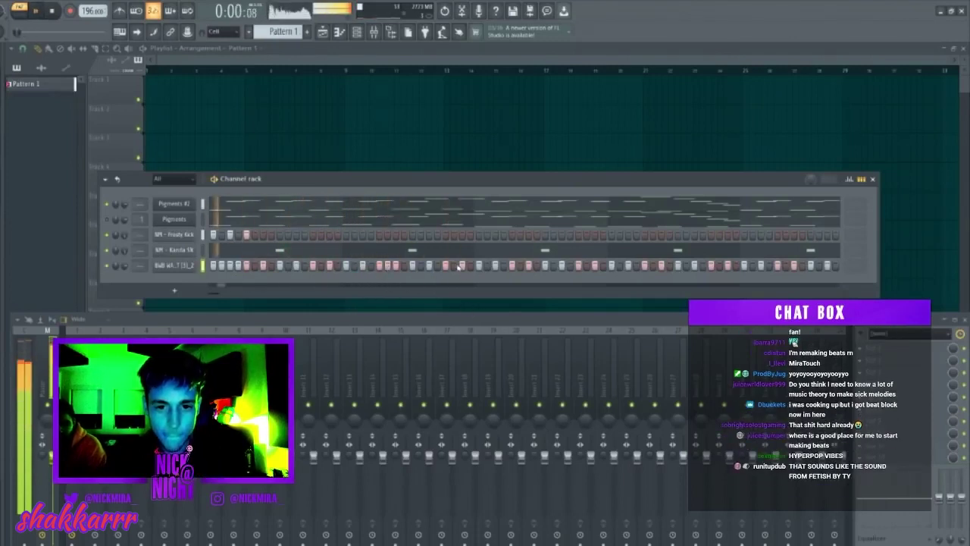
# - In the hi-hat's piano roll, chop the notes near the end of bar 2 into rolls and lower the pitch of the last ones
pyautogui.rightClick(178, 269)
pyautogui.click(236, 279)
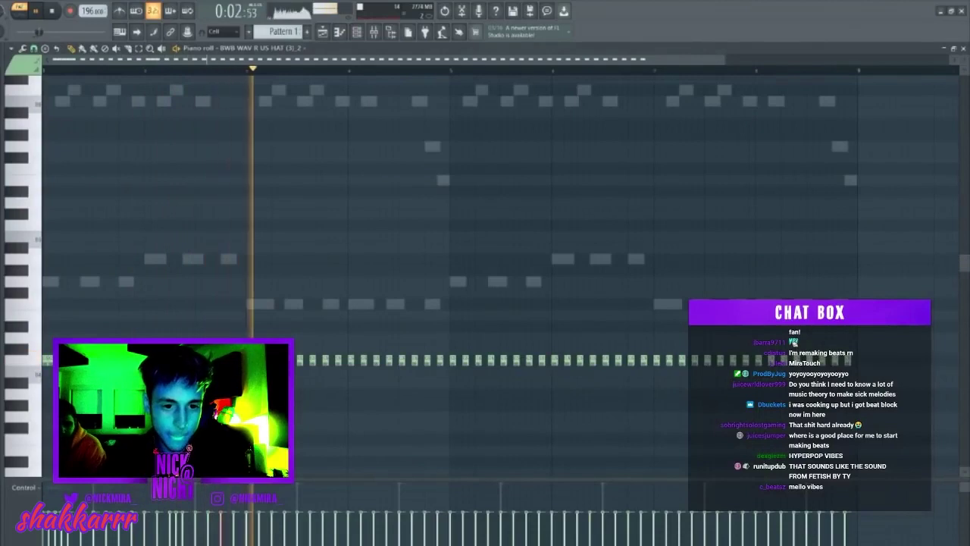
pyautogui.hotkey('alt', 'u')
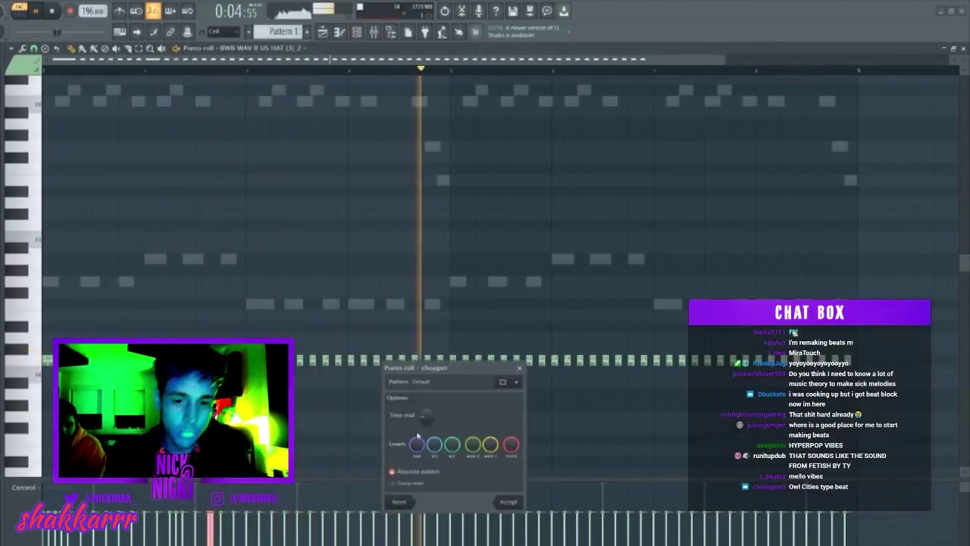
pyautogui.click(508, 506)
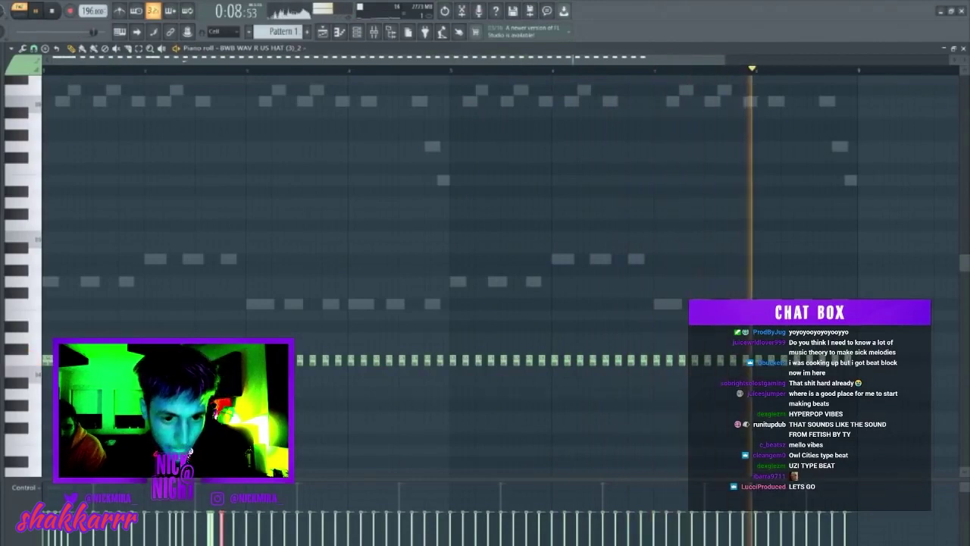
pyautogui.hotkey('ctrl', 'o')
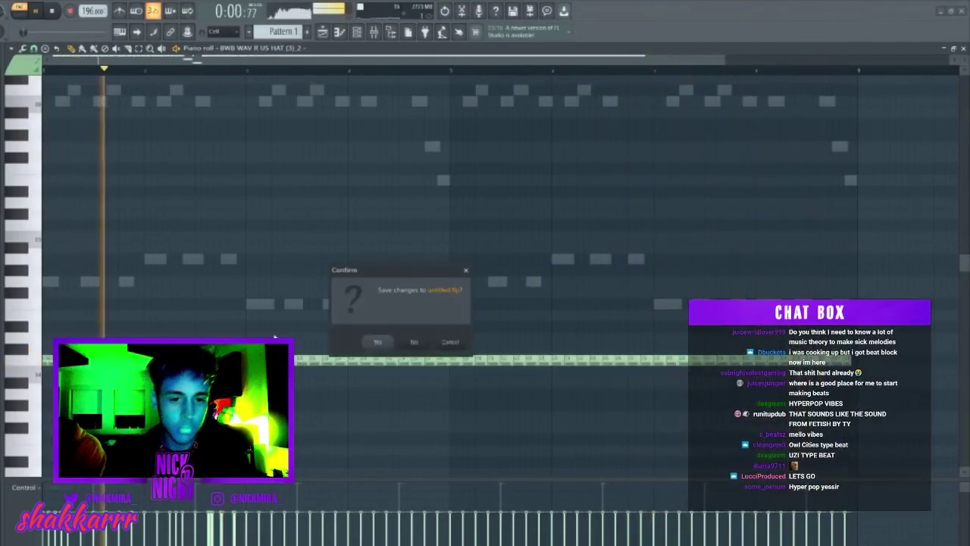
pyautogui.click(459, 343)
# - Delete the hi-hat notes from bar 3 onward, duplicate the two-bar hat pattern to fill eight bars and close the piano roll
pyautogui.moveTo(318, 384); pyautogui.dragTo(968, 533)
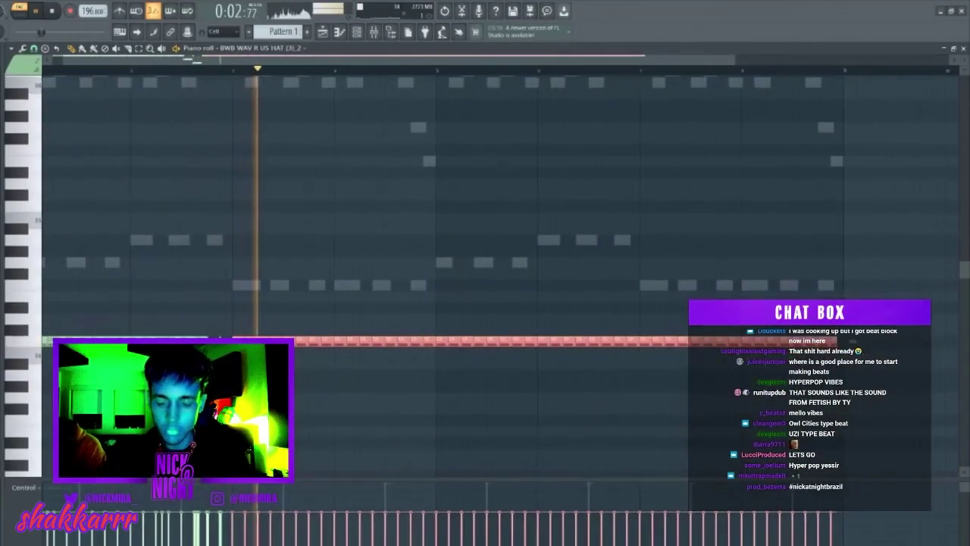
pyautogui.press('Delete')
pyautogui.hotkey('ctrl', 'b')
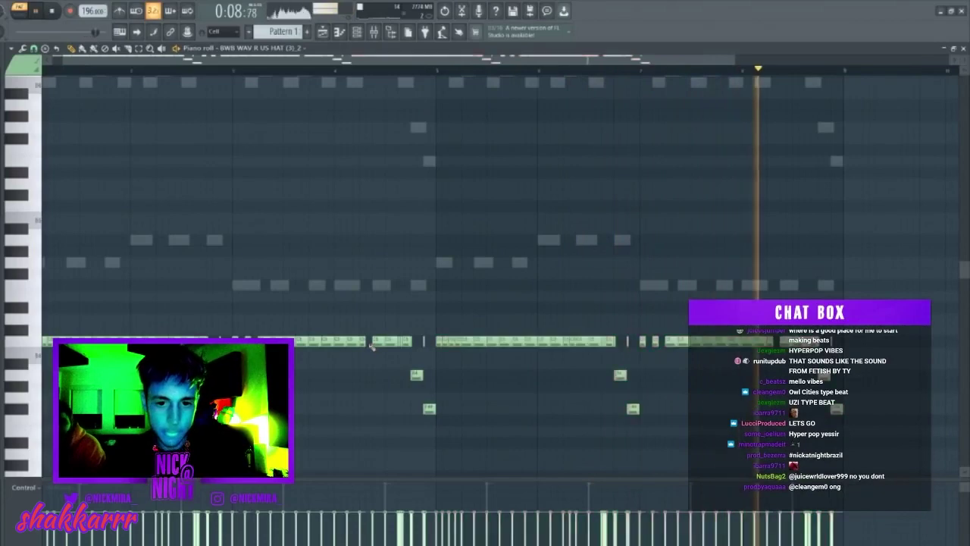
pyautogui.press('F7')
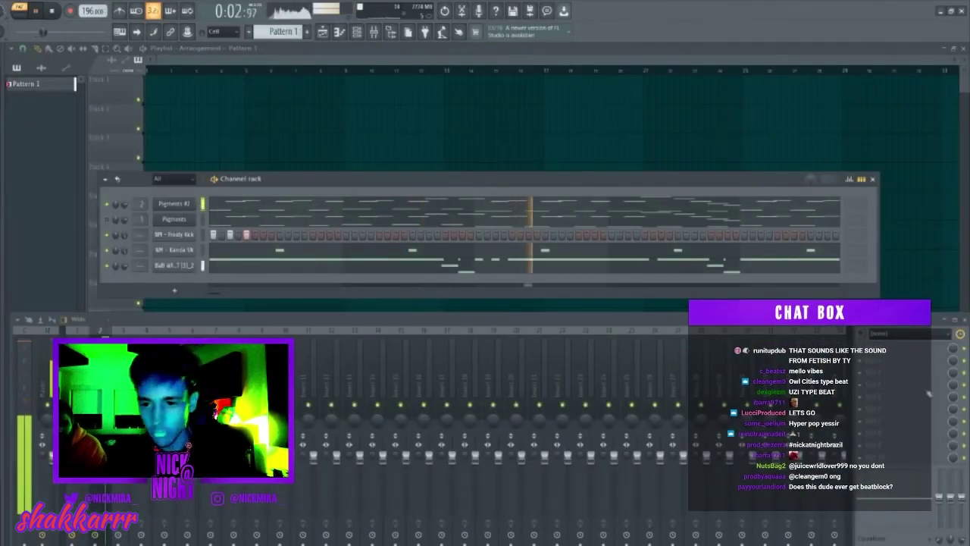
# - Load the HalfTime effect on the mixer track of Pigments #2 and close its window
pyautogui.click(906, 348)
pyautogui.click(727, 542)
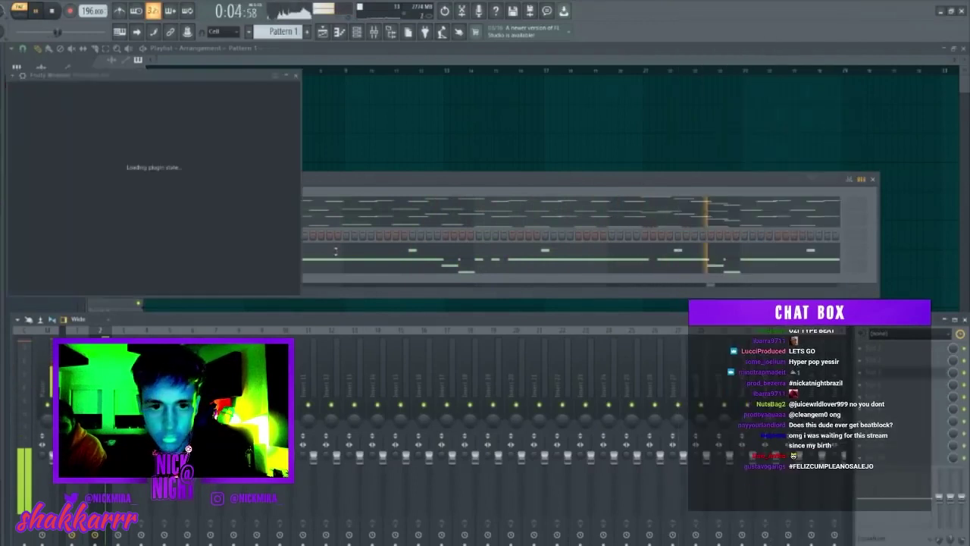
pyautogui.press('Escape')
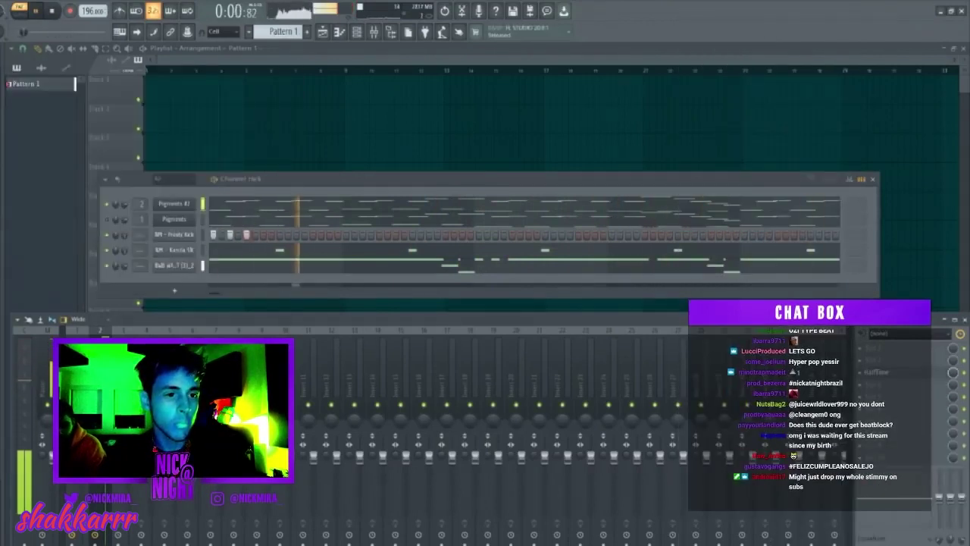
# - Set the project tempo to 192 BPM, stop playback and open the Frosty Kick notes in the piano roll
pyautogui.rightClick(178, 235)
pyautogui.click(198, 242)
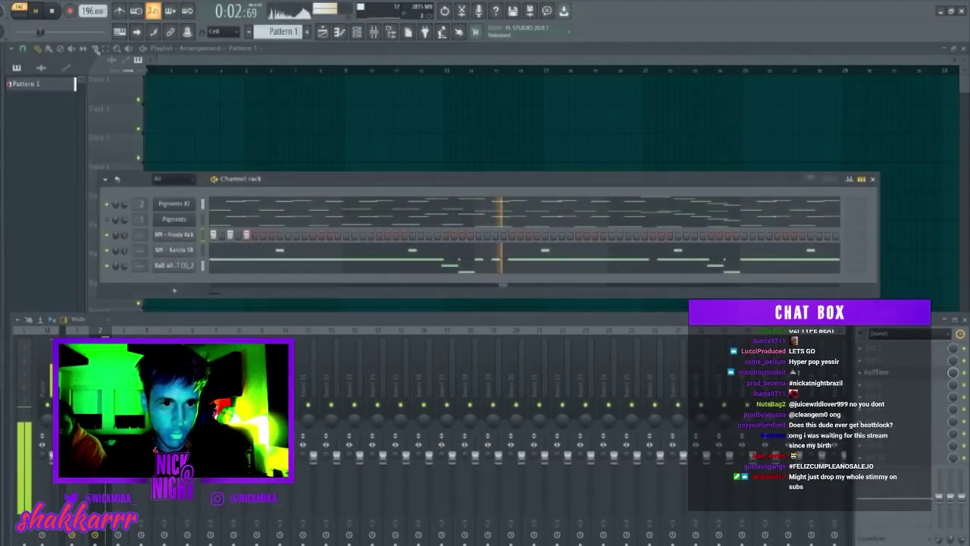
pyautogui.moveTo(89, 9); pyautogui.dragTo(88, 11)
pyautogui.press('space')
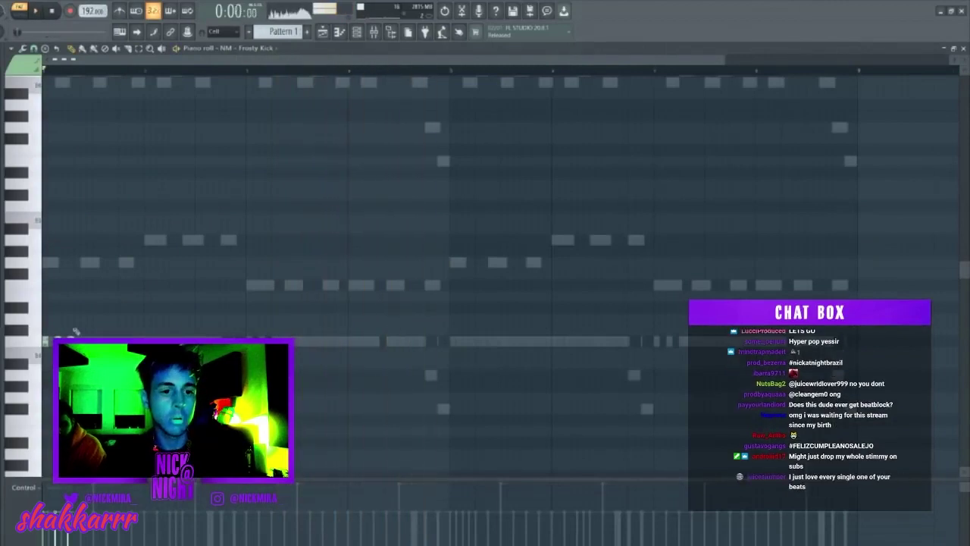
# - Add kick hits through bars 2 and 3, moving the last bar 3 hit slightly earlier while auditioning the pattern
pyautogui.press('space')
pyautogui.hotkey('ctrl', 'a')
pyautogui.press('space')
pyautogui.click(85, 332)
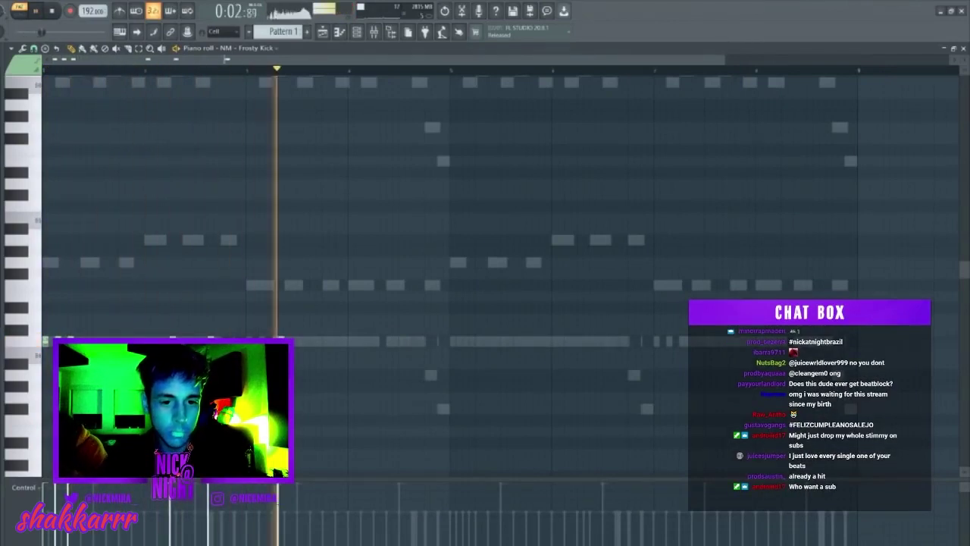
pyautogui.press('space')
pyautogui.moveTo(281, 340); pyautogui.dragTo(269, 340)
pyautogui.press('space')
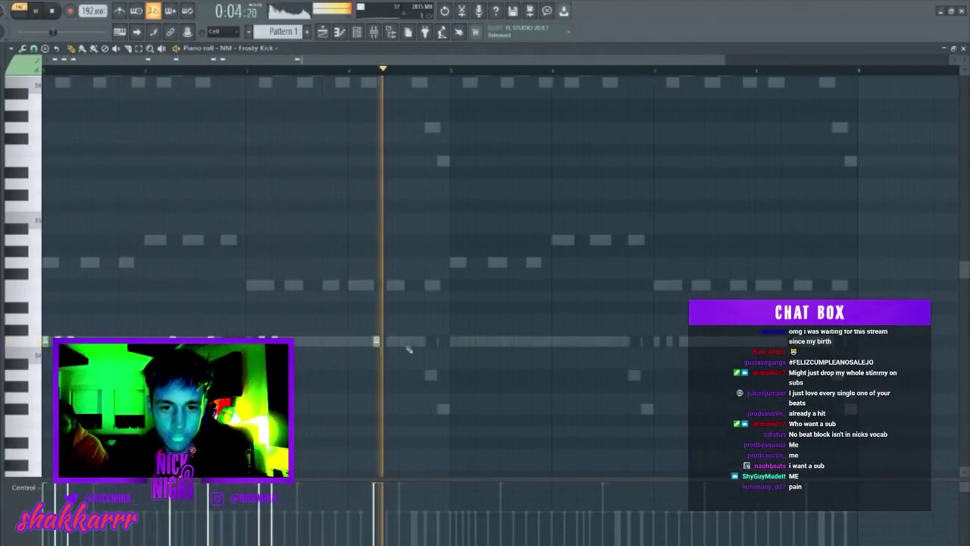
# - Add kick hits in bar 4, delete the stray one at the start of bar 5 and duplicate the four-bar kick pattern
pyautogui.click(453, 343)
pyautogui.rightClick(454, 344)
pyautogui.click(453, 343)
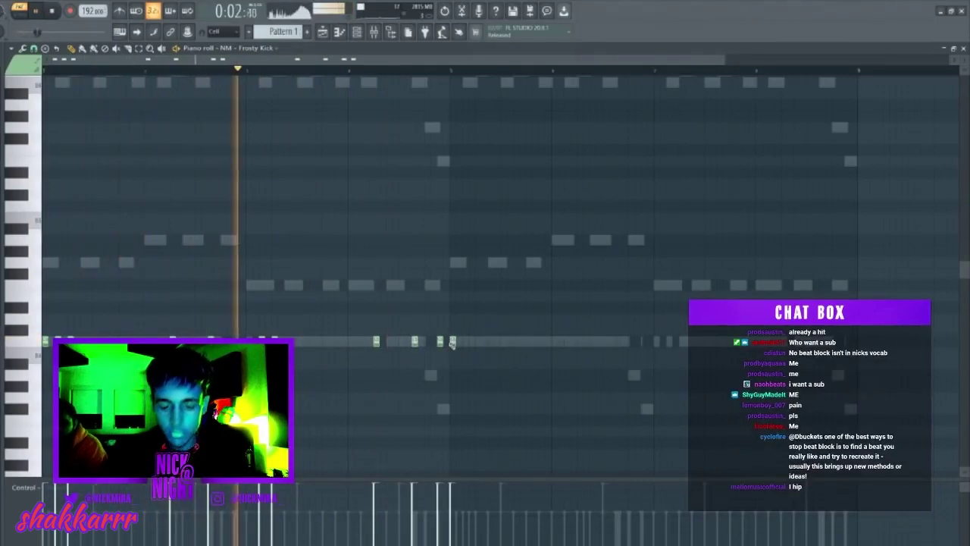
pyautogui.hotkey('ctrl', 'l')
pyautogui.rightClick(453, 342)
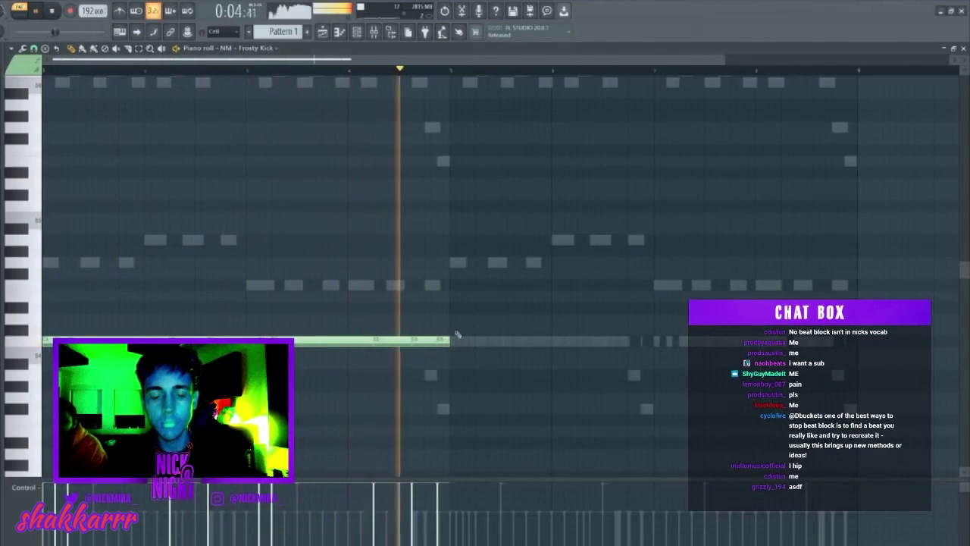
pyautogui.hotkey('ctrl', 'z')
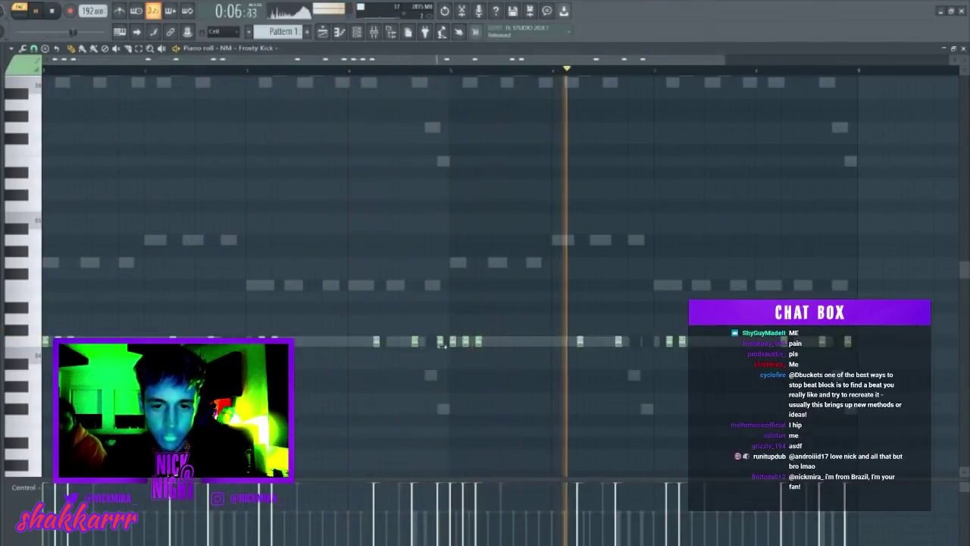
# - Select the last kick hits of bars 4 and 8 and lower them six semitones below the other kicks
pyautogui.keyDown('ctrl'); pyautogui.click(442, 344); pyautogui.keyUp('ctrl')
pyautogui.moveTo(834, 332); pyautogui.dragTo(854, 349)
pyautogui.hotkey('shift', 'Up')
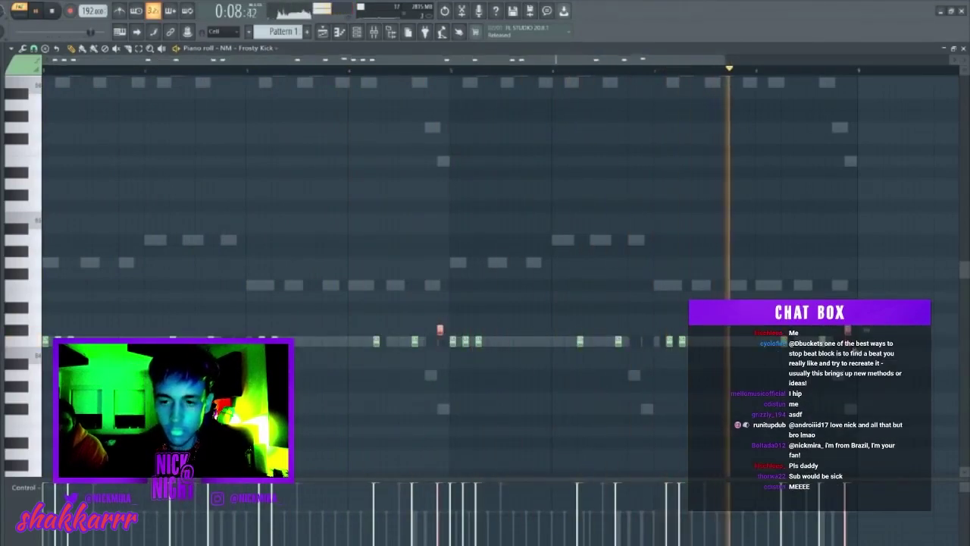
pyautogui.hotkey('shift', 'Down')
pyautogui.hotkey('shift', 'Down')
pyautogui.hotkey('shift', 'Down')
pyautogui.hotkey('shift', 'Down')
pyautogui.hotkey('shift', 'Down')
pyautogui.hotkey('shift', 'Down')
pyautogui.hotkey('shift', 'Down')
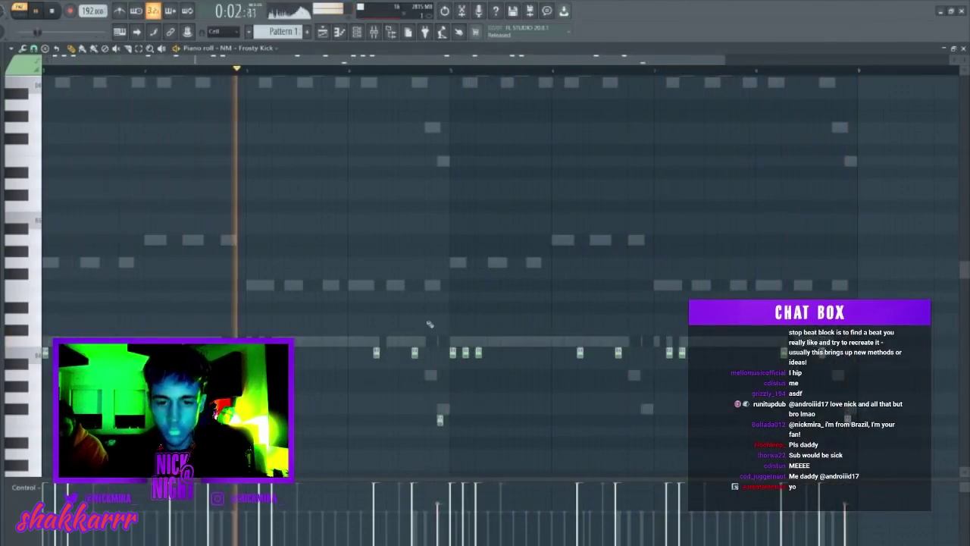
# - Transpose the whole kick pattern down by several semitones and close the piano roll
pyautogui.hotkey('shift', 'Down')
pyautogui.hotkey('shift', 'Down')
pyautogui.hotkey('shift', 'Down')
pyautogui.press('Escape')
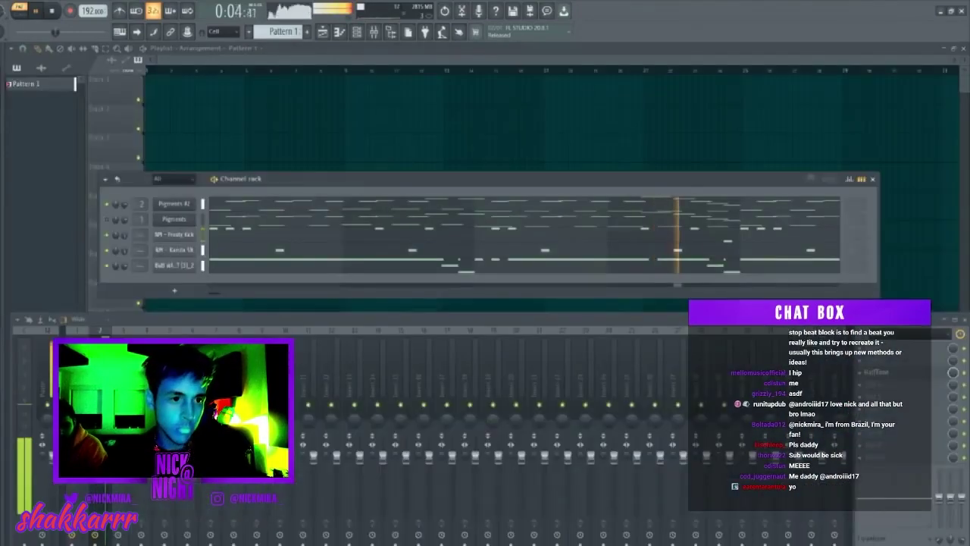
# - Switch playback to the first Pigments channel, copy the kick pattern into the Cutthroat 808 channel and open the 808's piano roll
pyautogui.click(107, 220)
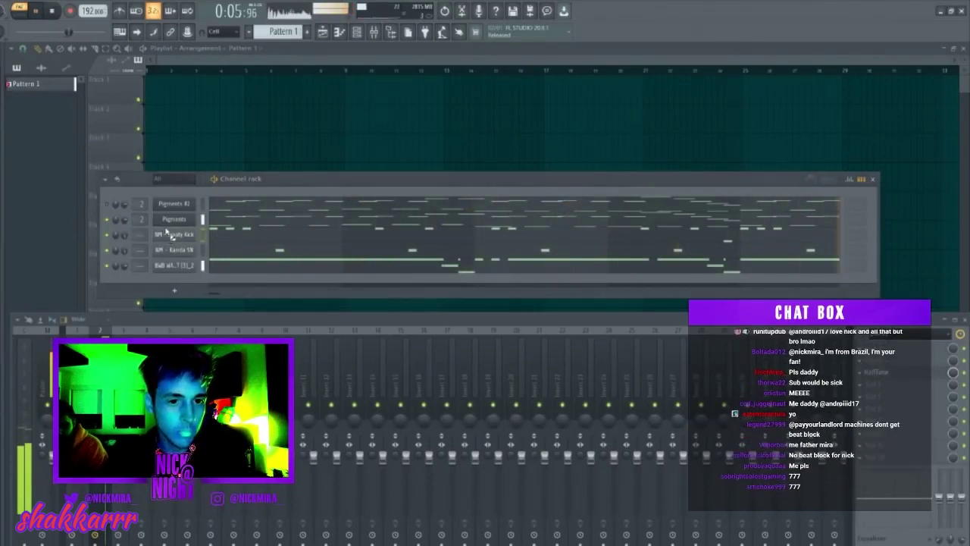
pyautogui.moveTo(167, 230); pyautogui.dragTo(168, 231)
pyautogui.hotkey('ctrl', 'c')
pyautogui.click(203, 234)
pyautogui.hotkey('ctrl', 'v')
pyautogui.click(231, 232)
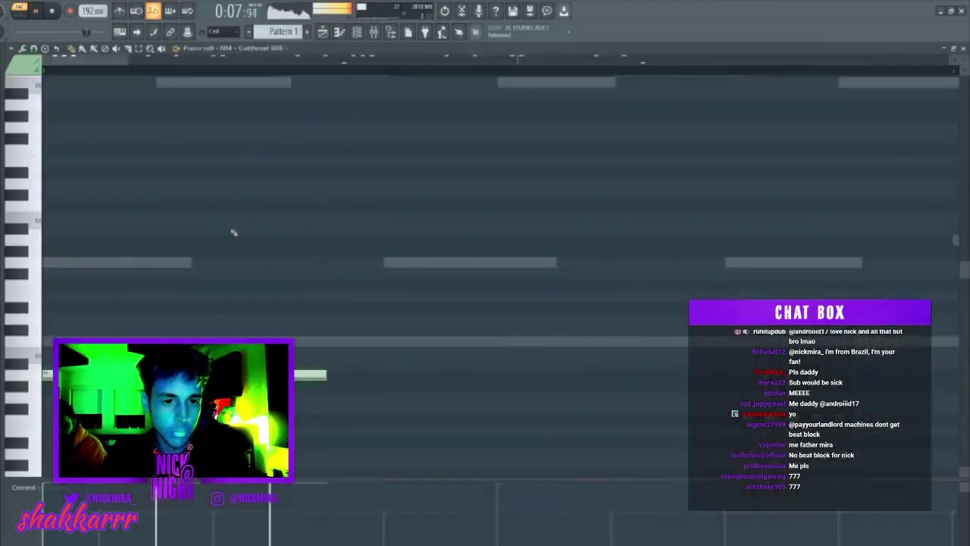
# - Raise the whole 808 pattern ten semitones and lift the bar 2 notes two more semitones
pyautogui.scroll(-6, 232, 232)
pyautogui.hotkey('ctrl', 'a')
pyautogui.moveTo(45, 375); pyautogui.dragTo(49, 262)
pyautogui.moveTo(151, 266); pyautogui.dragTo(429, 277)
pyautogui.hotkey('shift', 'Up')
pyautogui.hotkey('shift', 'Up')
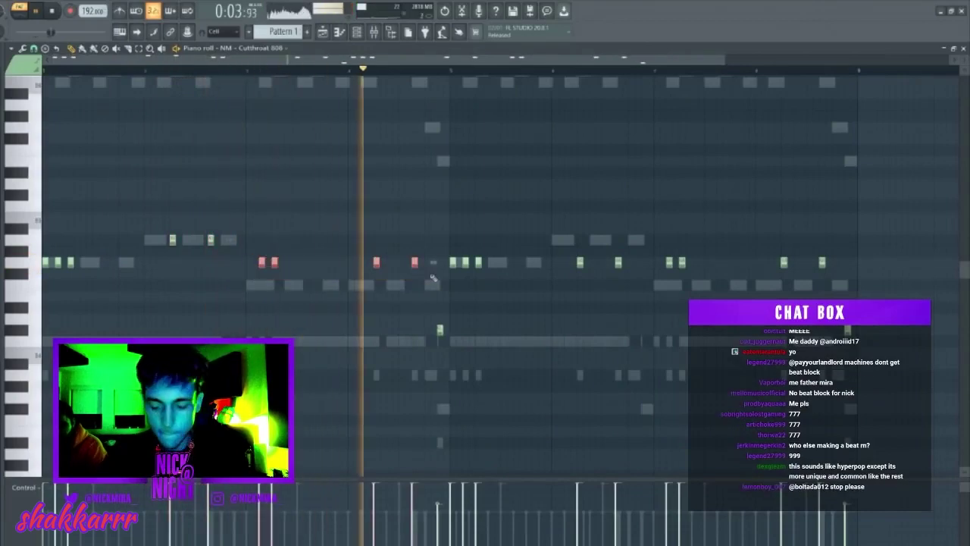
# - Lower the 808 notes in bars 3 and 4 by two semitones and move bar 4's last note to the same pitch
pyautogui.hotkey('shift', 'Down')
pyautogui.hotkey('shift', 'Down')
pyautogui.hotkey('shift', 'Down')
pyautogui.hotkey('shift', 'Up')
pyautogui.keyDown('ctrl'); pyautogui.click(430, 278); pyautogui.keyUp('ctrl')
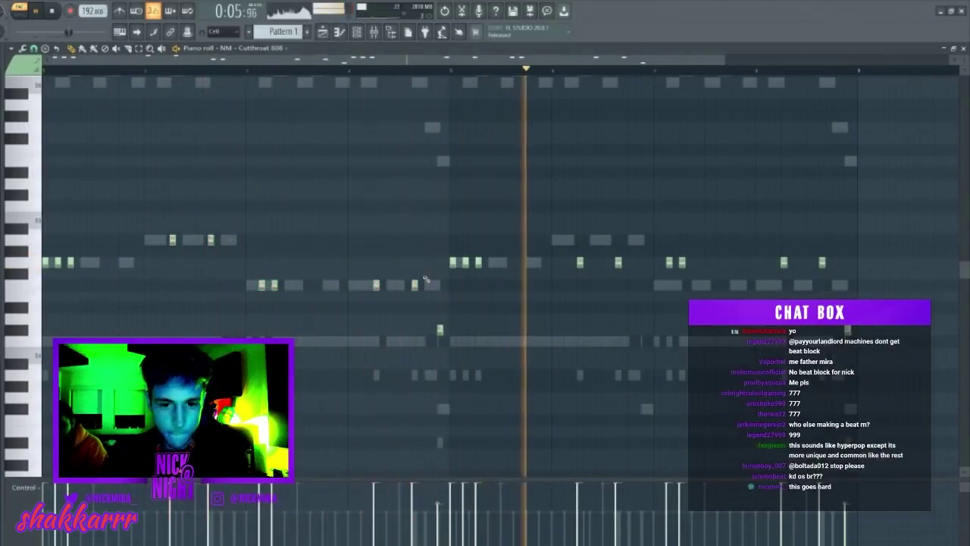
pyautogui.moveTo(441, 329); pyautogui.dragTo(446, 278)
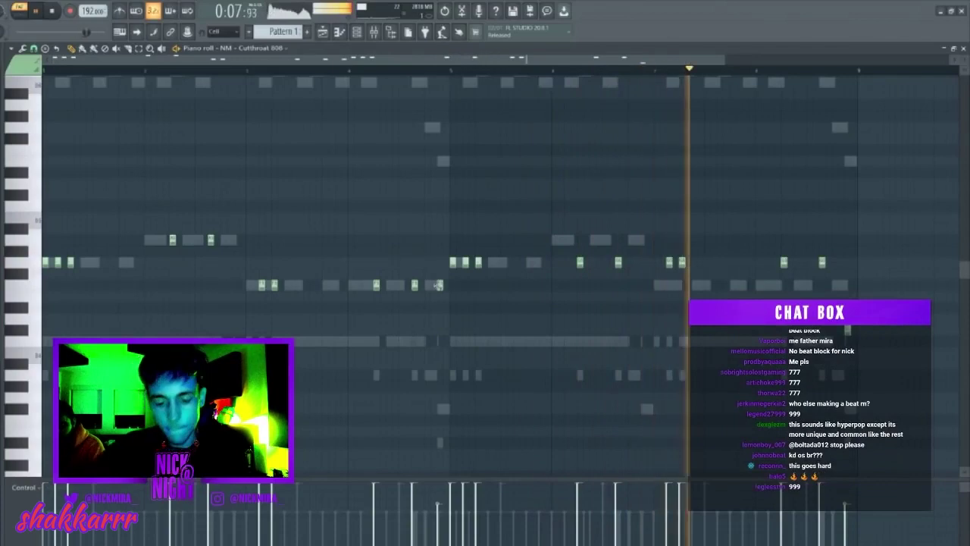
# - Stretch the 808 notes into legato and replace bars 5 to 8 with a copy of bars 1 to 4
pyautogui.hotkey('ctrl', 'l')
pyautogui.moveTo(456, 223); pyautogui.dragTo(865, 291)
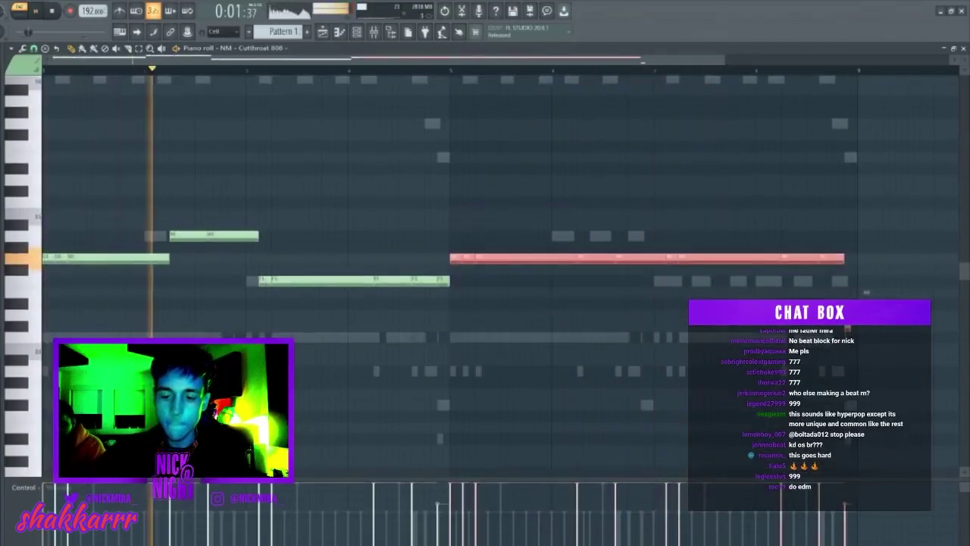
pyautogui.press('Delete')
pyautogui.hotkey('ctrl', 'b')
pyautogui.keyDown('ctrl'); pyautogui.click(340, 364); pyautogui.keyUp('ctrl')
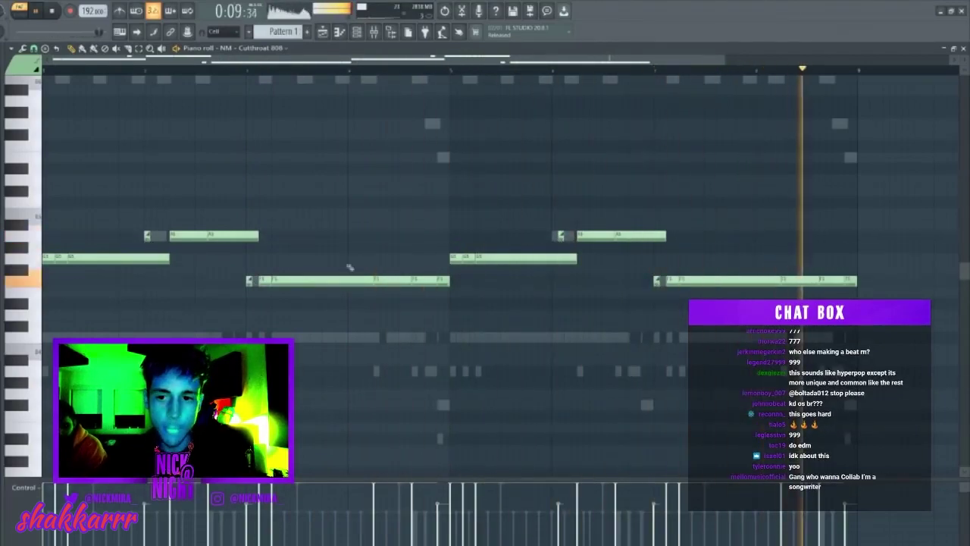
# - Select the last three 808 notes of bar 4 and raise them one octave
pyautogui.moveTo(464, 279); pyautogui.dragTo(383, 289)
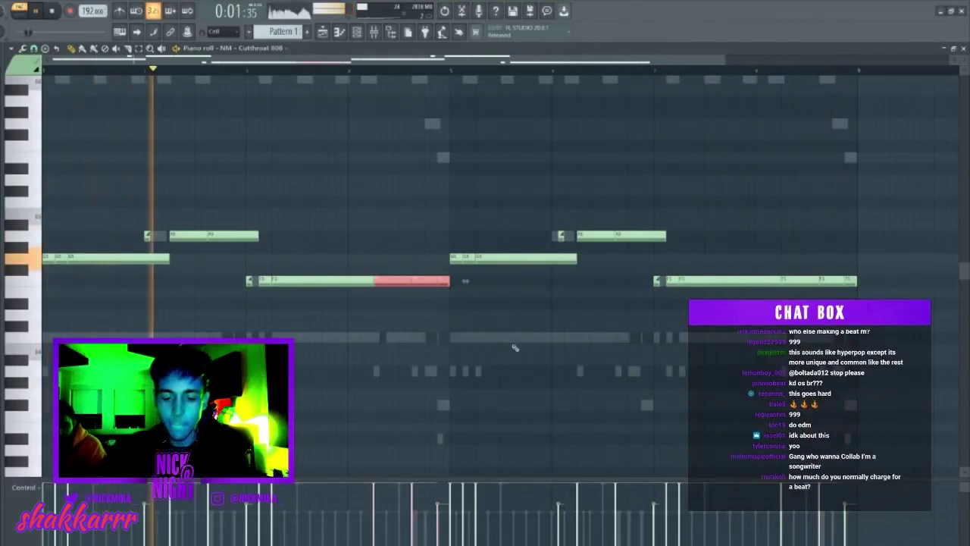
pyautogui.hotkey('ctrl', 'Up')
pyautogui.hotkey('ctrl', 'd')
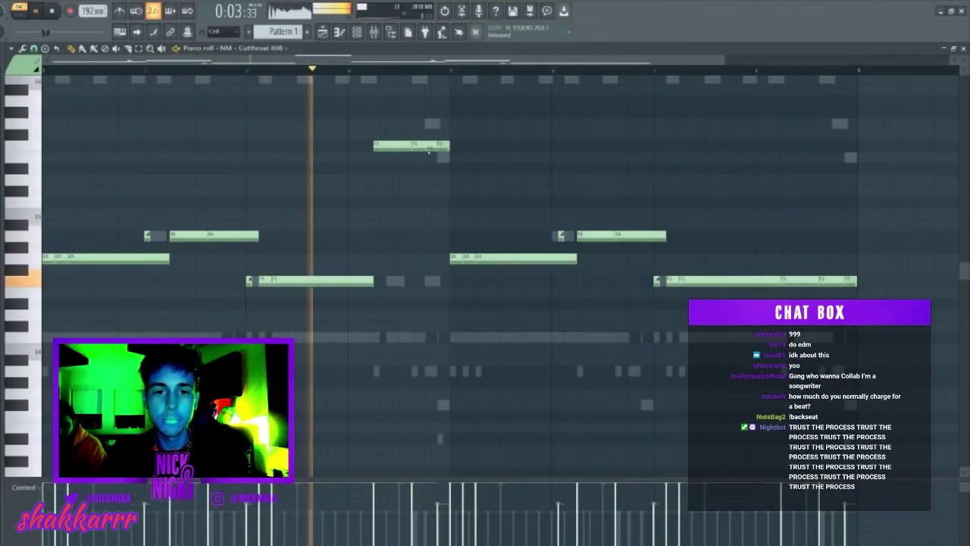
pyautogui.moveTo(428, 144); pyautogui.dragTo(507, 163)
pyautogui.hotkey('ctrl', 'shift', 's')
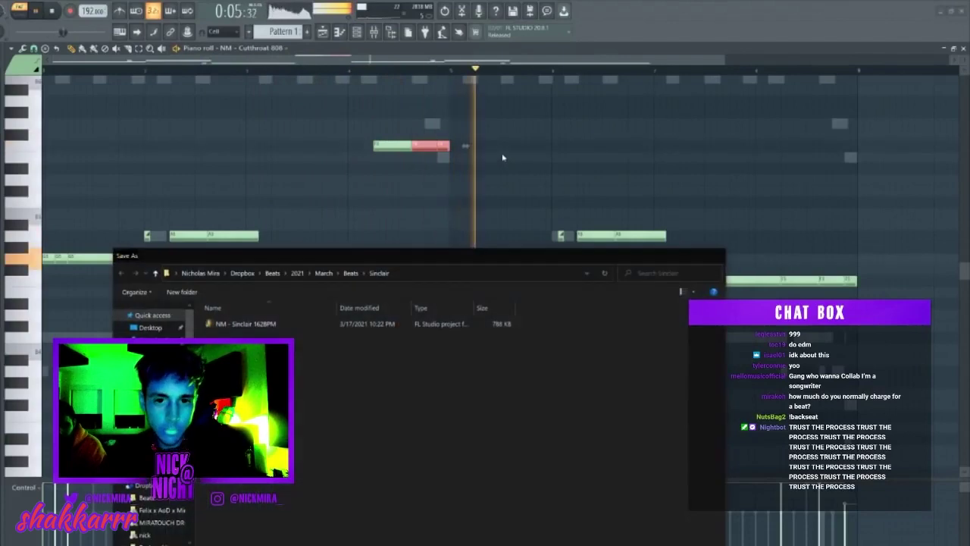
pyautogui.press('Escape')
pyautogui.hotkey('ctrl', 'd')
# - Draw a four-note 808 fill in bar 8 following the melody pitches and drop its last note one octave
pyautogui.scroll(2, 832, 78)
pyautogui.scroll(2, 842, 71)
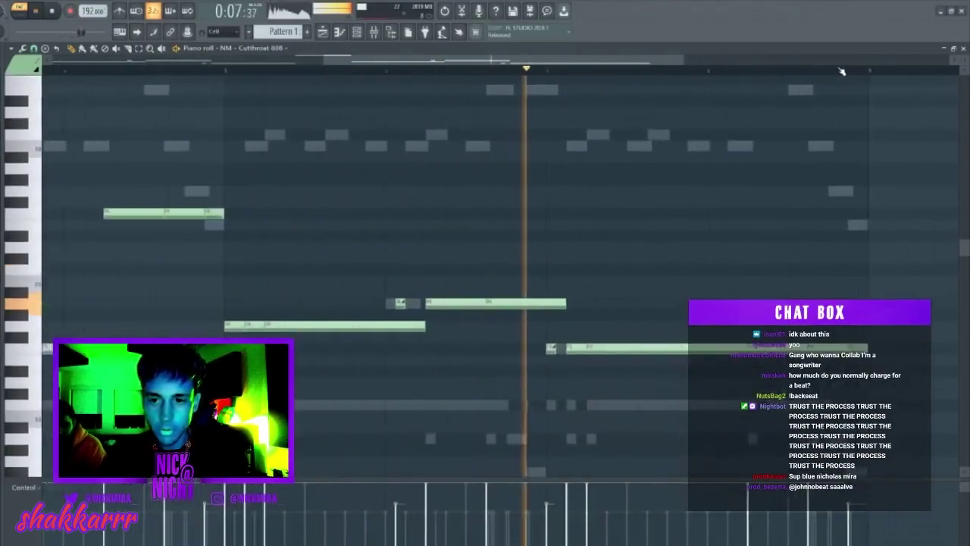
pyautogui.scroll(-1, 894, 212)
pyautogui.scroll(3, 902, 212)
pyautogui.press('space')
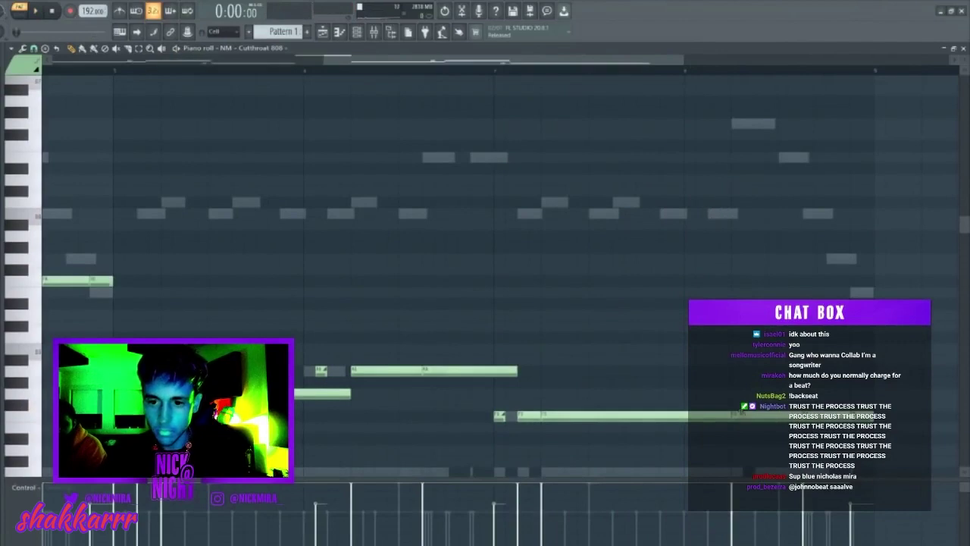
pyautogui.click(712, 201)
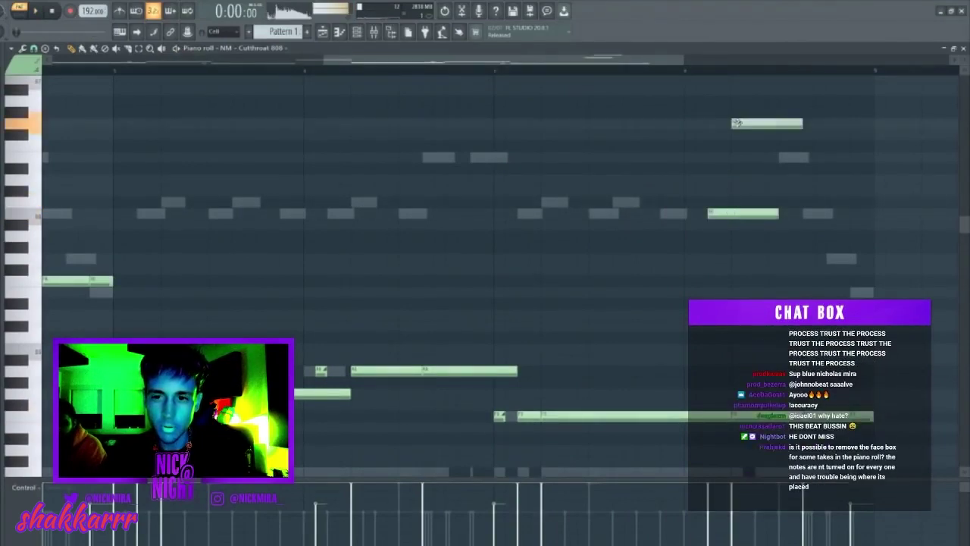
pyautogui.moveTo(750, 167); pyautogui.dragTo(763, 152)
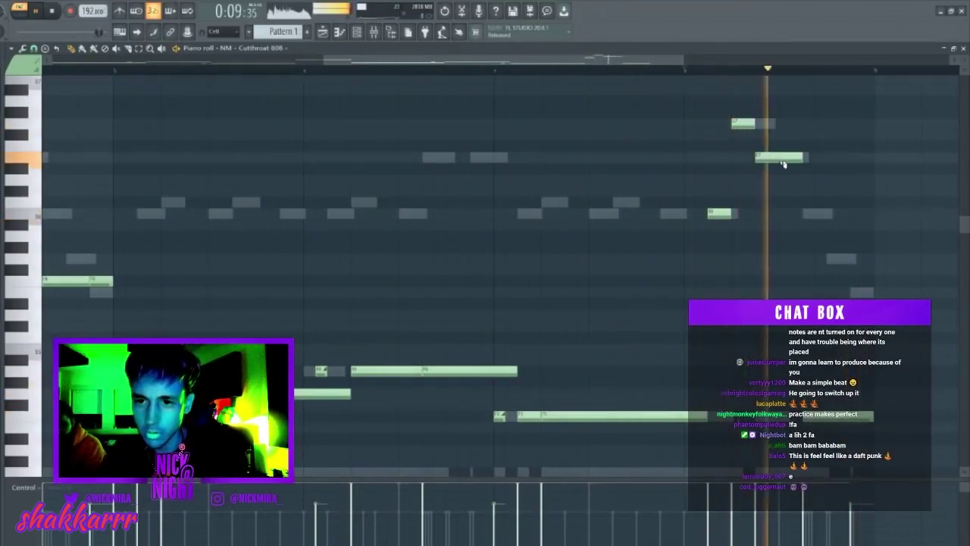
pyautogui.hotkey('ctrl', 'Down')
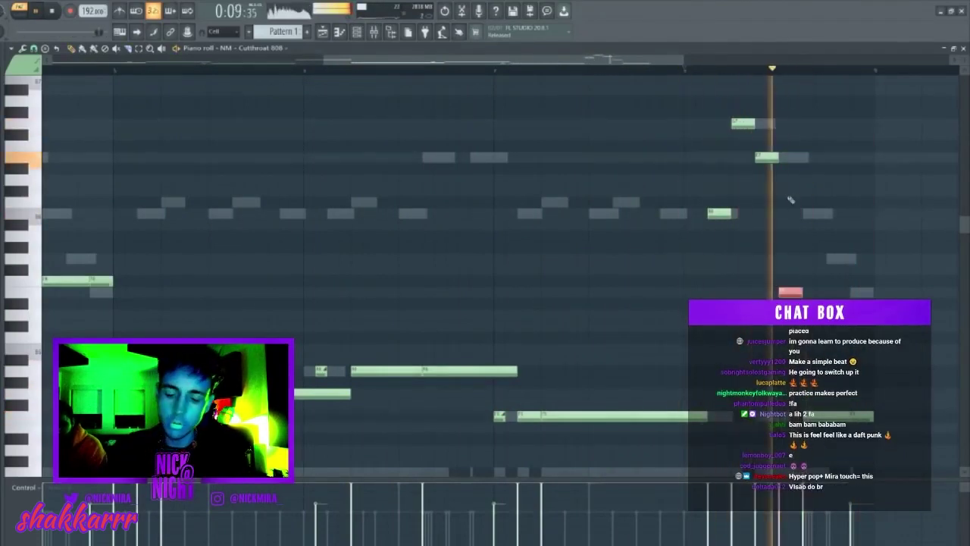
# - Select the four fill notes in bar 8 and lower them one octave
pyautogui.keyDown('ctrl'); pyautogui.click(791, 199); pyautogui.keyUp('ctrl')
pyautogui.moveTo(683, 113); pyautogui.dragTo(805, 304)
pyautogui.hotkey('ctrl', 'Down')
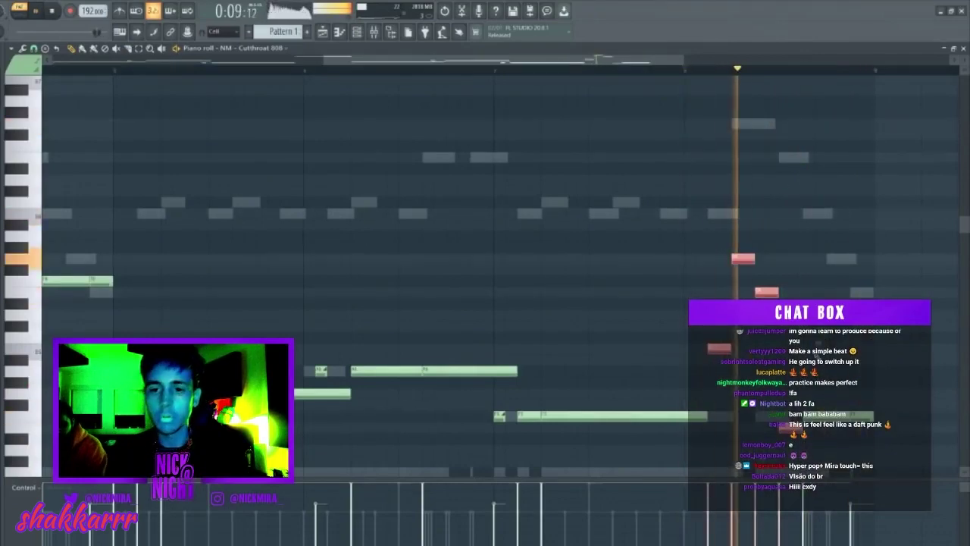
pyautogui.keyDown('ctrl'); pyautogui.click(806, 306); pyautogui.keyUp('ctrl')
# - Raise the last note of the bar 8 fill two octaves and audition the 808 pattern
pyautogui.press('space')
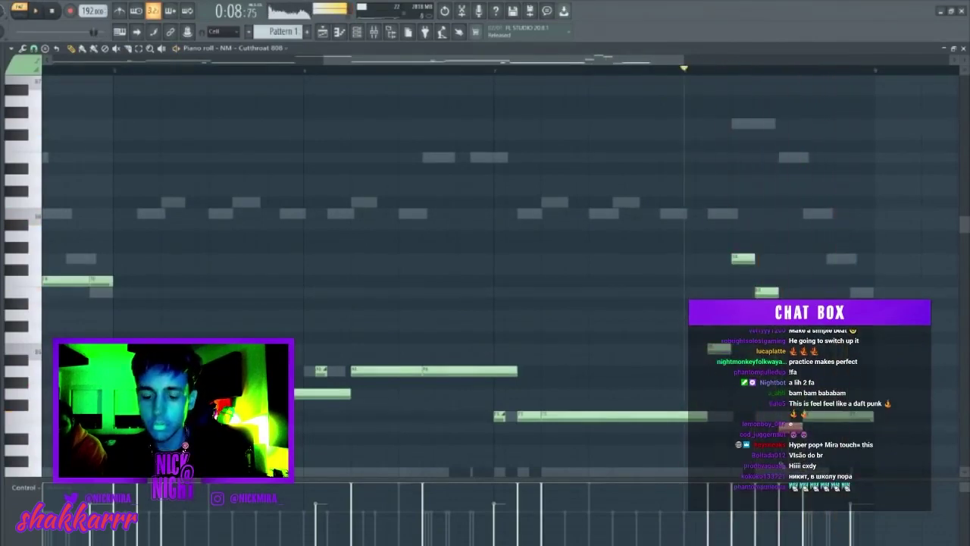
pyautogui.press('space')
pyautogui.moveTo(798, 410); pyautogui.dragTo(780, 464)
pyautogui.hotkey('ctrl', 'Up')
pyautogui.hotkey('ctrl', 'Up')
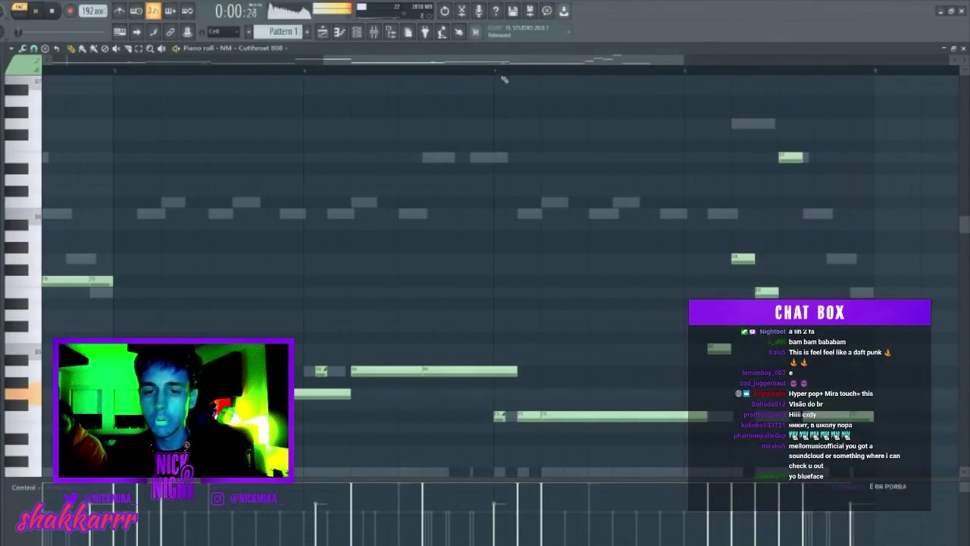
pyautogui.scroll(-3, 502, 69)
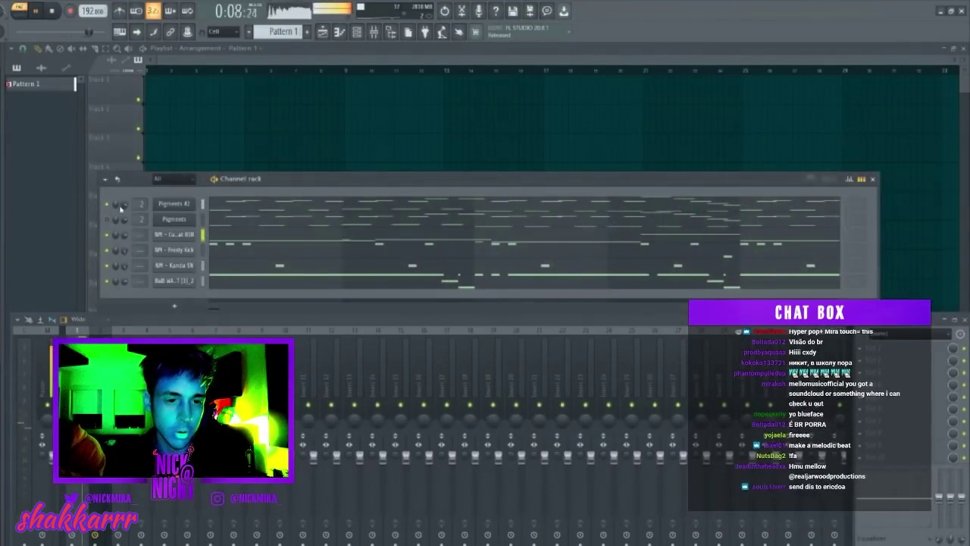
# - Insert a Serum_x64 channel above Pigments #2 and set the project tempo to 185 BPM
pyautogui.rightClick(182, 203)
pyautogui.moveTo(293, 279)
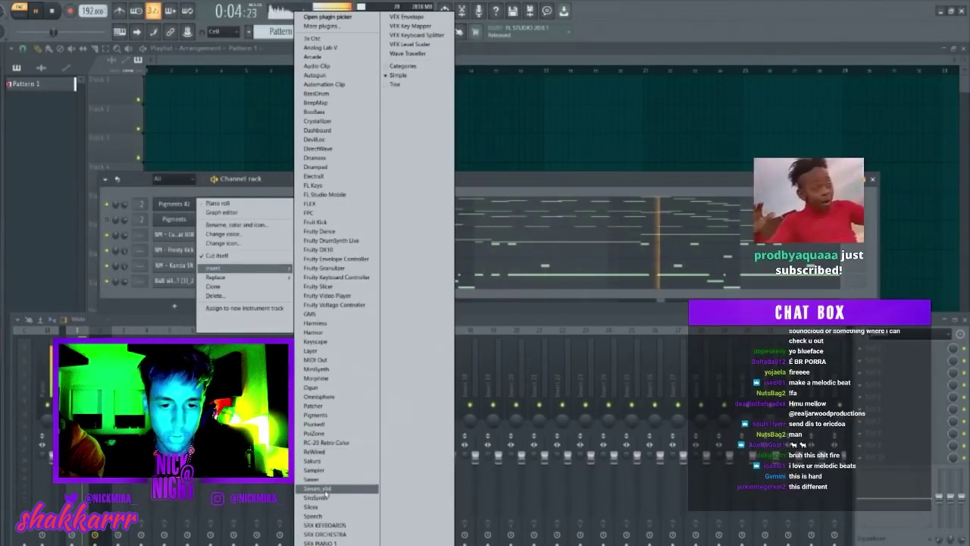
pyautogui.click(326, 489)
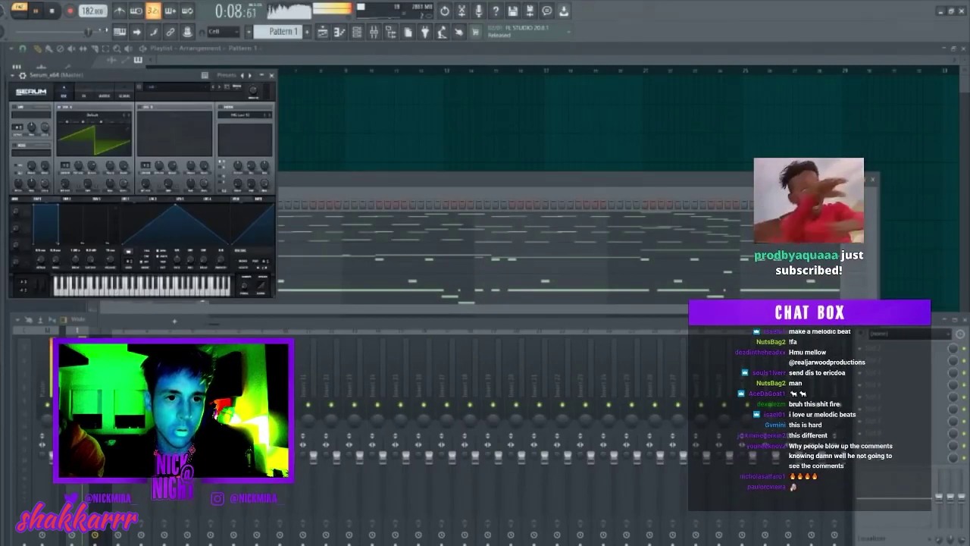
pyautogui.moveTo(88, 11); pyautogui.dragTo(88, 6)
pyautogui.moveTo(142, 75); pyautogui.dragTo(191, 192)
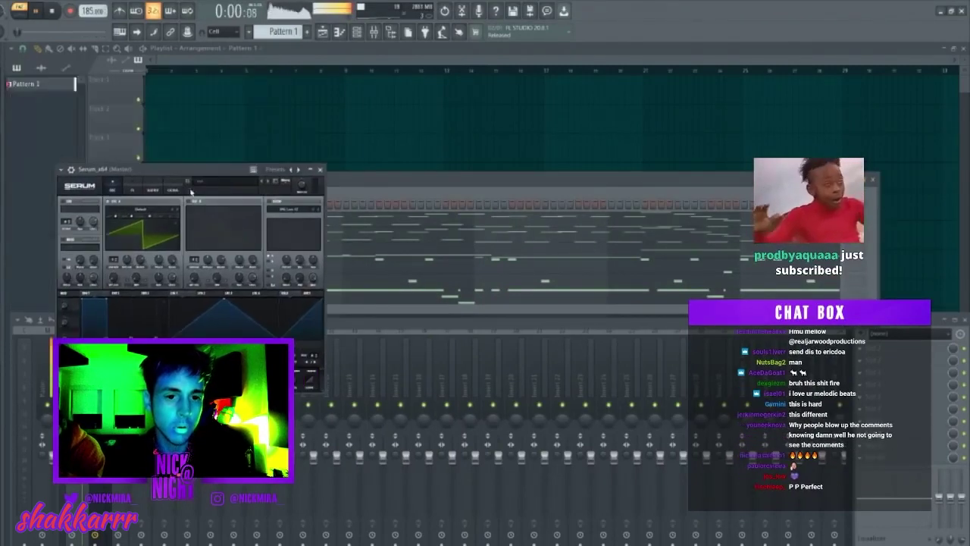
pyautogui.press('Escape')
# - Slice the long 808 notes in bars 4 and 5 and leave a short gap within the bar 5 note
pyautogui.click(213, 262)
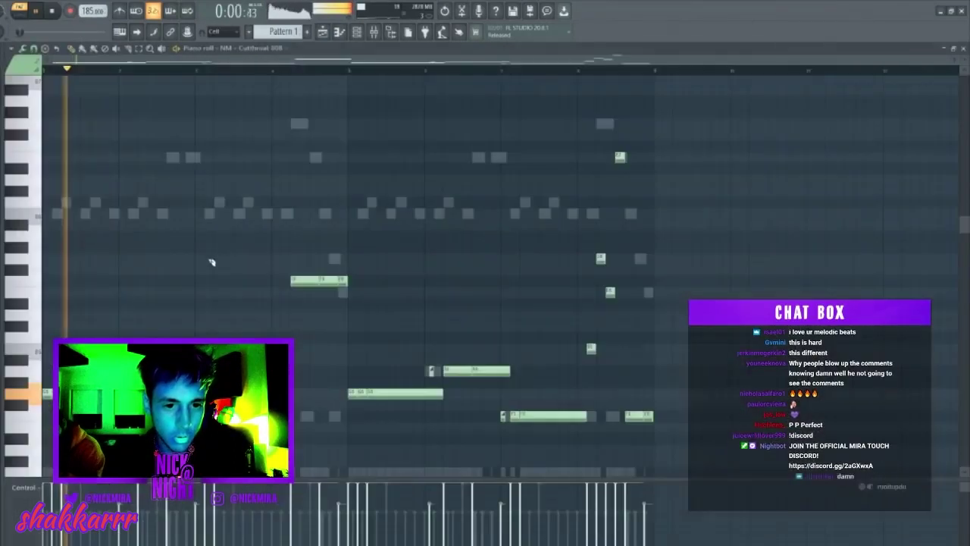
pyautogui.press('space')
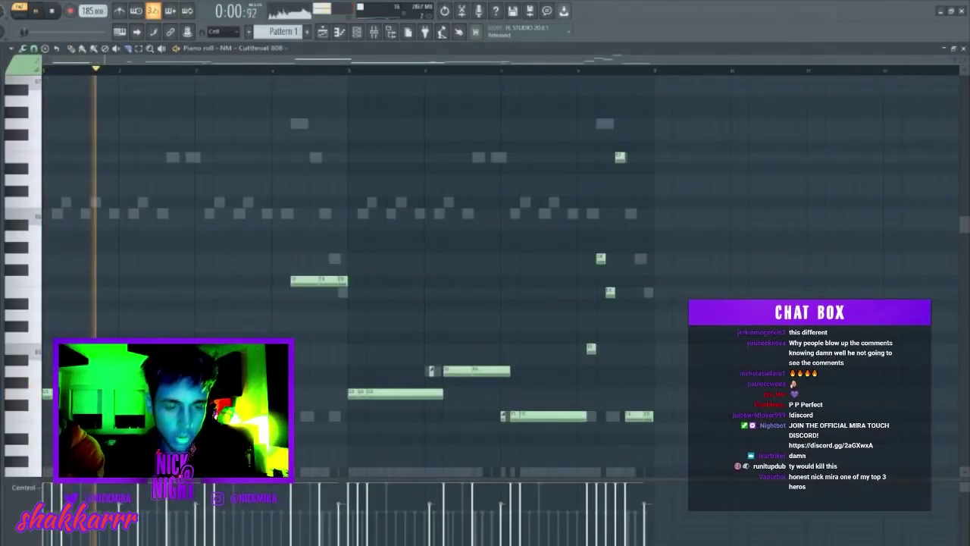
pyautogui.press('space')
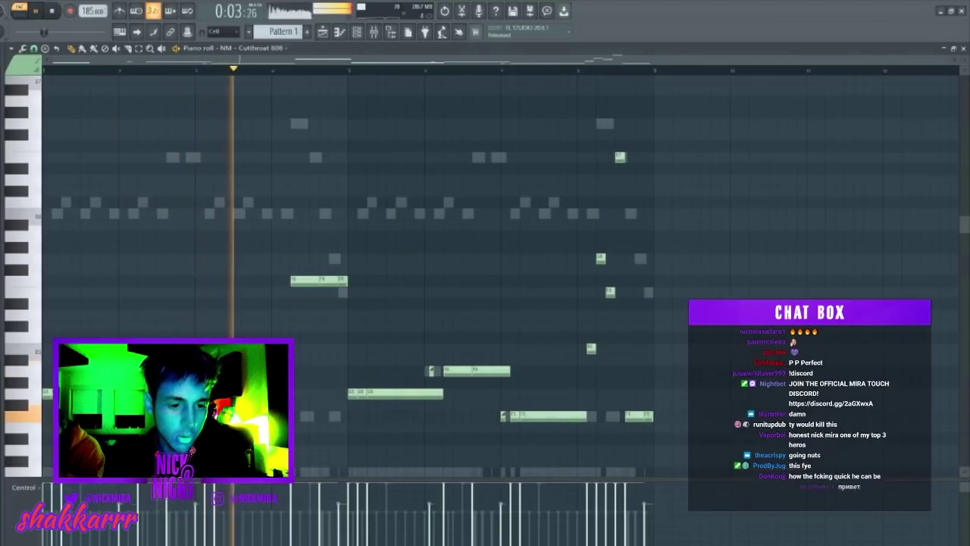
pyautogui.scroll(-1, 389, 362)
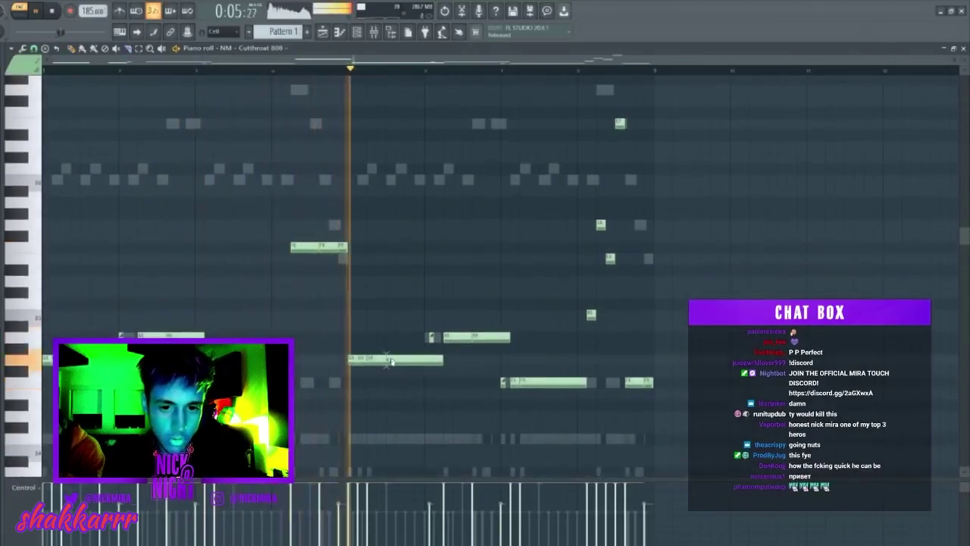
pyautogui.press('c')
pyautogui.moveTo(387, 353)
pyautogui.mouseDown()
pyautogui.moveTo(388, 368)
pyautogui.moveTo(396, 354)
pyautogui.mouseUp()
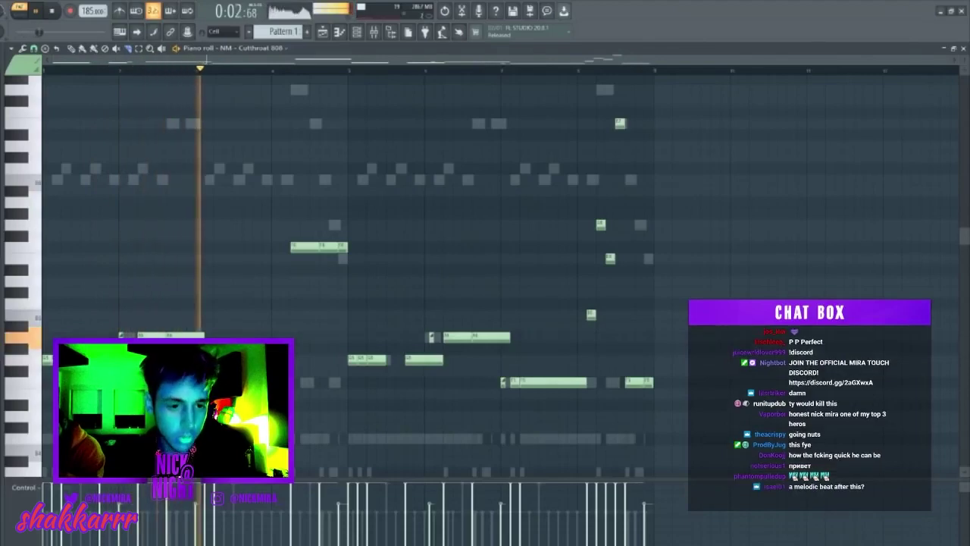
pyautogui.moveTo(312, 252); pyautogui.dragTo(313, 257)
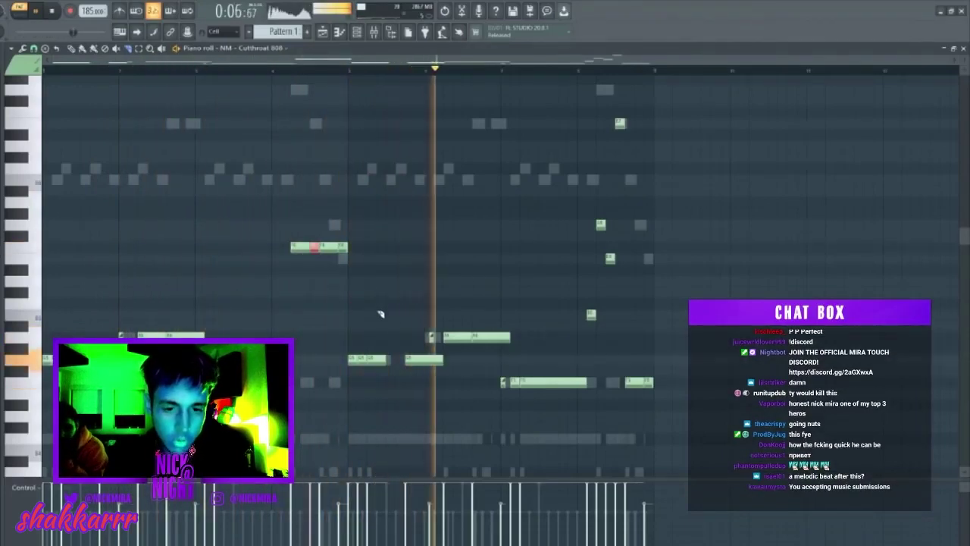
pyautogui.moveTo(388, 362); pyautogui.dragTo(382, 364)
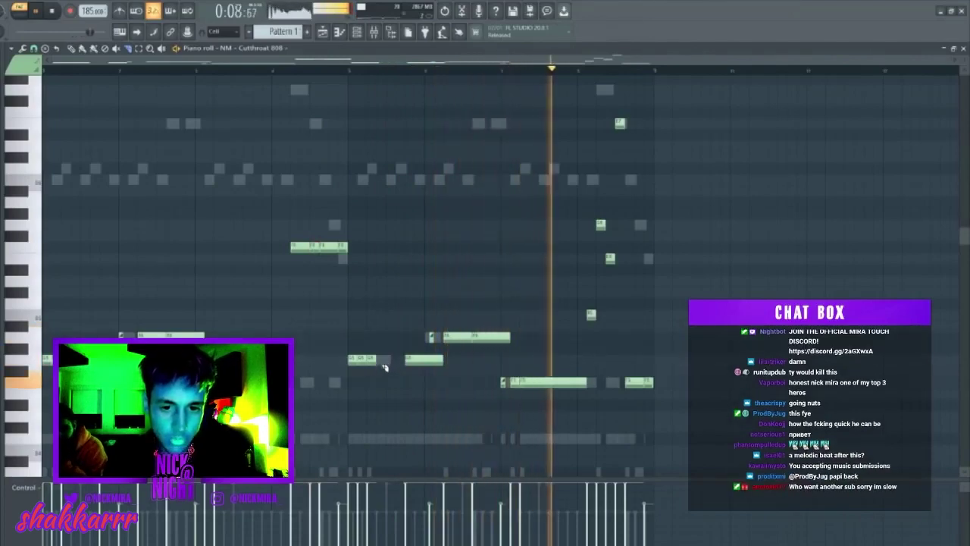
pyautogui.moveTo(539, 376); pyautogui.dragTo(538, 385)
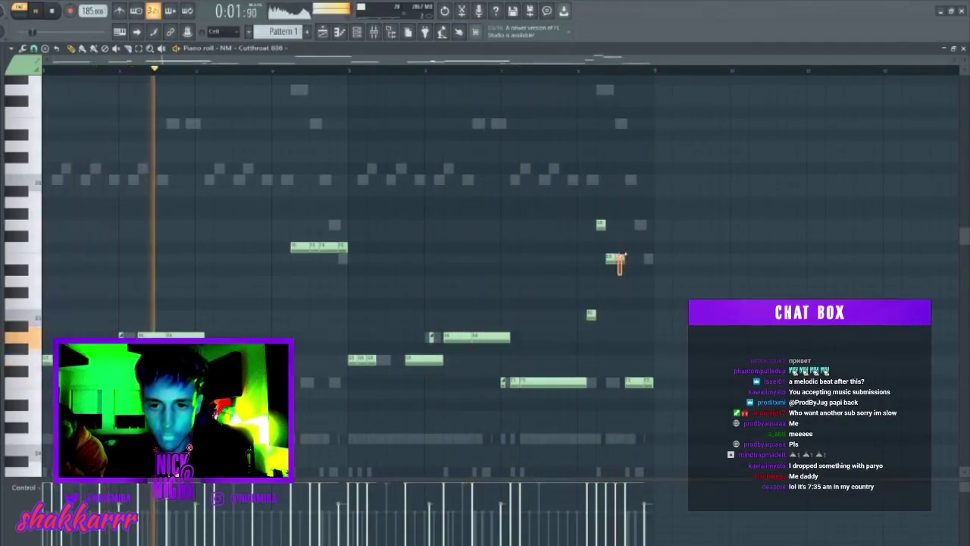
# - Lower the last note of the bar 8 808 fill to the pitch of the fill's first note and close the piano roll
pyautogui.moveTo(625, 254); pyautogui.dragTo(627, 256)
pyautogui.hotkey('shift', 'Down')
pyautogui.hotkey('shift', 'Down')
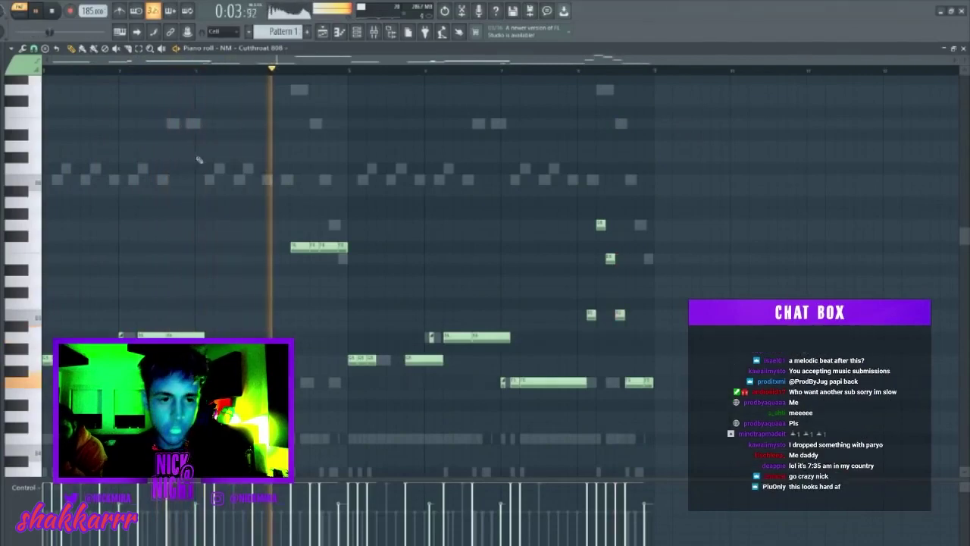
pyautogui.press('Escape')
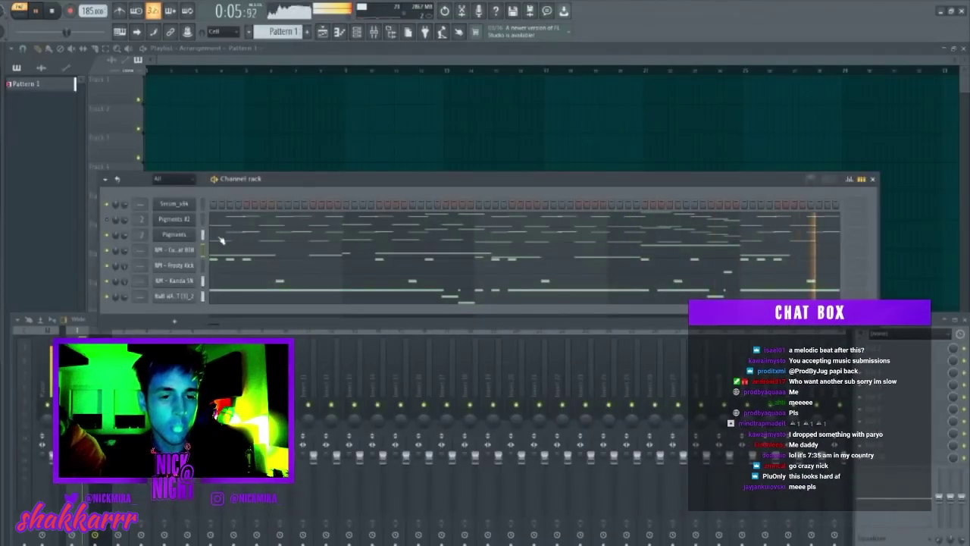
# - Place a short note at the start of bars 1, 2 and 3 on the Serum channel and play the pattern
pyautogui.rightClick(177, 200)
pyautogui.click(198, 203)
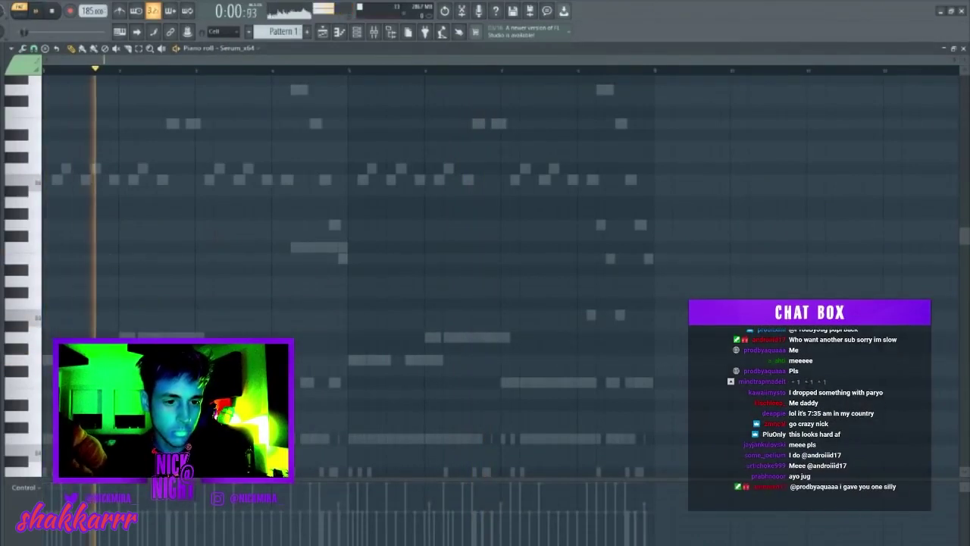
pyautogui.scroll(-3, 79, 277)
pyautogui.scroll(1, 80, 277)
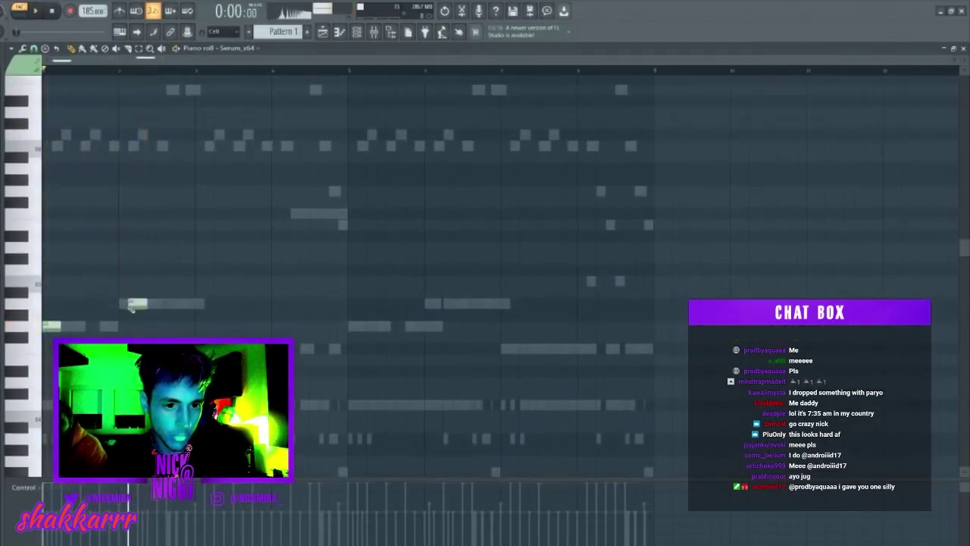
pyautogui.press('space')
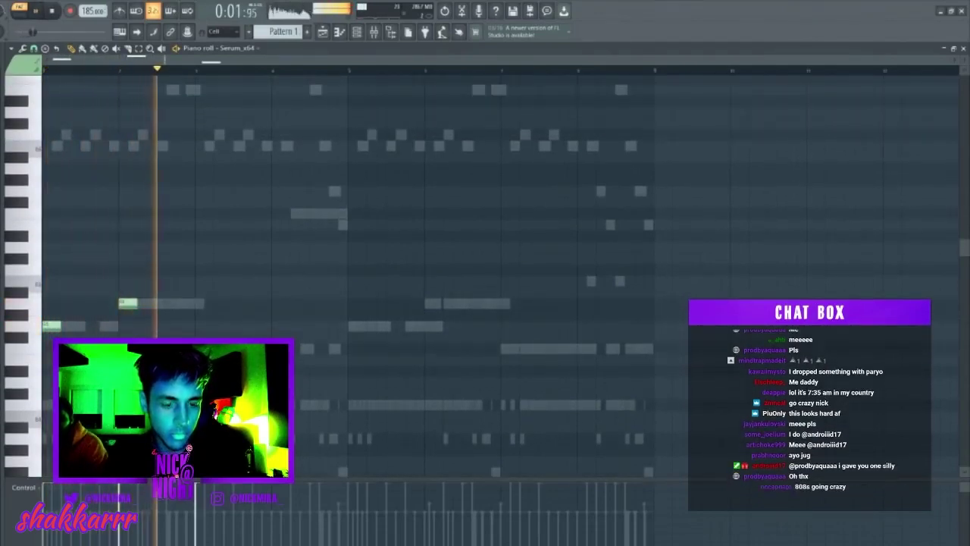
pyautogui.press('F7')
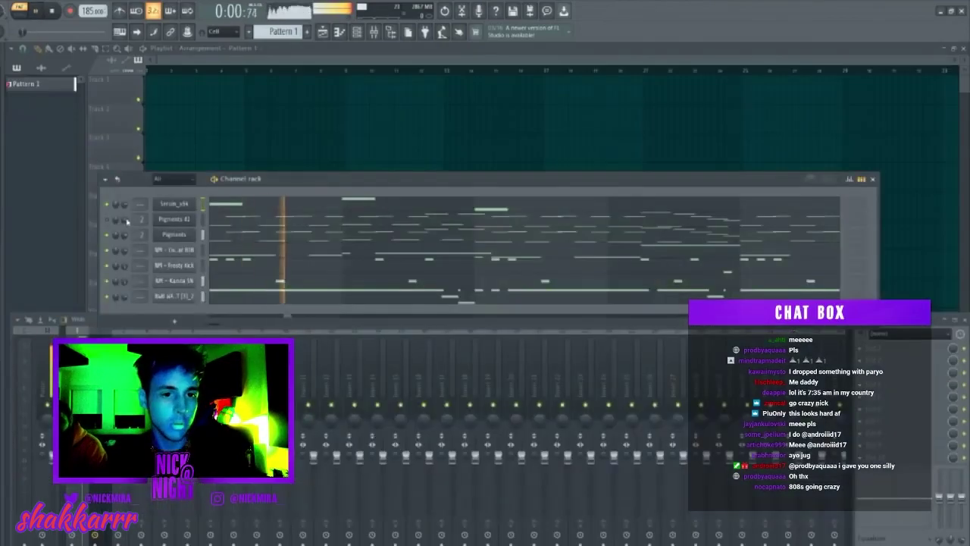
# - Load a pluck preset in Serum and close the plugin
pyautogui.click(186, 206)
pyautogui.click(216, 180)
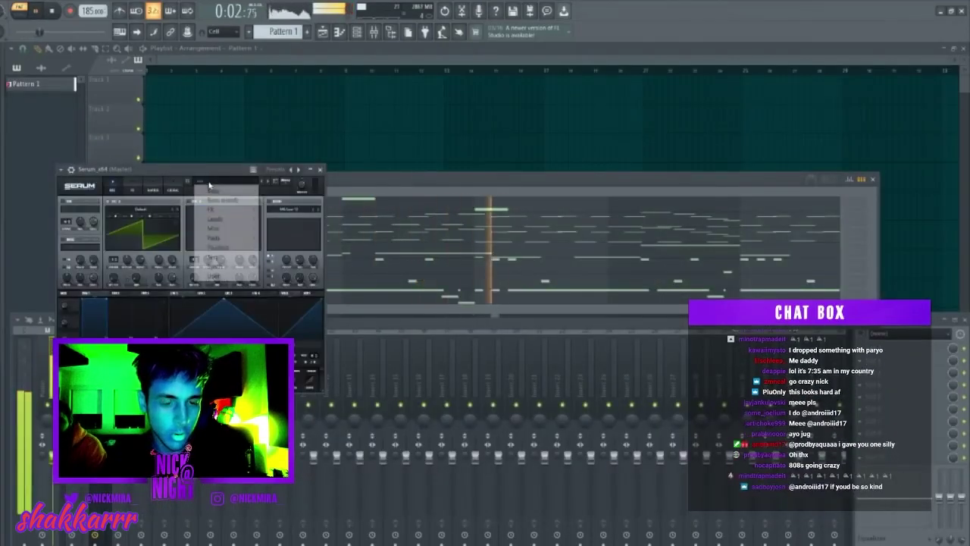
pyautogui.moveTo(233, 247)
pyautogui.click(303, 417)
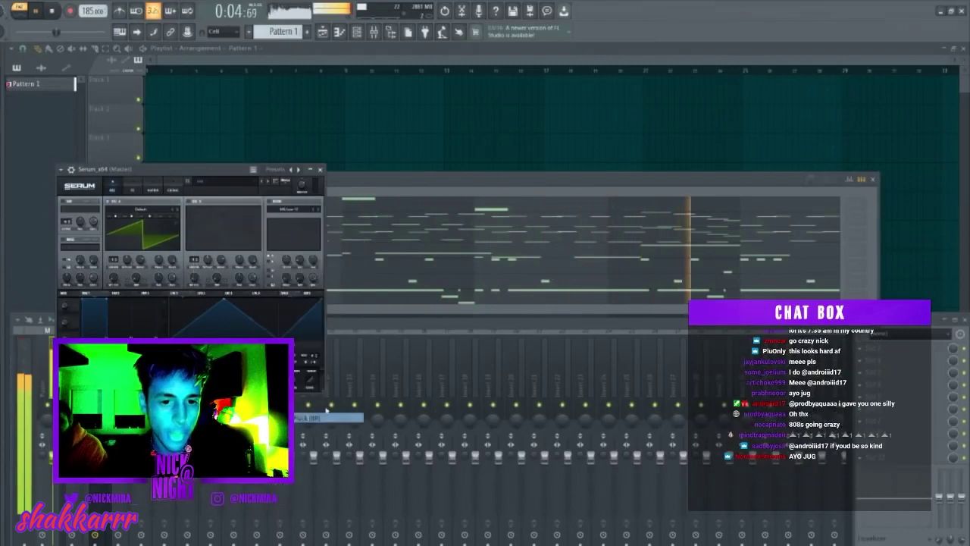
pyautogui.press('Escape')
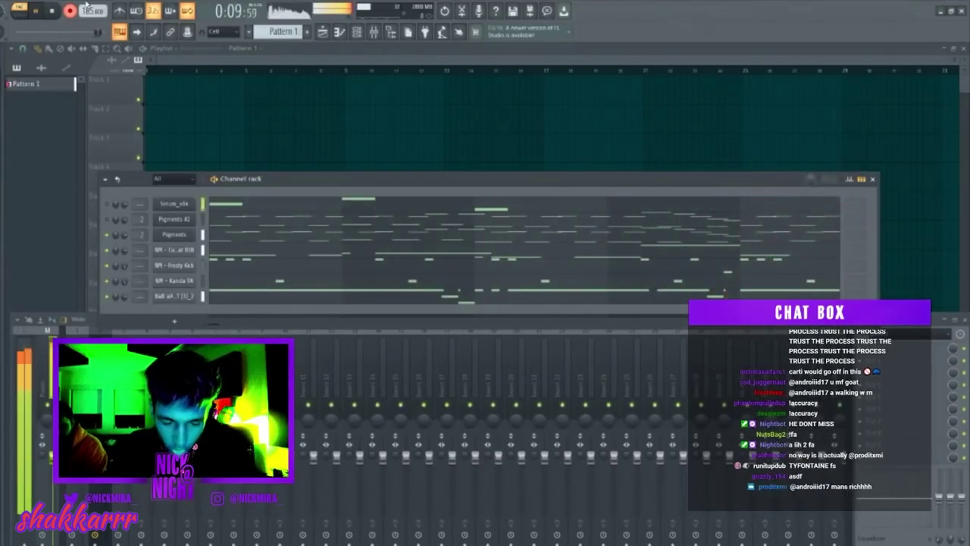
# - Record a melody of short notes on the Serum channel and quantize it with the snap set to Line
pyautogui.press('space')
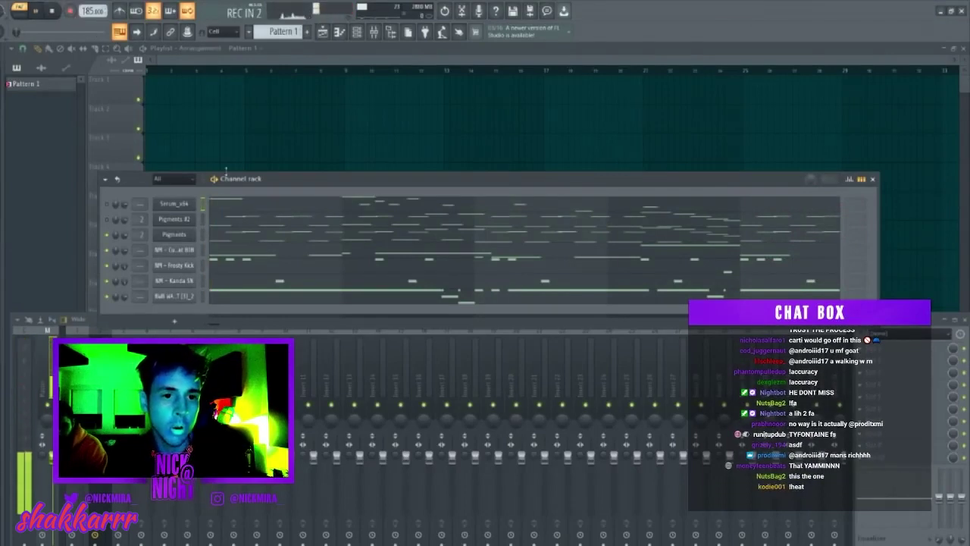
pyautogui.click(241, 209)
pyautogui.click(34, 48)
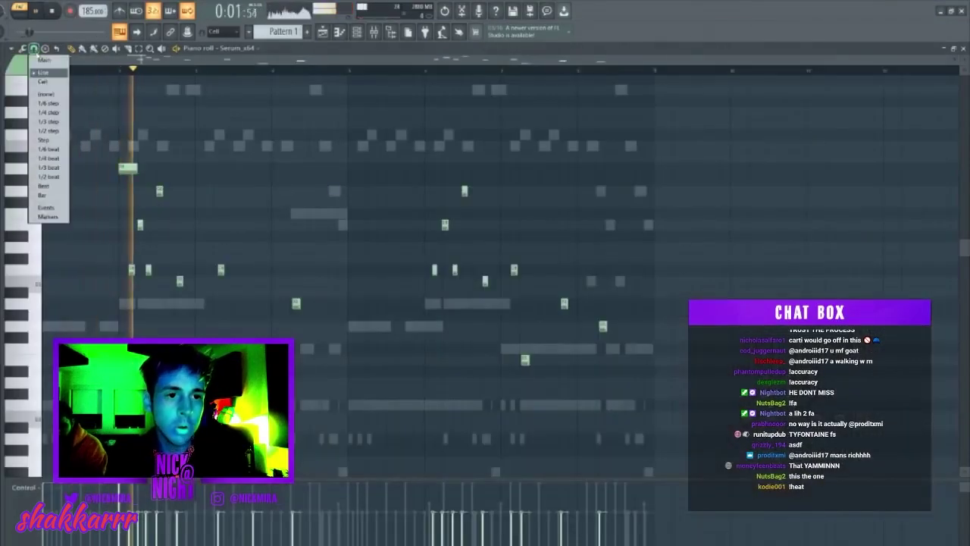
pyautogui.click(54, 74)
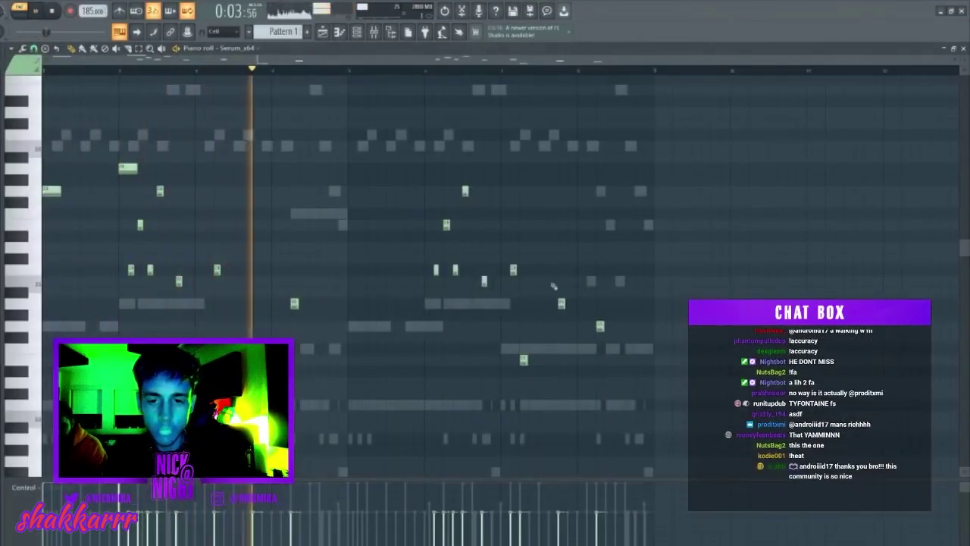
pyautogui.hotkey('ctrl', 'Up')
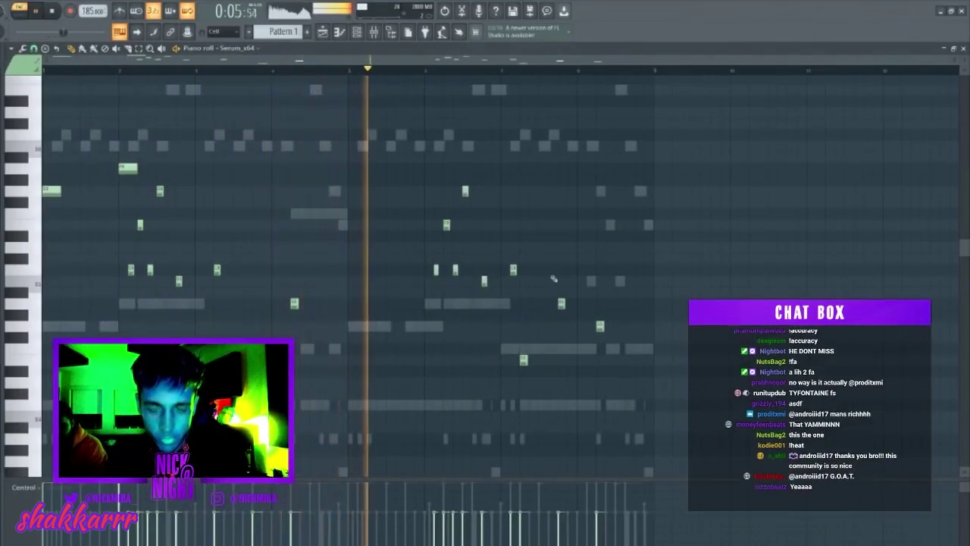
pyautogui.hotkey('ctrl', 'Down')
pyautogui.press('F1')
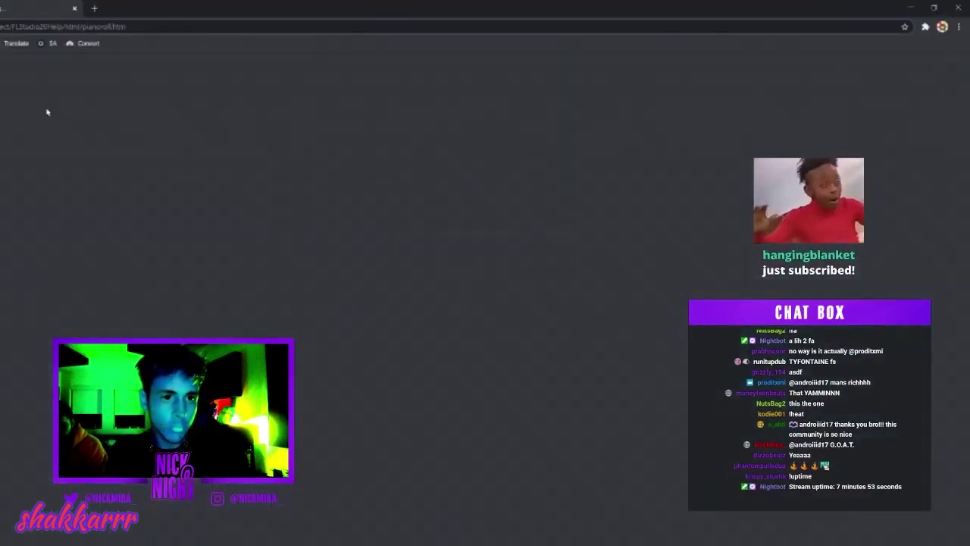
pyautogui.hotkey('ctrl', 'w')
pyautogui.hotkey('ctrl', 'w')
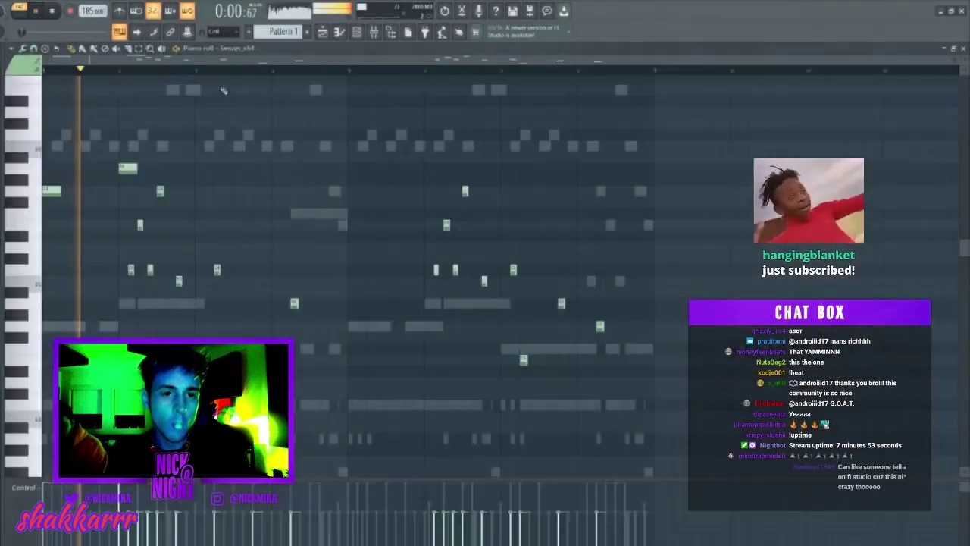
# - Delete the first low Serum note in bar 2, add notes at the start of bar 5 and in bar 8, and play the pattern
pyautogui.click(235, 210)
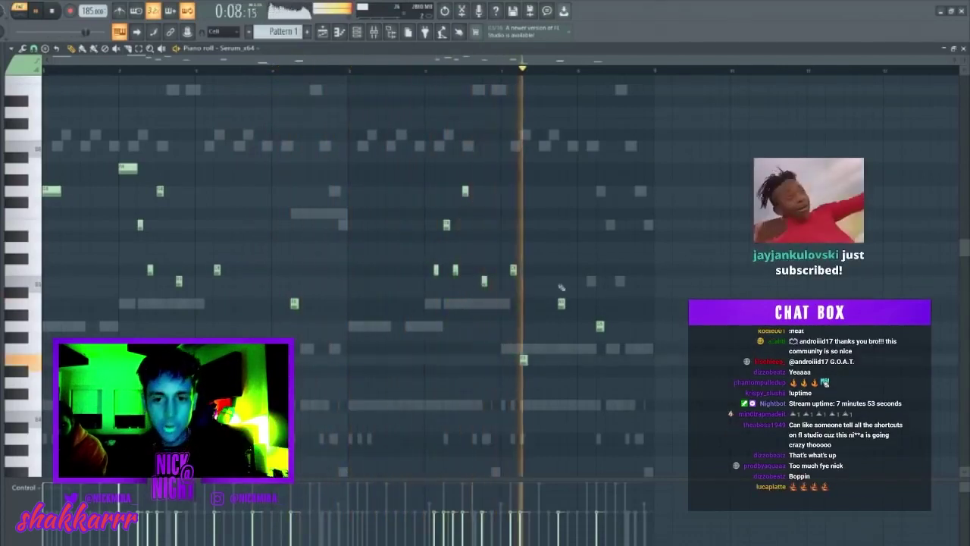
pyautogui.press('space')
pyautogui.rightClick(598, 326)
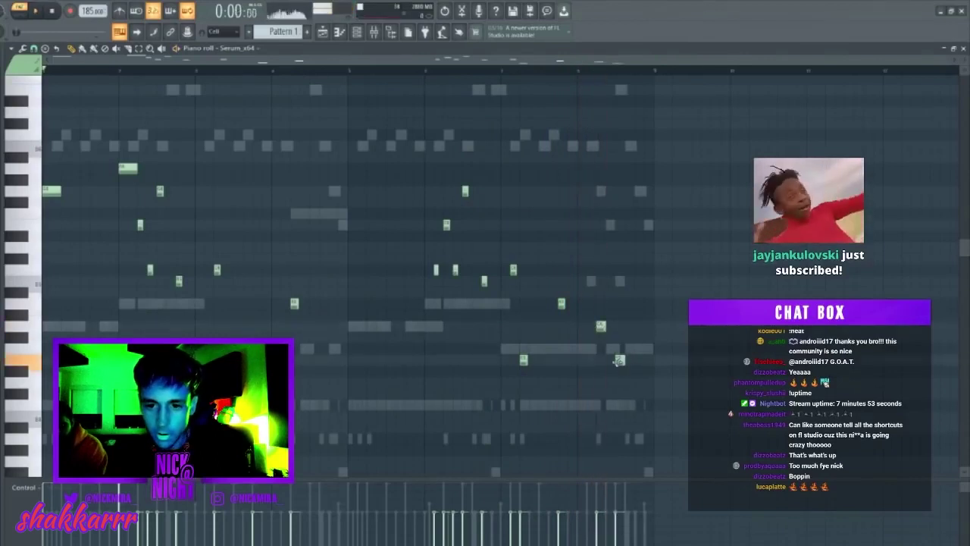
pyautogui.click(350, 326)
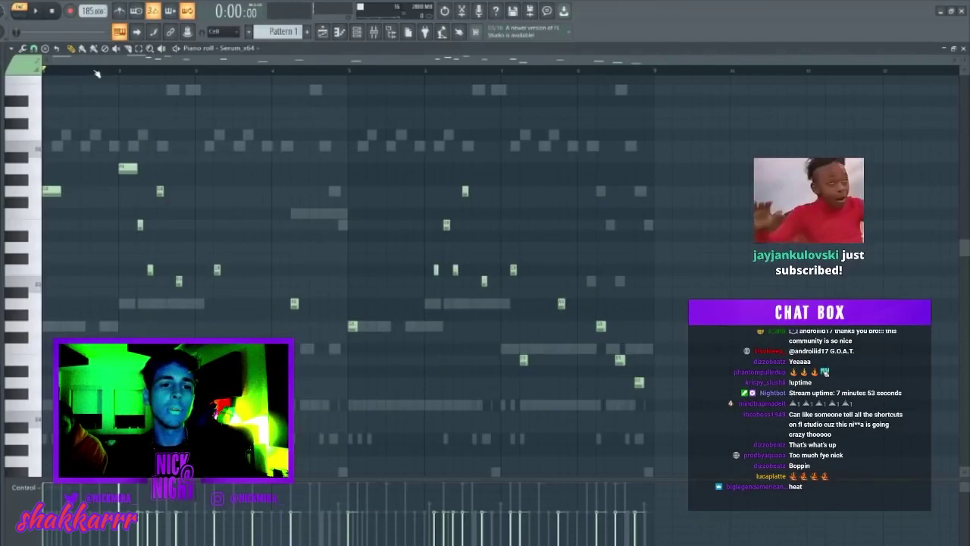
pyautogui.press('F7')
pyautogui.press('space')
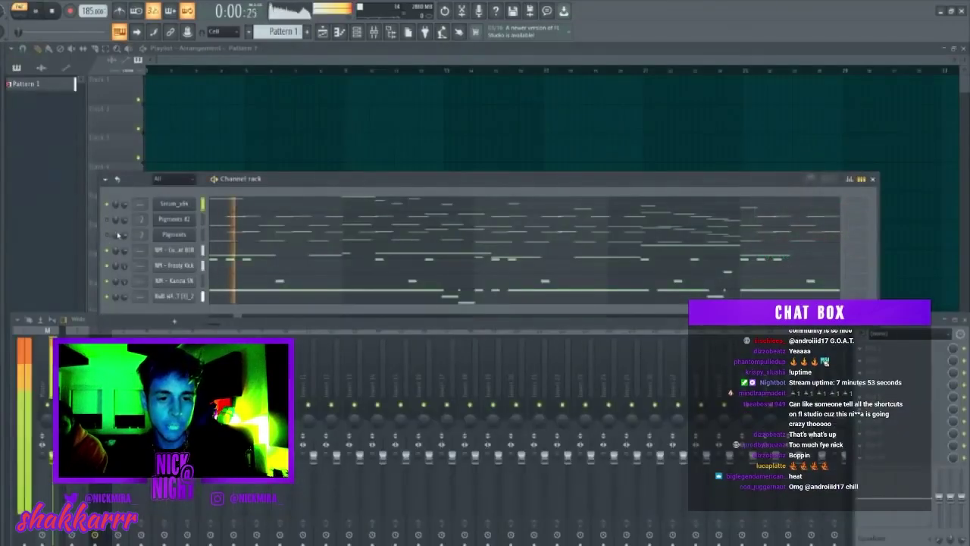
# - Try shortening the first two Cutthroat 808 notes in bar 1 to leave gaps while auditioning the pattern
pyautogui.press('F7')
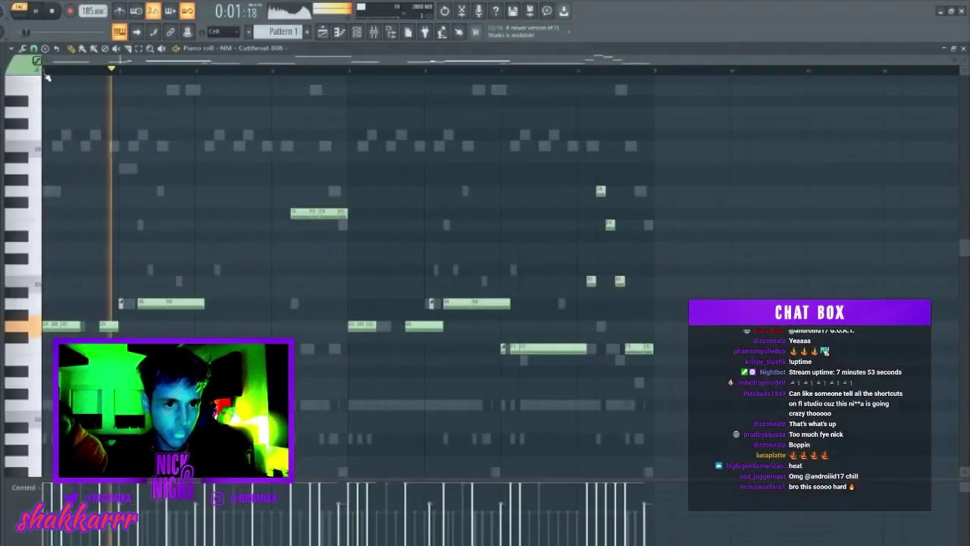
pyautogui.scroll(3, 48, 78)
pyautogui.press('space')
pyautogui.press('space')
pyautogui.moveTo(56, 326); pyautogui.dragTo(48, 325)
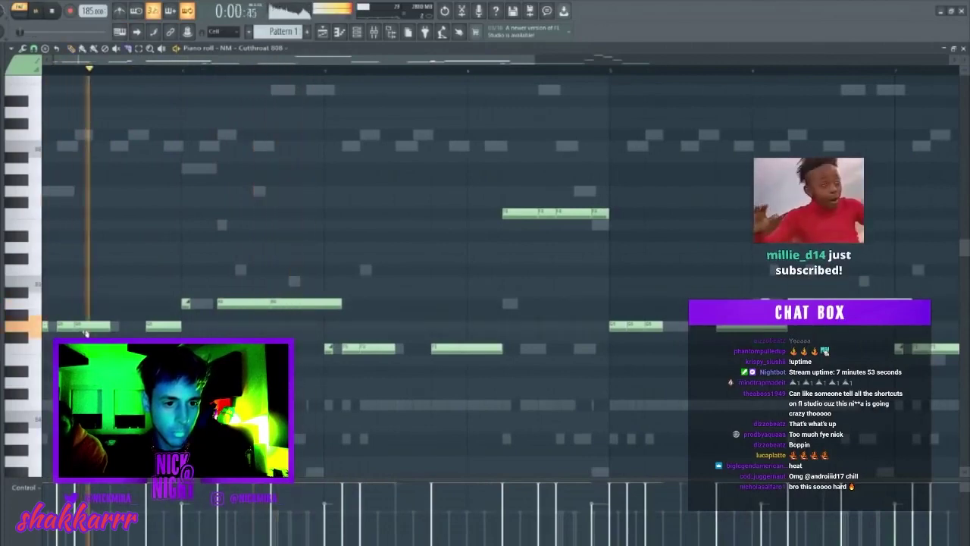
pyautogui.press('space')
pyautogui.press('space')
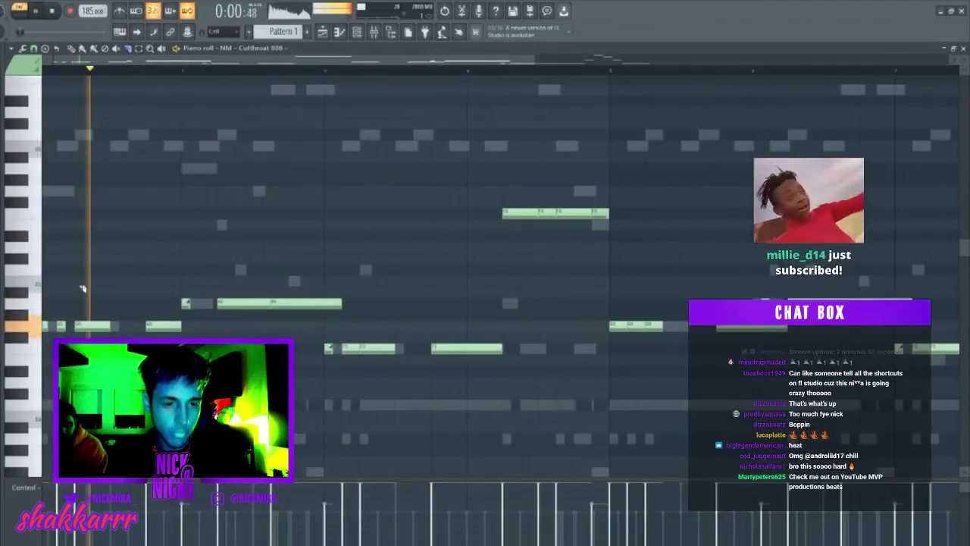
pyautogui.press('space')
pyautogui.press('space')
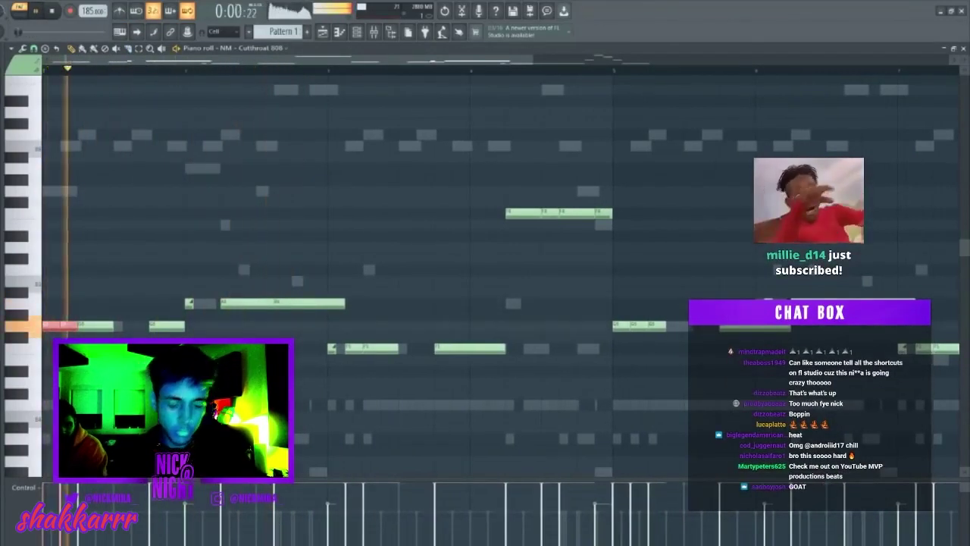
pyautogui.press('F7')
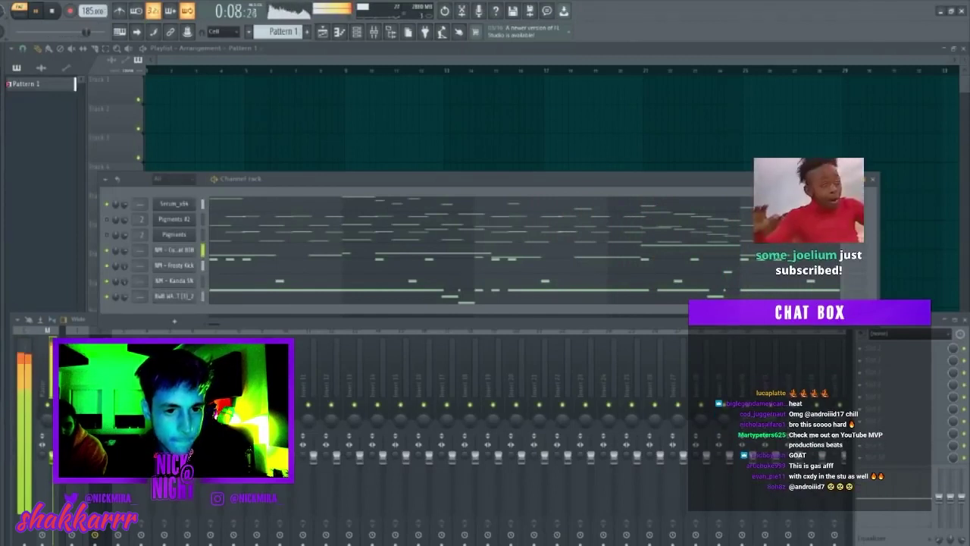
# - Add a Snare_4 channel below the Kanda snare with hits halfway through bars 1, 3, 5 and 7
pyautogui.moveTo(189, 294); pyautogui.dragTo(190, 296)
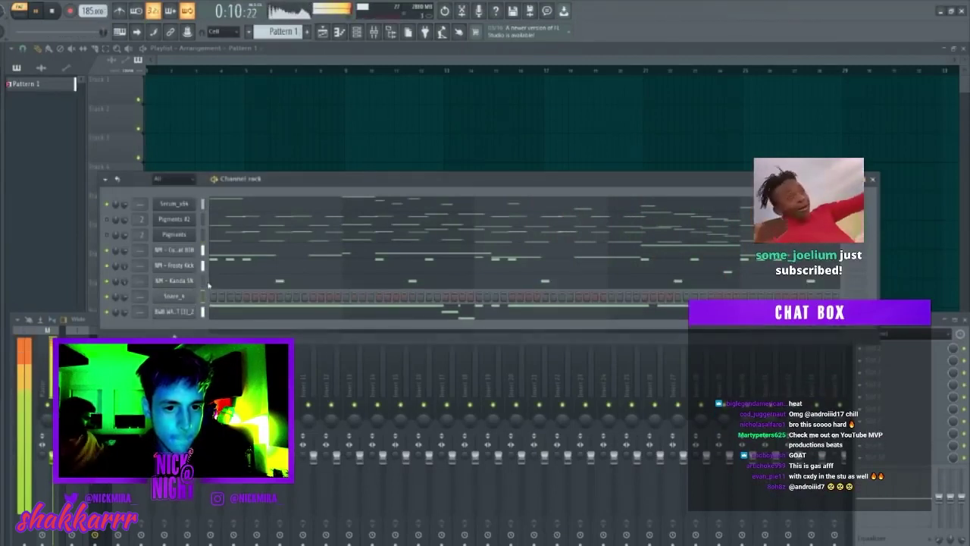
pyautogui.hotkey('ctrl', 'v')
pyautogui.click(266, 299)
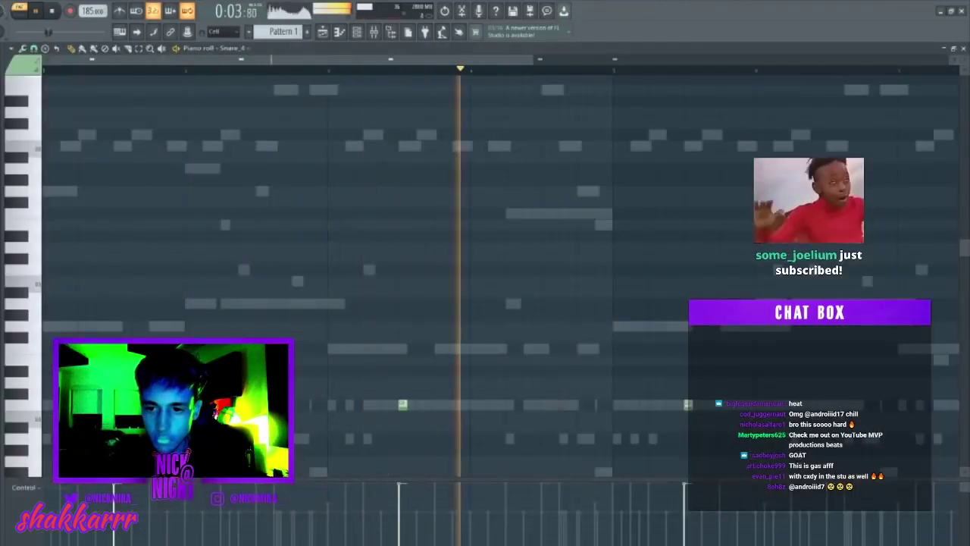
pyautogui.scroll(-2, 572, 74)
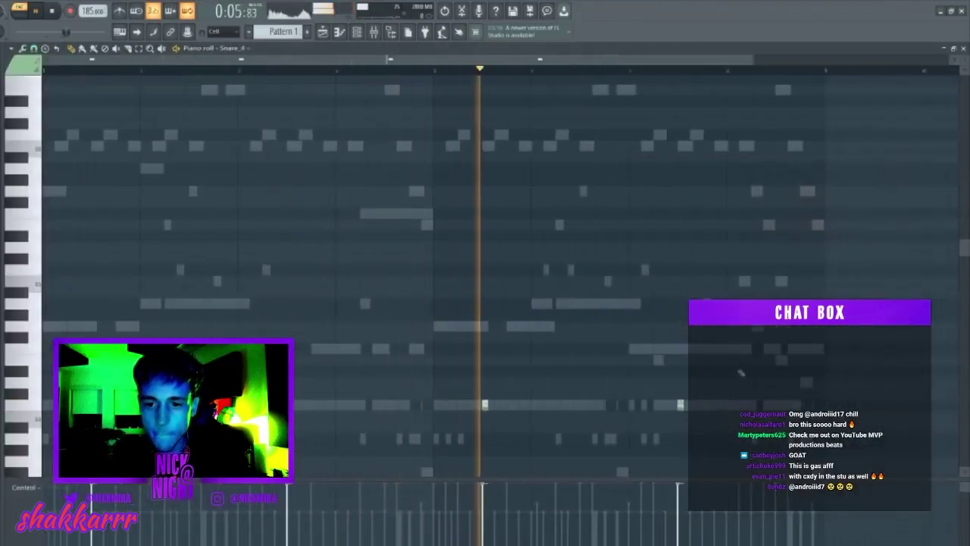
# - Open Snare_4's sampler settings and lower its hits in bars 3 and 7 by three semitones
pyautogui.press('F7')
pyautogui.click(184, 297)
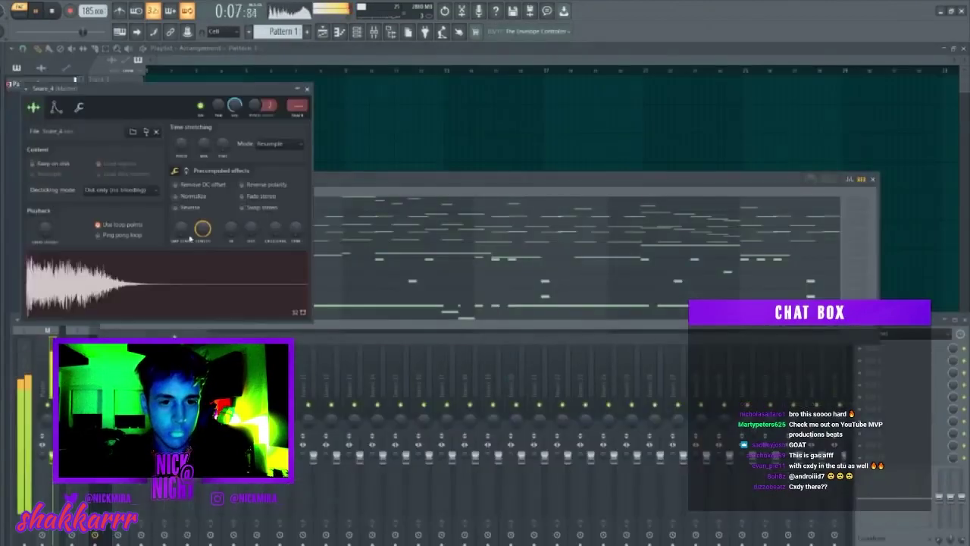
pyautogui.press('Escape')
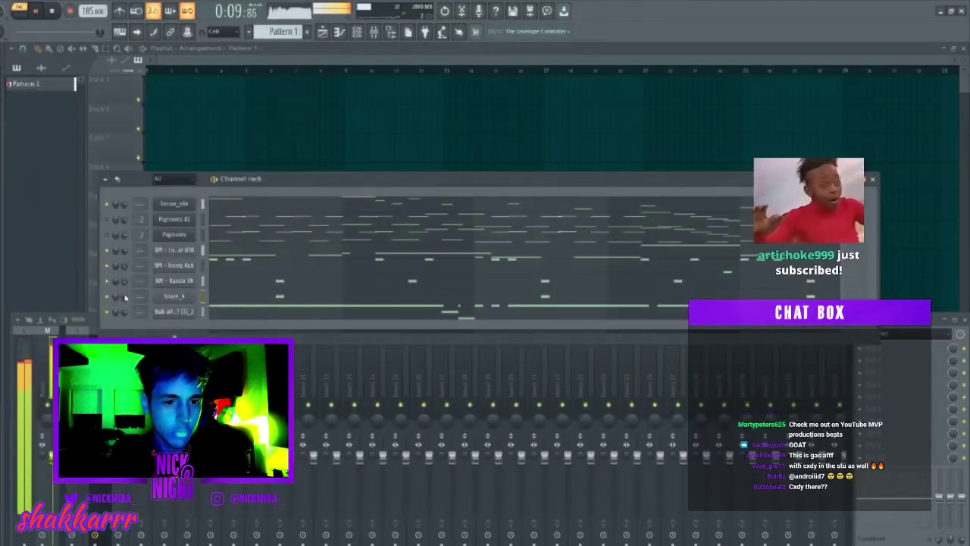
pyautogui.press('F7')
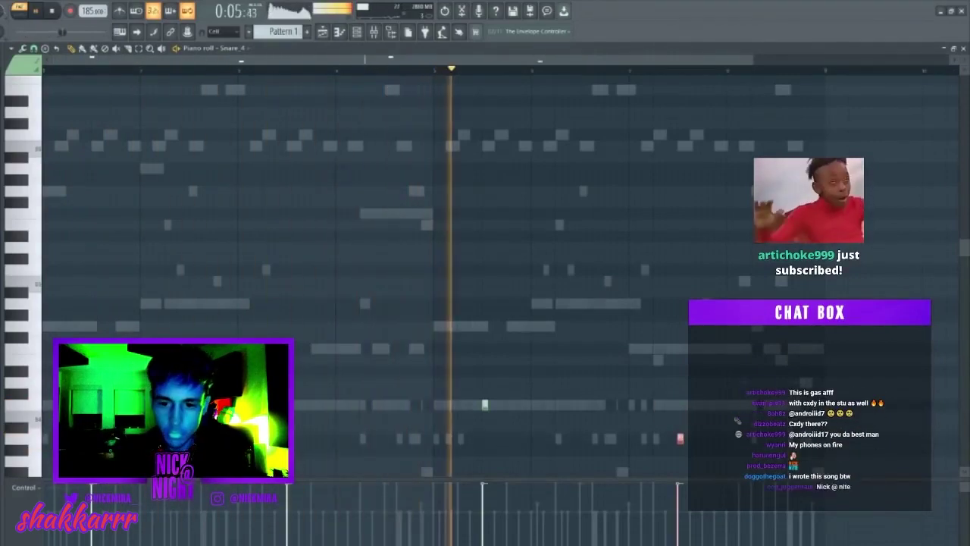
pyautogui.press('F7')
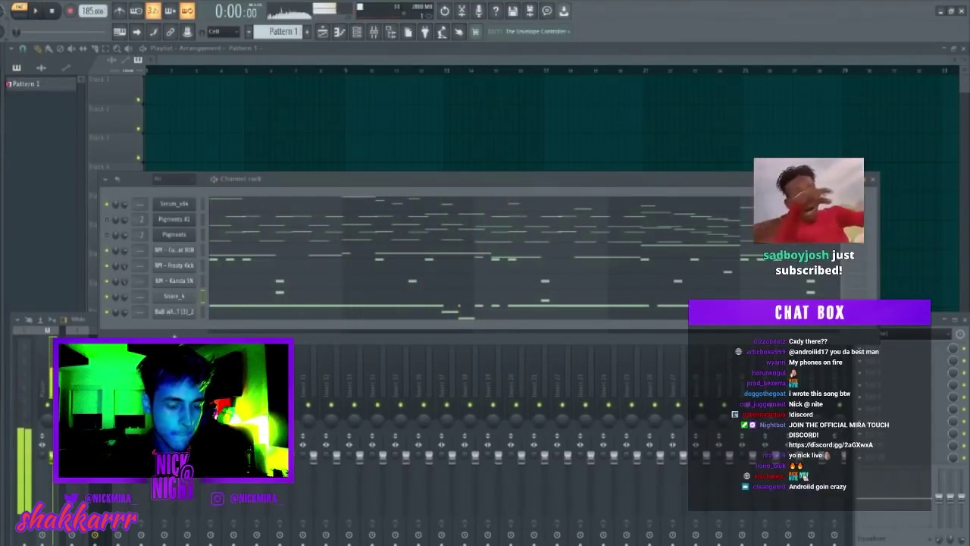
# - Add a Snare_15 channel and another snare channel below the hi-hat, each with one hit in bar 2, and play the pattern
pyautogui.press('space')
pyautogui.moveTo(2, 318); pyautogui.dragTo(195, 309)
pyautogui.click(413, 312)
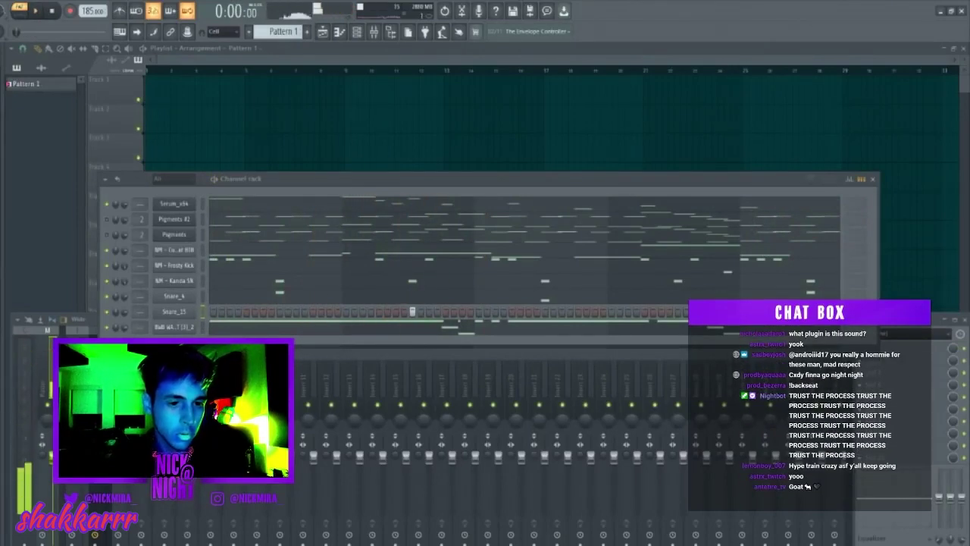
pyautogui.click(407, 339)
pyautogui.press('space')
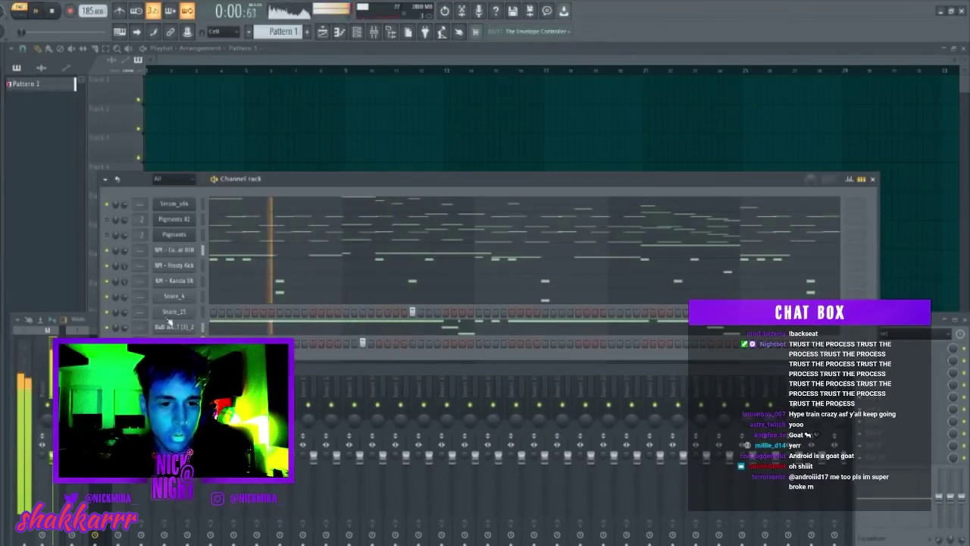
# - Add two more hits late in bar 2 to the lowest snare channel and check its and Snare_15's sampler settings
pyautogui.click(179, 297)
pyautogui.click(170, 329)
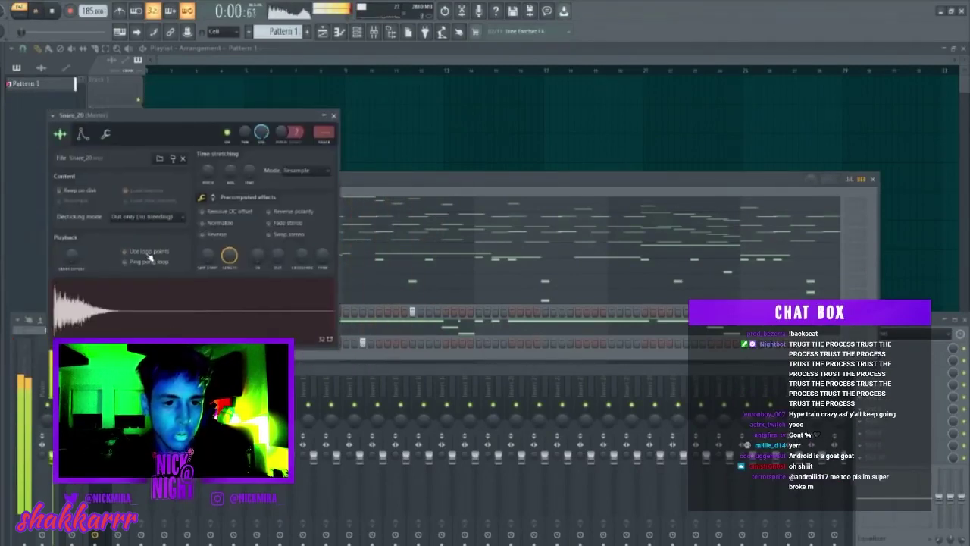
pyautogui.press('Escape')
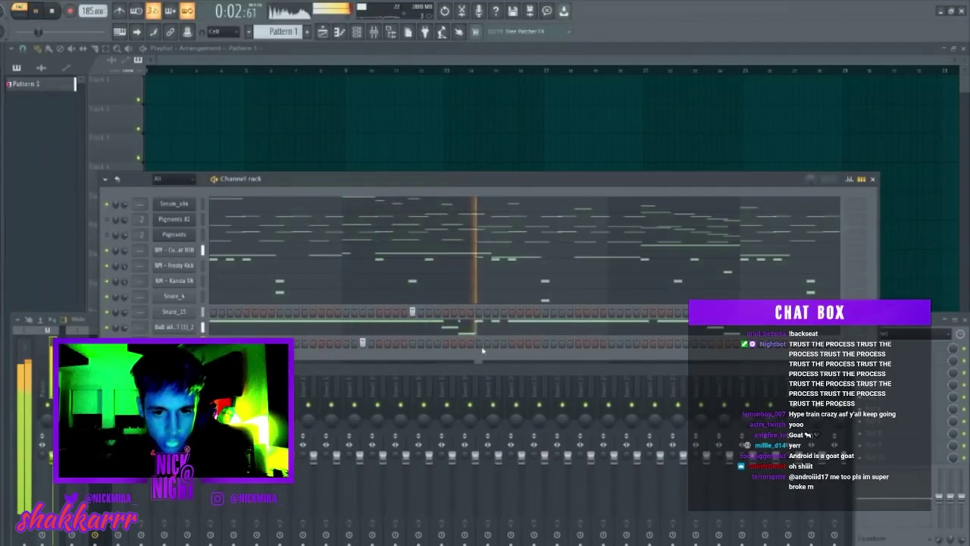
pyautogui.click(193, 312)
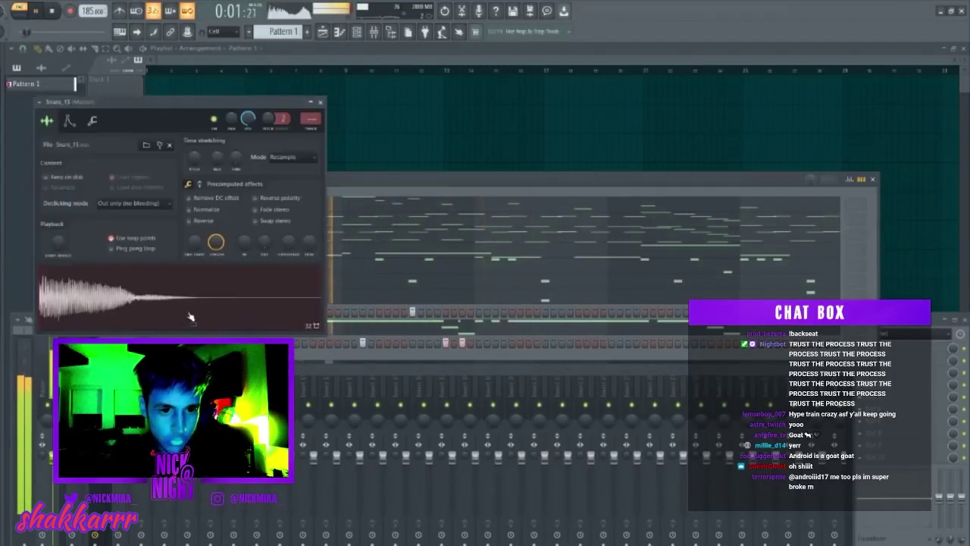
pyautogui.press('Escape')
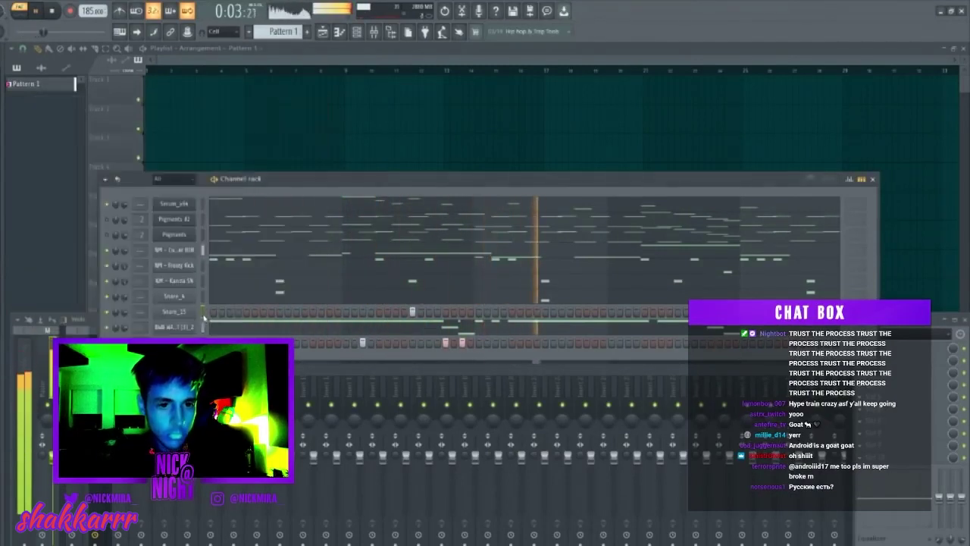
# - Convert Snare_15's step hit to a piano roll note and delete Snare_4's lowered hits in bars 3 and 7
pyautogui.rightClick(198, 307)
pyautogui.click(214, 311)
pyautogui.press('Escape')
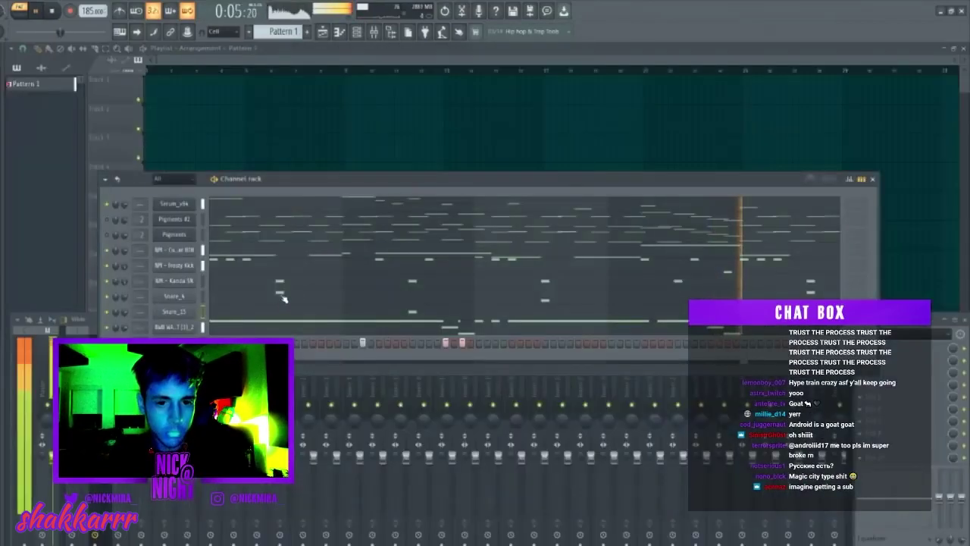
pyautogui.click(215, 302)
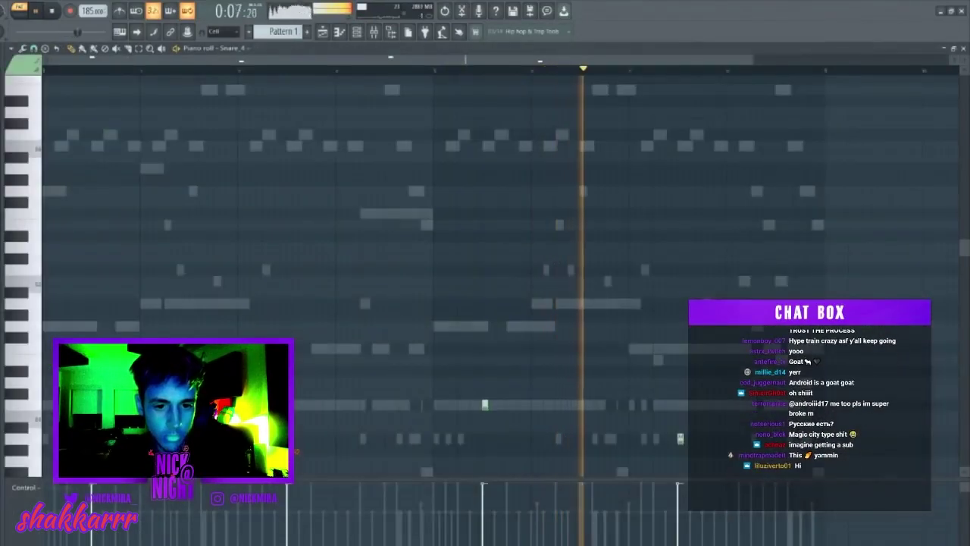
pyautogui.press('Escape')
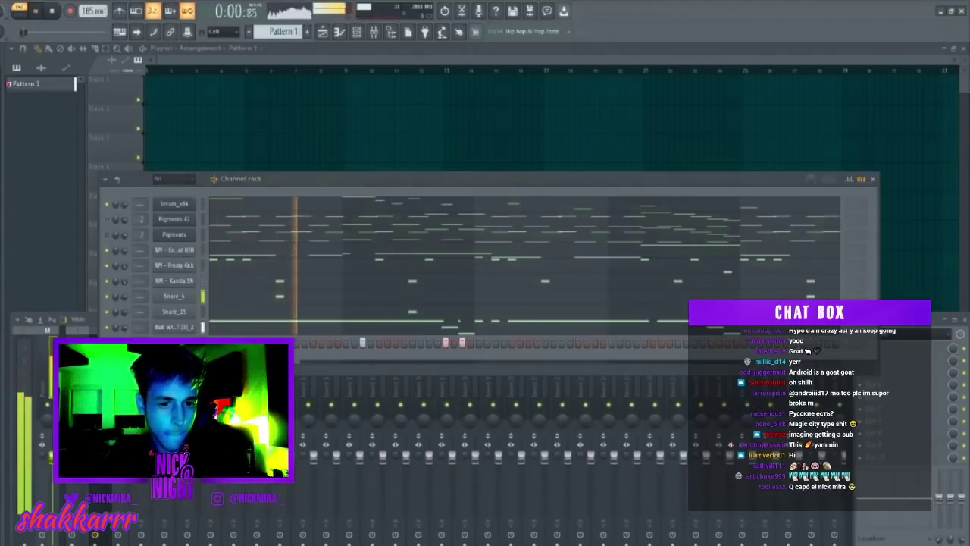
# - Add a Snare_2 channel with the Kanda snare's hits and route Pigments #2 to mixer track 1
pyautogui.hotkey('alt', 'c')
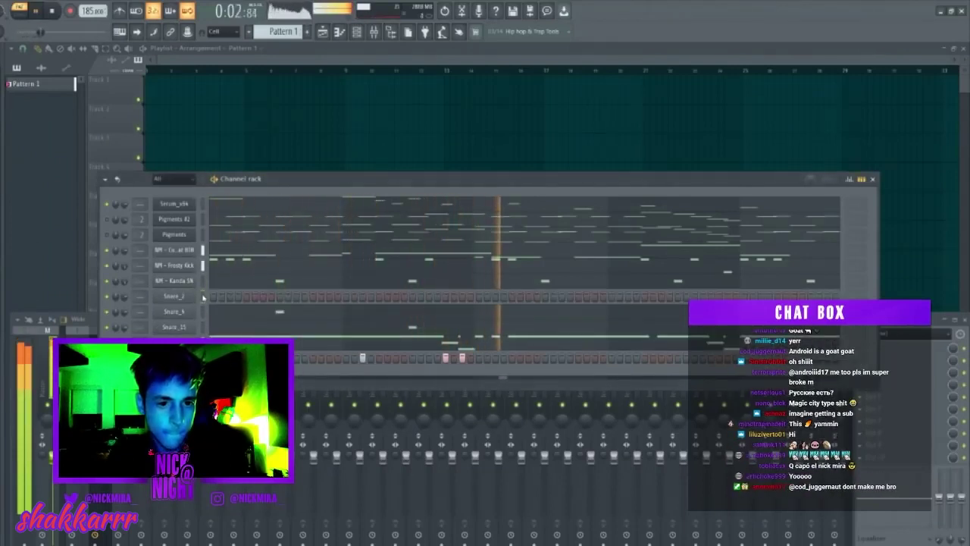
pyautogui.hotkey('ctrl', 'v')
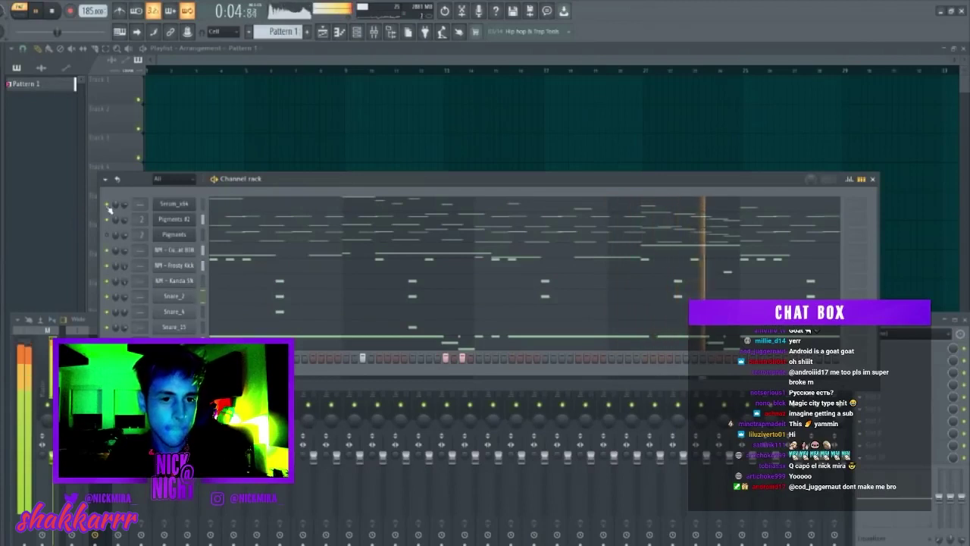
pyautogui.click(76, 409)
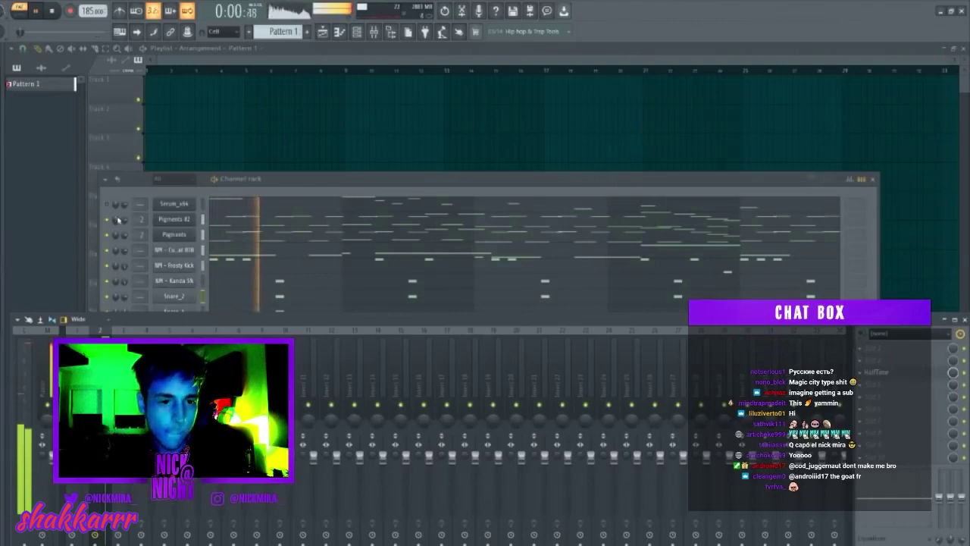
pyautogui.moveTo(139, 220); pyautogui.dragTo(139, 225)
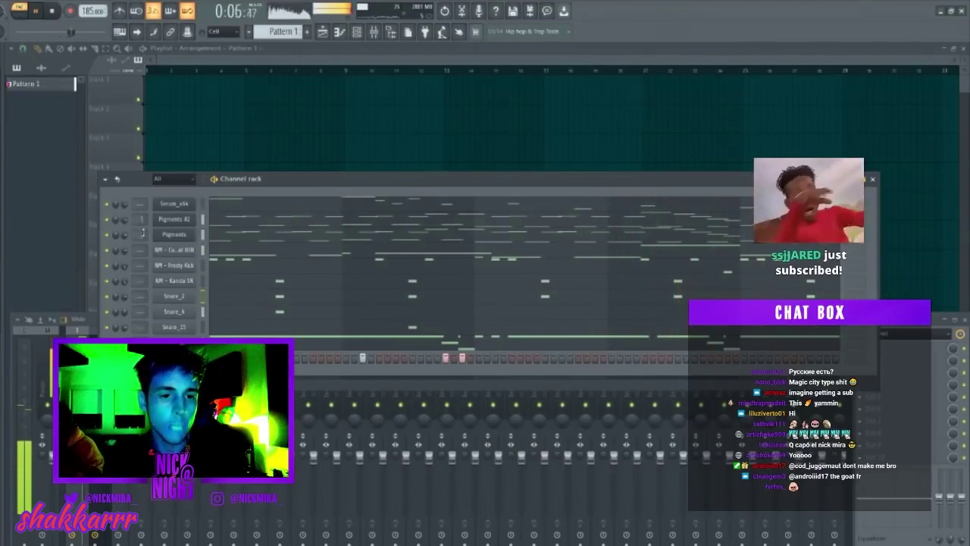
# - Insert a third Pigments instrument above the Serum channel and load a pad preset in it
pyautogui.rightClick(194, 202)
pyautogui.moveTo(281, 268)
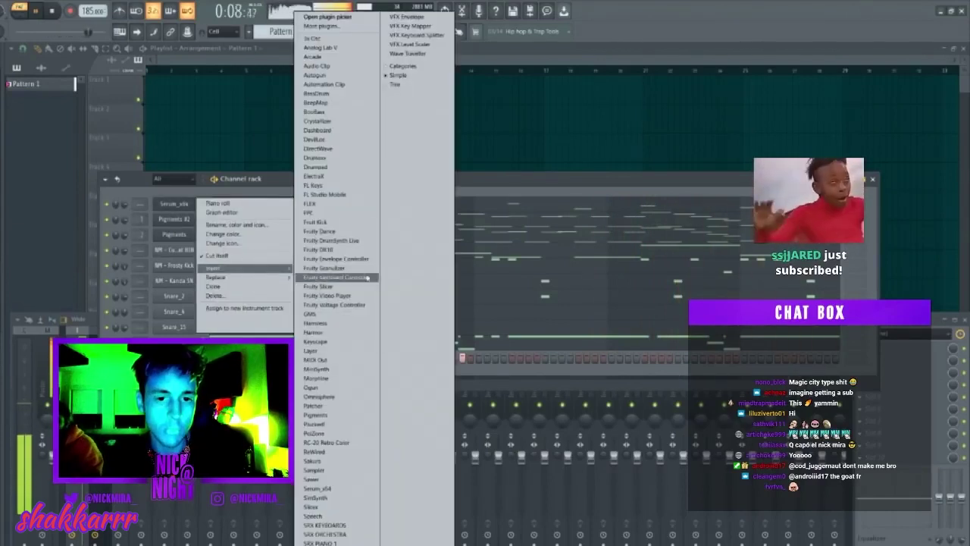
pyautogui.click(315, 414)
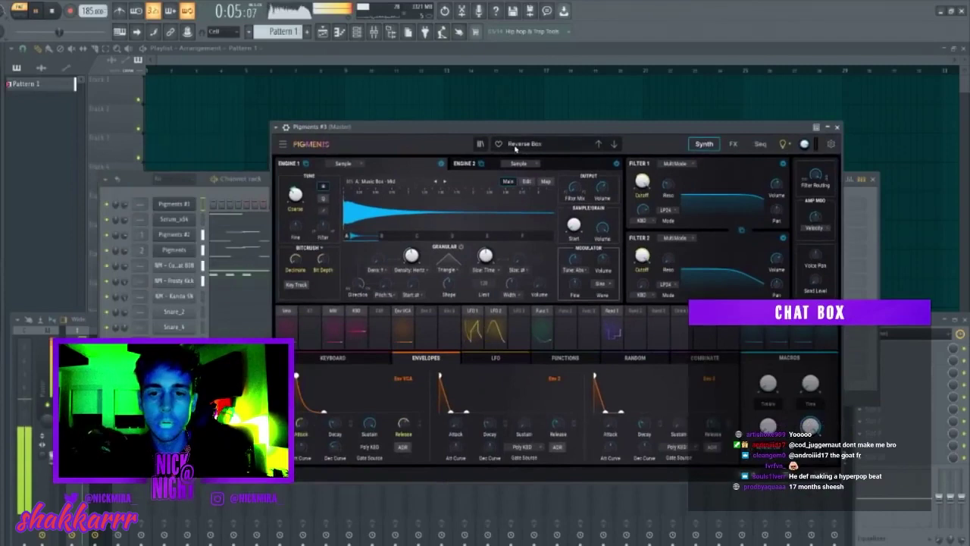
pyautogui.click(515, 145)
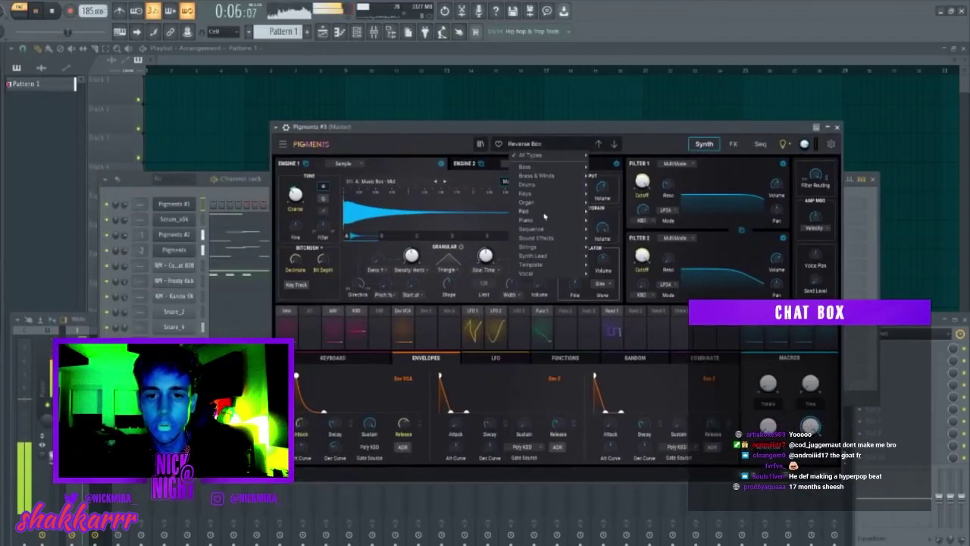
pyautogui.moveTo(544, 214)
pyautogui.click(638, 338)
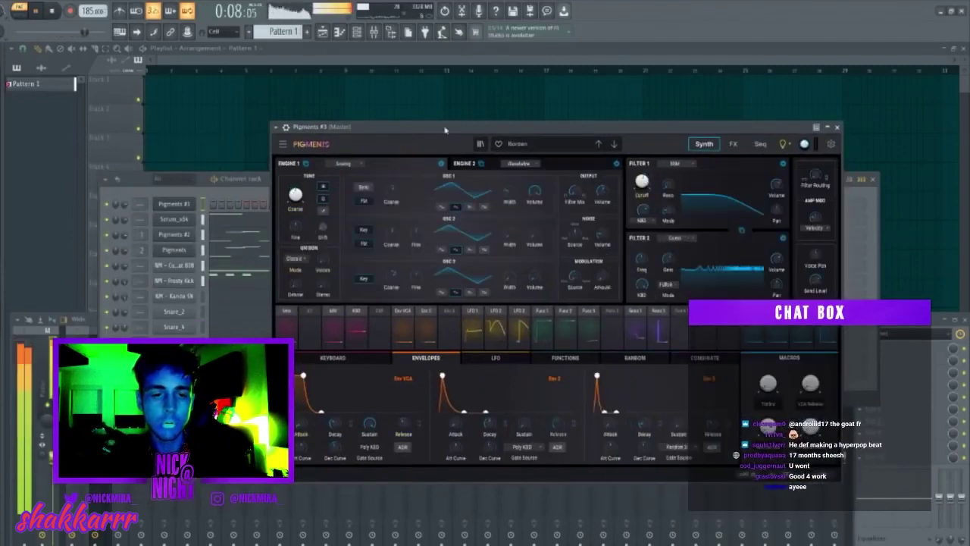
# - Copy the Cutthroat 808's notes into Pigments #3 and open them in its piano roll
pyautogui.click(232, 182)
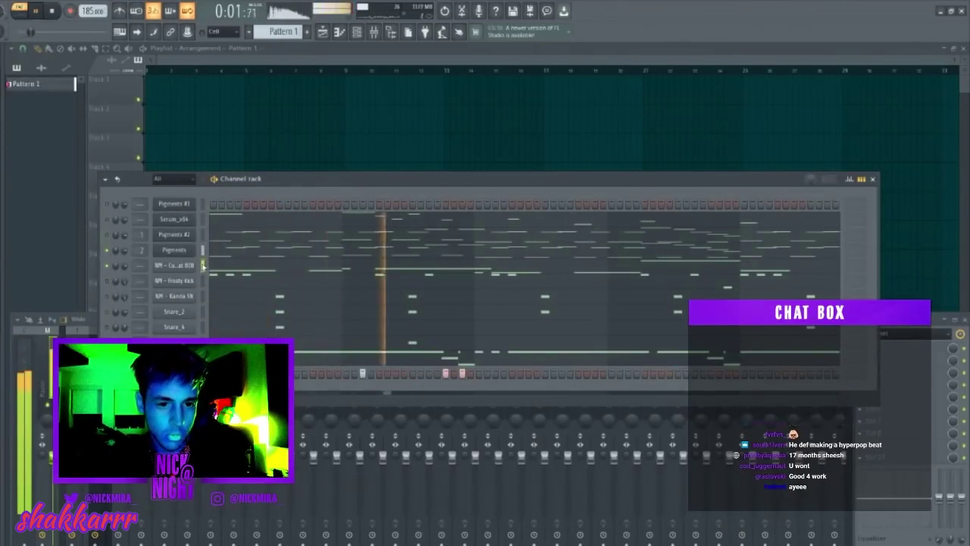
pyautogui.click(219, 205)
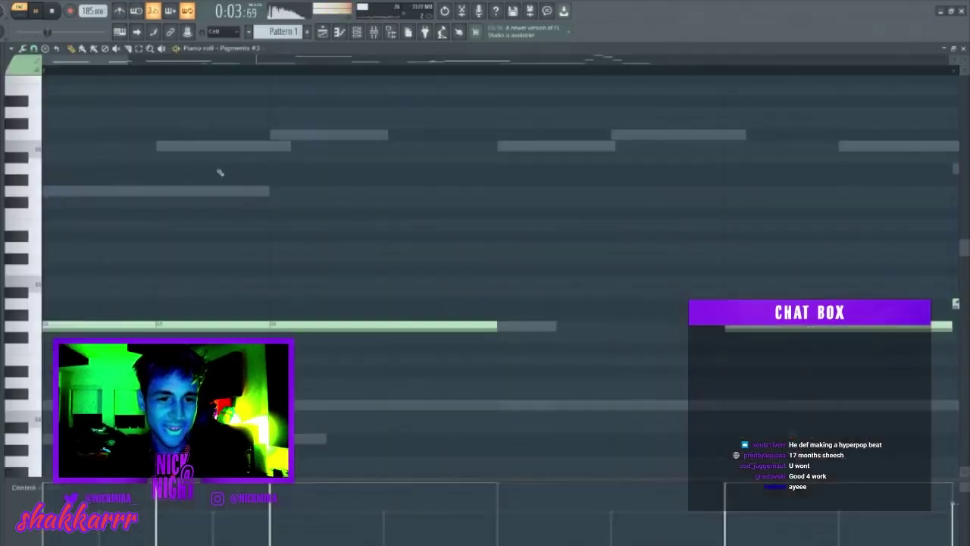
pyautogui.scroll(-5, 212, 152)
pyautogui.press('space')
pyautogui.press('space')
pyautogui.press('space')
pyautogui.hscroll(1, 88, 304)
pyautogui.scroll(-2, 109, 158)
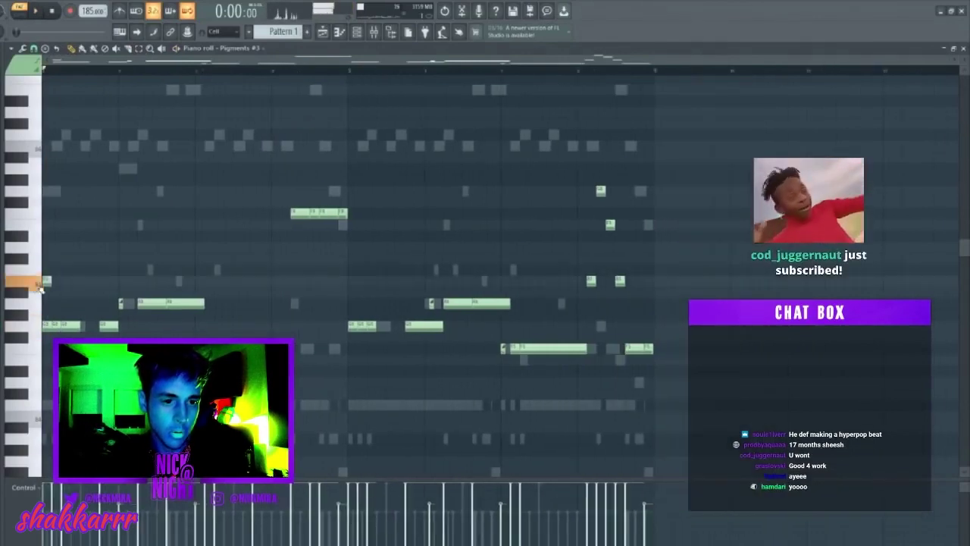
# - Cut bar 1's bass notes down to the first one and add a high note at the bar's start
pyautogui.press('space')
pyautogui.press('space')
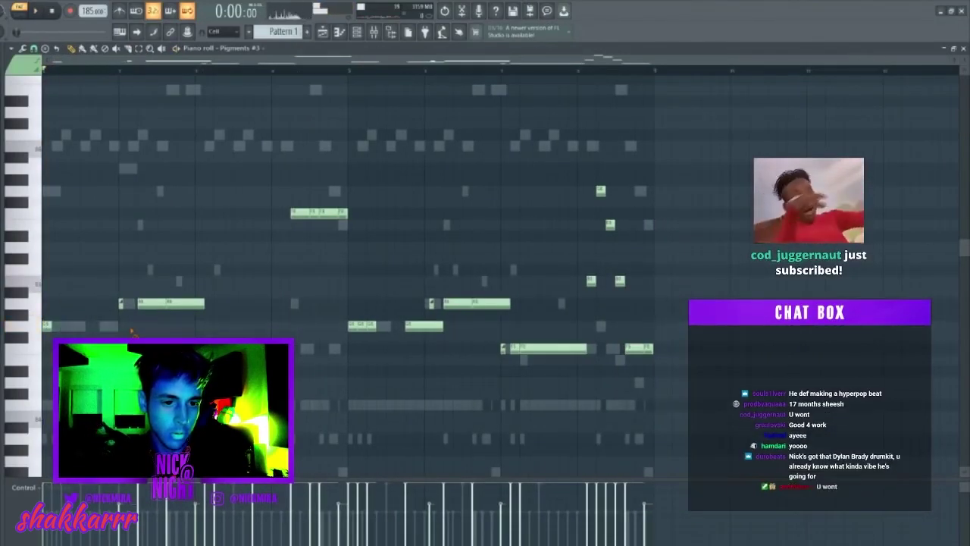
pyautogui.click(47, 249)
pyautogui.press('space')
pyautogui.press('space')
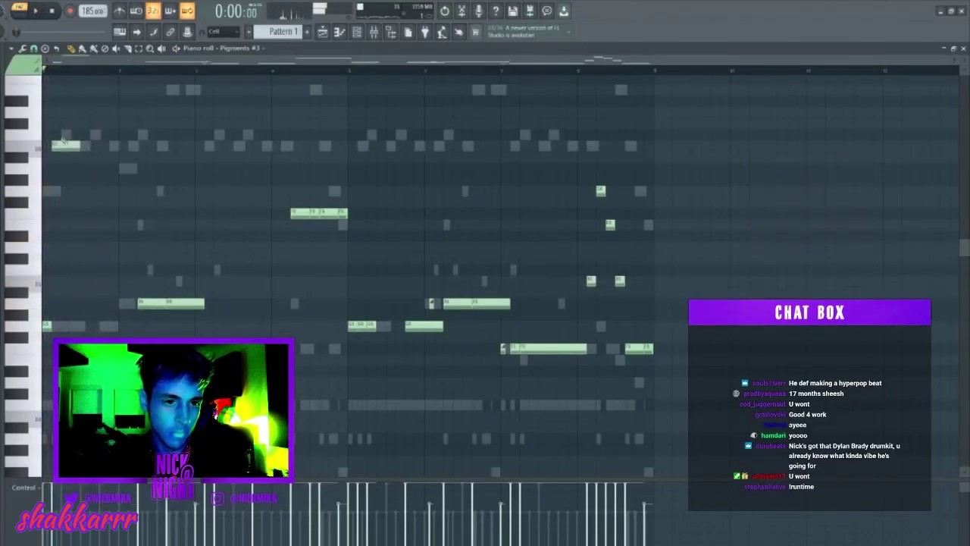
pyautogui.scroll(3, 73, 205)
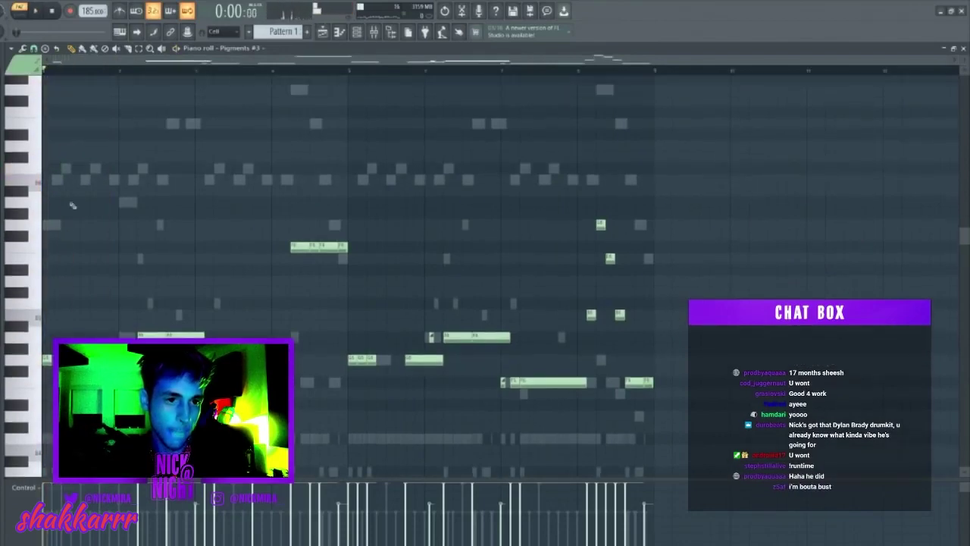
pyautogui.click(68, 225)
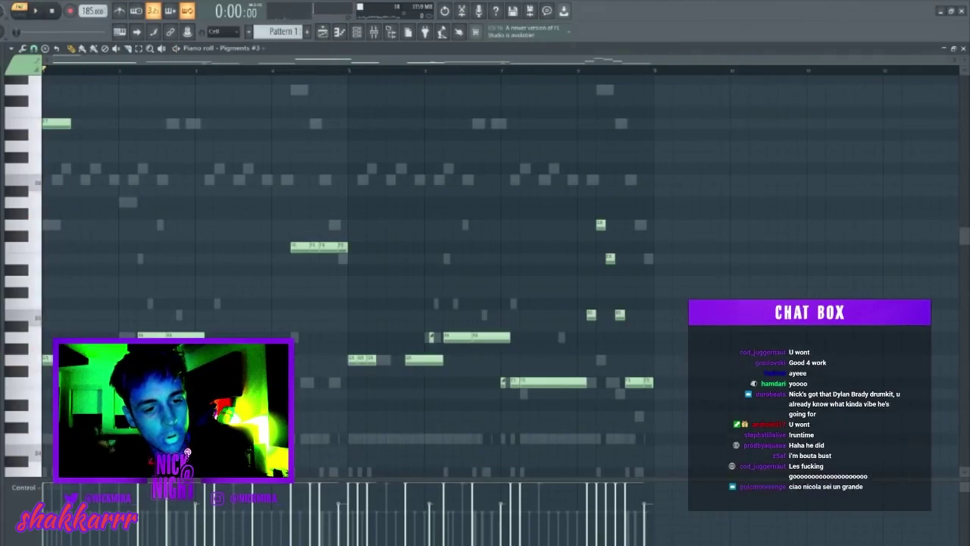
# - Lengthen the bar 1 high note to a full bar and replace bar 2's bass notes with one full-bar note
pyautogui.click(47, 360)
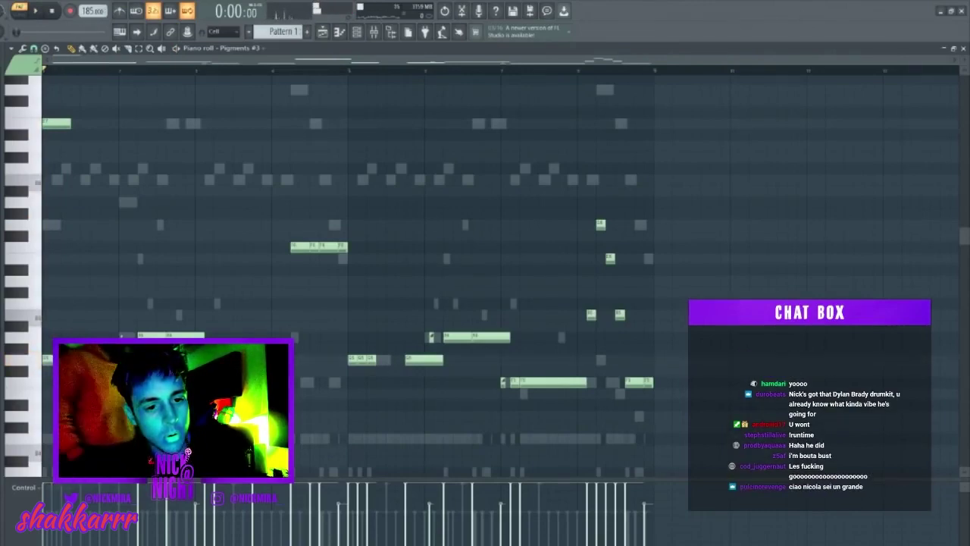
pyautogui.click(123, 336)
pyautogui.click(133, 335)
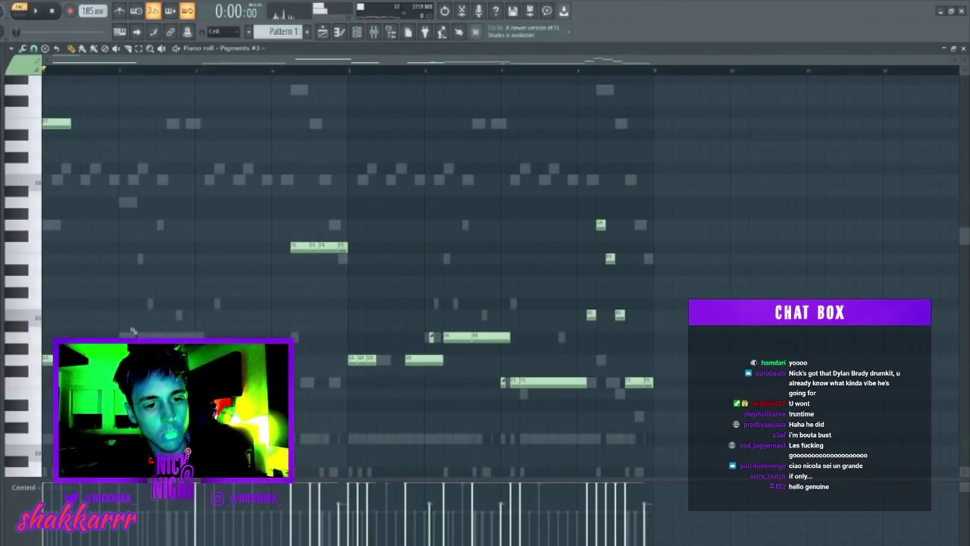
pyautogui.press('space')
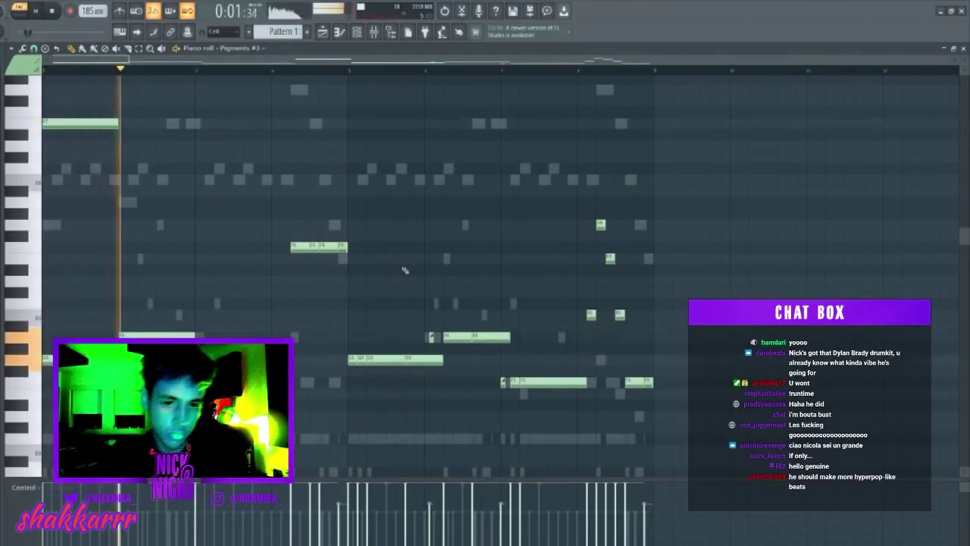
# - Lower bar 4's notes by an octave and play the pattern
pyautogui.keyDown('ctrl'); pyautogui.moveTo(298, 234); pyautogui.dragTo(369, 256); pyautogui.keyUp('ctrl')
pyautogui.hotkey('ctrl', 'Down')
pyautogui.keyDown('ctrl'); pyautogui.click(404, 475); pyautogui.keyUp('ctrl')
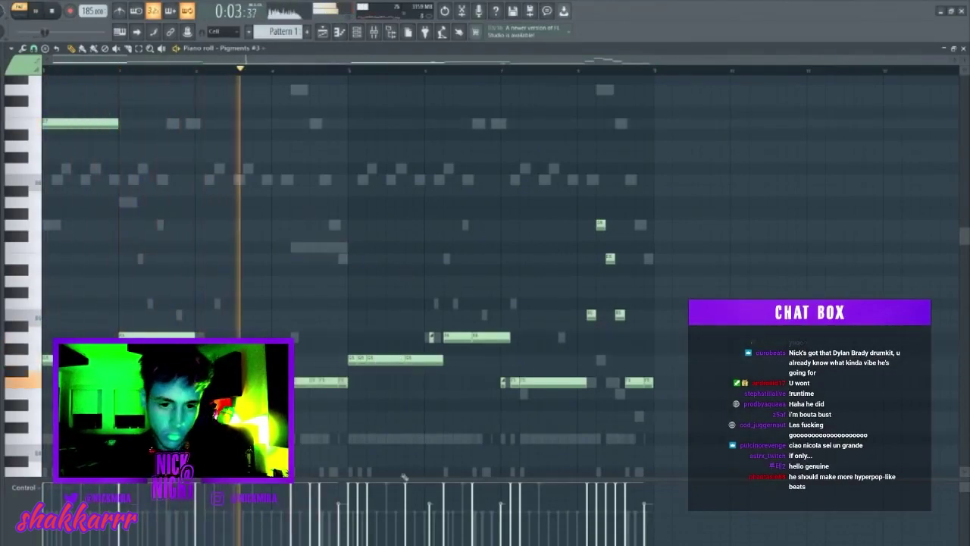
pyautogui.press('space')
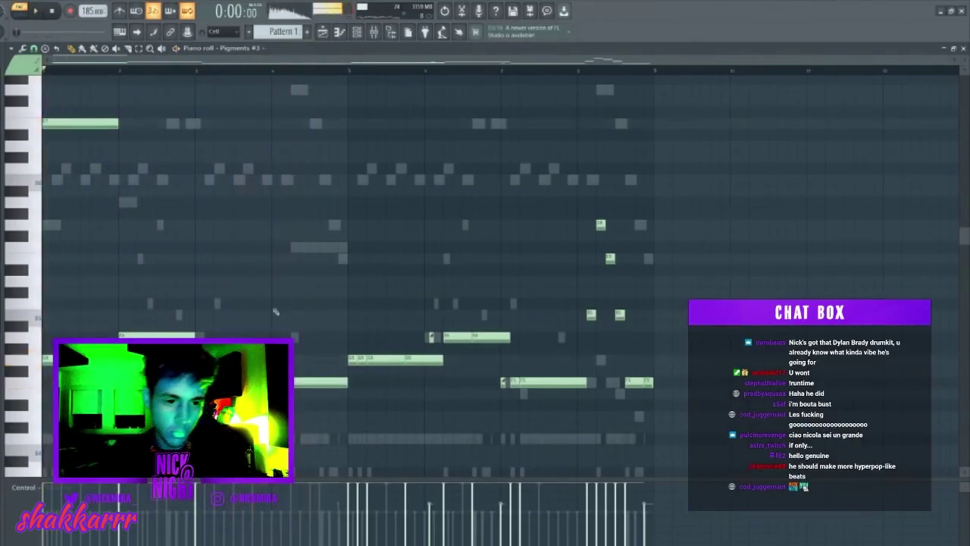
# - Add a middle voice of full-bar notes on one pitch in bars 1 to 3 and a semitone lower in bar 4
pyautogui.moveTo(46, 256); pyautogui.dragTo(44, 256)
pyautogui.press('space')
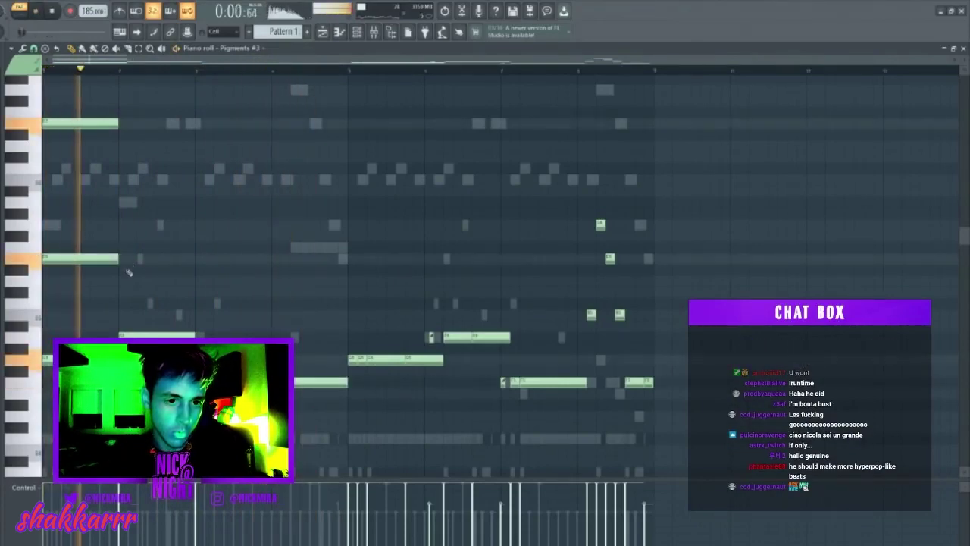
pyautogui.click(125, 294)
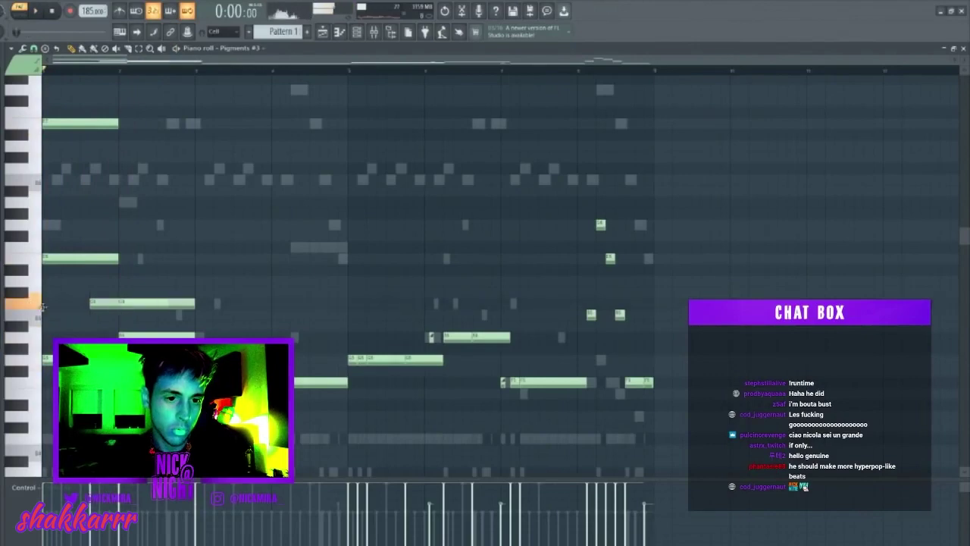
pyautogui.press('space')
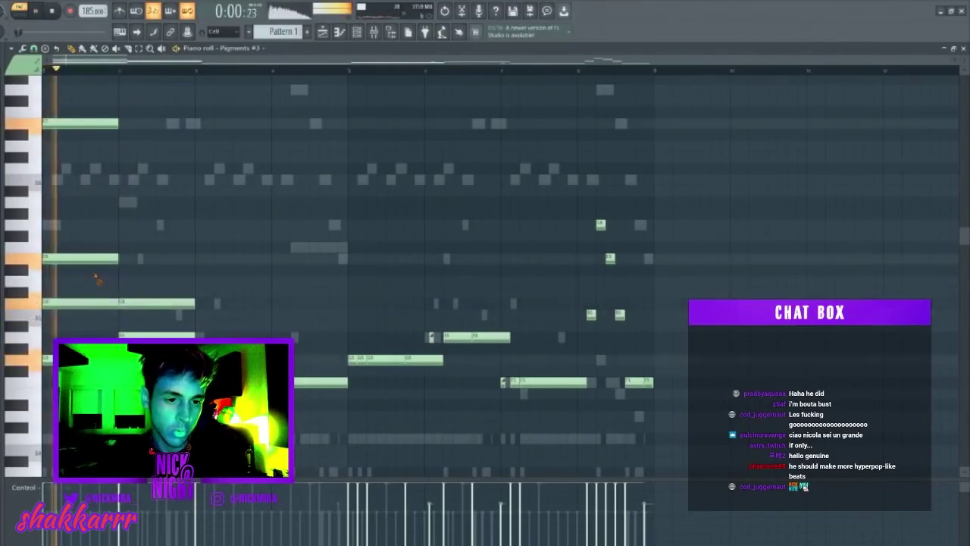
pyautogui.click(202, 303)
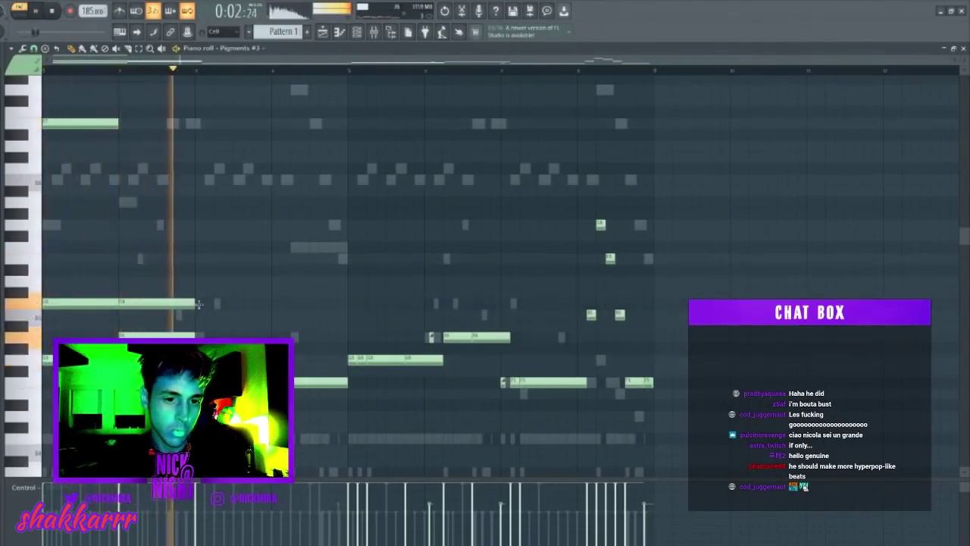
pyautogui.click(274, 311)
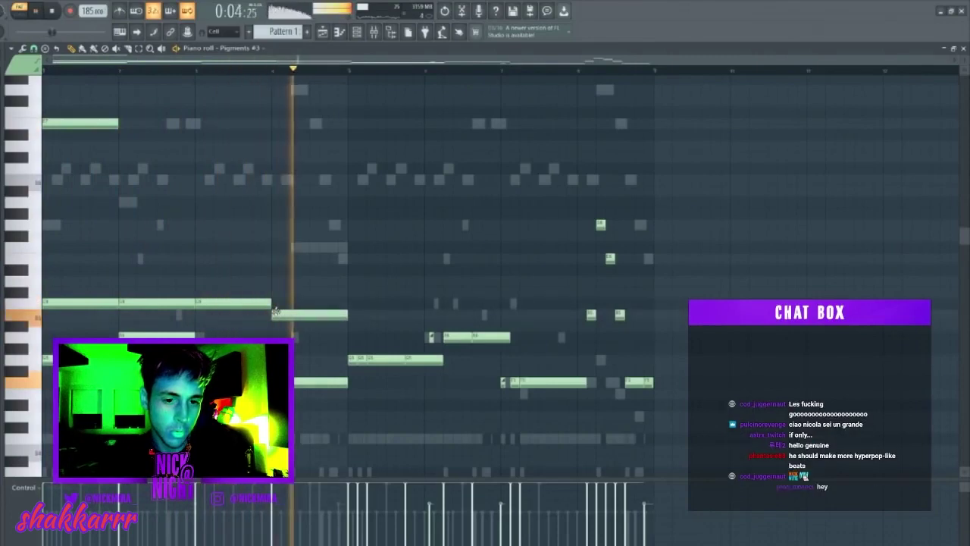
# - Duplicate the middle voice into bars 5 to 8 and raise its bar 7 note by four semitones
pyautogui.moveTo(291, 319); pyautogui.dragTo(50, 267)
pyautogui.hotkey('ctrl', 'b')
pyautogui.click(530, 336)
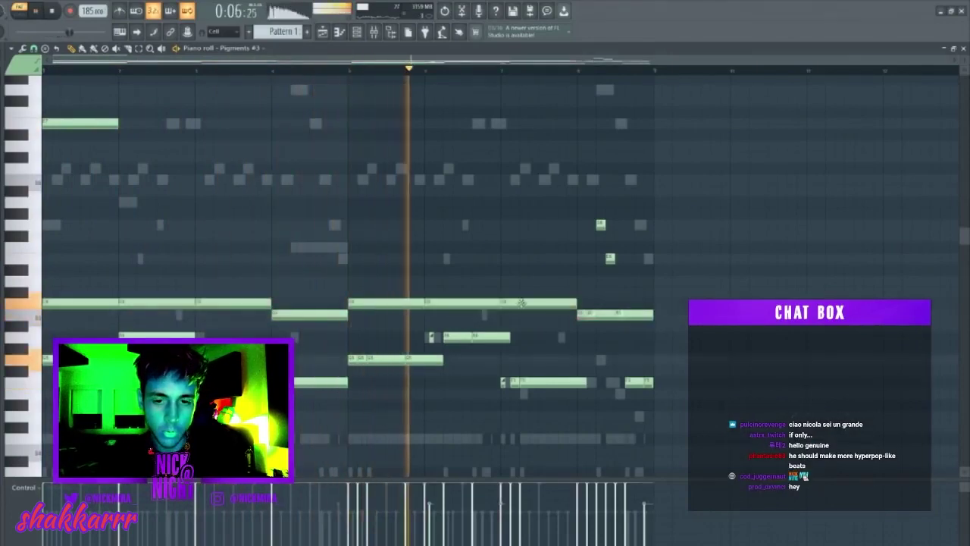
pyautogui.moveTo(522, 303); pyautogui.dragTo(518, 253)
pyautogui.press('space')
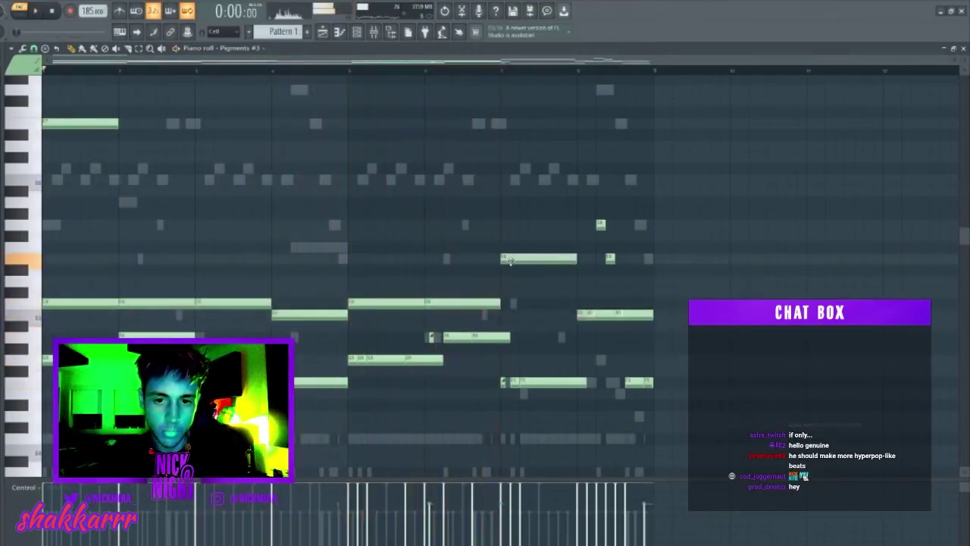
pyautogui.press('space')
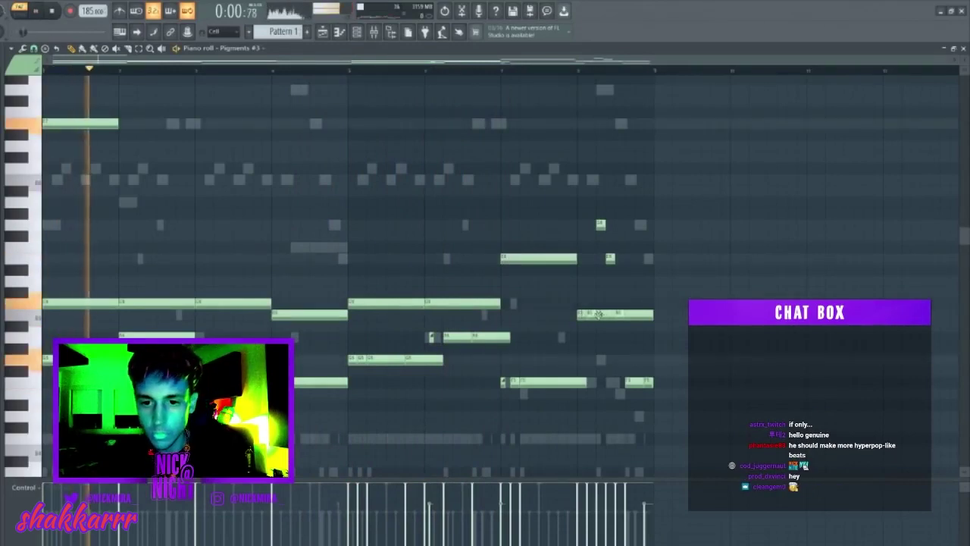
# - Clear the short notes overlapping bar 8's middle voice and lower bar 1's high note by six semitones, replaying the start
pyautogui.press('space')
pyautogui.moveTo(63, 123); pyautogui.dragTo(75, 191)
pyautogui.press('space')
pyautogui.press('space')
pyautogui.press('space')
pyautogui.press('space')
pyautogui.press('space')
pyautogui.press('space')
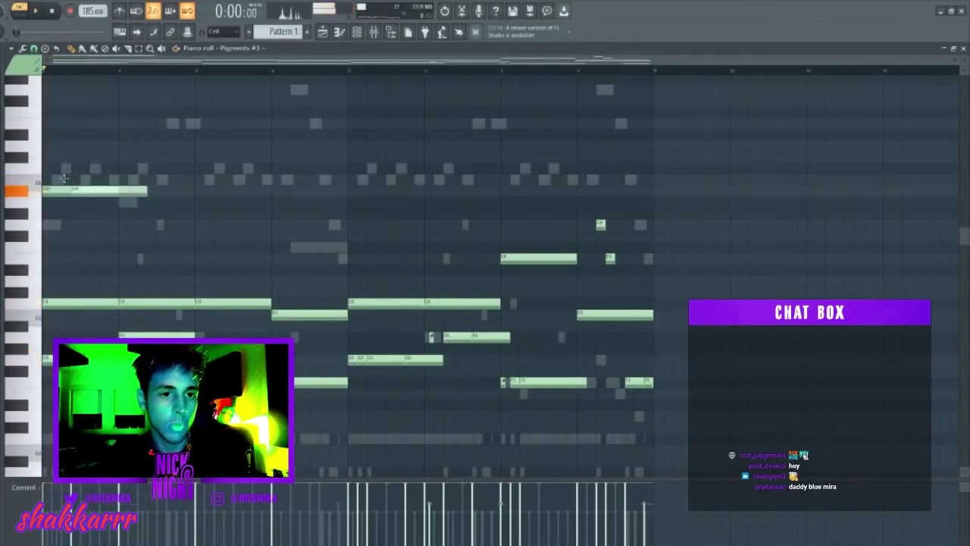
# - Replace bar 1's high notes with a one-beat note, followed on beat 2 by a bar-long note four semitones lower
pyautogui.rightClick(78, 191)
pyautogui.rightClick(76, 190)
pyautogui.click(47, 179)
pyautogui.press('space')
pyautogui.press('space')
pyautogui.click(61, 224)
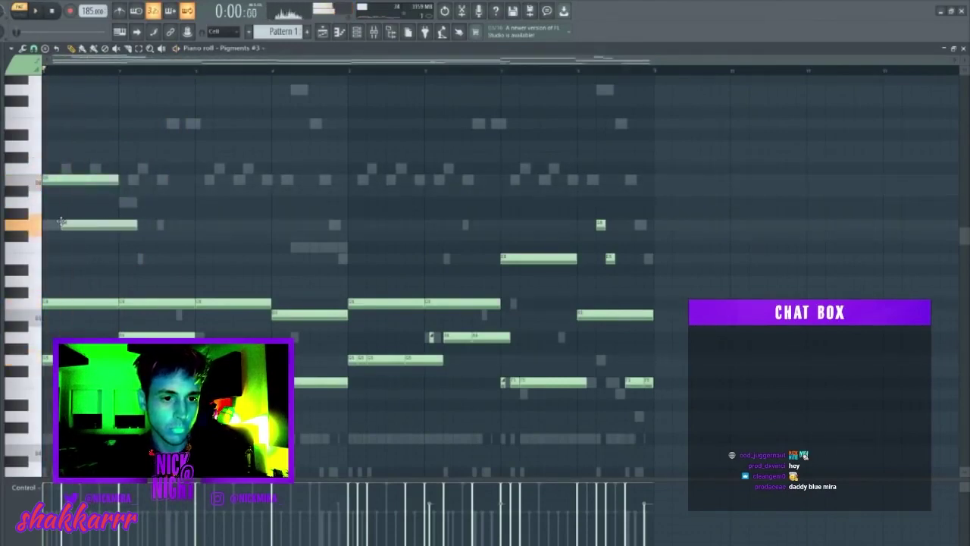
pyautogui.press('space')
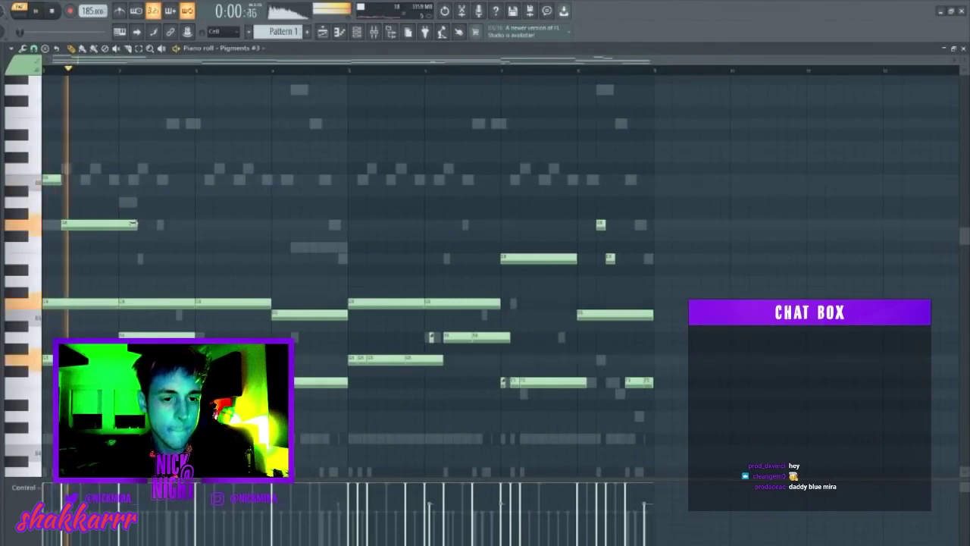
# - In bar 3, add a one-beat note on beat 2, followed by a two-beat note three semitones higher ending at the bar line
pyautogui.press('space')
pyautogui.click(195, 257)
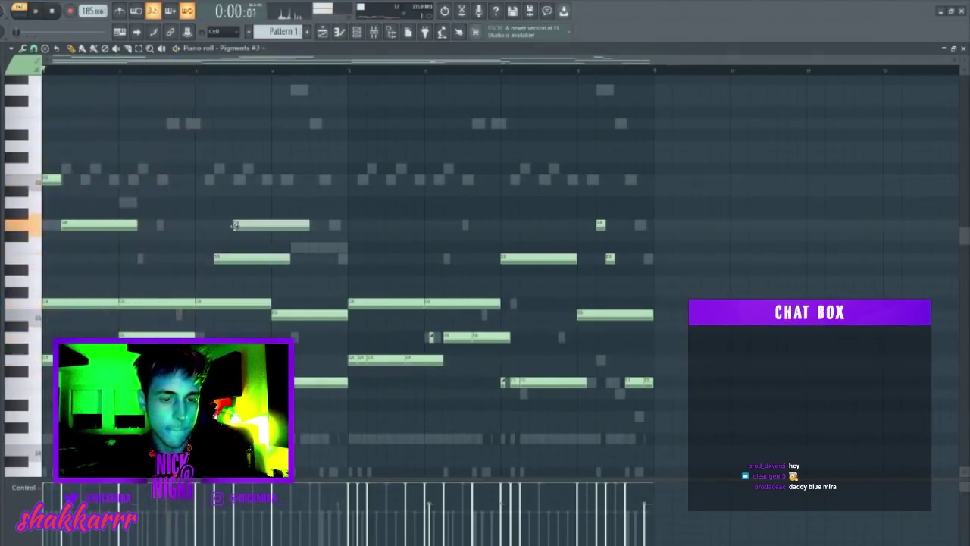
pyautogui.moveTo(248, 221); pyautogui.dragTo(191, 278)
pyautogui.hotkey('ctrl', 'l')
pyautogui.hotkey('ctrl', 'd')
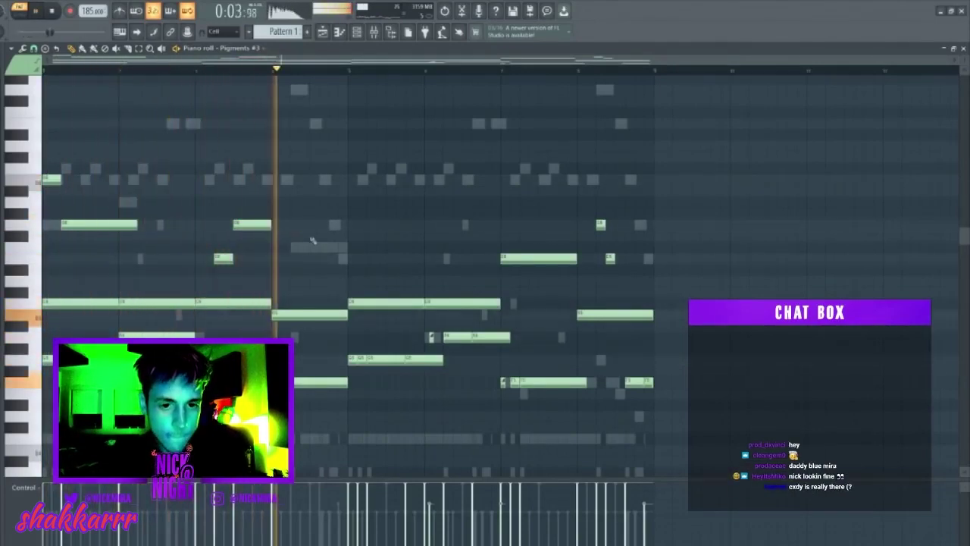
# - Add a one-beat note on beat 4 of bar 4 at the middle voice's pitch, trimmed to the bar's end
pyautogui.press('space')
pyautogui.moveTo(317, 277); pyautogui.dragTo(334, 314)
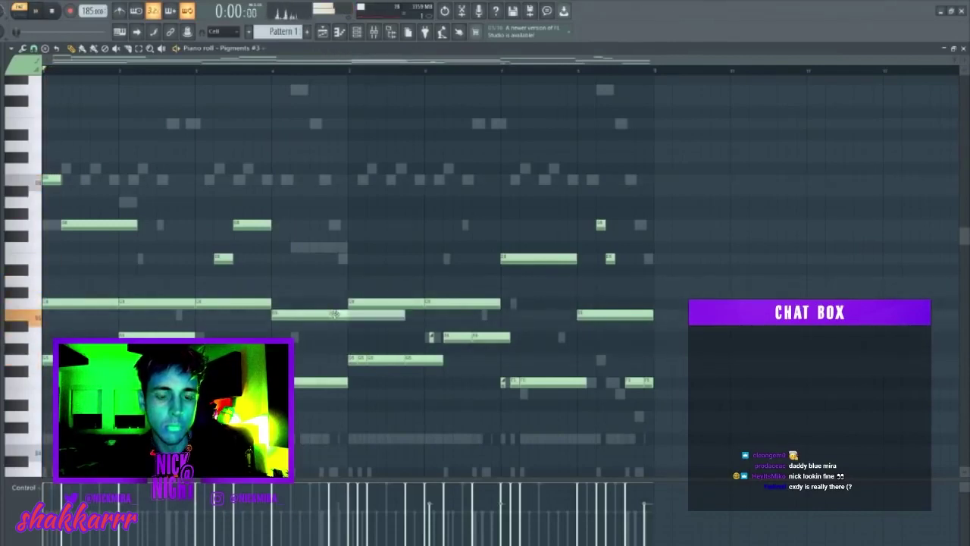
pyautogui.press('space')
pyautogui.keyDown('ctrl'); pyautogui.click(334, 315); pyautogui.keyUp('ctrl')
pyautogui.moveTo(403, 314); pyautogui.dragTo(339, 315)
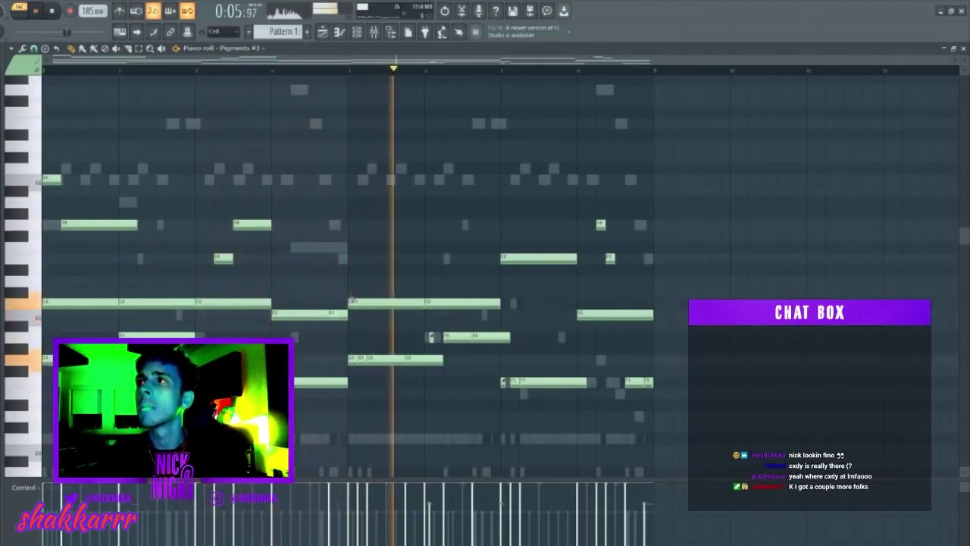
pyautogui.press('Escape')
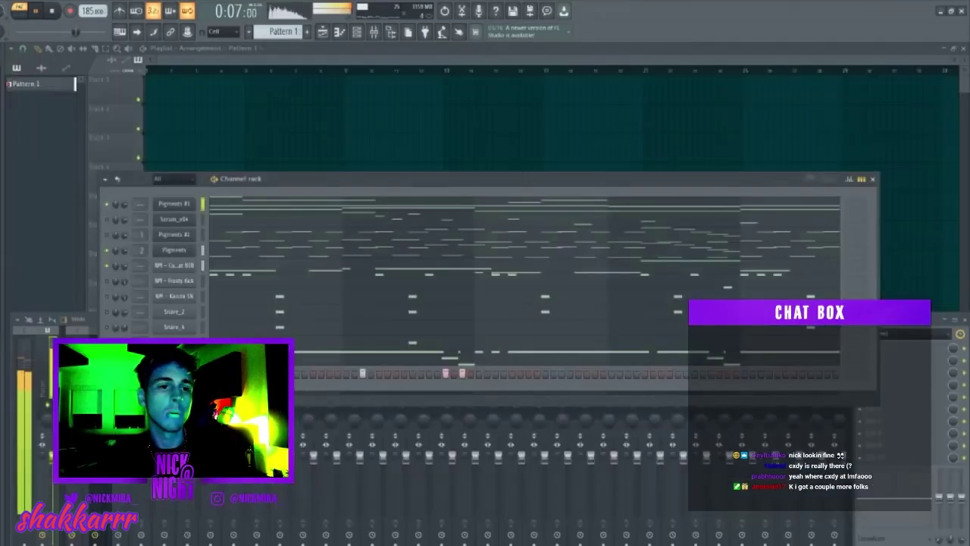
# - Lengthen the Frosty Kick notes to half a beat each and unmute all channels for a full replay
pyautogui.click(175, 280)
pyautogui.press('Escape')
pyautogui.click(224, 278)
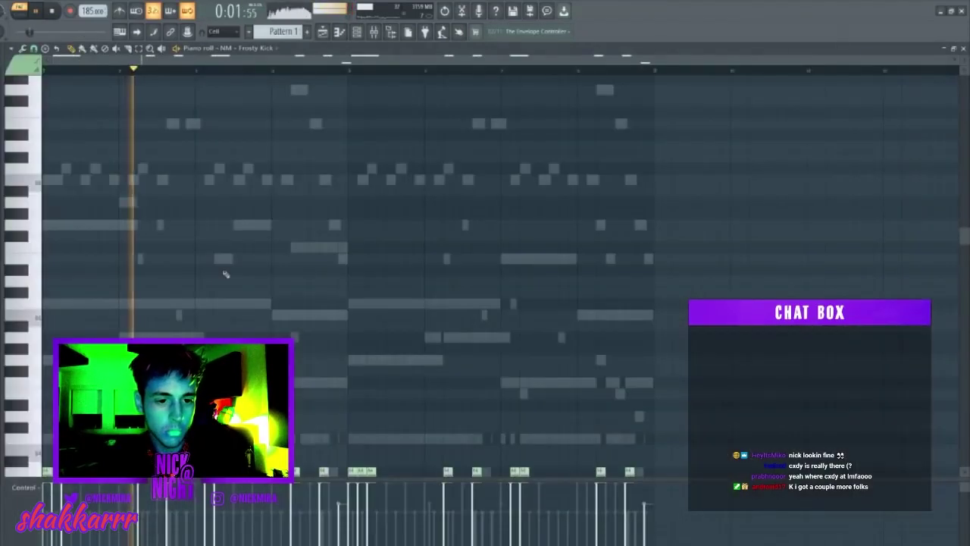
pyautogui.scroll(-2, 225, 273)
pyautogui.press('Escape')
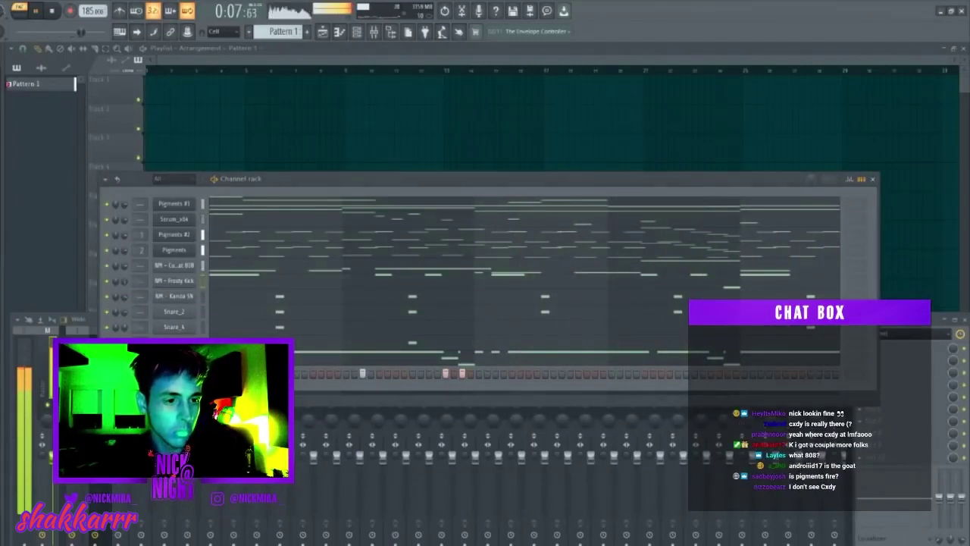
pyautogui.press('space')
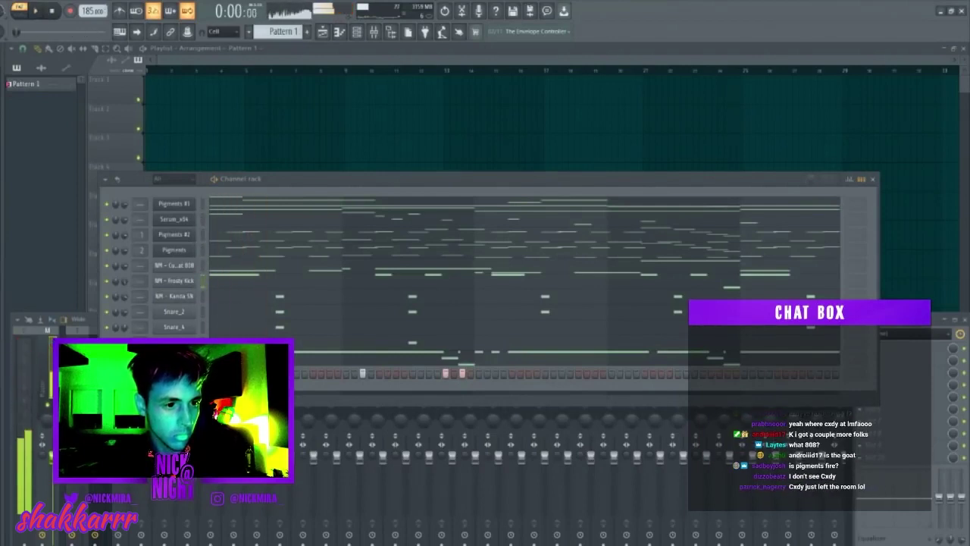
pyautogui.press('space')
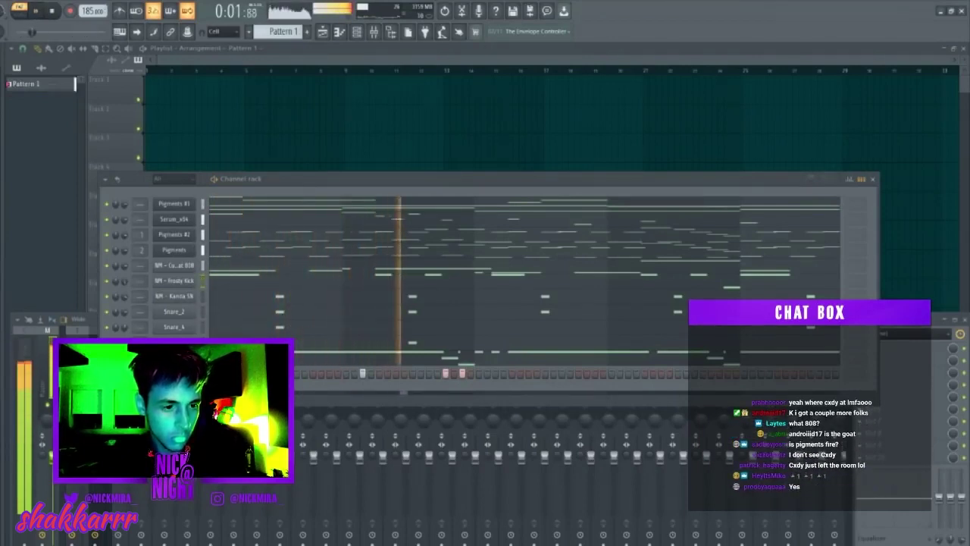
# - Add Hat_5 as a new channel with steps 5, 13 and 15 in bar 1 and open its piano roll
pyautogui.moveTo(3, 379); pyautogui.dragTo(174, 383)
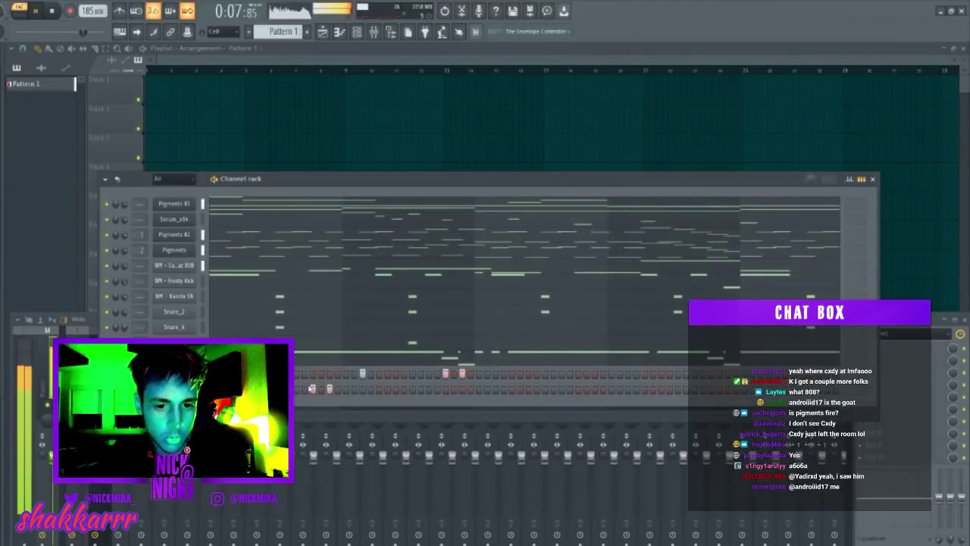
pyautogui.click(175, 359)
pyautogui.click(192, 387)
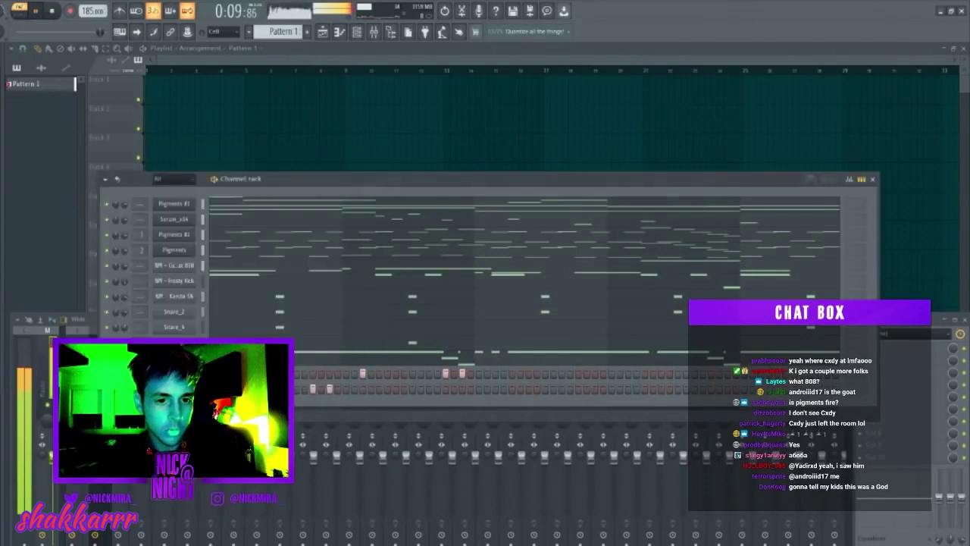
pyautogui.rightClick(194, 385)
pyautogui.click(208, 388)
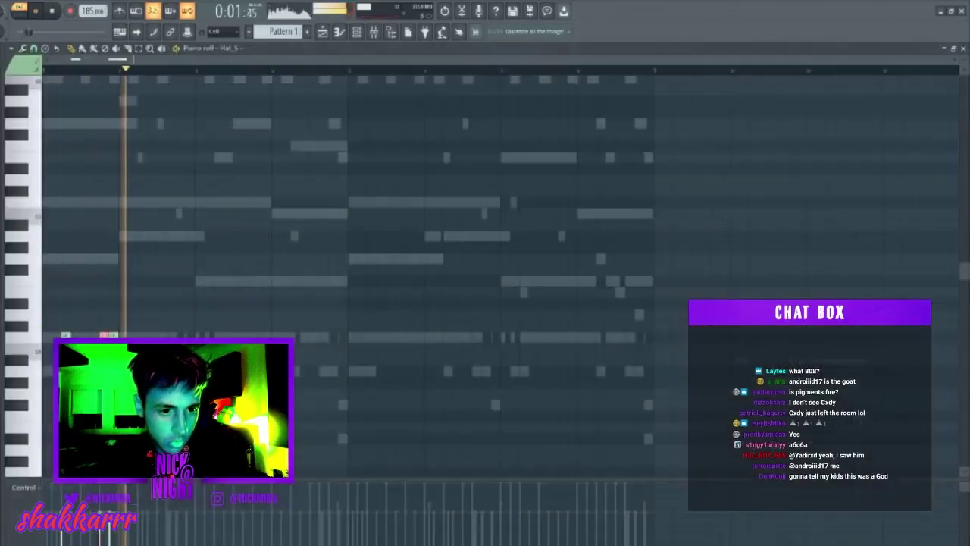
# - Shorten the Hat_5 hit on bar 1's beat 4 and add a hit four semitones lower on beat 2 of bar 2
pyautogui.press('space')
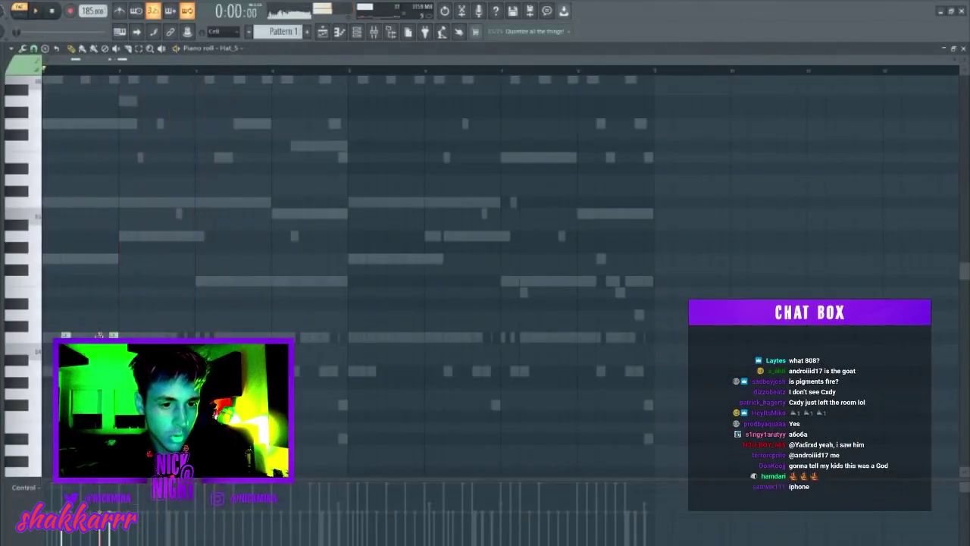
pyautogui.press('space')
pyautogui.press('space')
pyautogui.press('space')
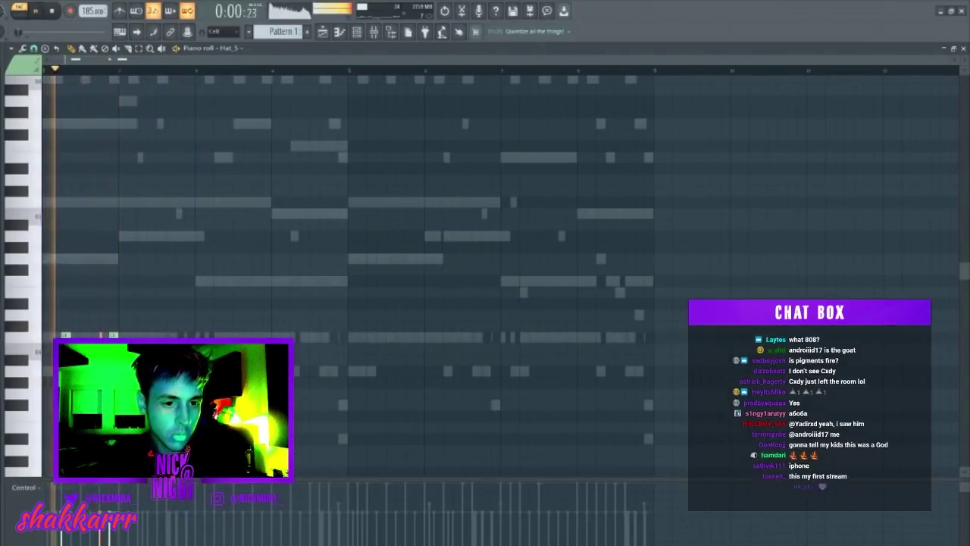
pyautogui.press('space')
pyautogui.press('space')
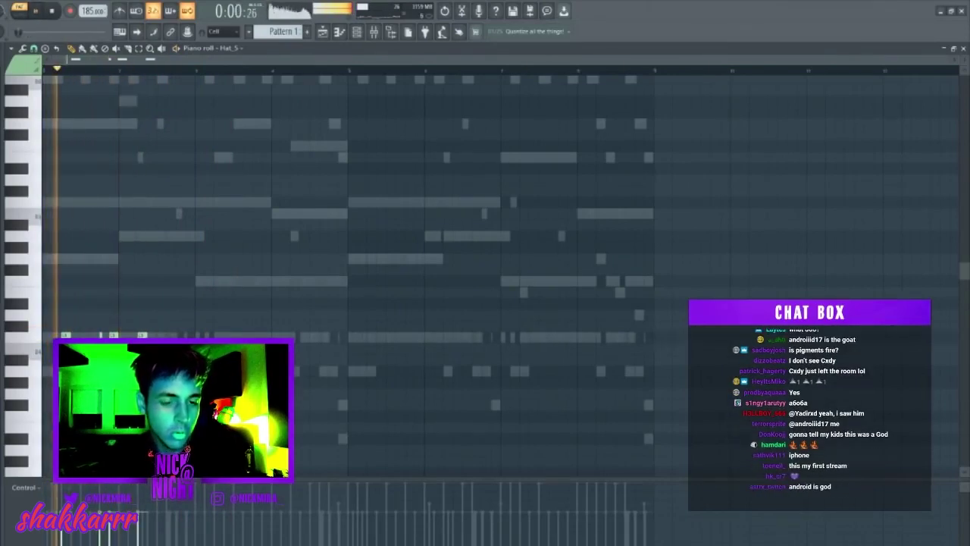
pyautogui.press('space')
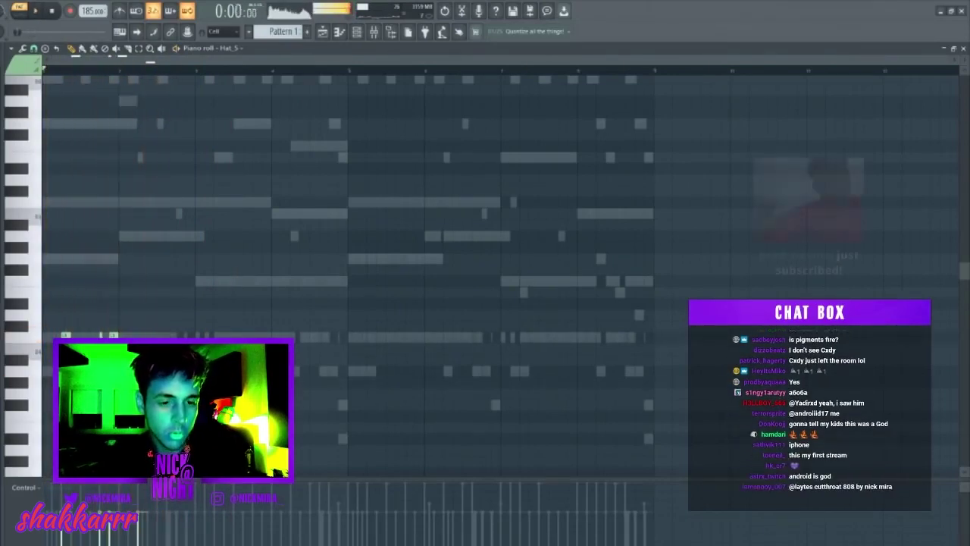
# - Add three short half-beat-spaced low hats at the end of bar 2 and repeat the two-bar hat pattern through bar 8
pyautogui.press('space')
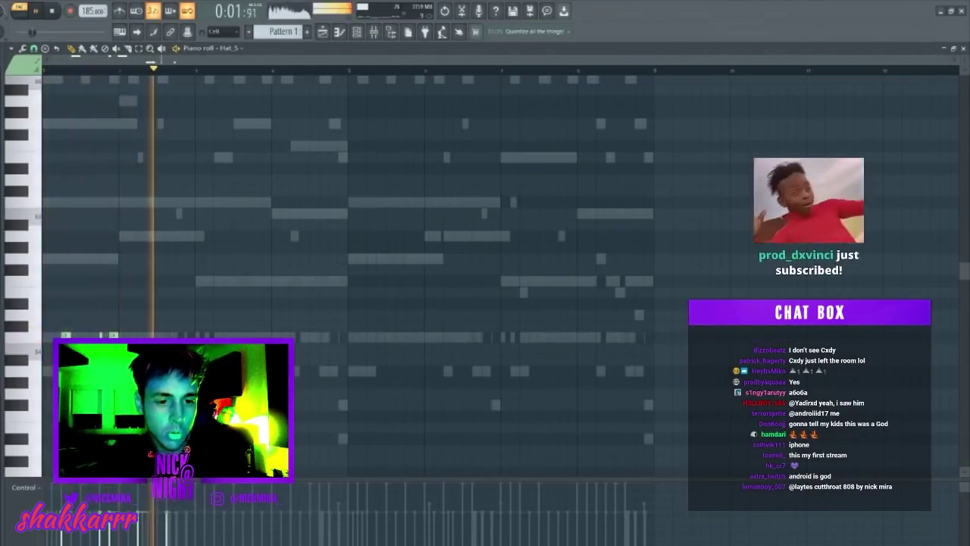
pyautogui.press('space')
pyautogui.press('space')
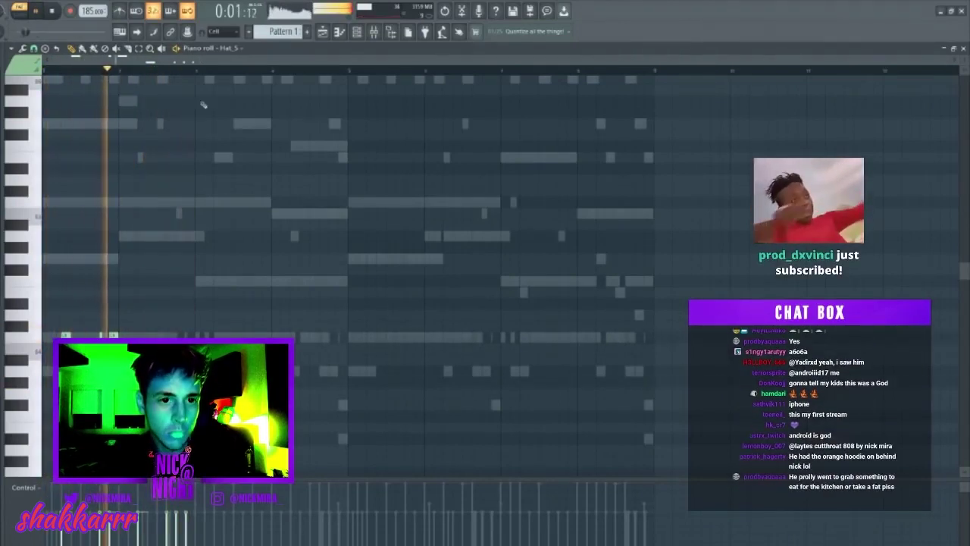
pyautogui.moveTo(195, 70); pyautogui.dragTo(43, 70)
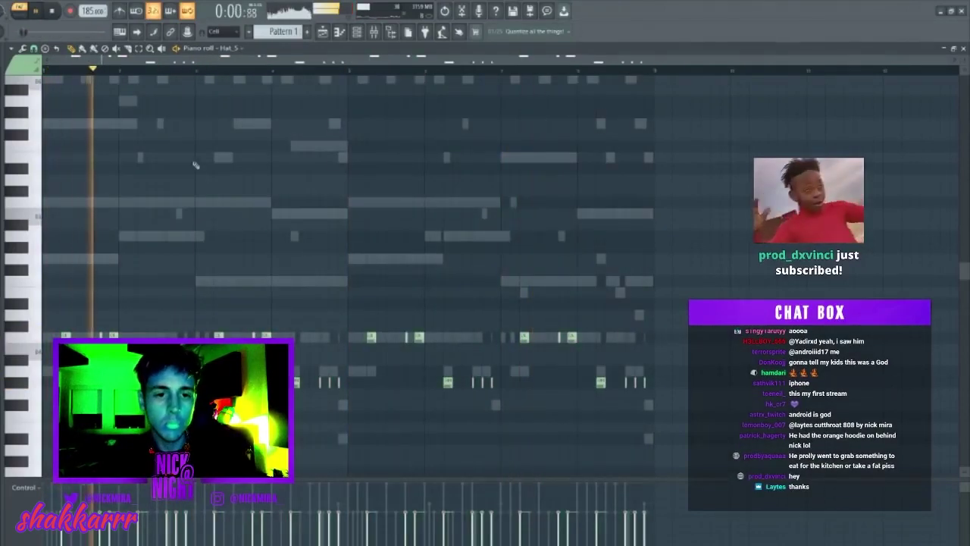
# - Lower all Hat_5 notes by an octave while the beat plays
pyautogui.press('F1')
pyautogui.hotkey('ctrl', 'w')
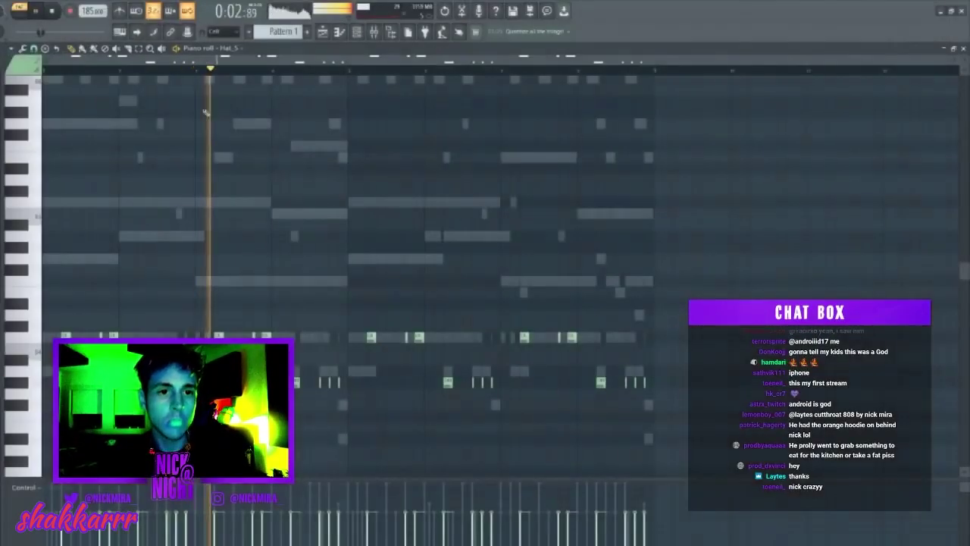
pyautogui.press('Escape')
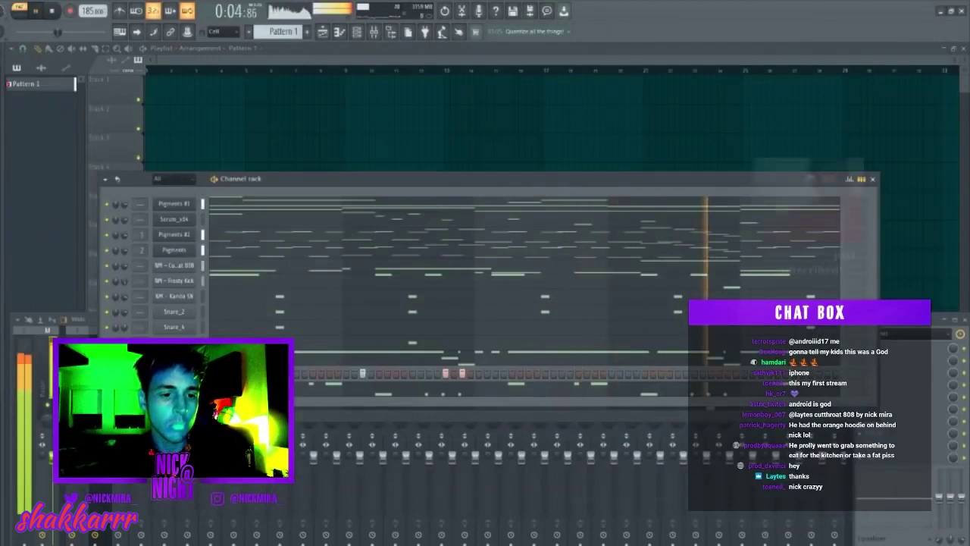
pyautogui.press('F7')
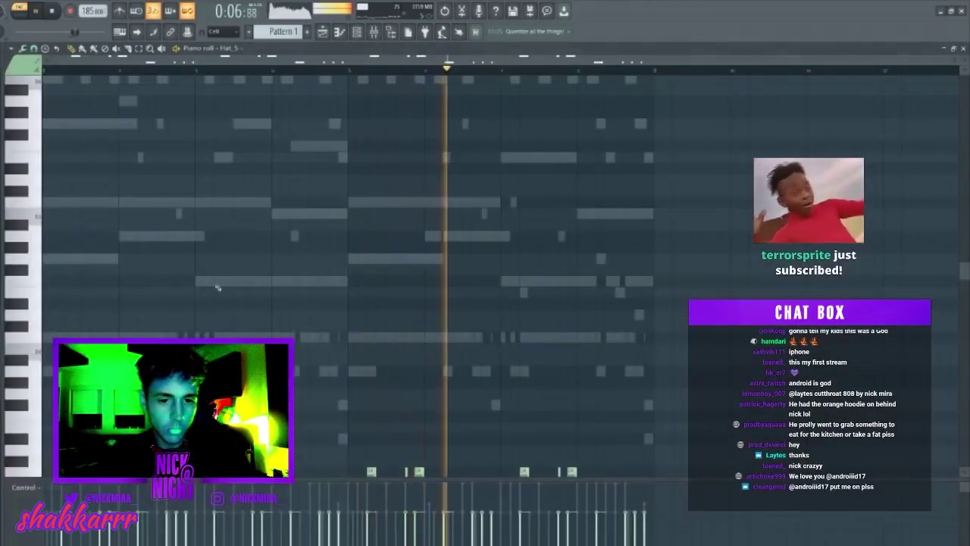
pyautogui.press('Escape')
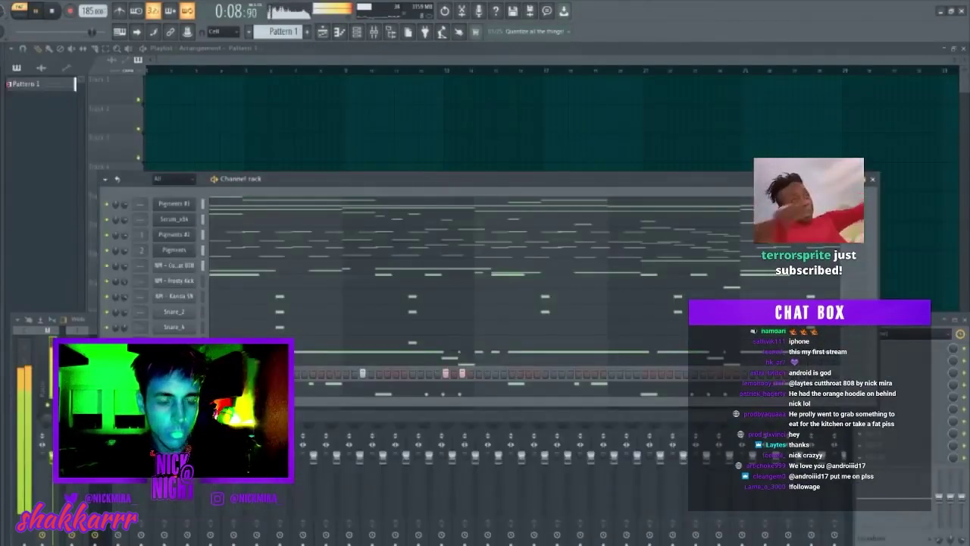
# - Layer Snare_24 on the same hits as the Kanda snare and check its sample settings during playback
pyautogui.press('space')
pyautogui.press('space')
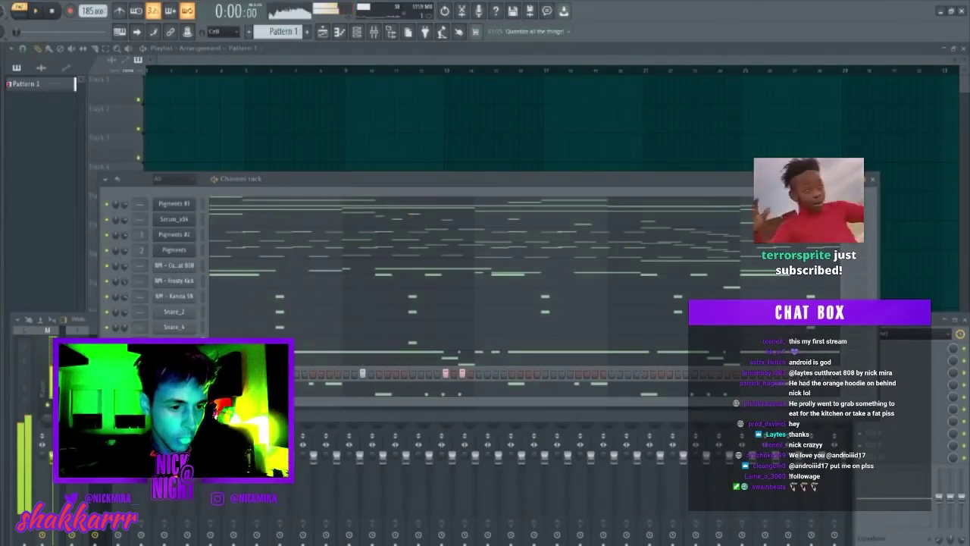
pyautogui.press('space')
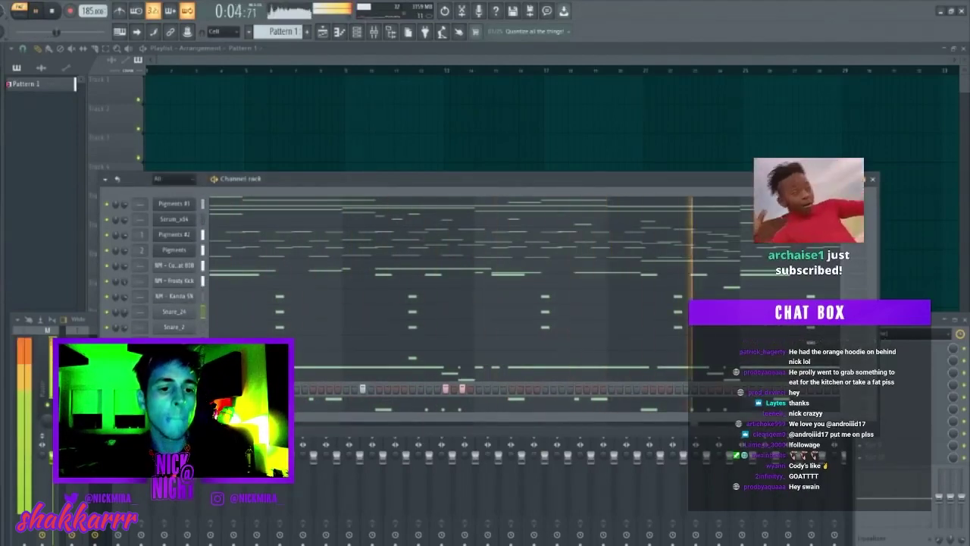
pyautogui.click(179, 317)
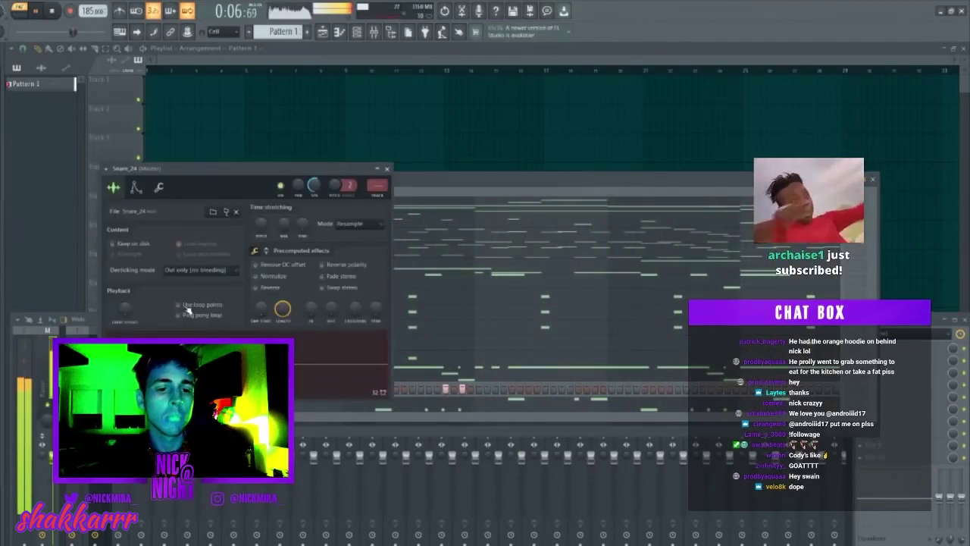
pyautogui.press('Escape')
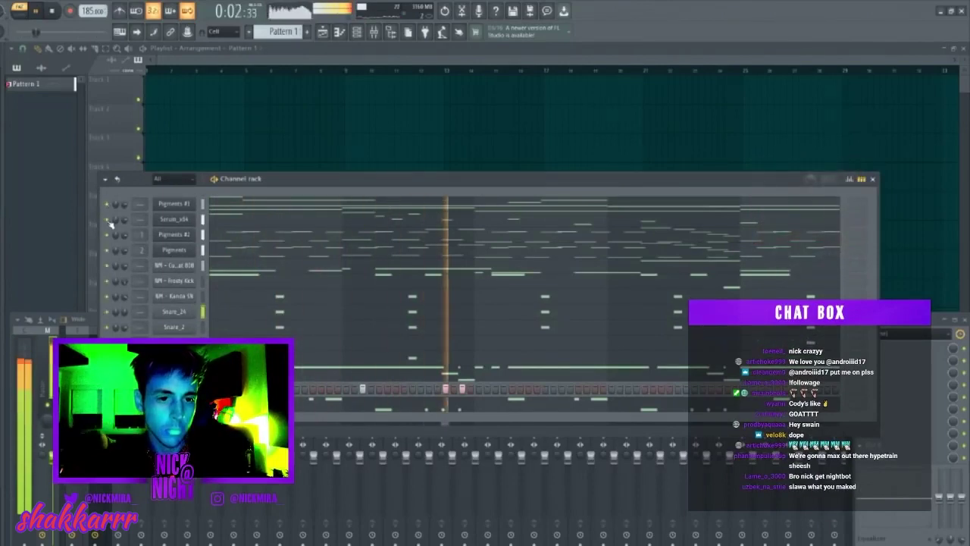
pyautogui.press('space')
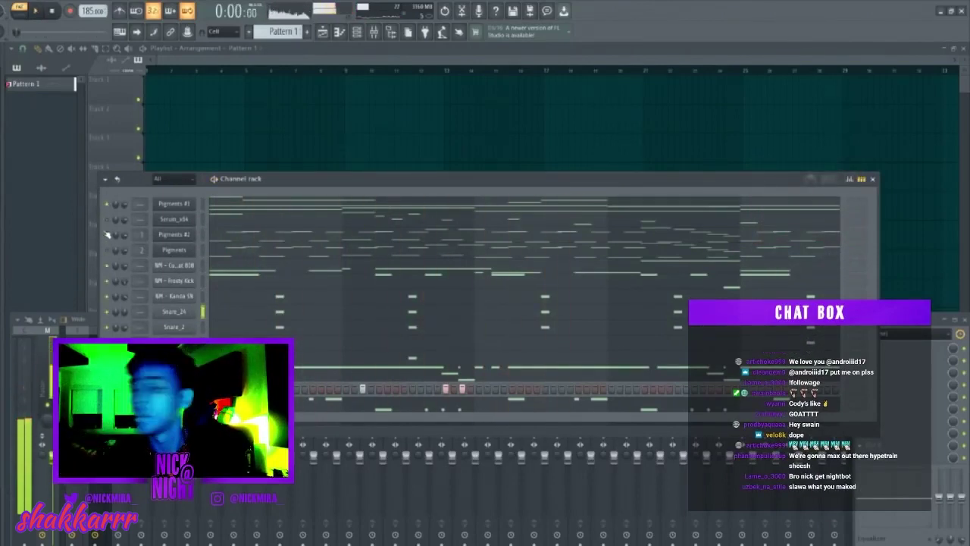
# - Split Pattern 1 by channel and place all the channel patterns on separate playlist tracks from bar 1
pyautogui.click(247, 31)
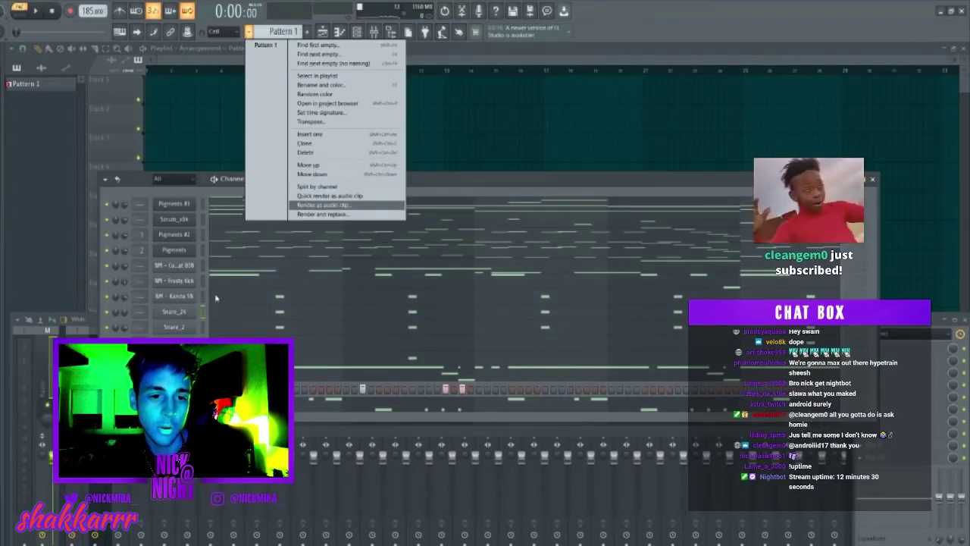
pyautogui.click(307, 186)
pyautogui.click(45, 263)
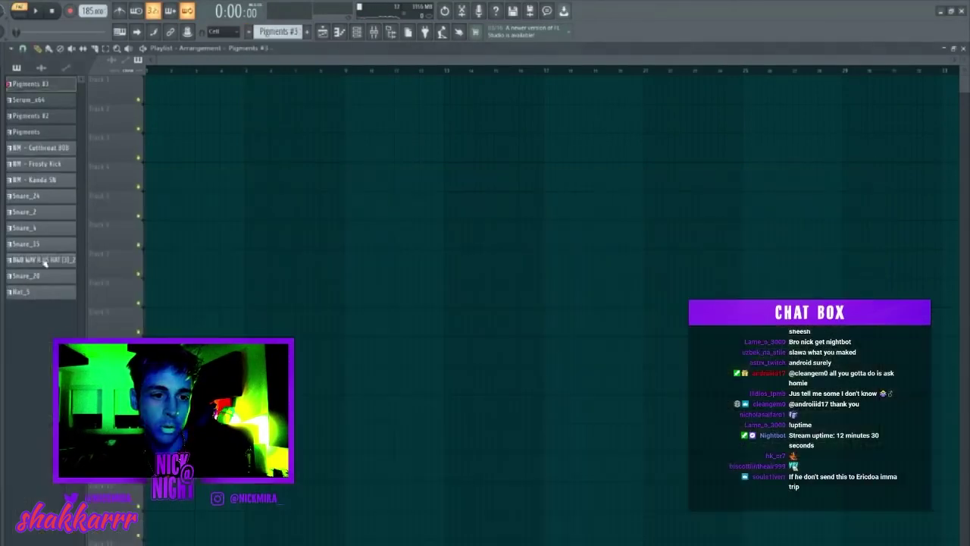
pyautogui.keyDown('shift'); pyautogui.click(43, 293); pyautogui.keyUp('shift')
pyautogui.moveTo(35, 225); pyautogui.dragTo(254, 144)
pyautogui.moveTo(308, 201); pyautogui.dragTo(128, 50)
pyautogui.hotkey('ctrl', 'd')
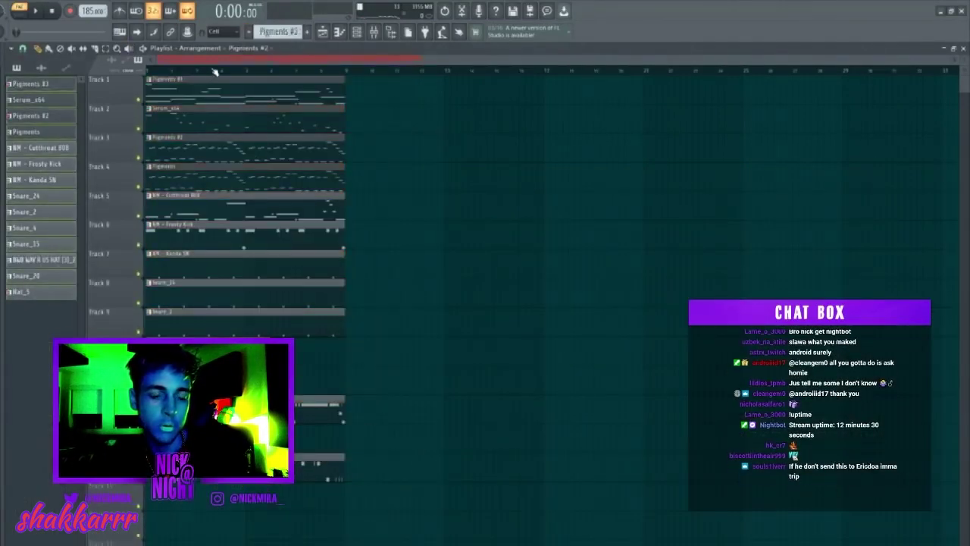
# - Duplicate all playlist clips end to end to make five eight-bar sections
pyautogui.hotkey('ctrl', 'a')
pyautogui.hotkey('ctrl', 'b')
pyautogui.hotkey('ctrl', 'b')
pyautogui.hotkey('ctrl', 'b')
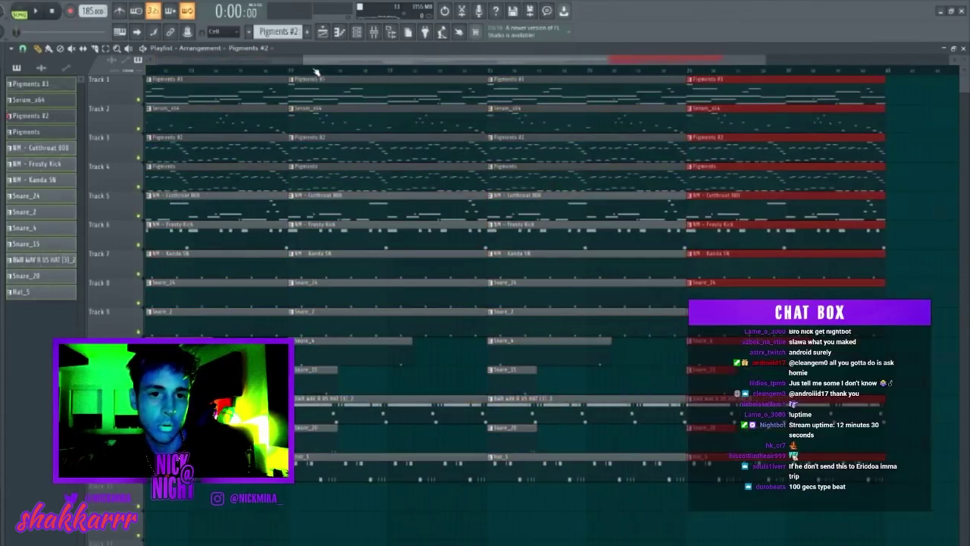
pyautogui.hotkey('ctrl', 'd')
# - Remove the 808 and drum clips from the first eight bars, leaving a melodic intro, and play the song
pyautogui.scroll(-3, 316, 72)
pyautogui.rightClick(200, 195)
pyautogui.press('space')
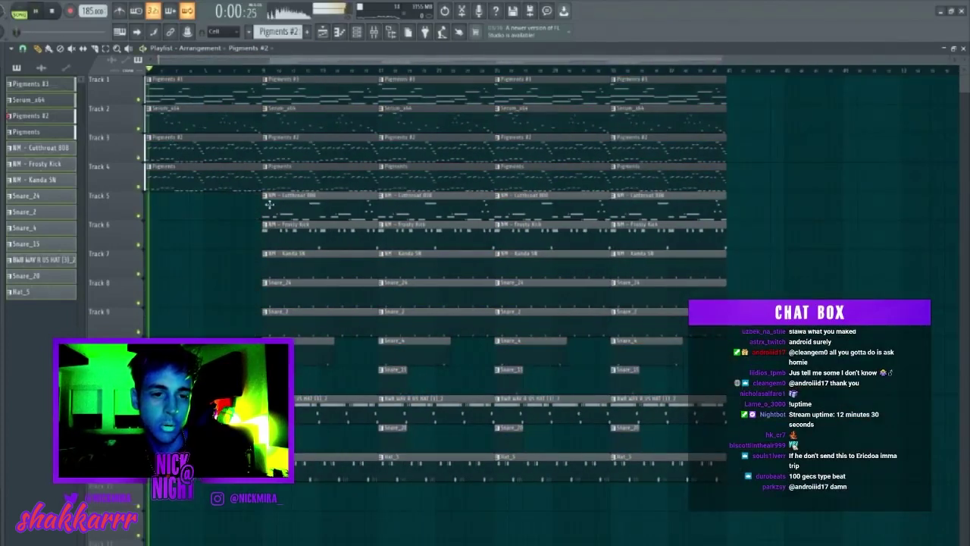
# - Solo track 3, select the first eight bars, and quick-render the Pigments #2 and Pigments patterns as audio clips
pyautogui.rightClick(139, 158)
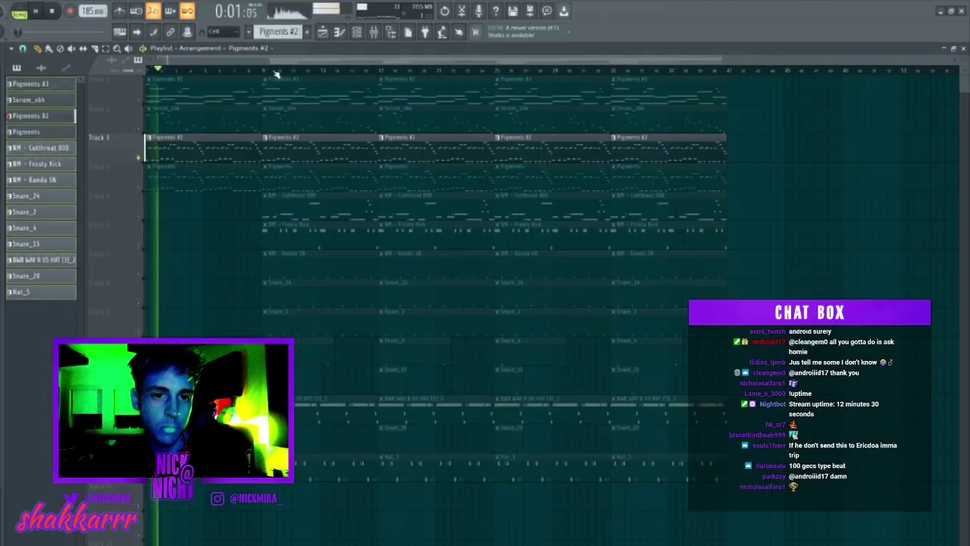
pyautogui.press('space')
pyautogui.moveTo(265, 71); pyautogui.dragTo(147, 70)
pyautogui.click(250, 31)
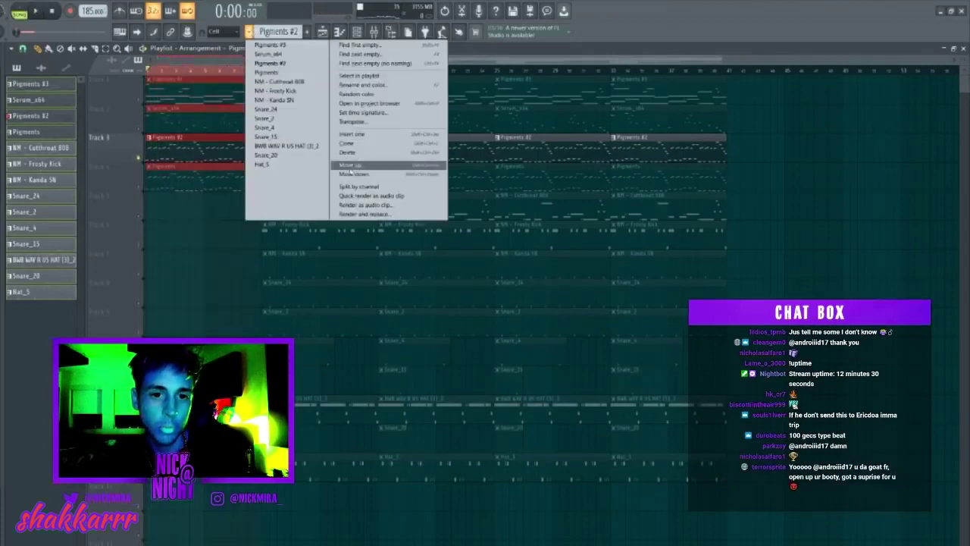
pyautogui.click(368, 197)
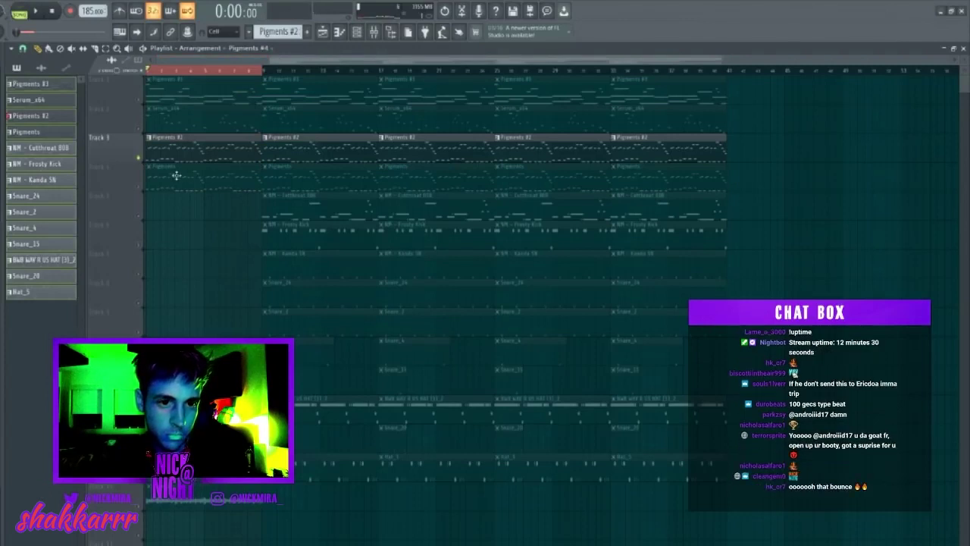
pyautogui.click(249, 32)
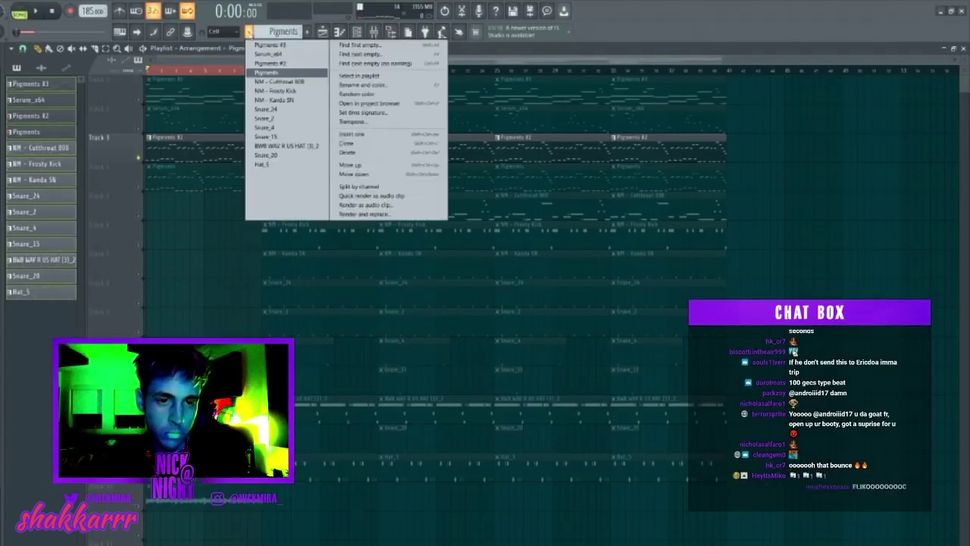
pyautogui.click(381, 196)
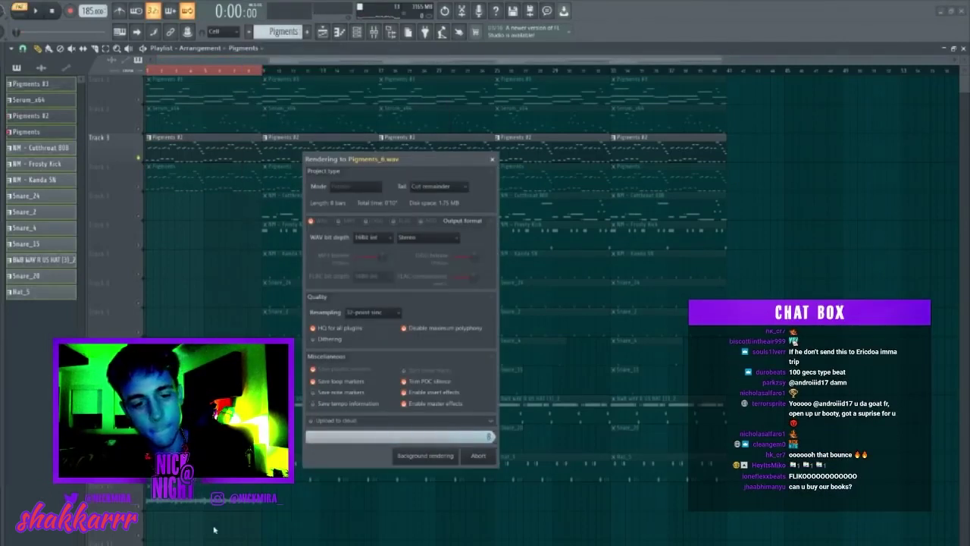
# - Solo track 15 and recolor the rendered Pigments #4 audio clip yellow
pyautogui.rightClick(139, 507)
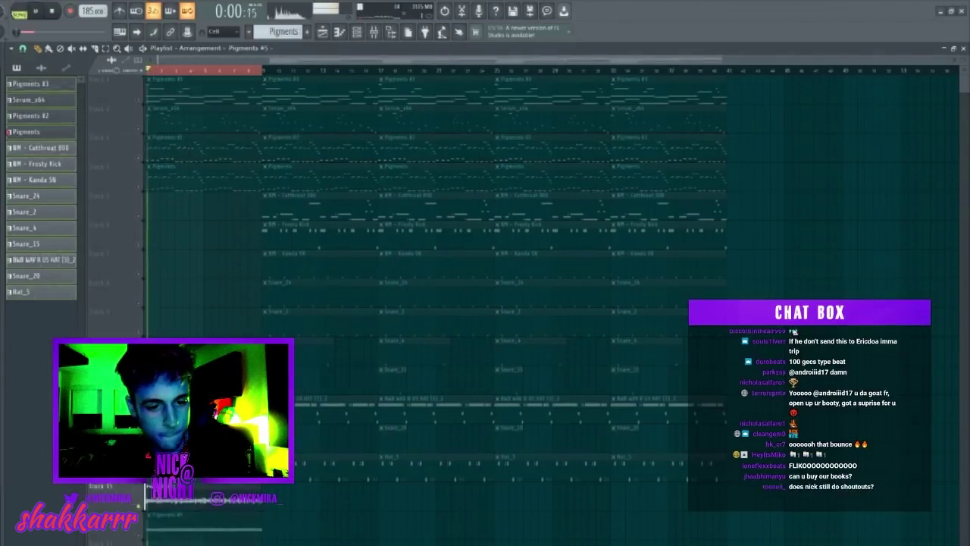
pyautogui.click(148, 486)
pyautogui.click(197, 540)
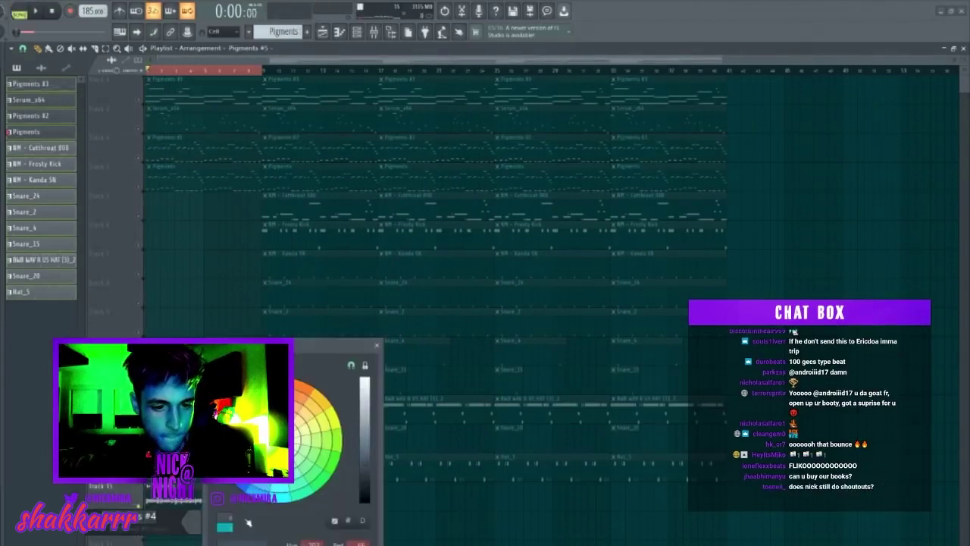
pyautogui.click(322, 409)
pyautogui.press('Return')
pyautogui.press('Return')
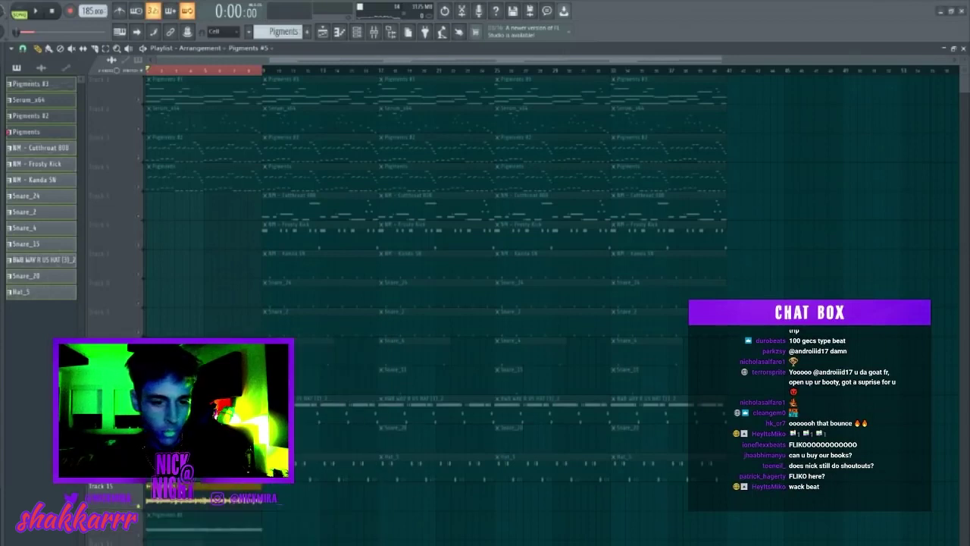
# - Recolor the rendered Pigments #5 audio clip orange and play the intro
pyautogui.click(148, 486)
pyautogui.click(192, 537)
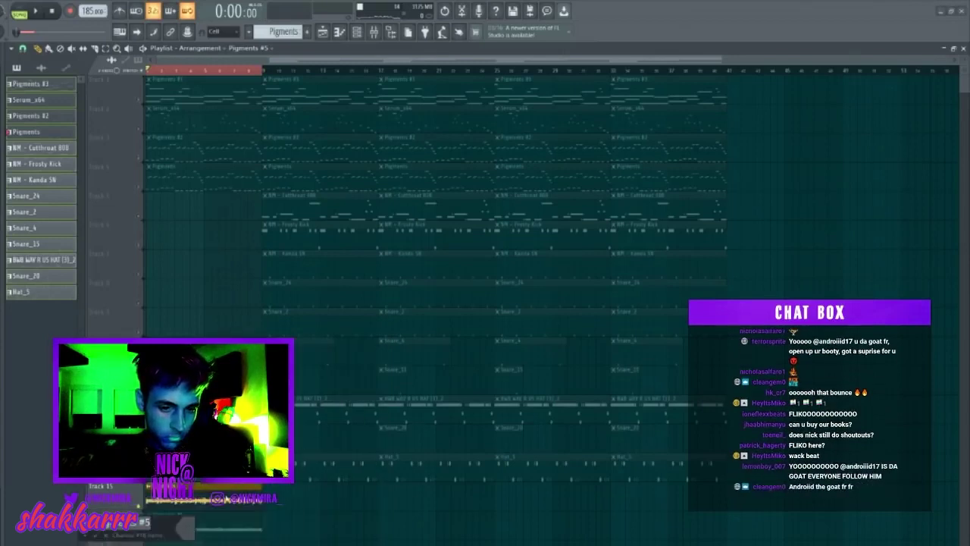
pyautogui.click(189, 522)
pyautogui.press('Return')
pyautogui.press('Return')
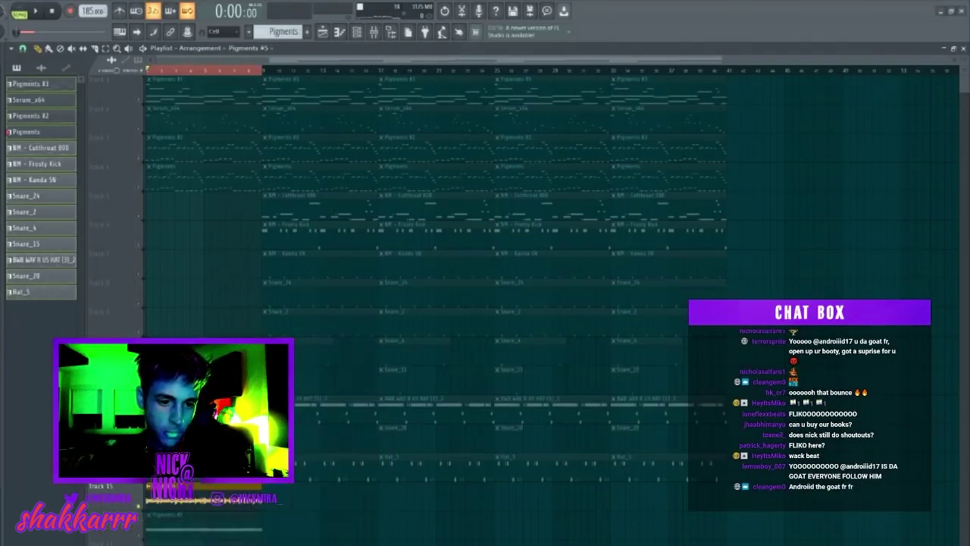
pyautogui.press('space')
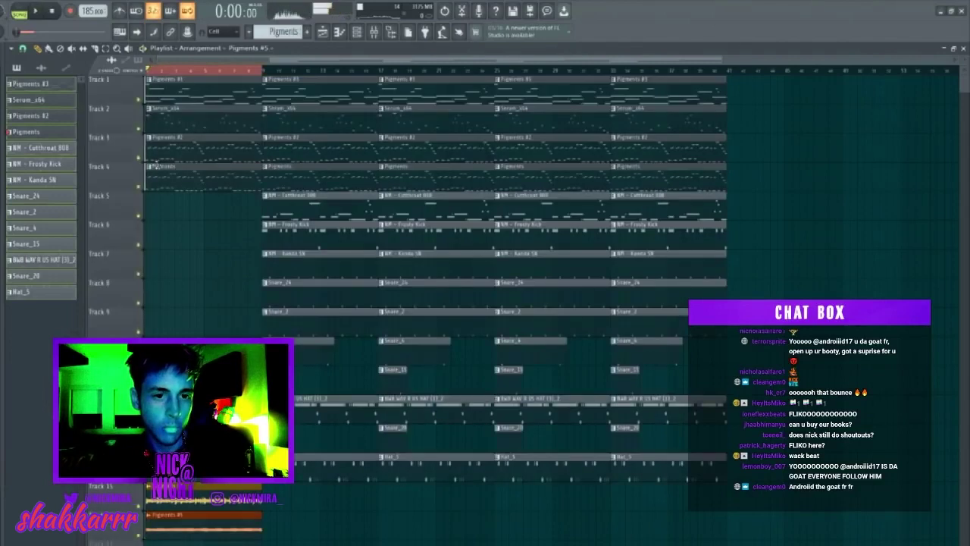
# - Add the HalfTime effect to mixer insert 1 and close its window
pyautogui.click(373, 31)
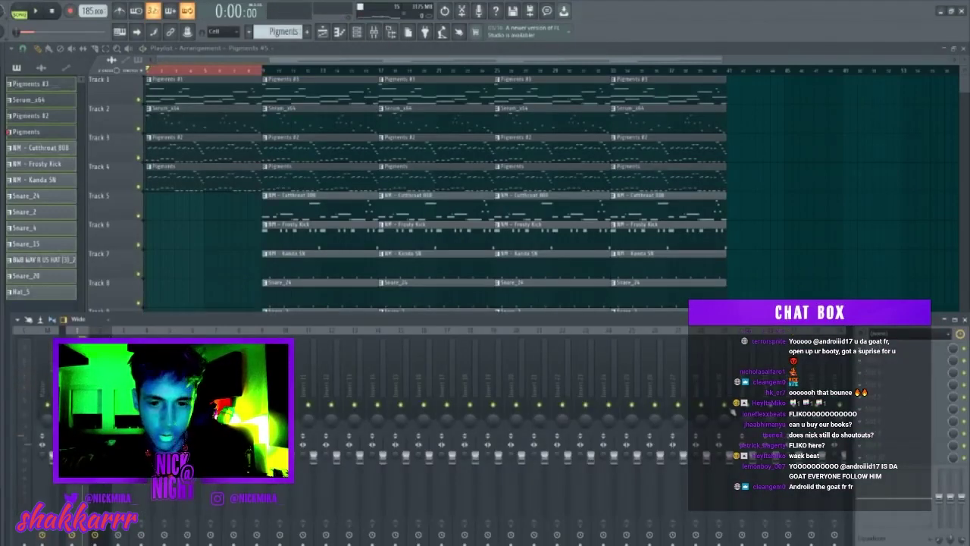
pyautogui.press('Right')
pyautogui.click(861, 373)
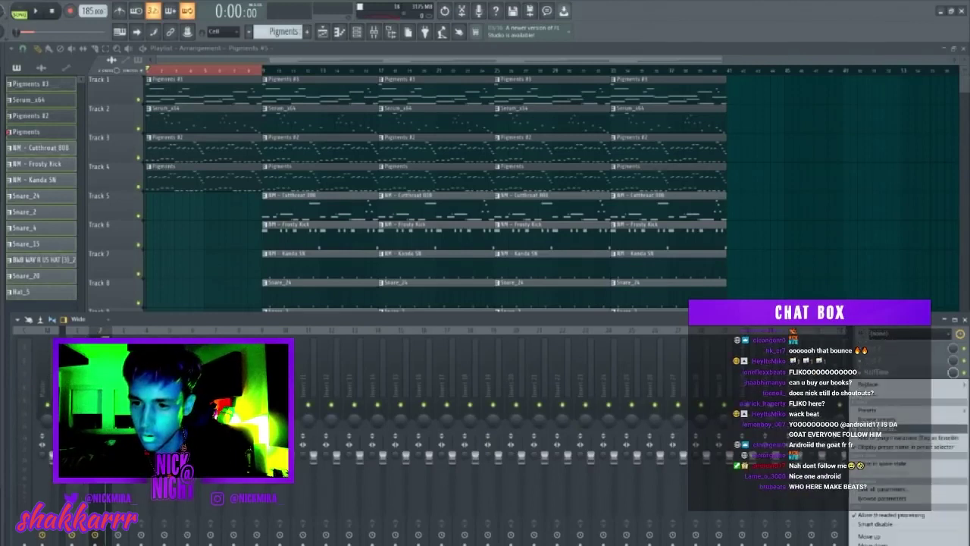
pyautogui.press('Escape')
pyautogui.press('Left')
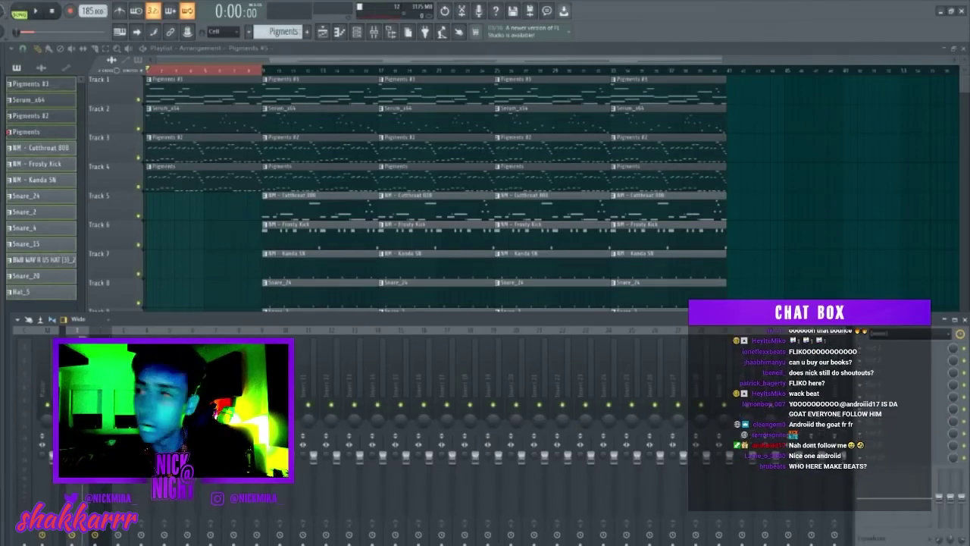
pyautogui.click(877, 348)
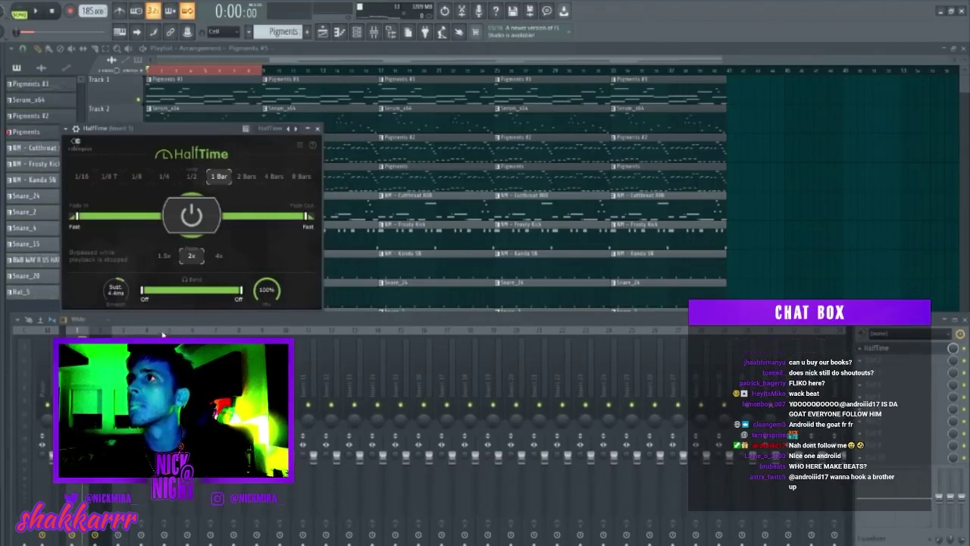
pyautogui.press('Escape')
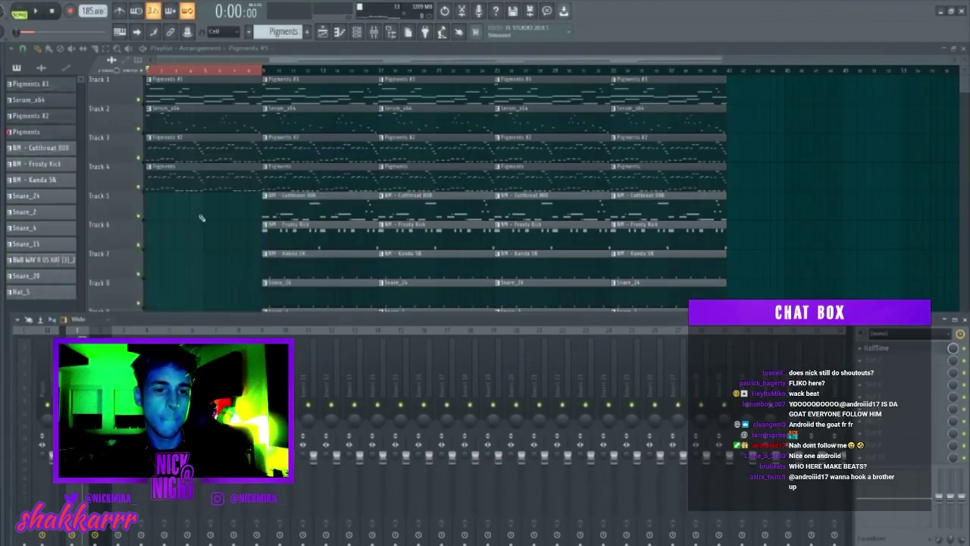
# - Clear the time selection and delete the Pigments #2, Pigments, Serum and Pigments #3 pattern clips from the first eight bars during playback
pyautogui.press('F9')
pyautogui.press('space')
pyautogui.hotkey('ctrl', 'd')
pyautogui.rightClick(209, 146)
pyautogui.rightClick(207, 179)
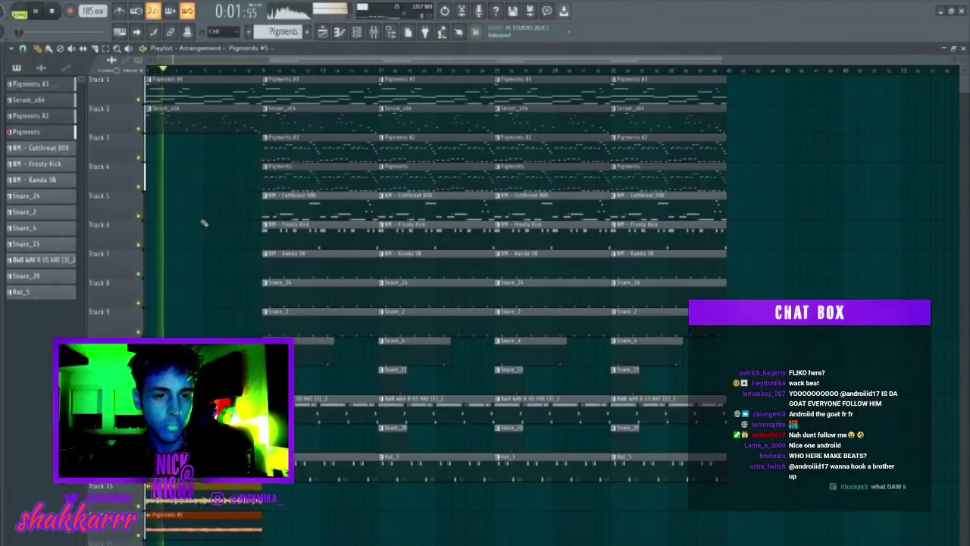
pyautogui.rightClick(209, 120)
pyautogui.rightClick(218, 98)
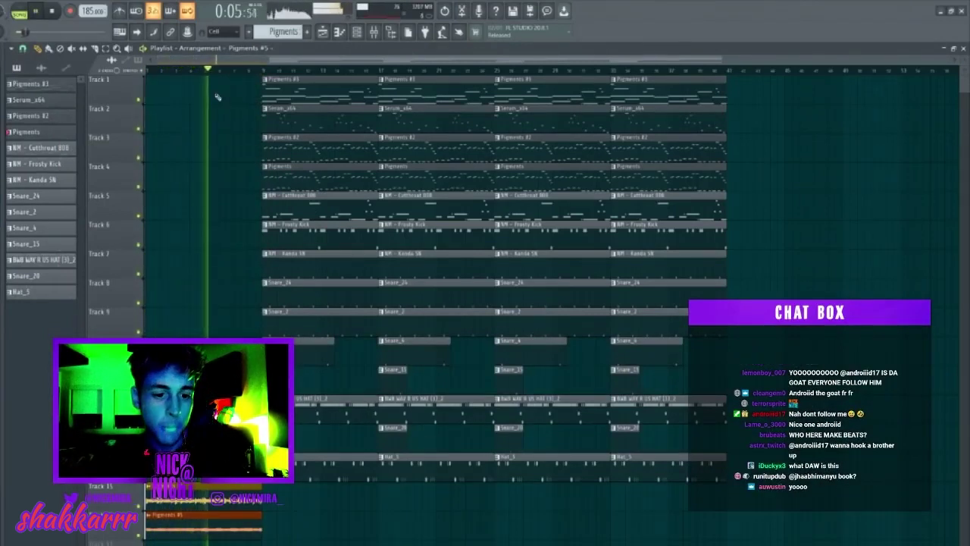
# - Remove the Pigments #4 audio clip, replay the intro and check the sample settings of the Pigments #5 clip
pyautogui.press('space')
pyautogui.press('space')
pyautogui.press('space')
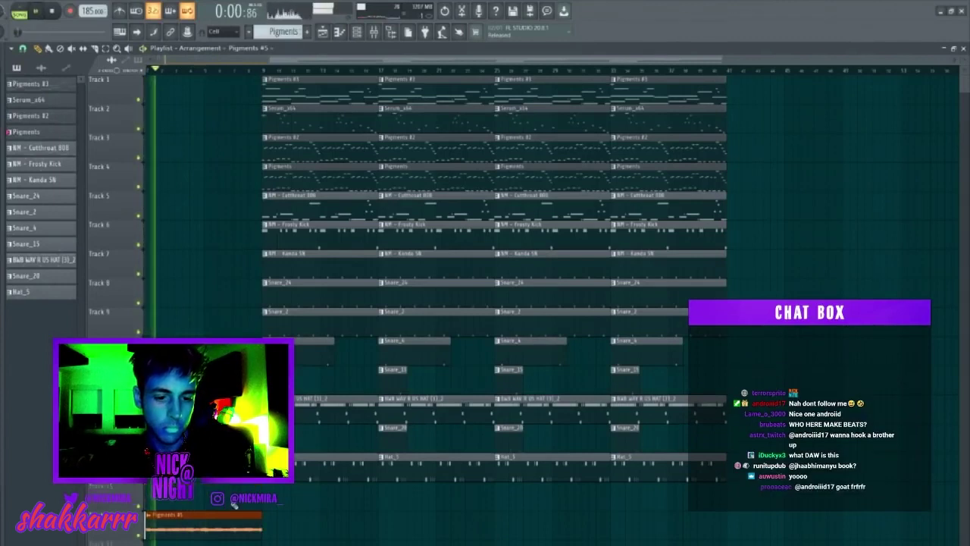
pyautogui.click(221, 525)
pyautogui.doubleClick(220, 525)
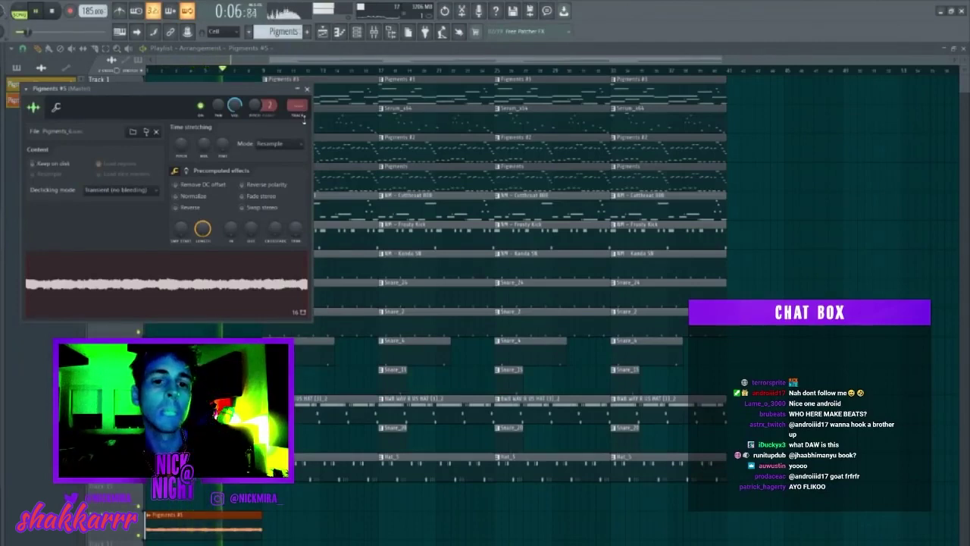
pyautogui.click(307, 89)
# - Move the Pigments pattern clip on track 4 from bar 9 to bar 1 and play it with the track soloed
pyautogui.press('space')
pyautogui.moveTo(303, 184); pyautogui.dragTo(147, 191)
pyautogui.press('space')
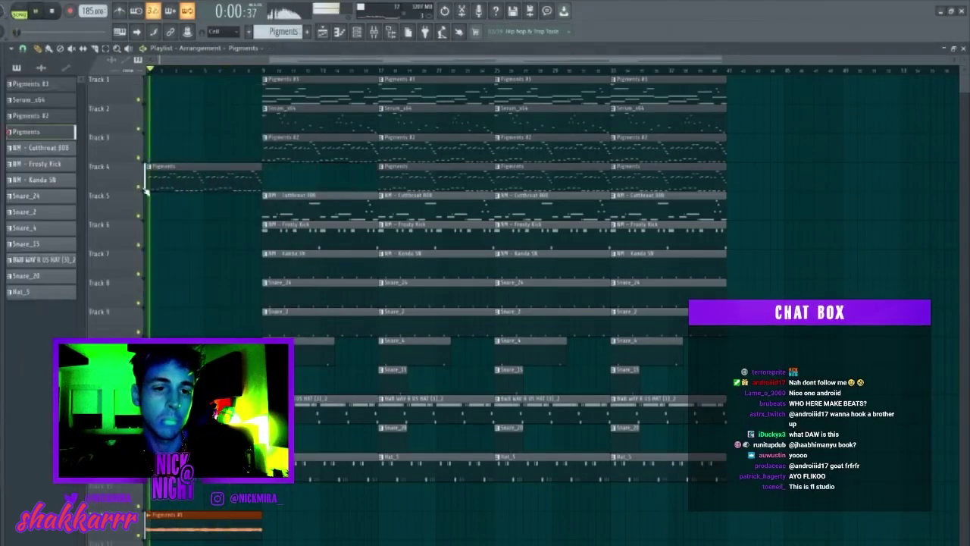
pyautogui.keyDown('ctrl'); pyautogui.click(140, 186); pyautogui.keyUp('ctrl')
# - Audition the soloed Pigments melody with the mixer open, and render the full song from the master track to an audio clip
pyautogui.press('F9')
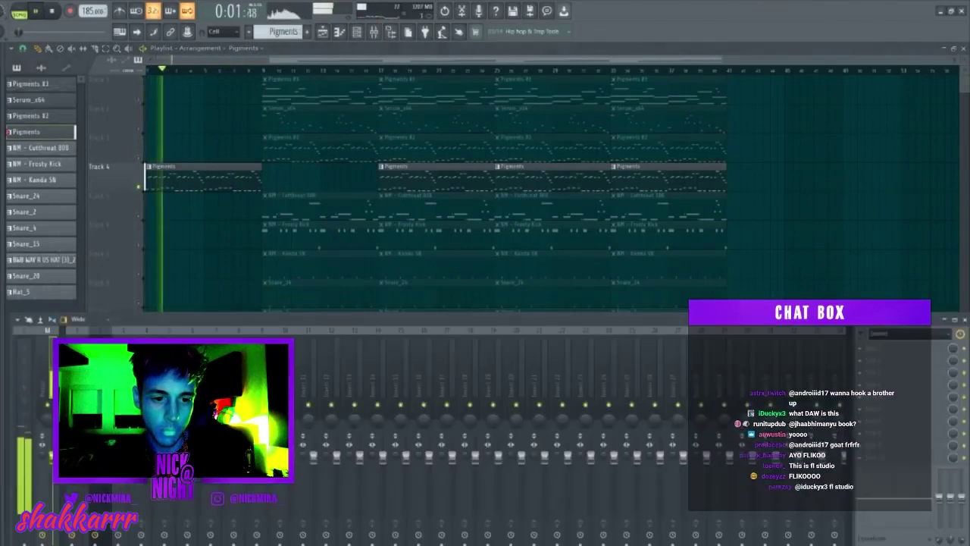
pyautogui.press('space')
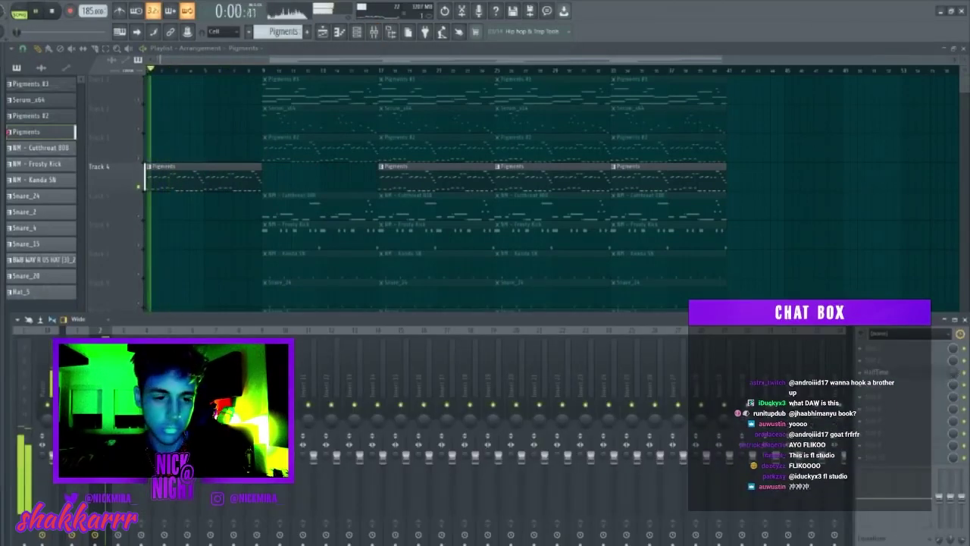
pyautogui.press('space')
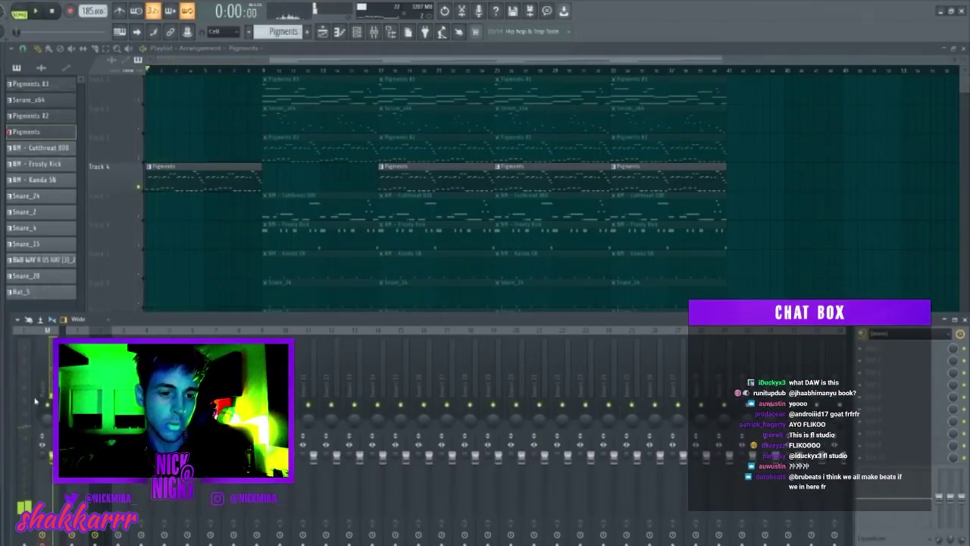
pyautogui.hotkey('ctrl', 'r')
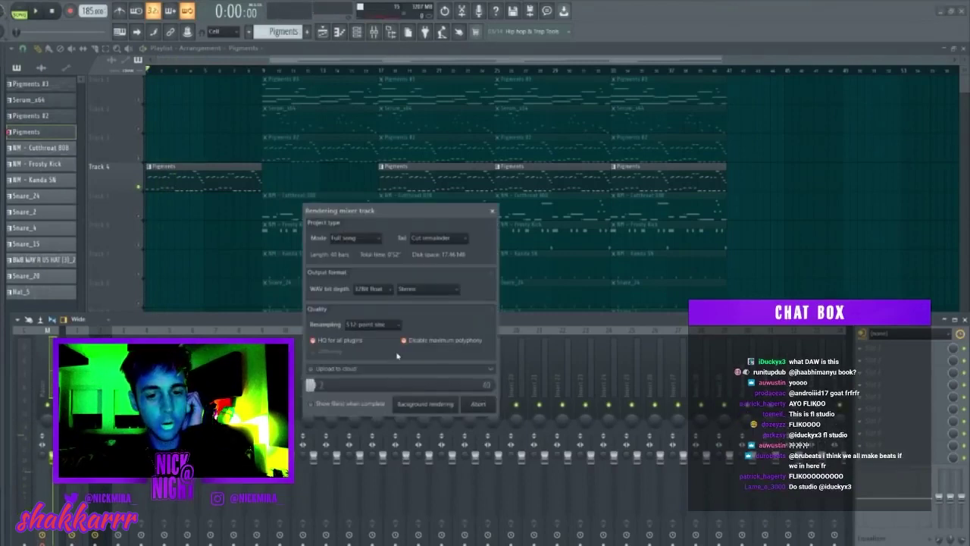
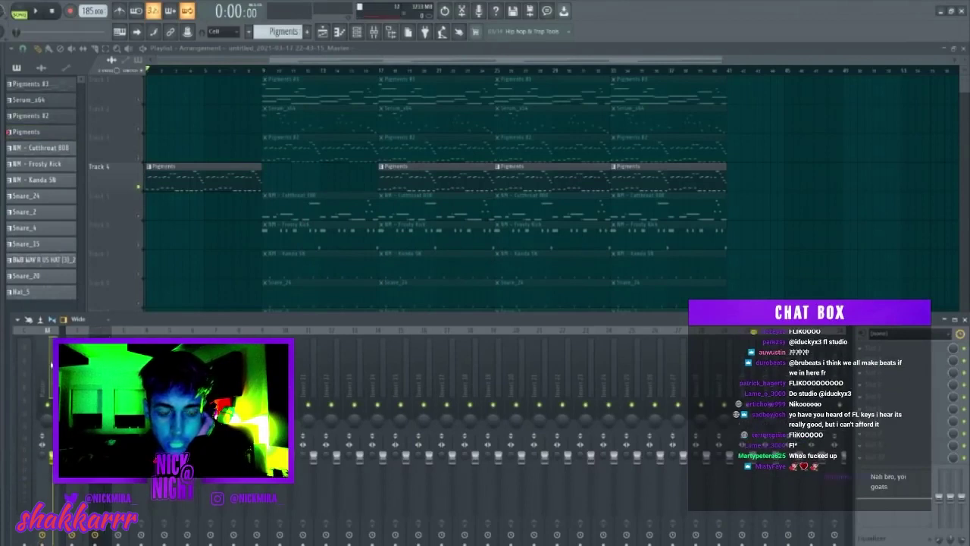
# - Solo the rendered master clip's track, play it, and move the clip down to track 17
pyautogui.press('F9')
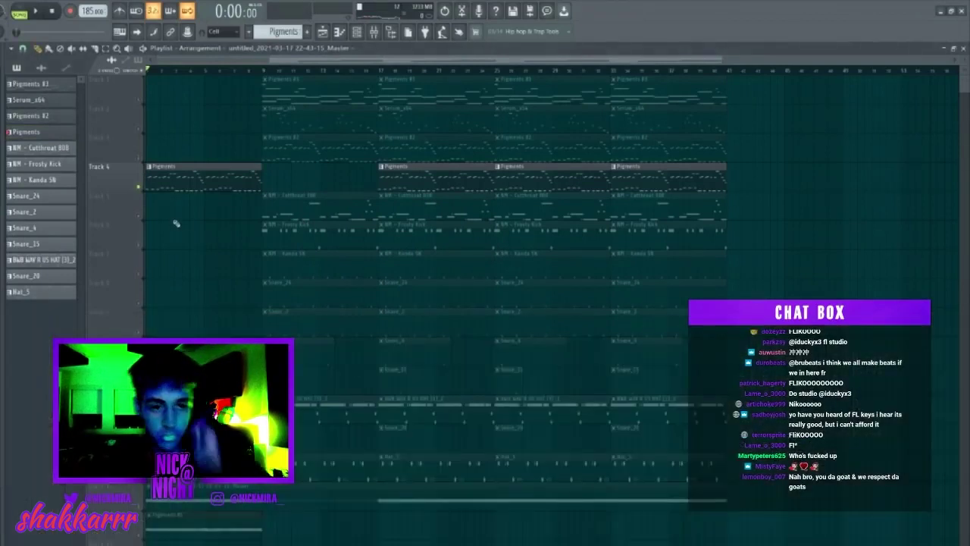
pyautogui.press('F9')
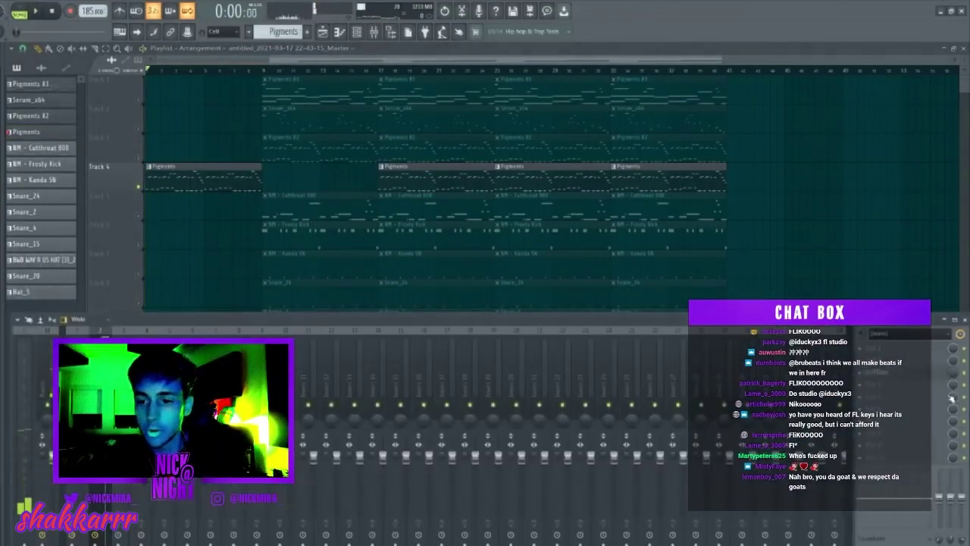
pyautogui.press('F9')
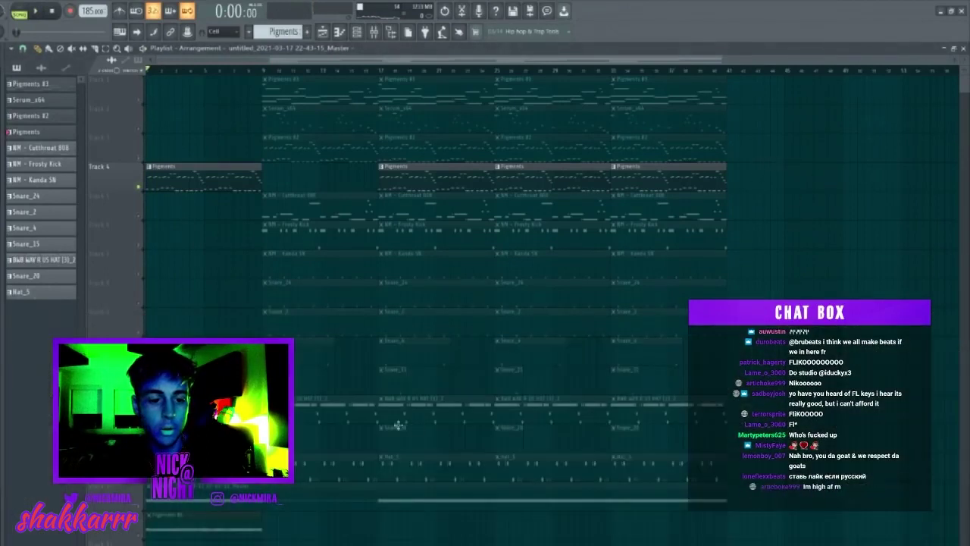
pyautogui.rightClick(138, 507)
pyautogui.press('space')
pyautogui.doubleClick(274, 508)
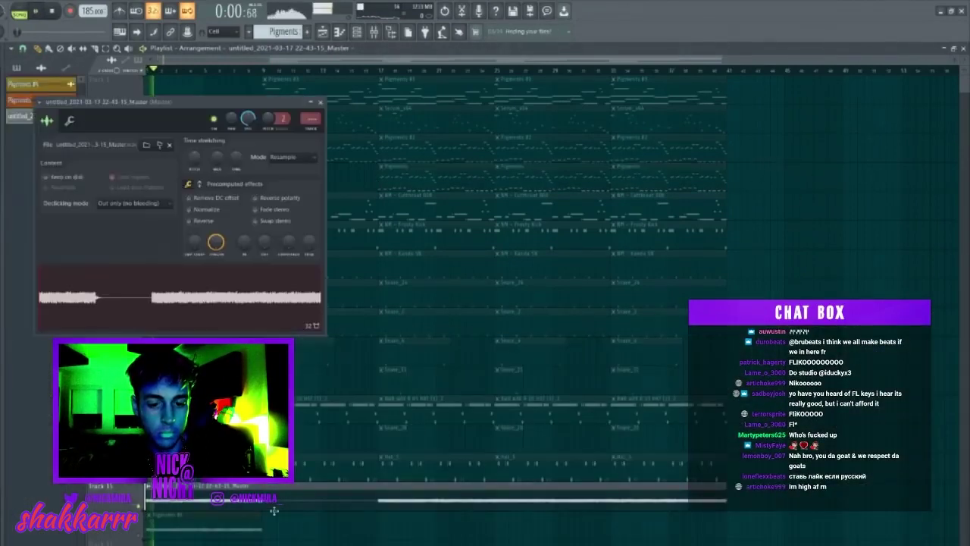
pyautogui.moveTo(275, 508); pyautogui.dragTo(274, 544)
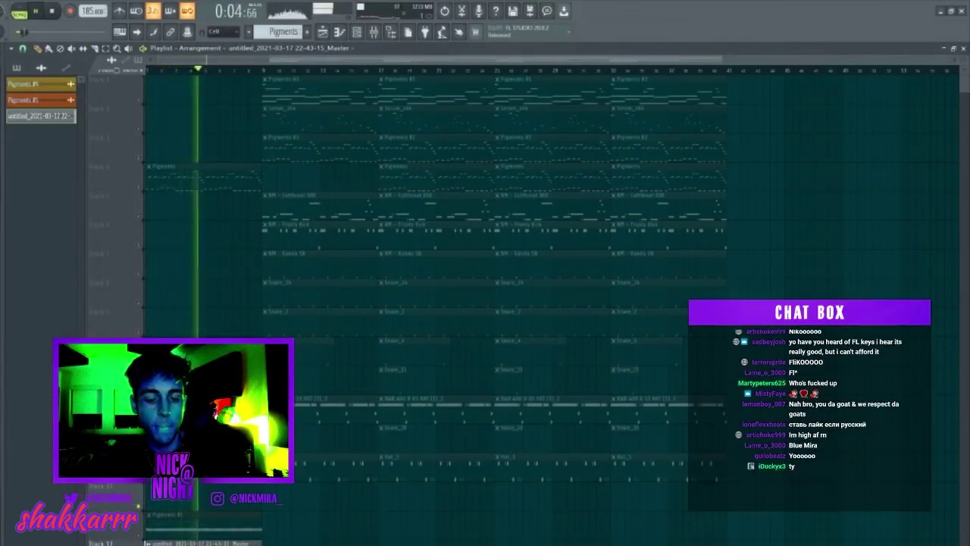
# - Set the rendered master clip's time stretching mode to Stretch, and duplicate it with the Pigments #5 clip twice, through bar 24
pyautogui.doubleClick(227, 542)
pyautogui.click(287, 159)
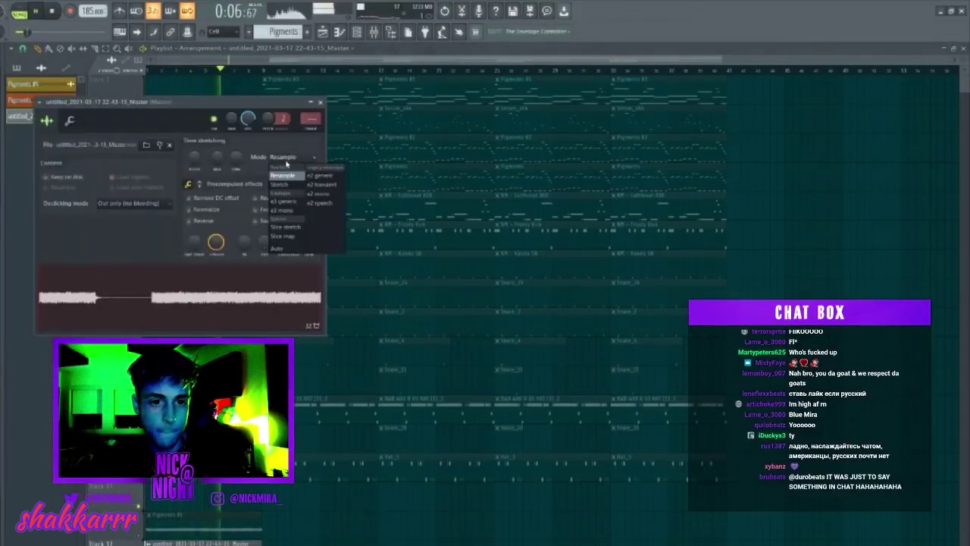
pyautogui.click(280, 186)
pyautogui.moveTo(240, 523); pyautogui.dragTo(244, 542)
pyautogui.hotkey('ctrl', 'b')
pyautogui.hotkey('ctrl', 'b')
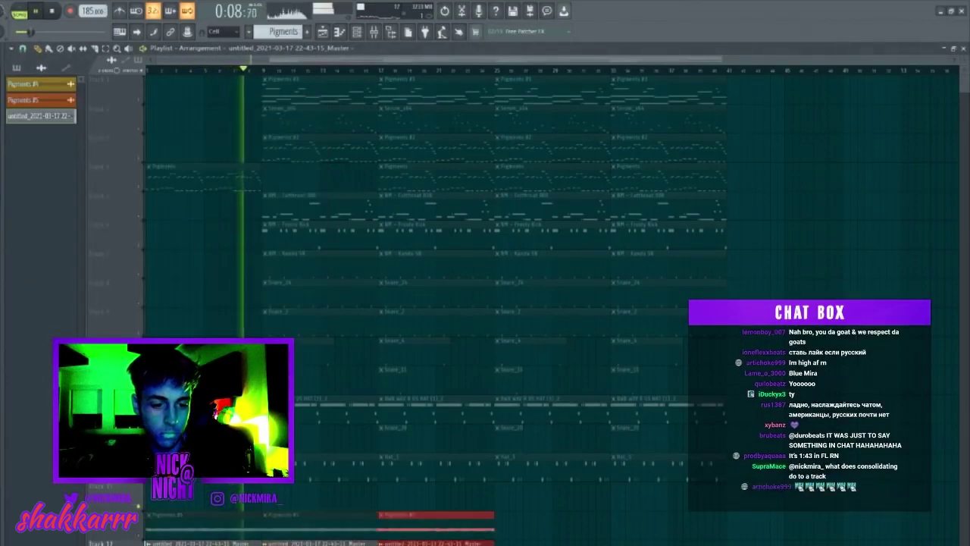
# - Unsolo the playlist and remove the Cutthroat 808, Snare_24 and hat clips from bars 9 to 16
pyautogui.rightClick(138, 535)
pyautogui.rightClick(139, 535)
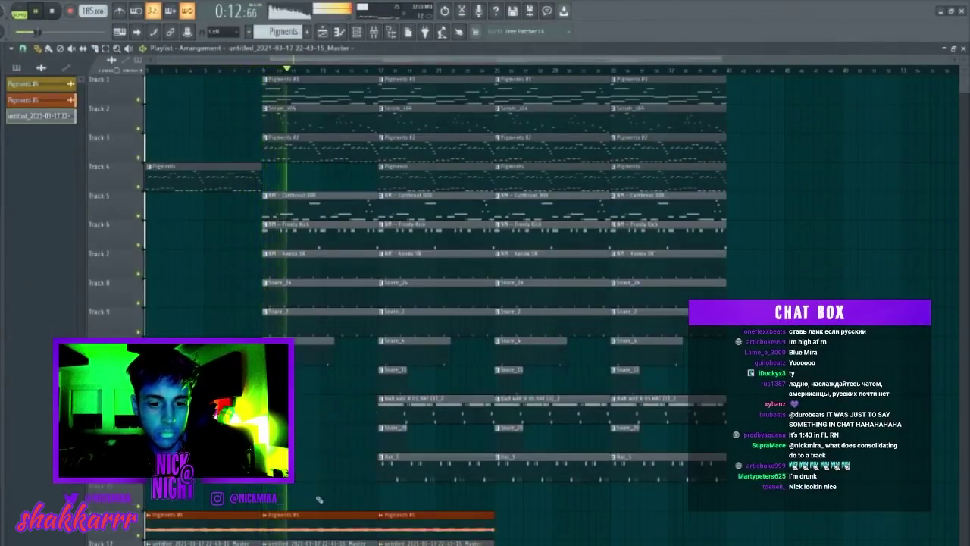
pyautogui.rightClick(316, 209)
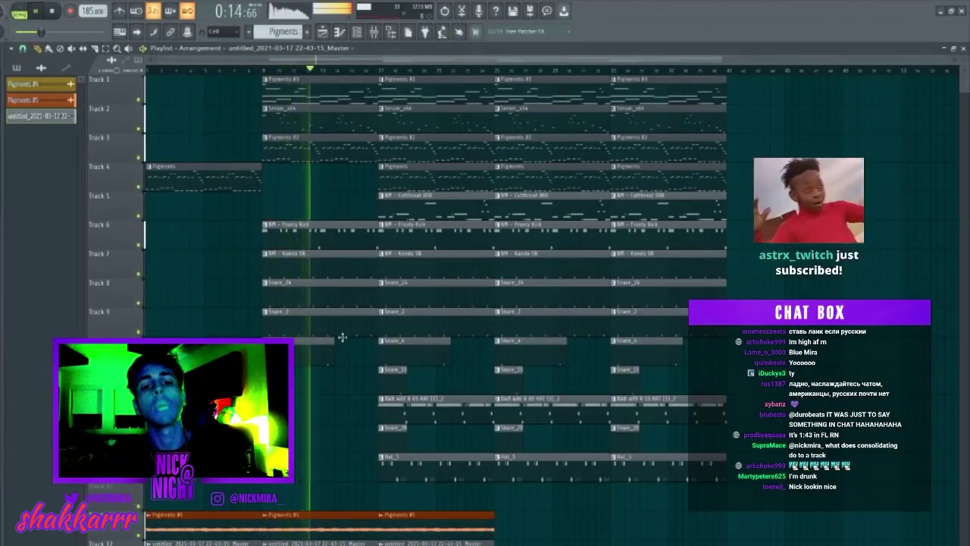
pyautogui.rightClick(336, 286)
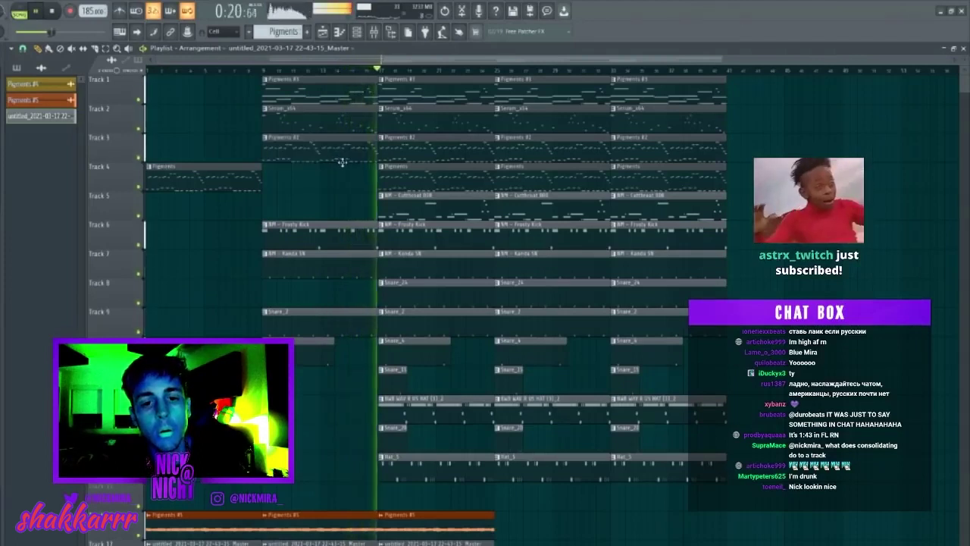
pyautogui.rightClick(401, 175)
pyautogui.rightClick(410, 145)
pyautogui.rightClick(416, 117)
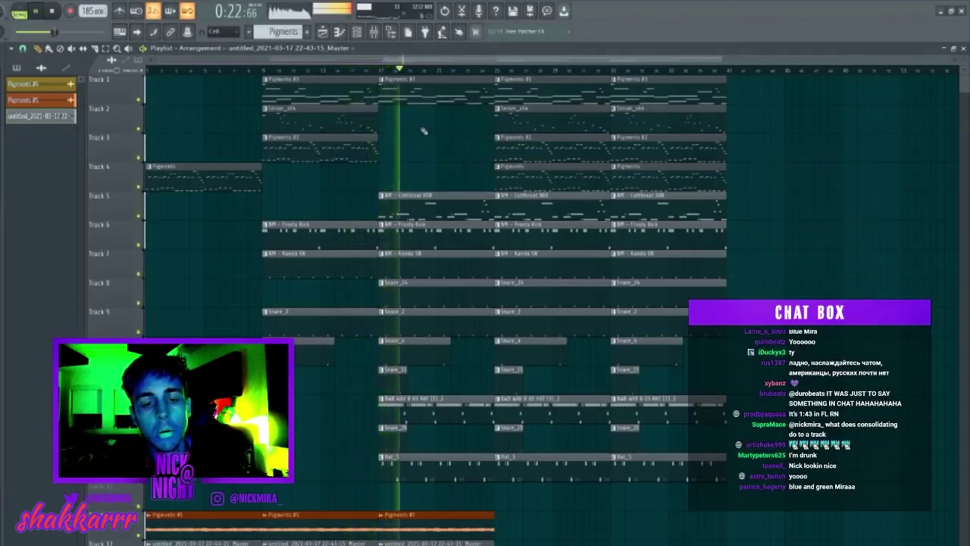
pyautogui.hotkey('ctrl', 'z')
# - Delete the Pigments #3 clip on Track 1 and the Serum_x64 clip on Track 2 in the section starting at bar 17
pyautogui.rightClick(420, 115)
pyautogui.rightClick(429, 91)
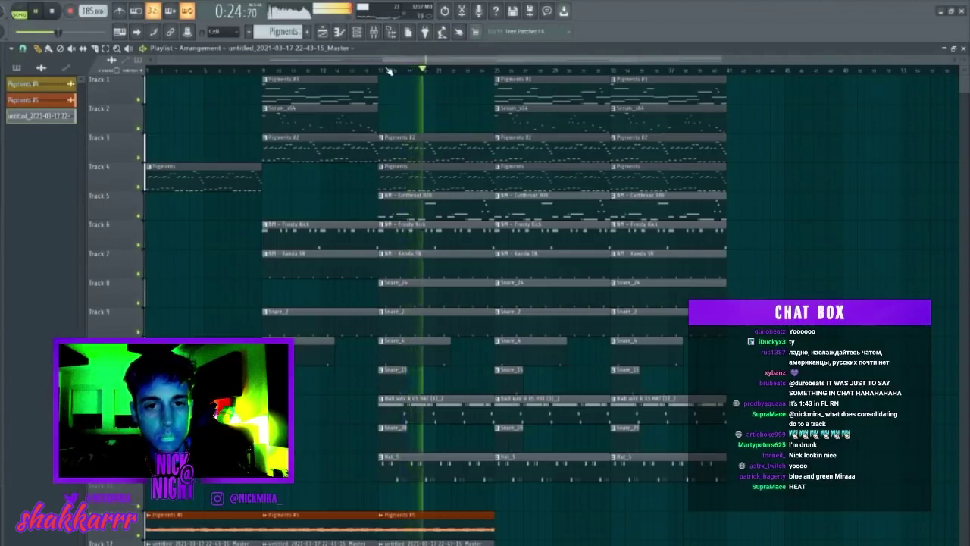
# - Remove the untitled Master audio clip at bar 17 on Track 17 and duplicate the bar 9 one to bar 25
pyautogui.rightClick(454, 527)
pyautogui.hotkey('ctrl', 'z')
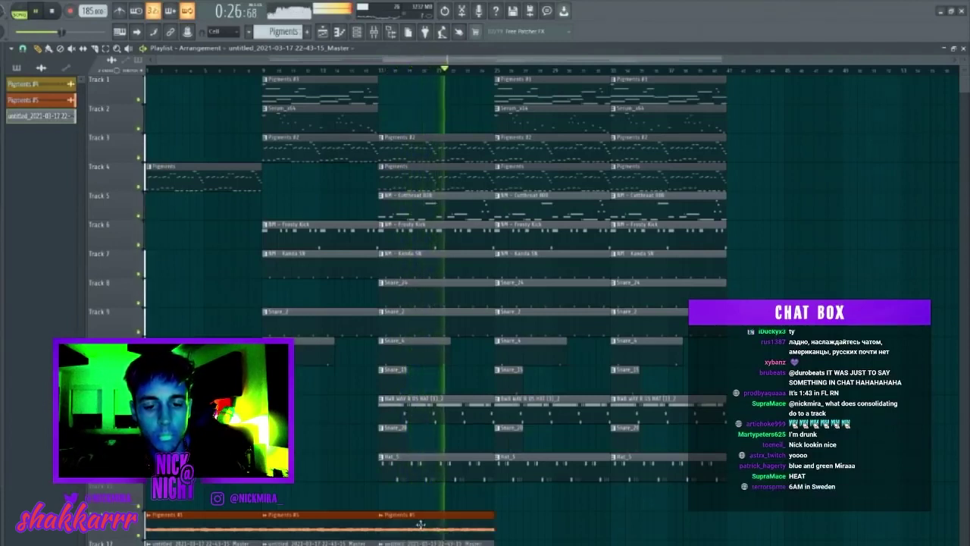
pyautogui.rightClick(421, 523)
pyautogui.hotkey('ctrl', 'z')
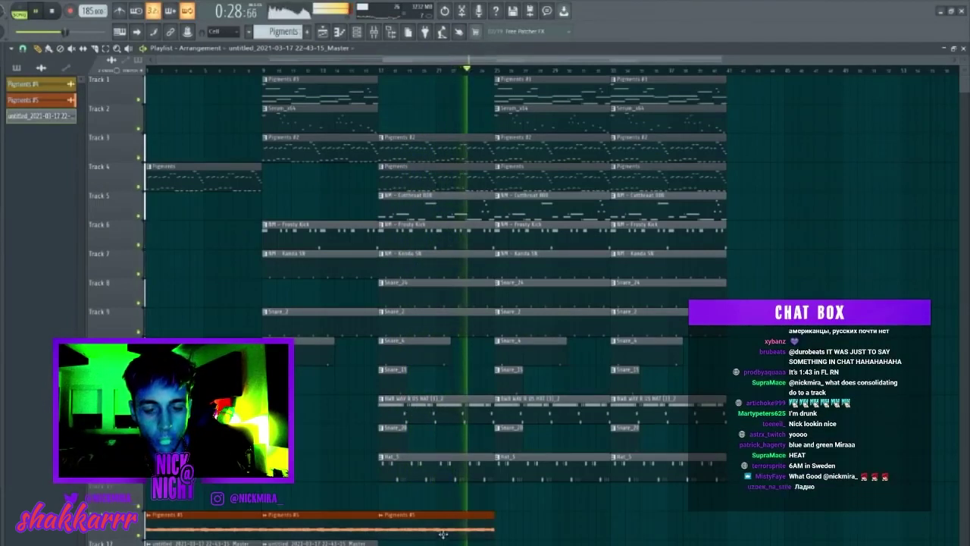
pyautogui.keyDown('ctrl'); pyautogui.click(320, 542); pyautogui.keyUp('ctrl')
pyautogui.hotkey('ctrl', 'b')
pyautogui.hotkey('ctrl', 'b')
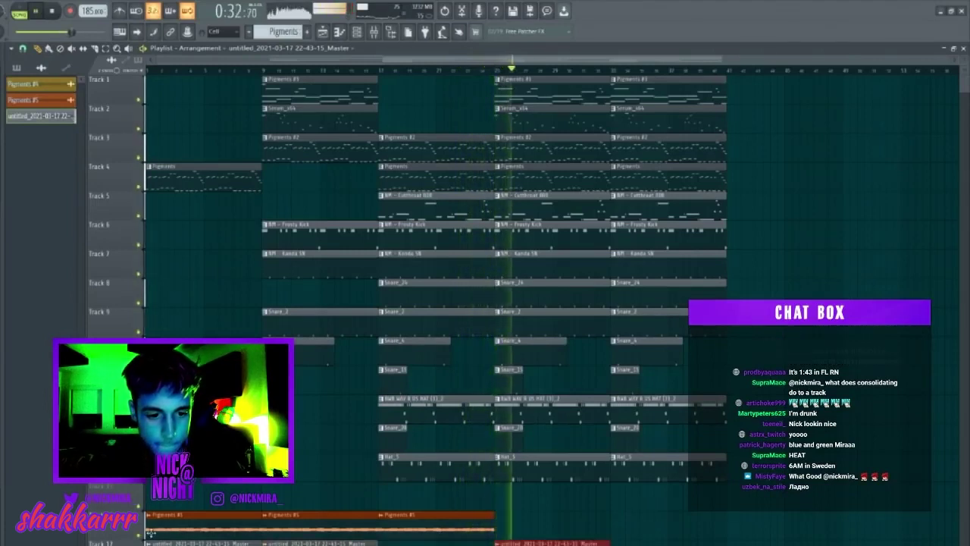
# - Replace the Pigments #5 audio clips on Track 16 with Pigments #4, repeated back to back from bar 1 to bar 33
pyautogui.rightClick(440, 523)
pyautogui.click(59, 100)
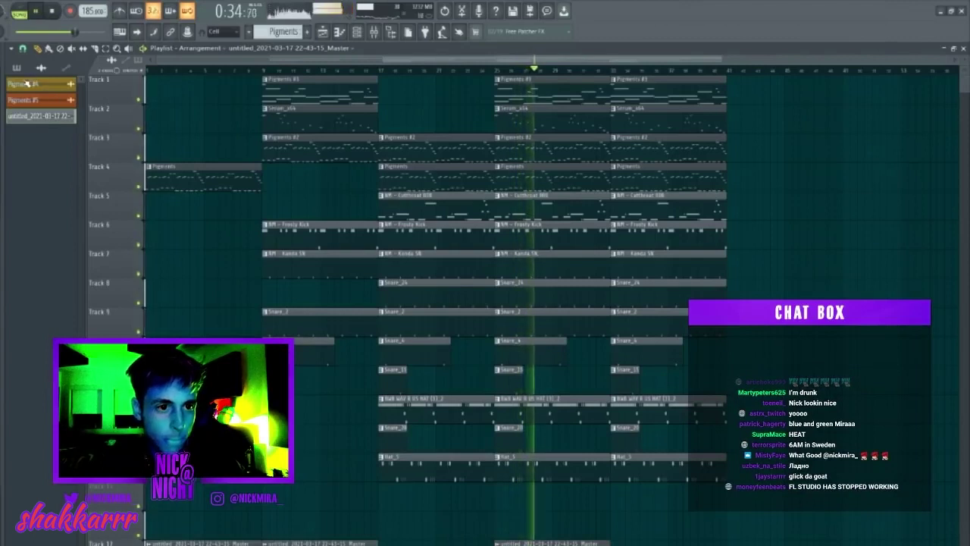
pyautogui.click(29, 84)
pyautogui.moveTo(206, 523); pyautogui.dragTo(145, 523)
pyautogui.hotkey('ctrl', 'b')
pyautogui.hotkey('ctrl', 'b')
pyautogui.hotkey('ctrl', 'b')
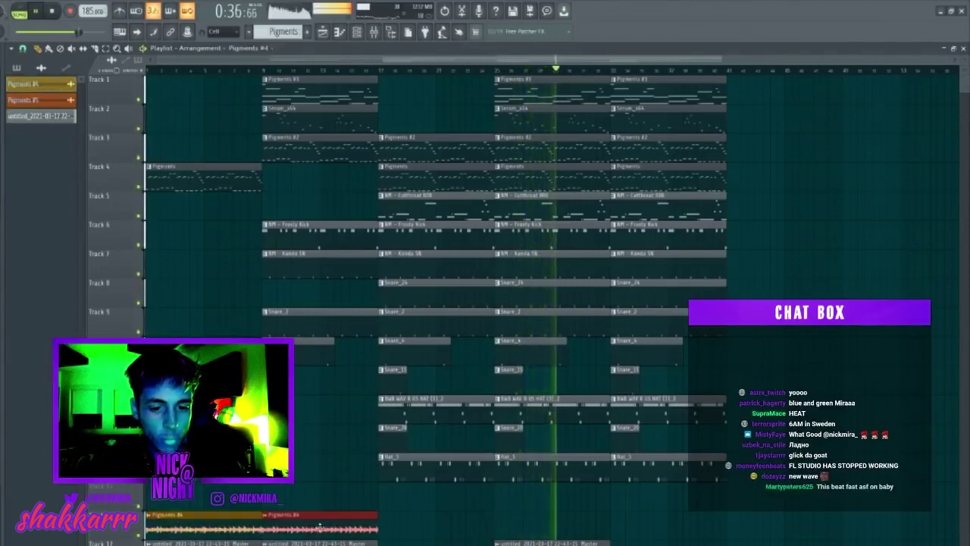
# - Play the song from bar 17 and delete the Pigments #2 and Pigments clips on Tracks 3 and 4 there
pyautogui.keyDown('ctrl'); pyautogui.click(396, 103); pyautogui.keyUp('ctrl')
pyautogui.click(381, 70)
pyautogui.rightClick(407, 179)
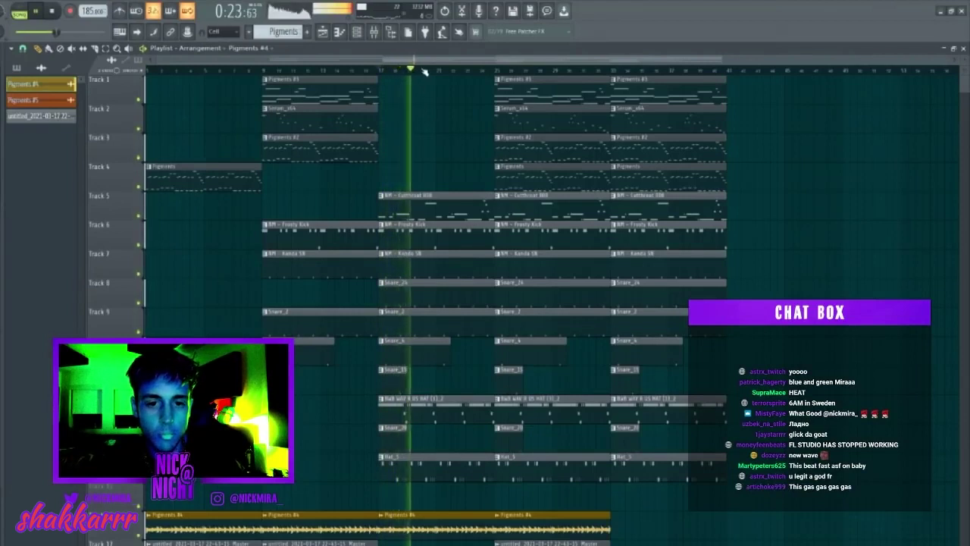
# - Duplicate the Pigments #4 audio clip on Track 16 two more times, extending it to bar 49
pyautogui.moveTo(504, 535); pyautogui.dragTo(553, 511)
pyautogui.hotkey('ctrl', 'b')
pyautogui.hotkey('ctrl', 'b')
pyautogui.keyDown('ctrl'); pyautogui.click(554, 506); pyautogui.keyUp('ctrl')
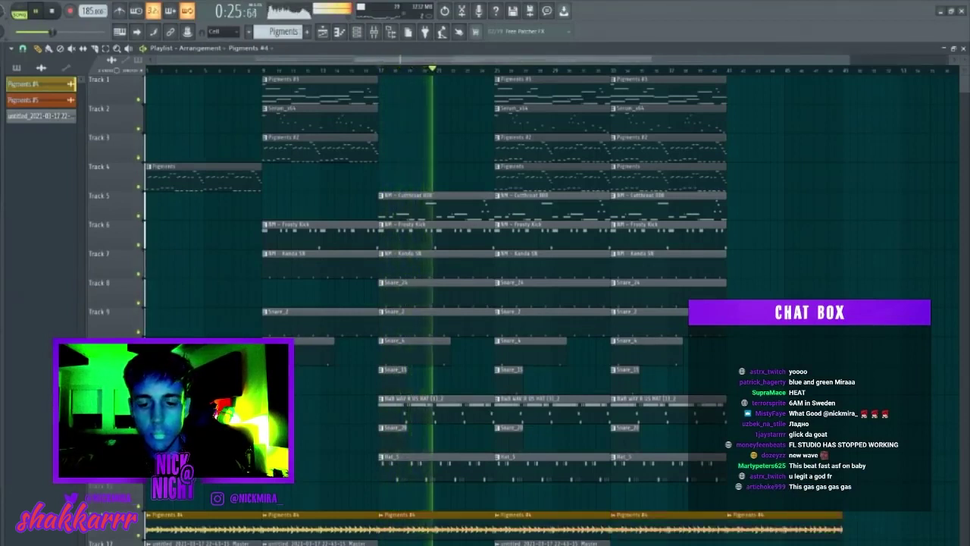
pyautogui.moveTo(530, 543); pyautogui.dragTo(400, 543)
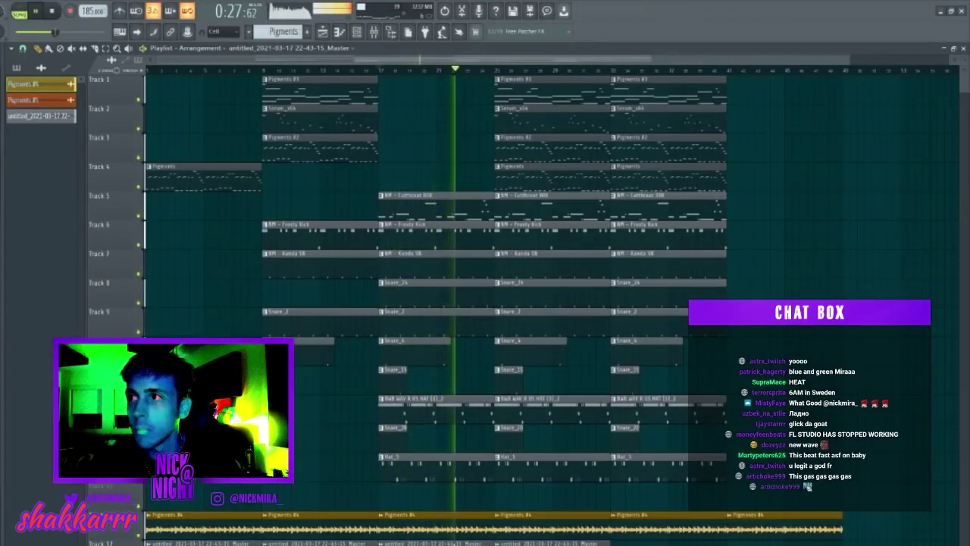
# - Duplicate the Pigments #2 clip on Track 3 from bar 9 to bar 17
pyautogui.keyDown('ctrl'); pyautogui.click(346, 144); pyautogui.keyUp('ctrl')
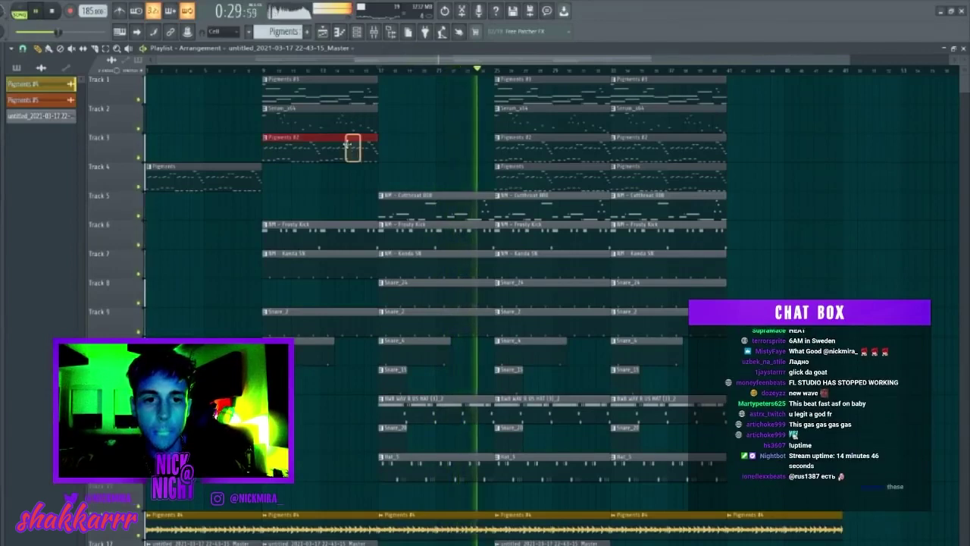
pyautogui.hotkey('ctrl', 'b')
pyautogui.hotkey('ctrl', 'd')
# - Delete the Pigments #2, Pigments and Pigments #4 clips in the section starting at bar 25
pyautogui.rightClick(523, 154)
pyautogui.rightClick(533, 184)
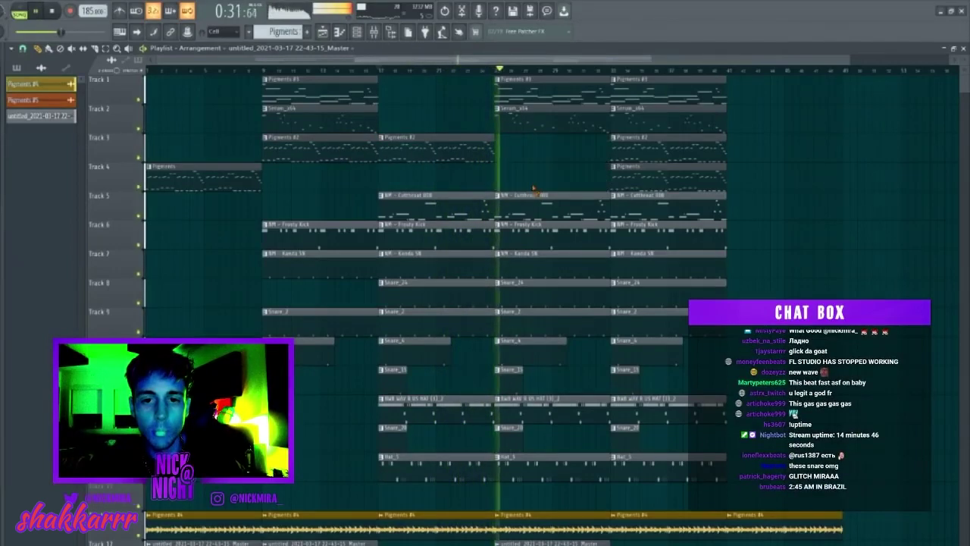
pyautogui.rightClick(535, 518)
# - Make the untitled Master audio clip at bar 25 on Track 17 unique as a sample and shift its pitch
pyautogui.doubleClick(535, 543)
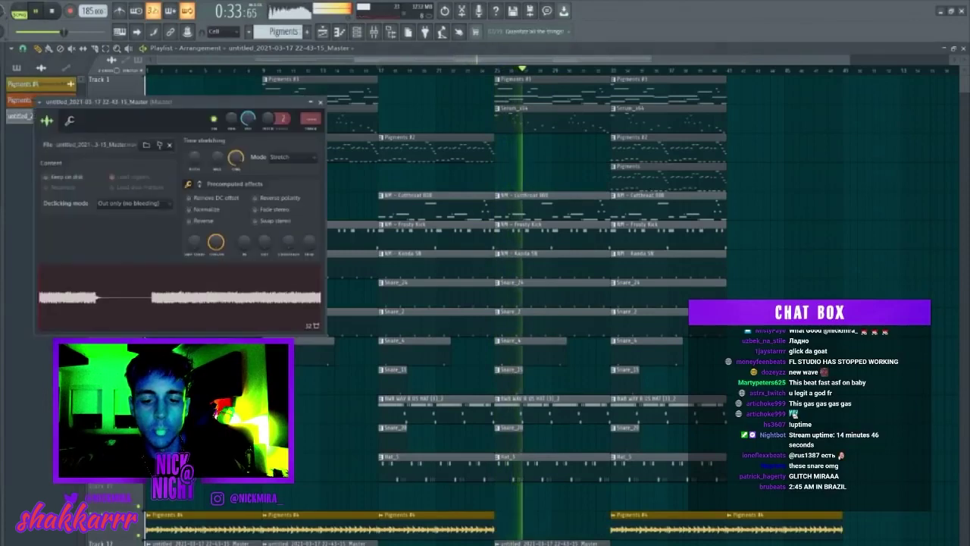
pyautogui.click(498, 542)
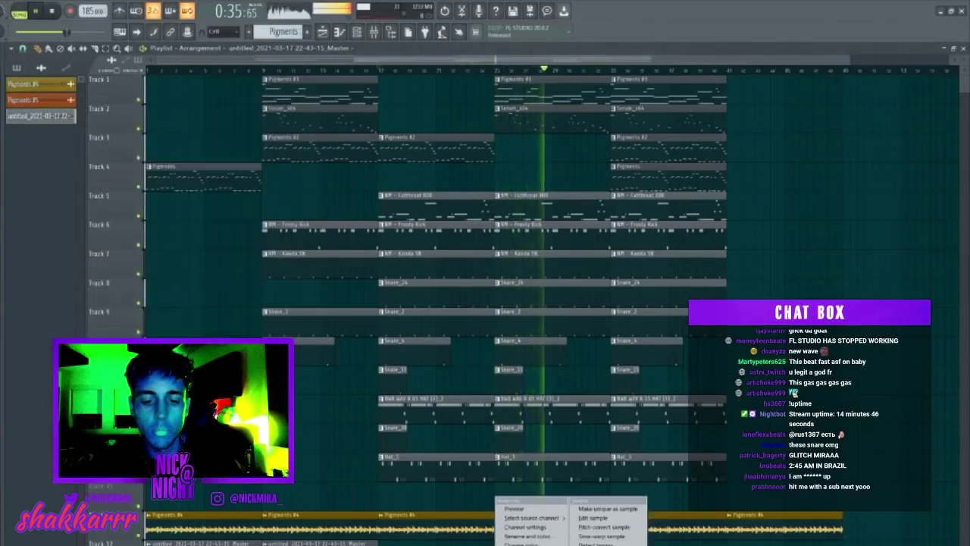
pyautogui.click(595, 506)
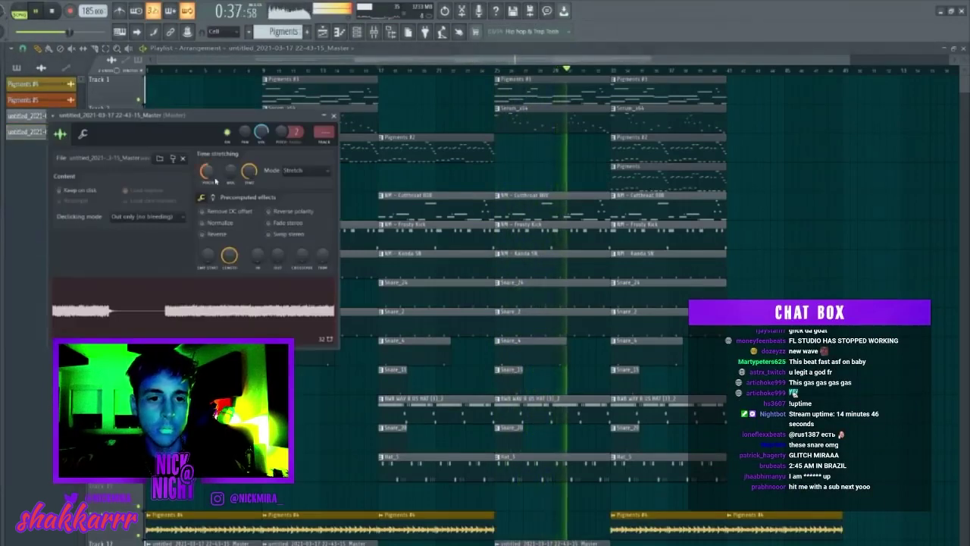
# - Delete the Serum_x64, Cutthroat 808 and Hat_5 clips in the section starting at bar 33
pyautogui.rightClick(729, 189)
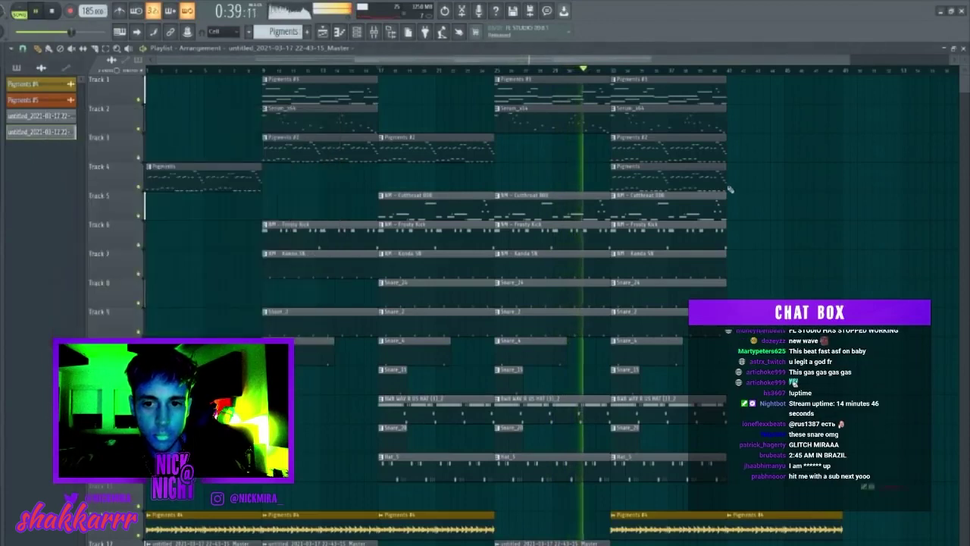
pyautogui.rightClick(660, 112)
pyautogui.rightClick(641, 209)
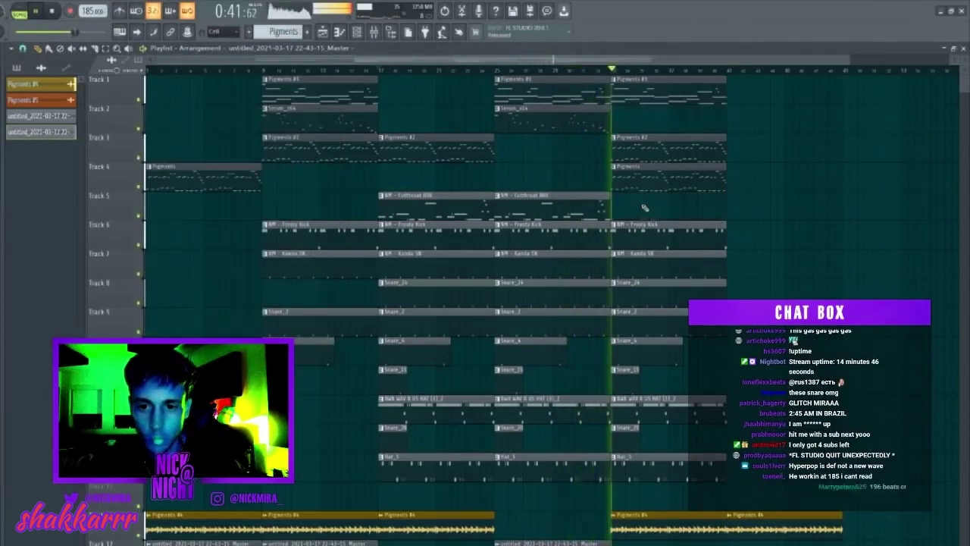
pyautogui.rightClick(684, 477)
# - Delete the Kanda SN, Snare_24, Snare_2 and Snare_4 clips in the section starting at bar 33
pyautogui.rightClick(667, 256)
pyautogui.rightClick(666, 285)
pyautogui.rightClick(663, 315)
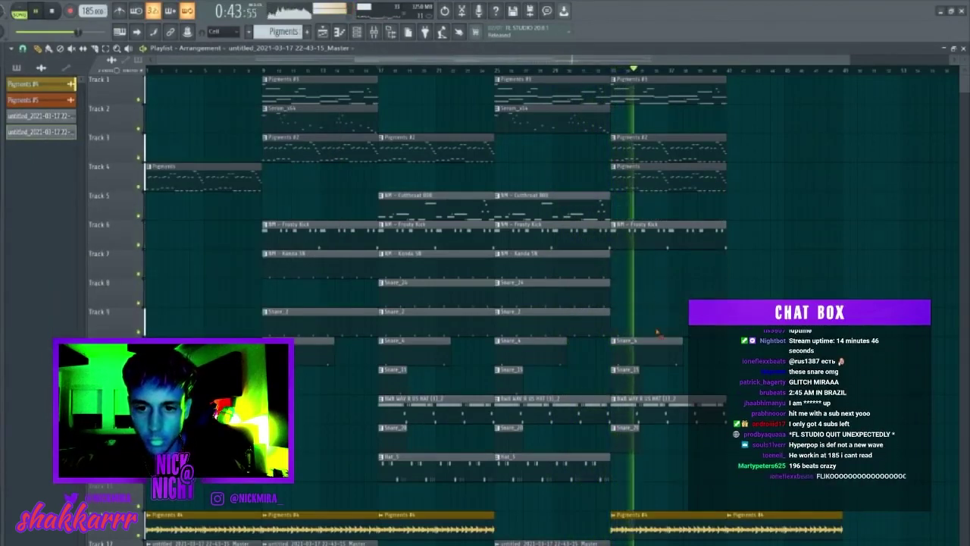
pyautogui.rightClick(654, 341)
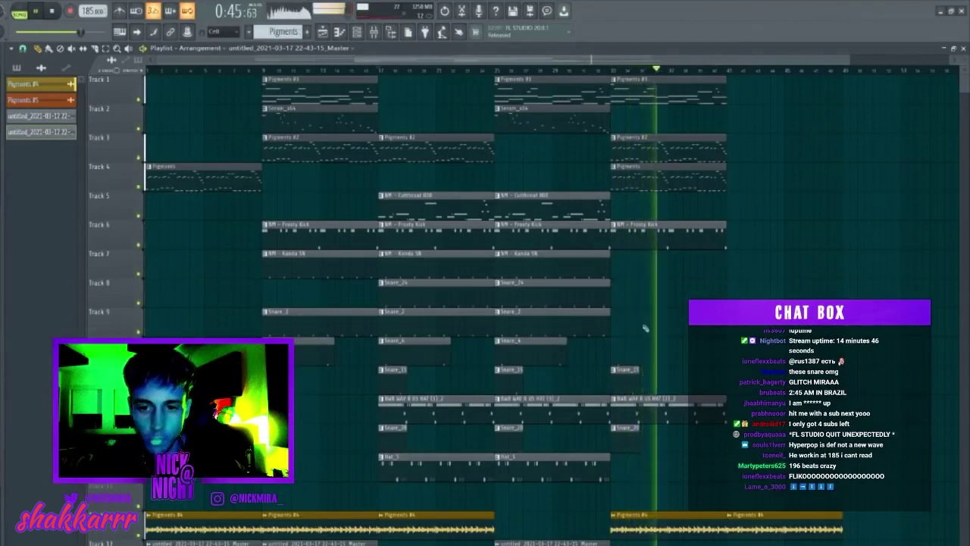
# - Duplicate the snare clips of Tracks 7 to 11 from bar 25 to bar 33 and trim their starts to bar 34
pyautogui.moveTo(613, 252); pyautogui.dragTo(519, 363)
pyautogui.hotkey('ctrl', 'b')
pyautogui.hotkey('ctrl', 'd')
pyautogui.moveTo(636, 262); pyautogui.dragTo(627, 375)
pyautogui.moveTo(614, 326)
pyautogui.mouseDown()
pyautogui.moveTo(634, 327)
pyautogui.moveTo(625, 326)
pyautogui.mouseUp()
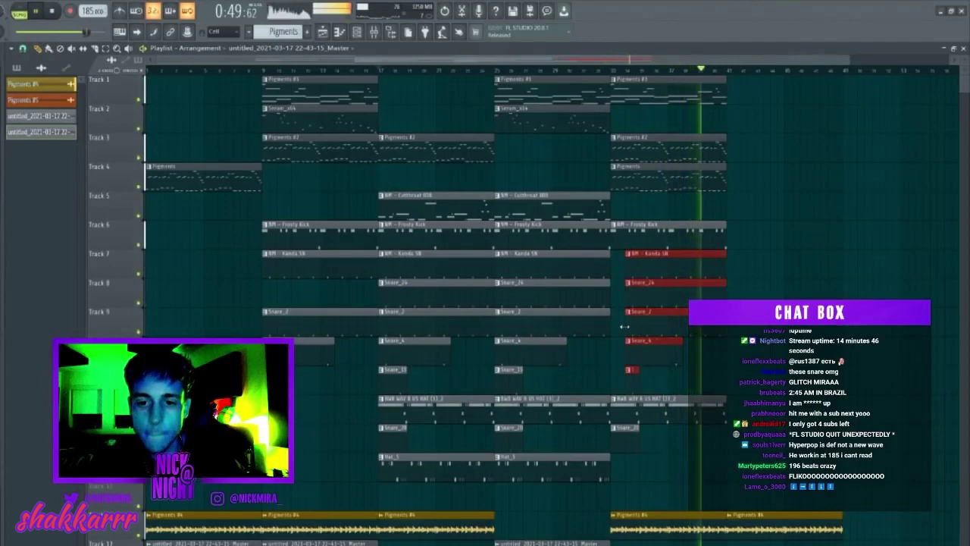
# - Cut the Frosty Kick, BWB hat, Snare_20 and Pigments #4 clips to leave a half-bar gap before bar 34
pyautogui.click(379, 70)
pyautogui.click(612, 70)
pyautogui.scroll(4, 682, 72)
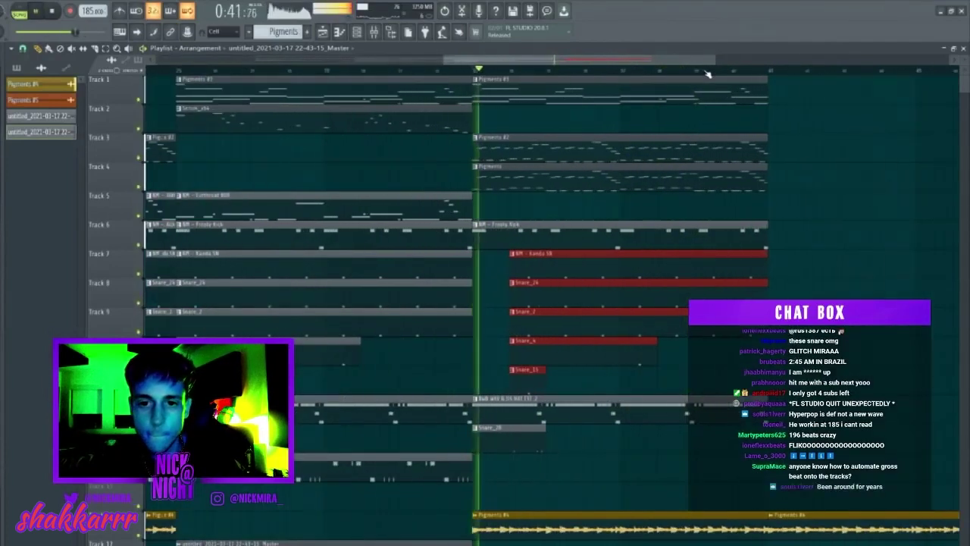
pyautogui.press('space')
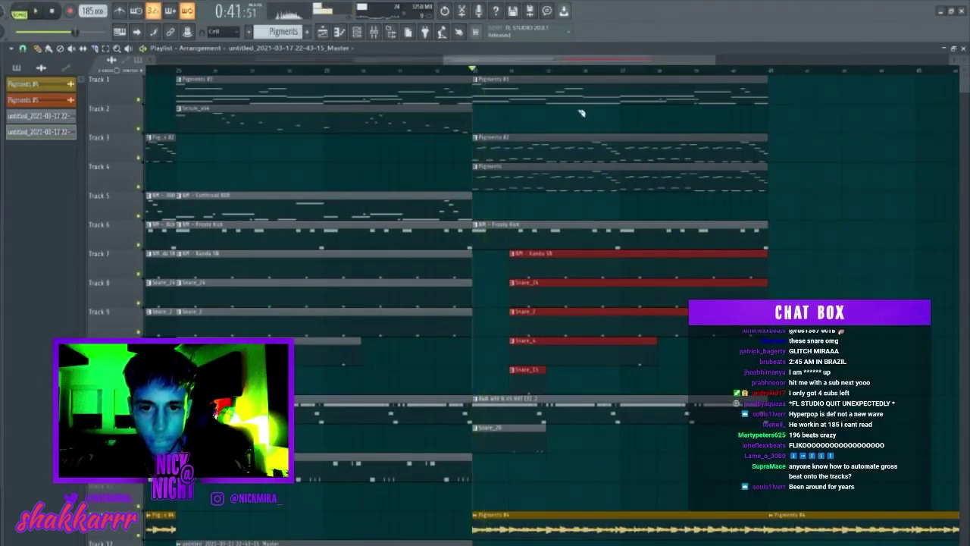
pyautogui.moveTo(493, 484); pyautogui.dragTo(495, 481)
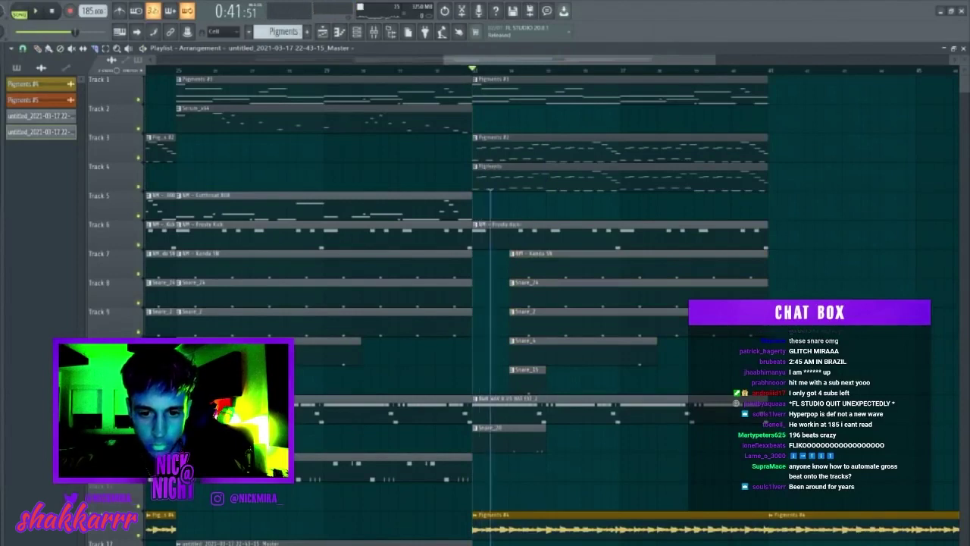
pyautogui.moveTo(510, 541); pyautogui.dragTo(528, 543)
pyautogui.press('space')
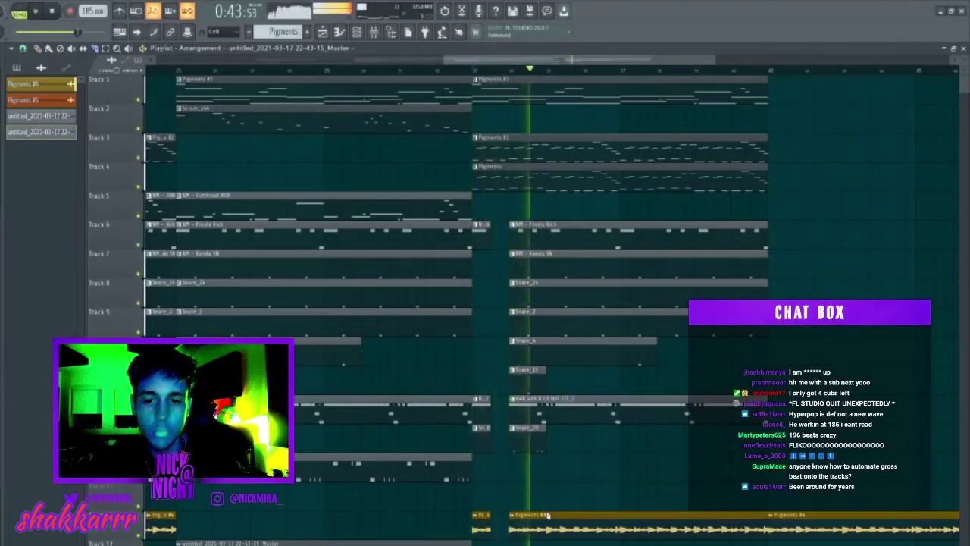
# - Play the song repeatedly from bar 33 to check the drum break
pyautogui.press('space')
pyautogui.press('space')
pyautogui.press('space')
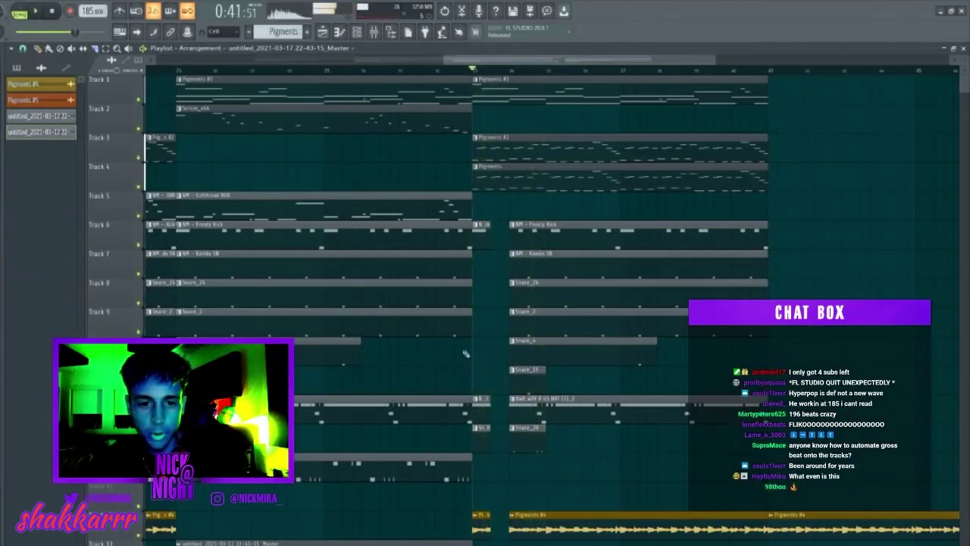
pyautogui.press('space')
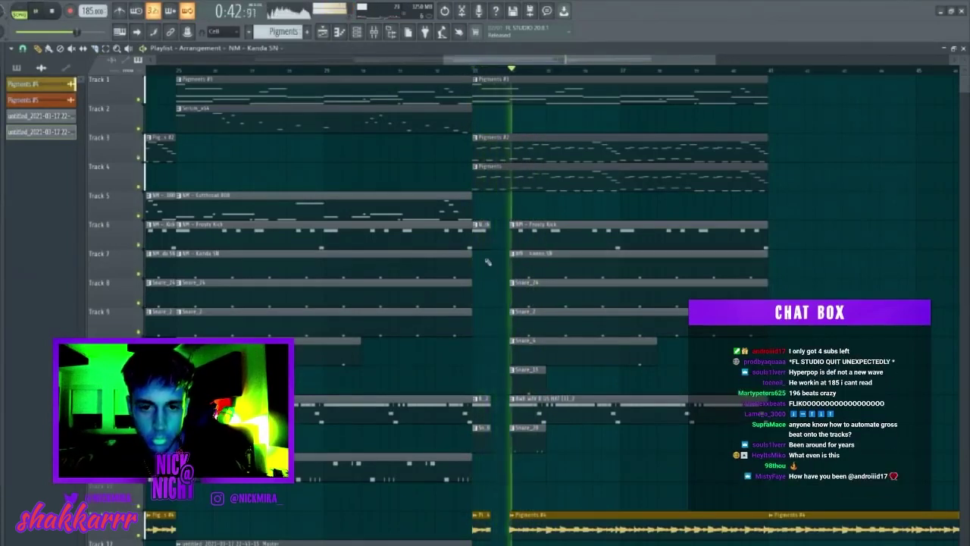
pyautogui.press('space')
pyautogui.press('space')
pyautogui.press('space')
pyautogui.press('space')
pyautogui.press('space')
pyautogui.press('space')
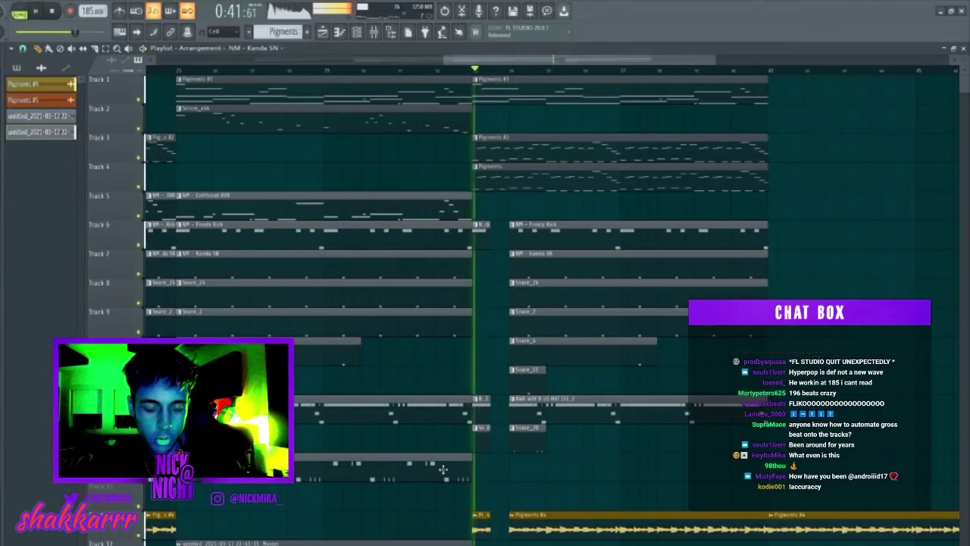
# - Place a Hat_5 clip on Track 14 starting one beat after bar 33
pyautogui.click(443, 468)
pyautogui.press('space')
pyautogui.press('space')
pyautogui.click(481, 467)
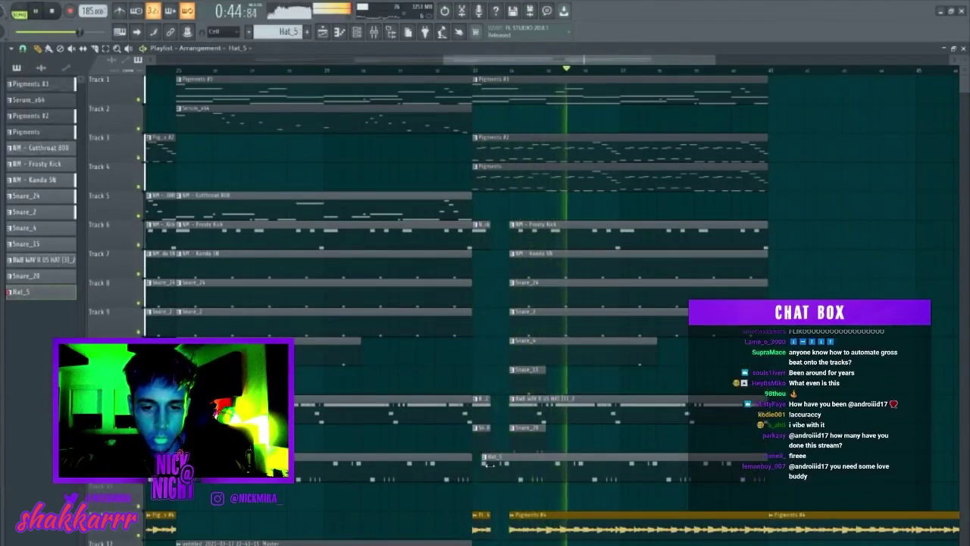
# - Delete the Hat_5 clip at bar 25 and copy the Cutthroat 808 clip on Track 5 from bar 25 to bar 33
pyautogui.scroll(-4, 541, 76)
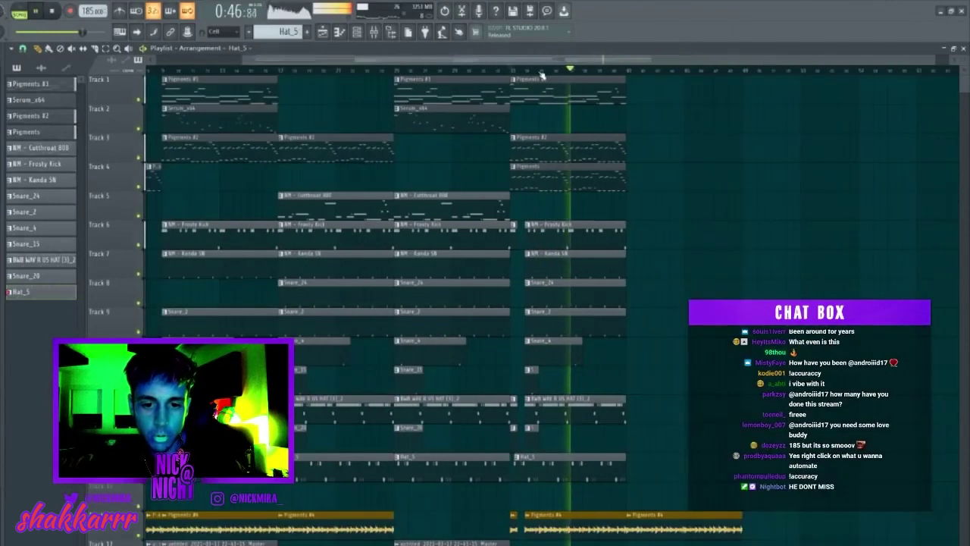
pyautogui.rightClick(465, 459)
pyautogui.moveTo(435, 203); pyautogui.dragTo(523, 200)
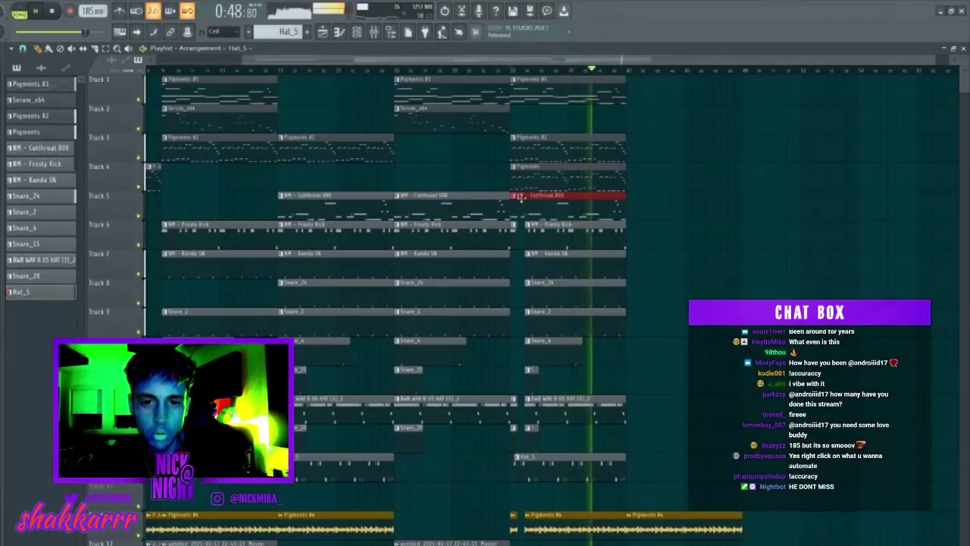
# - Slice the bar 33 Cutthroat 808 clip, remove the short piece just before bar 34, and play the break back
pyautogui.click(538, 71)
pyautogui.scroll(5, 539, 73)
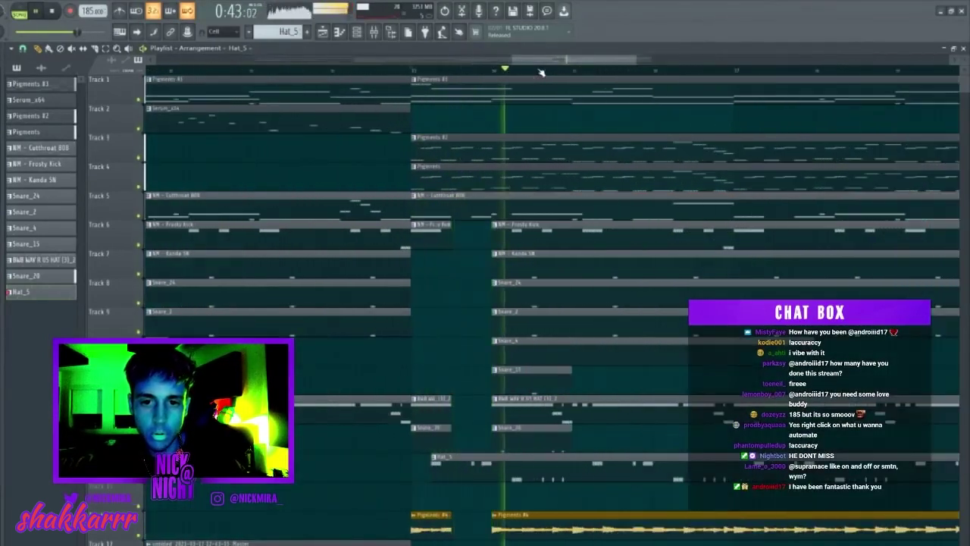
pyautogui.press('space')
pyautogui.press('space')
pyautogui.press('c')
pyautogui.moveTo(496, 205); pyautogui.dragTo(494, 217)
pyautogui.rightClick(479, 209)
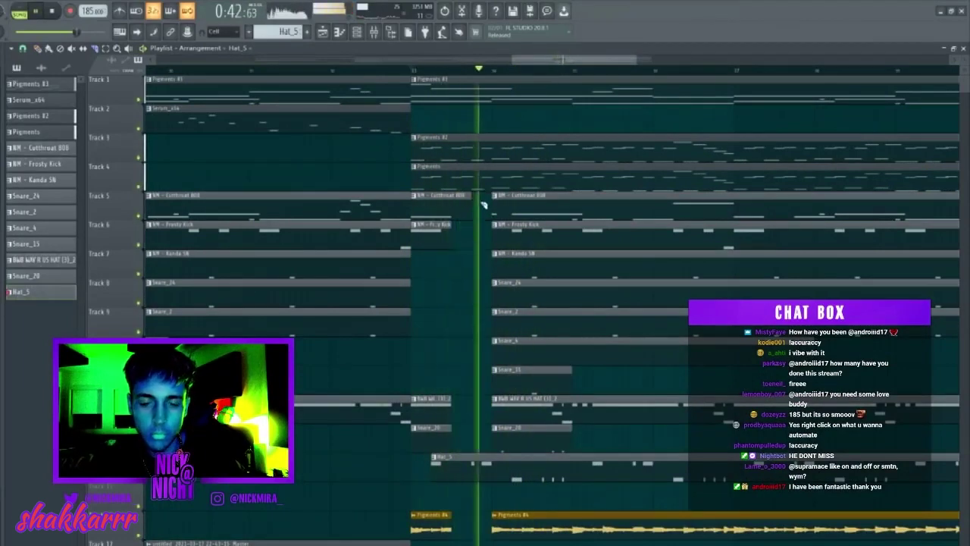
pyautogui.press('space')
pyautogui.press('space')
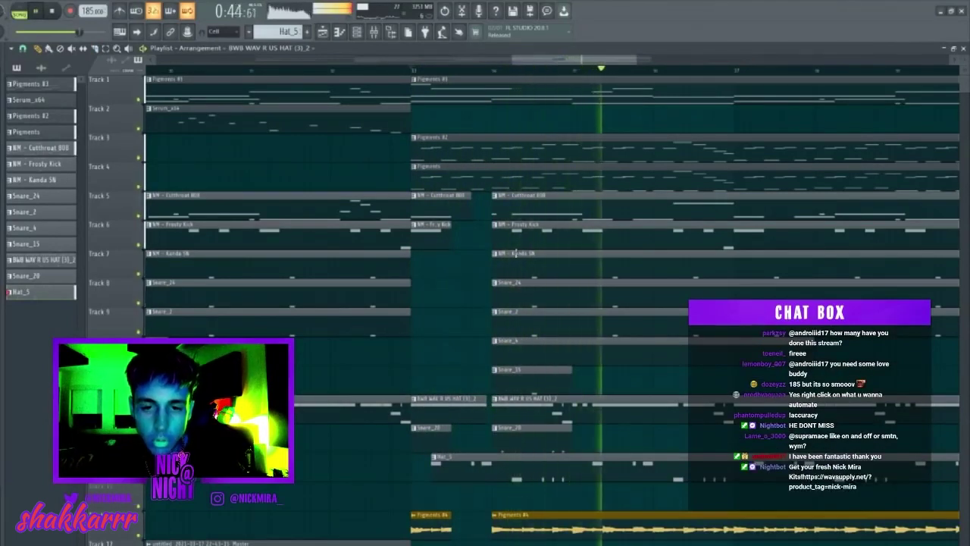
# - Copy the Pigments #3 clip on Track 1 from bar 33 to bar 41
pyautogui.scroll(-3, 481, 72)
pyautogui.scroll(-3, 485, 74)
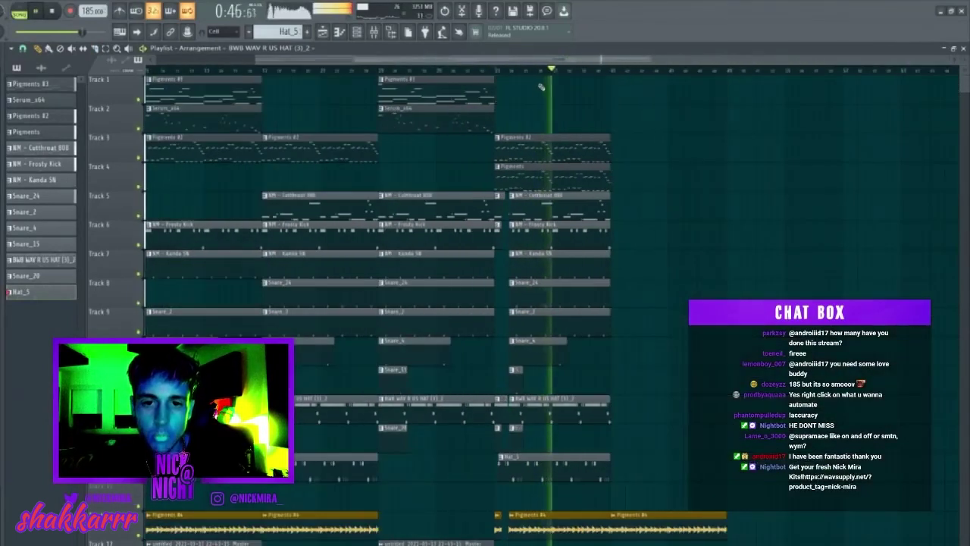
pyautogui.moveTo(579, 99)
pyautogui.mouseDown()
pyautogui.moveTo(565, 92)
pyautogui.moveTo(626, 95)
pyautogui.mouseUp()
pyautogui.scroll(2, 599, 74)
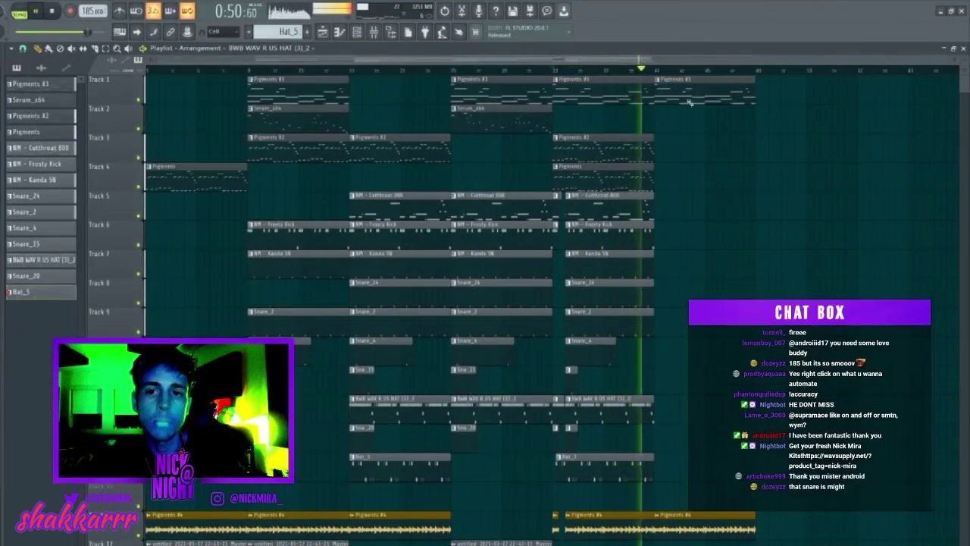
# - Replace the Pigments clip at bar 1 on Track 4 with a Pigments #3 clip on Track 1
pyautogui.rightClick(206, 182)
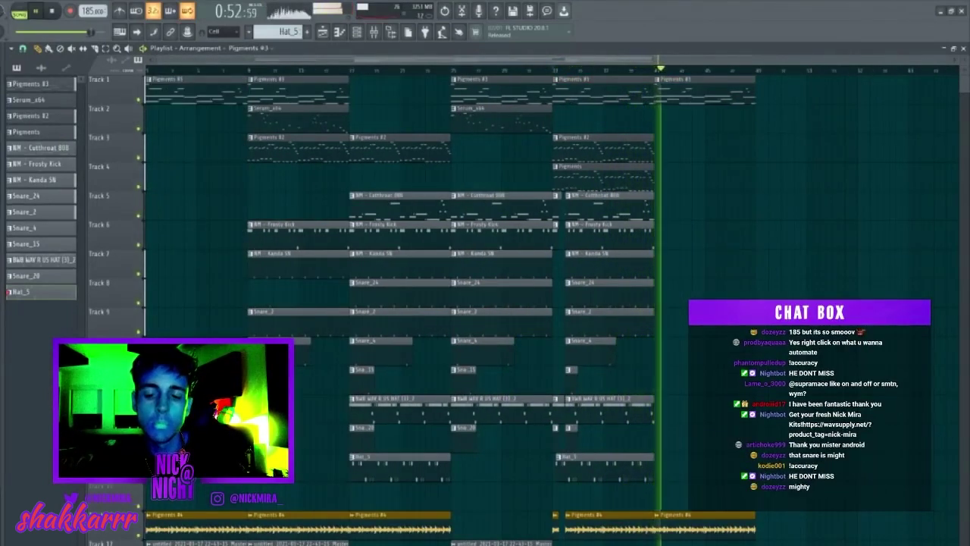
pyautogui.rightClick(687, 523)
pyautogui.hotkey('ctrl', 'z')
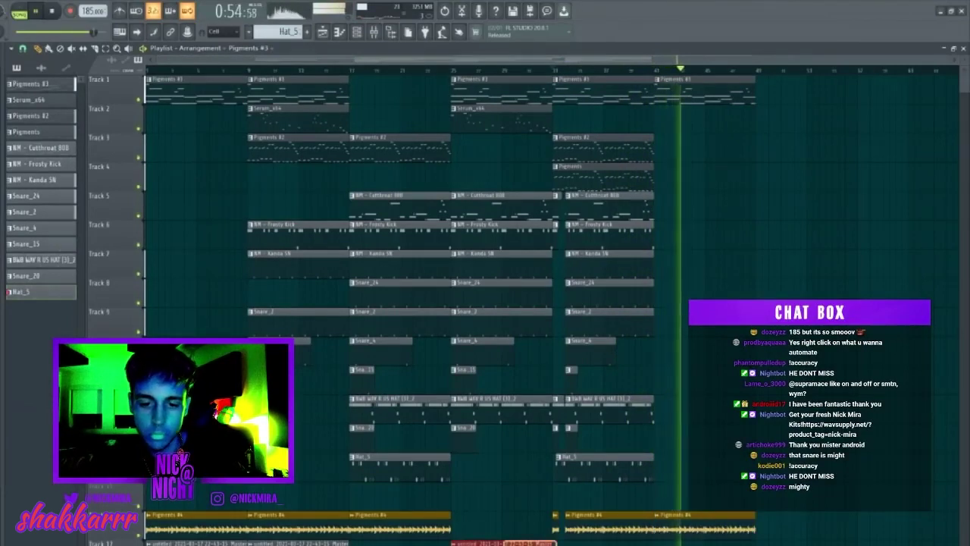
# - Replace the Pigments #3 clip at bar 41 with a Pigments #2 clip on Track 3 and play from bar 41
pyautogui.rightClick(699, 91)
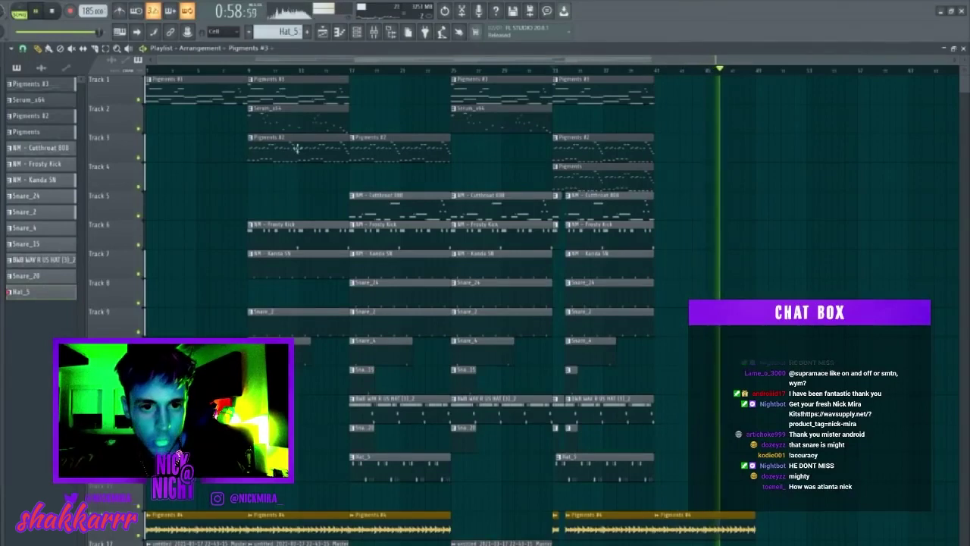
pyautogui.click(657, 141)
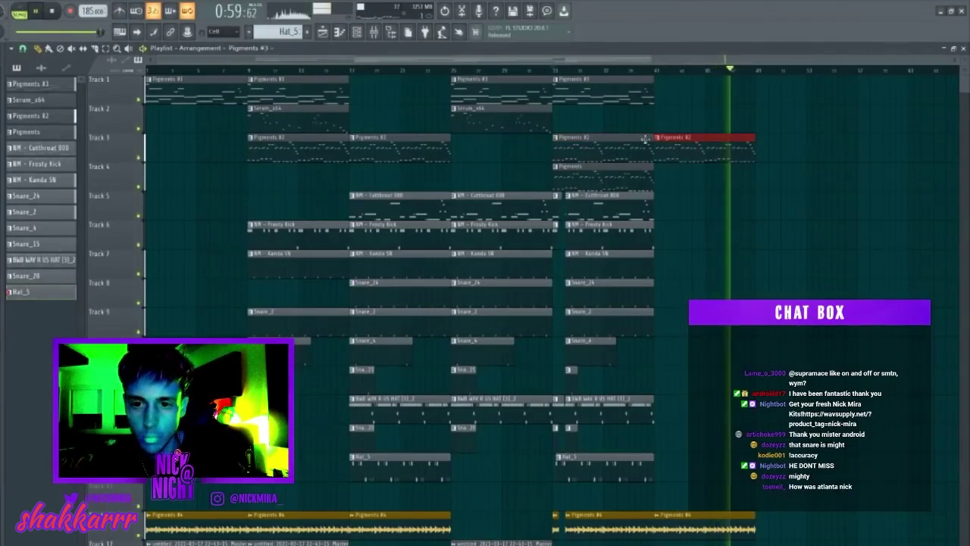
pyautogui.click(657, 70)
# - Bring up the Fruity Chorus effect from the mixer, then close the effect window and the mixer
pyautogui.press('F9')
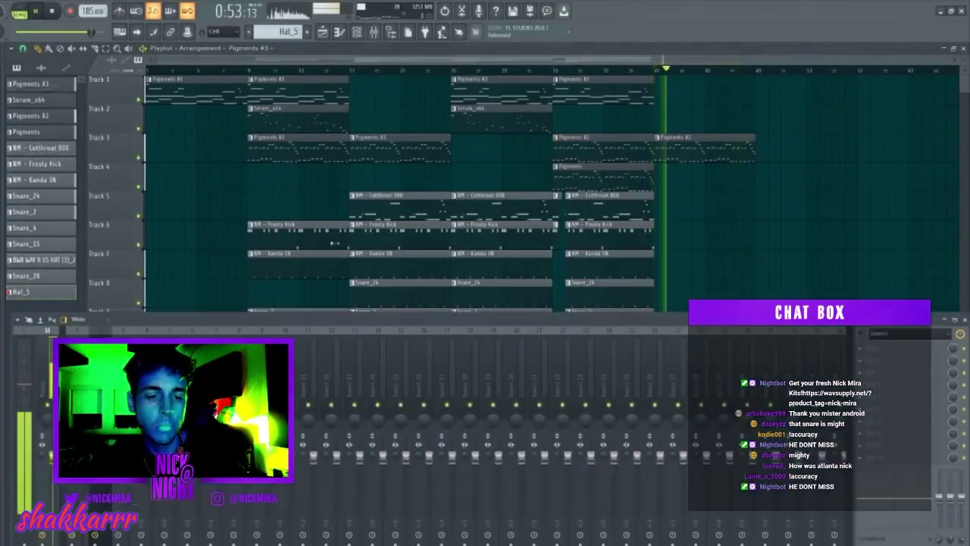
pyautogui.click(877, 361)
pyautogui.click(720, 196)
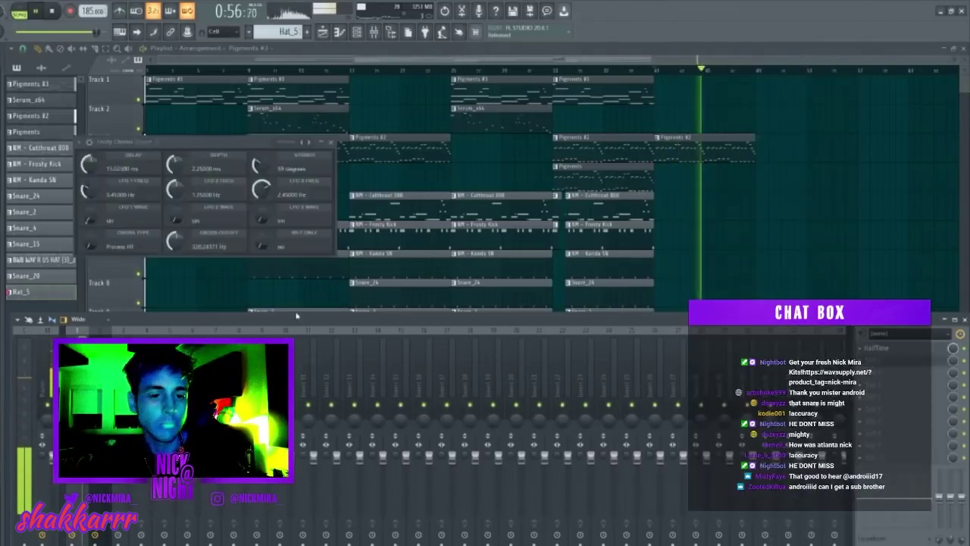
pyautogui.click(331, 142)
pyautogui.press('F9')
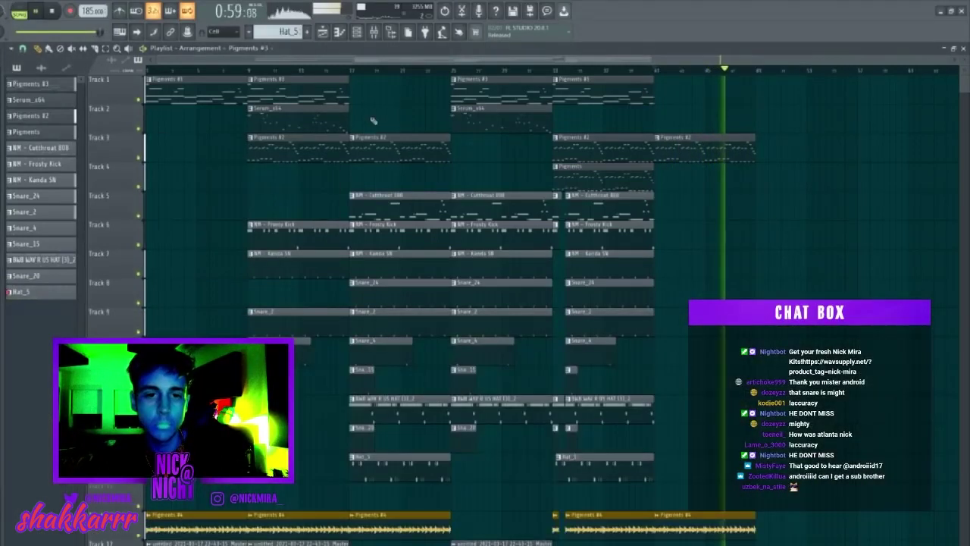
# - Copy the Pigments #2 clip to bar 49 on Track 3 and duplicate the 808 and drum clips from bars 17–41 to bar 41
pyautogui.moveTo(696, 148); pyautogui.dragTo(713, 173)
pyautogui.hotkey('ctrl', 'b')
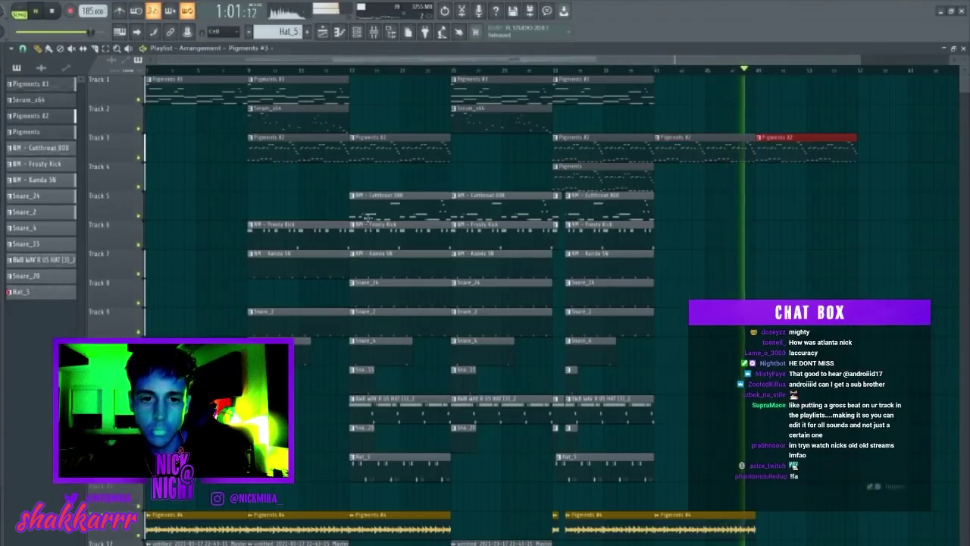
pyautogui.moveTo(359, 209); pyautogui.dragTo(841, 439)
pyautogui.hotkey('ctrl', 'b')
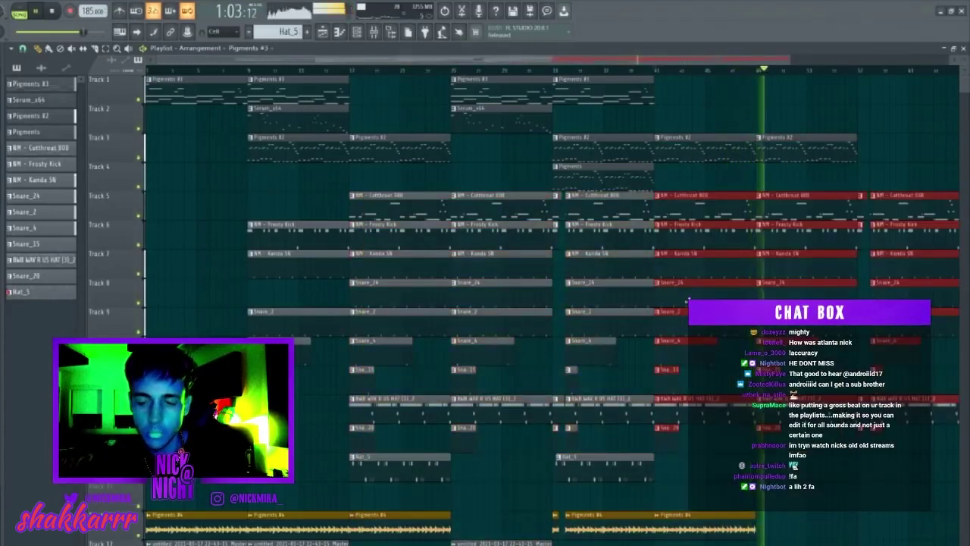
# - Delete the duplicated 808 and drum clips between bars 41 and 49 and those from bar 57 onward
pyautogui.moveTo(709, 194); pyautogui.dragTo(671, 457)
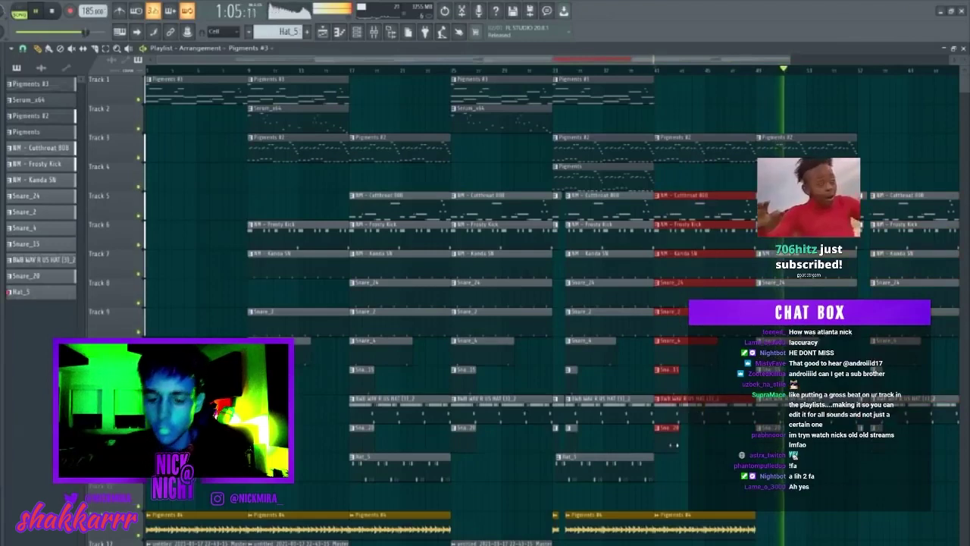
pyautogui.press('Delete')
pyautogui.scroll(-1, 814, 74)
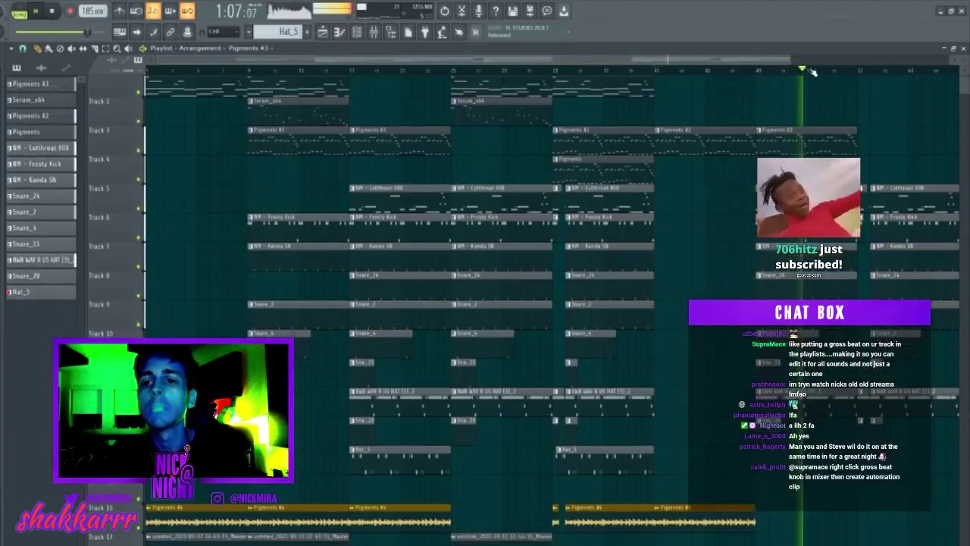
pyautogui.scroll(-1, 813, 74)
pyautogui.moveTo(720, 167); pyautogui.dragTo(841, 453)
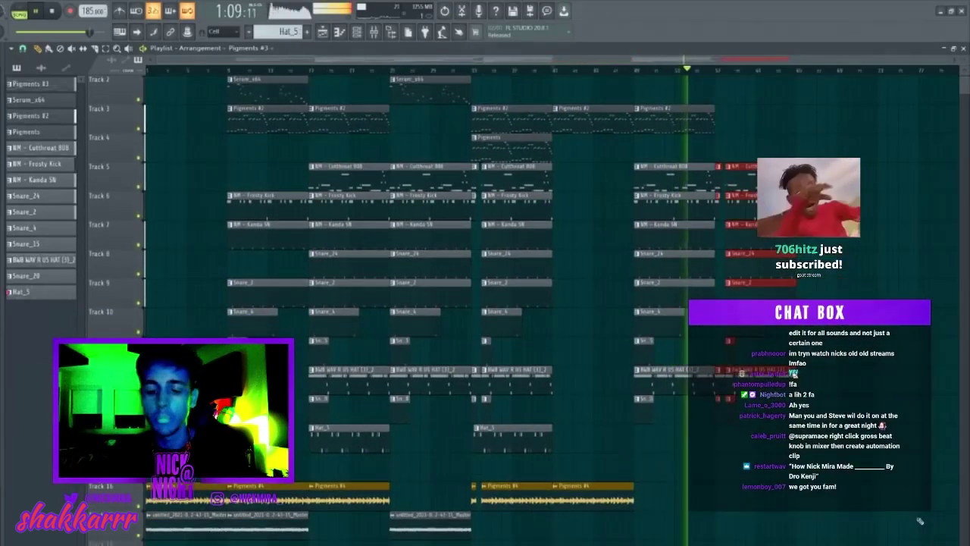
pyautogui.press('Delete')
pyautogui.scroll(1, 289, 216)
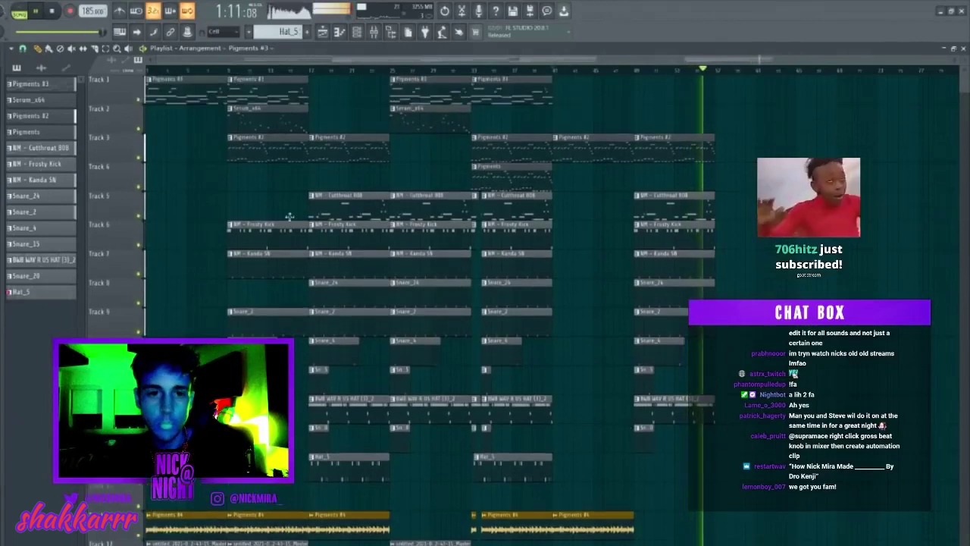
# - Duplicate all melody, drum and audio clips from bars 17–57 to bar 57 and clear the selection
pyautogui.moveTo(314, 89); pyautogui.dragTo(727, 536)
pyautogui.hotkey('ctrl', 'b')
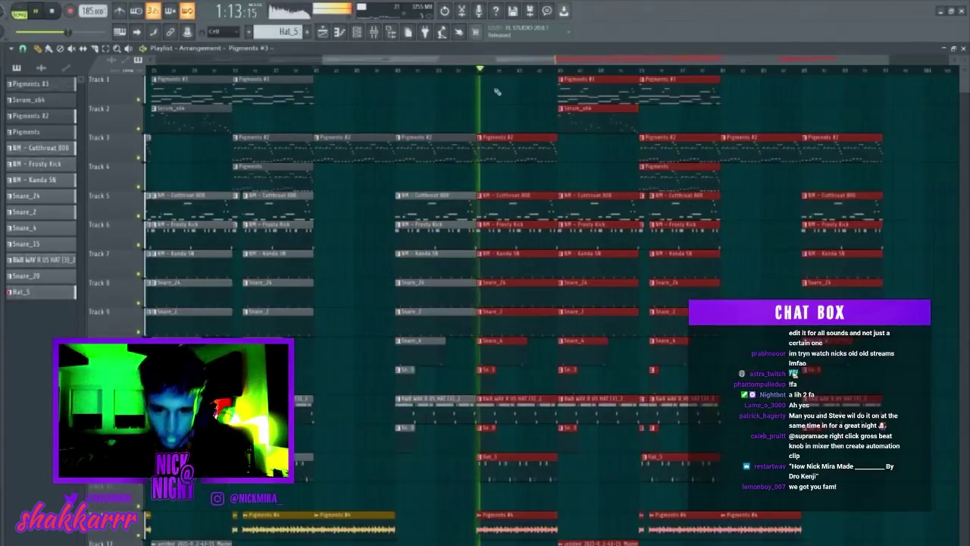
pyautogui.scroll(-1, 496, 76)
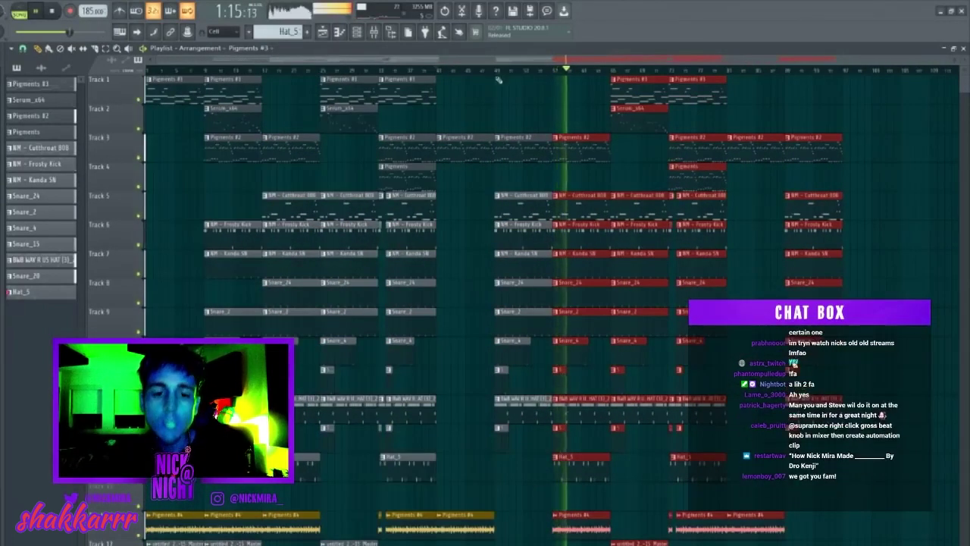
pyautogui.scroll(-5, 499, 78)
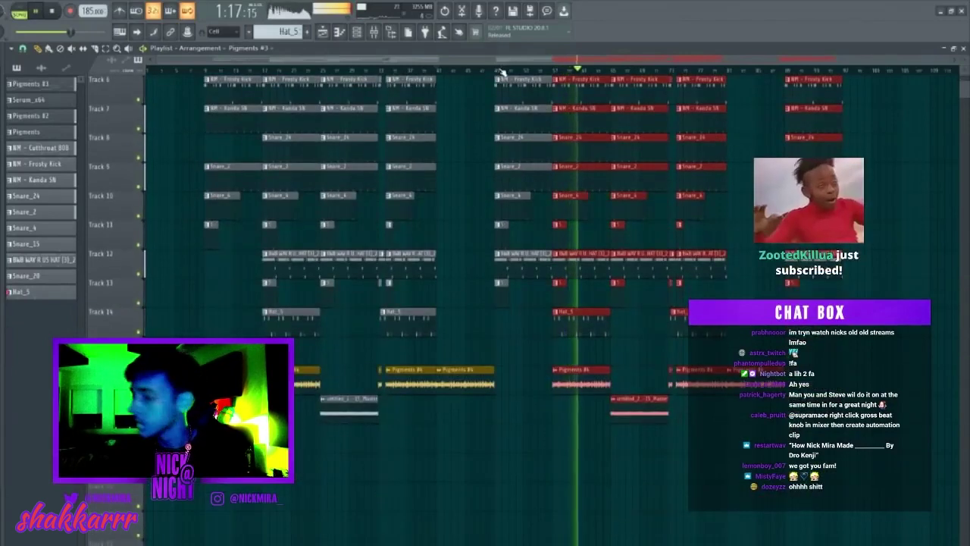
pyautogui.scroll(5, 681, 173)
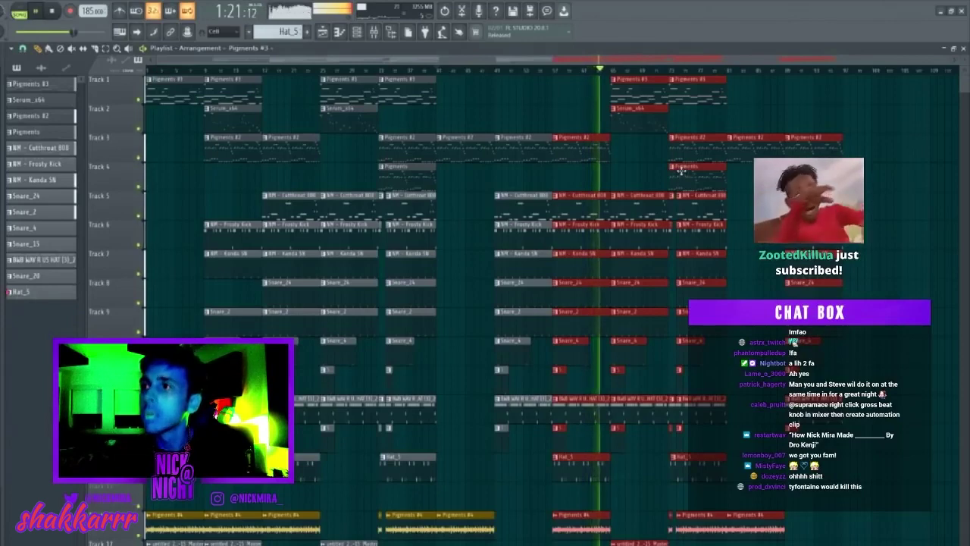
pyautogui.hotkey('ctrl', 'd')
pyautogui.hotkey('ctrl', 'z')
pyautogui.hotkey('ctrl', 'b')
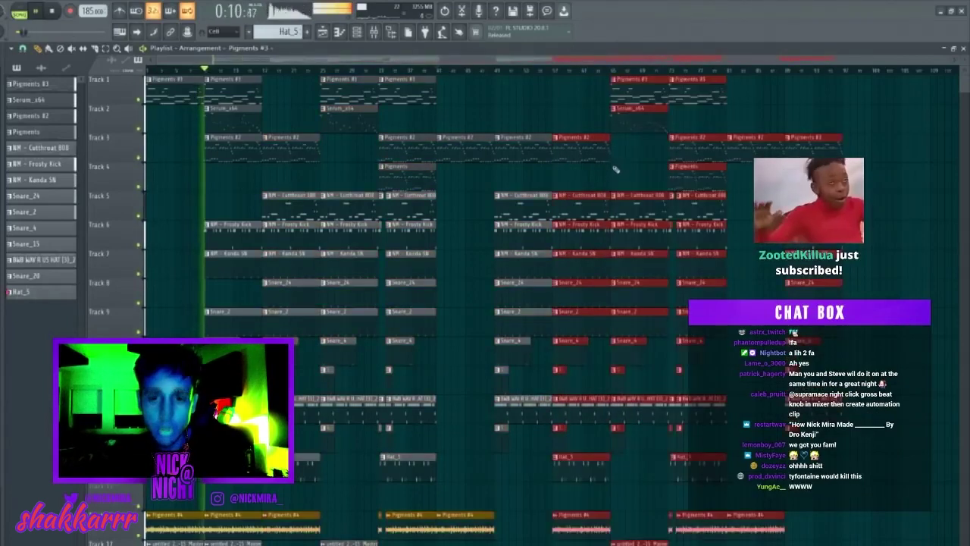
pyautogui.hotkey('ctrl', 'd')
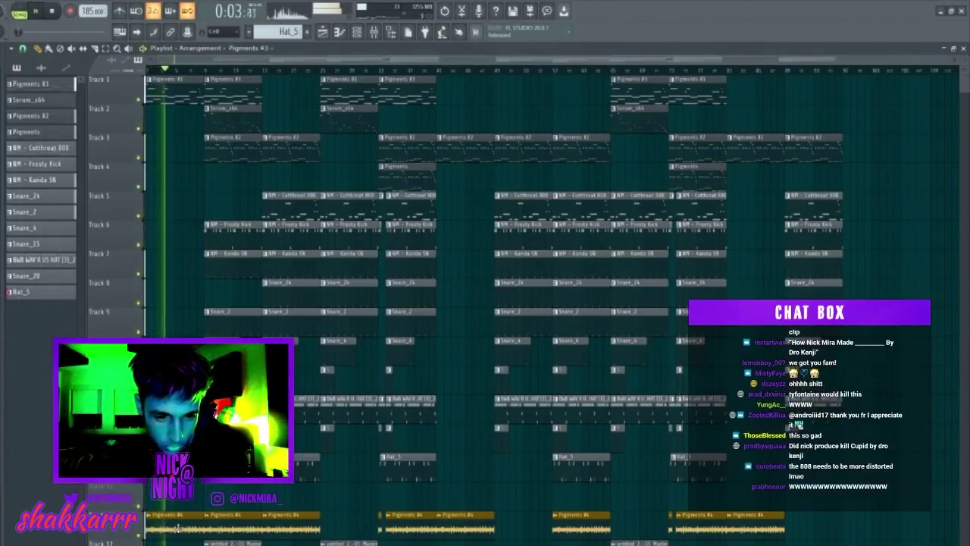
# - Make the Pigments audio clip at bar 1 on Track 16 unique, set its time-stretching mode to Stretch and lower its pitch
pyautogui.click(150, 516)
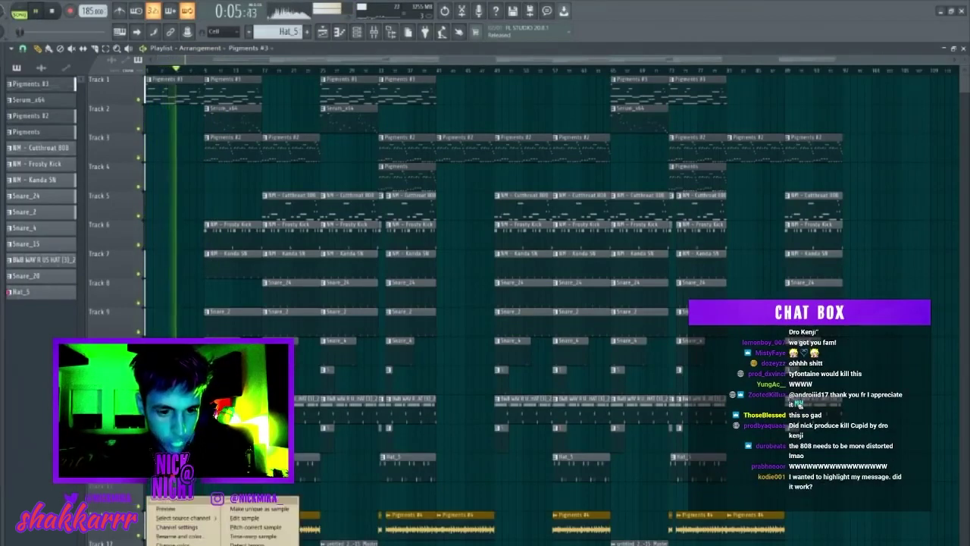
pyautogui.click(178, 526)
pyautogui.click(314, 184)
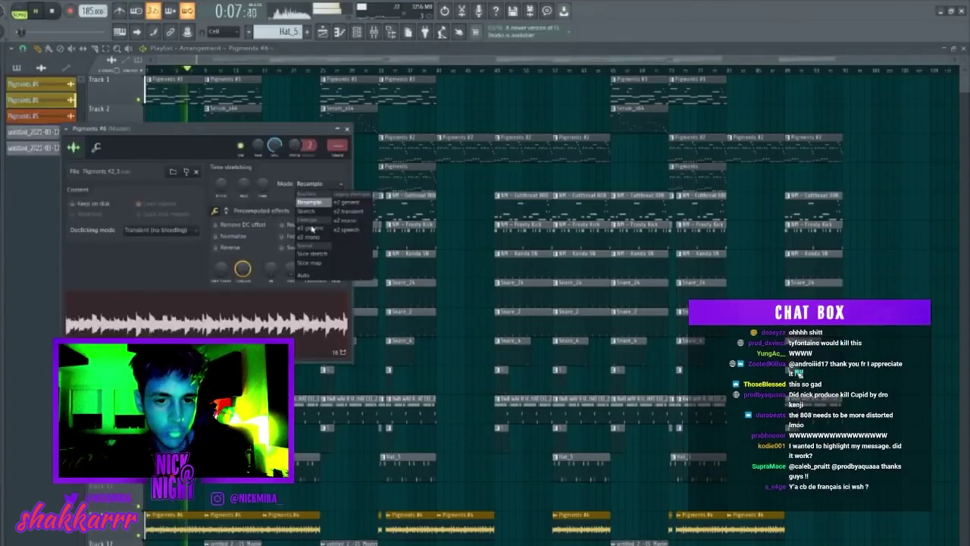
pyautogui.click(306, 211)
pyautogui.click(314, 184)
pyautogui.click(306, 211)
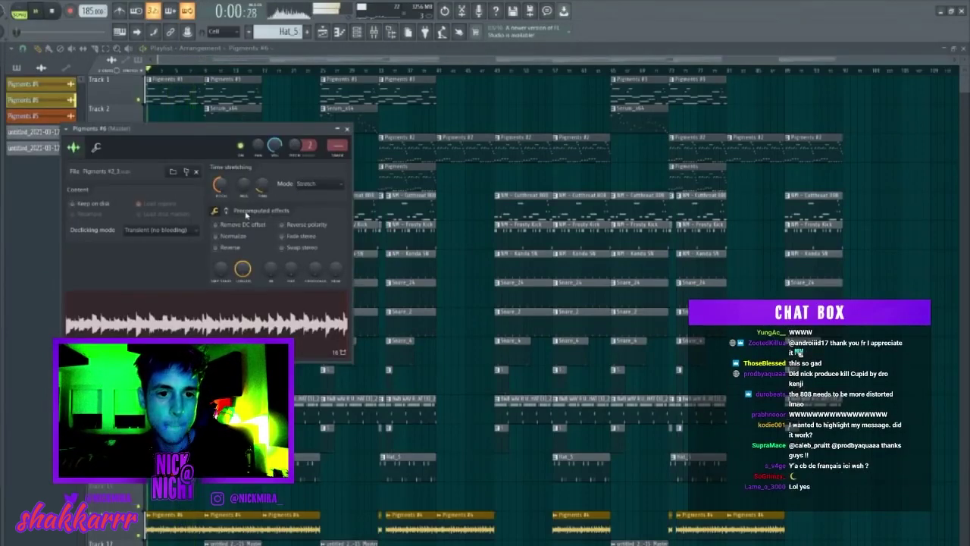
# - Set the time-stretching mode of the Pigments #4 audio clip at bar 9 to Stretch and reset its pitch
pyautogui.doubleClick(235, 527)
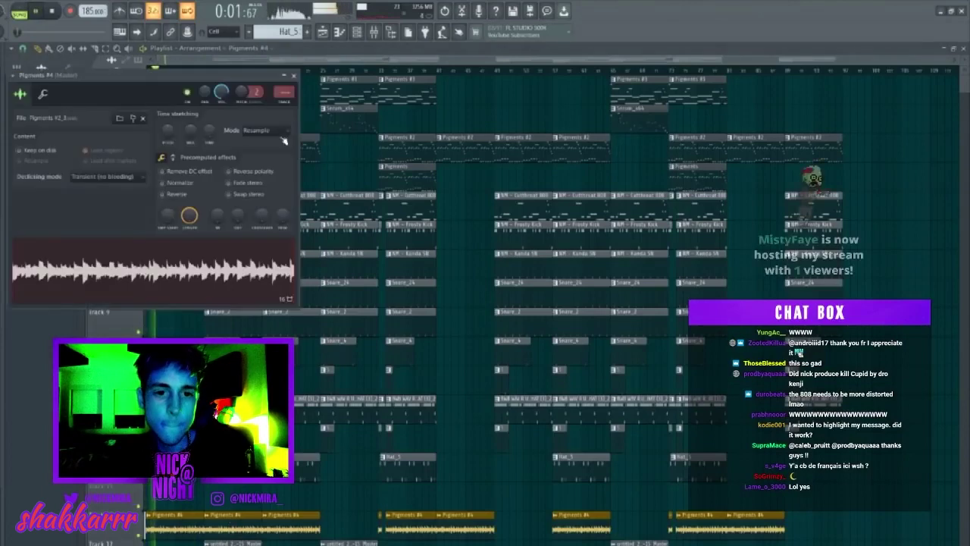
pyautogui.click(256, 132)
pyautogui.click(250, 157)
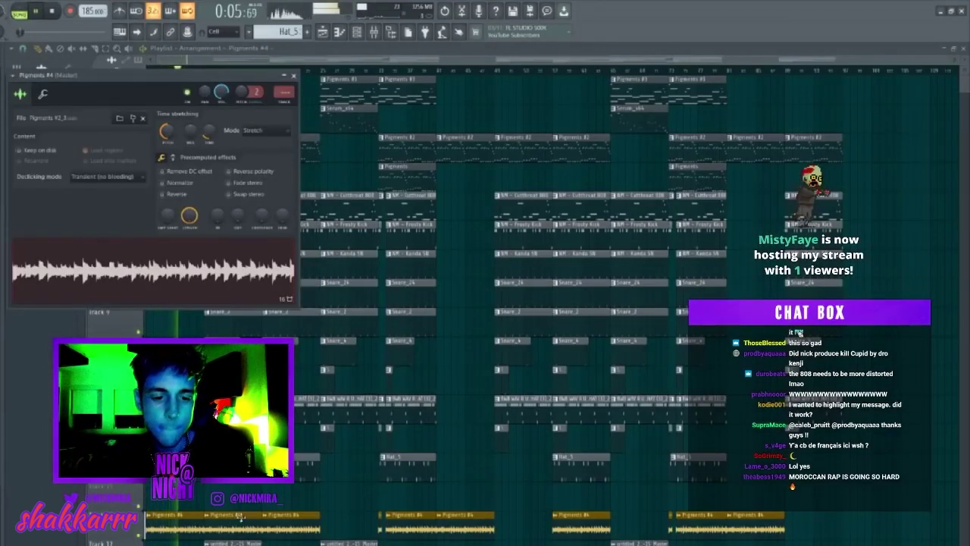
pyautogui.rightClick(169, 135)
pyautogui.click(182, 141)
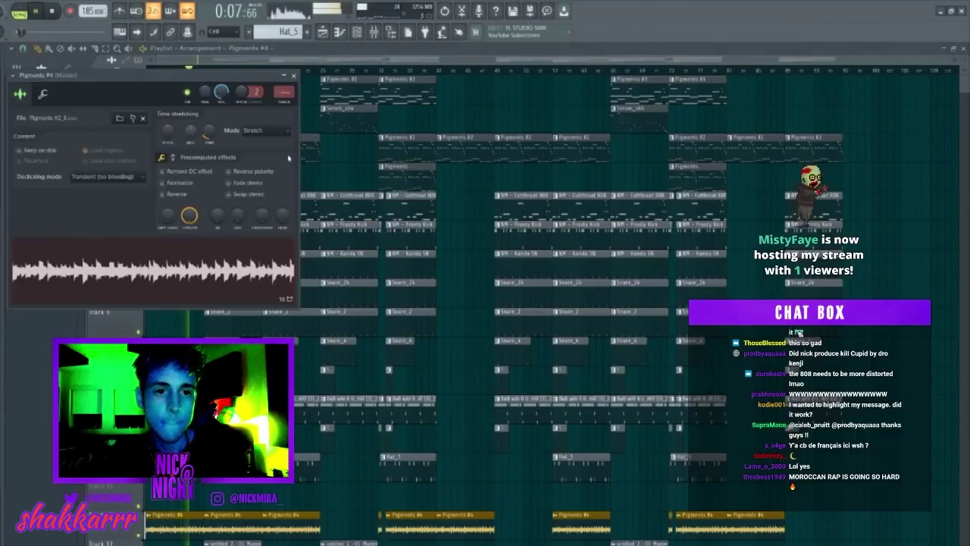
pyautogui.click(294, 76)
# - Replace the Pigments #3 clip at bar 1 with a Pigments #2 clip on Track 3 and play the intro
pyautogui.rightClick(173, 95)
pyautogui.press('space')
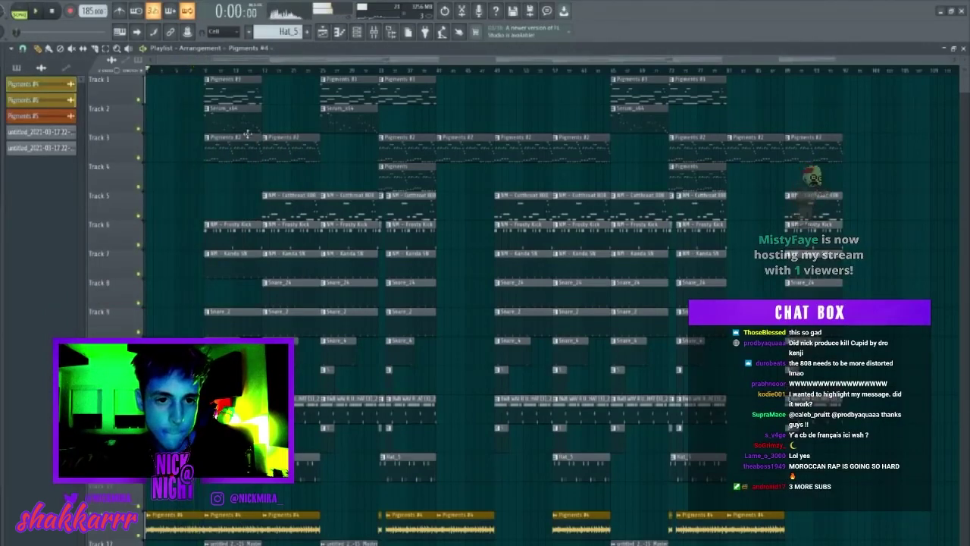
pyautogui.click(239, 141)
pyautogui.click(155, 150)
pyautogui.press('space')
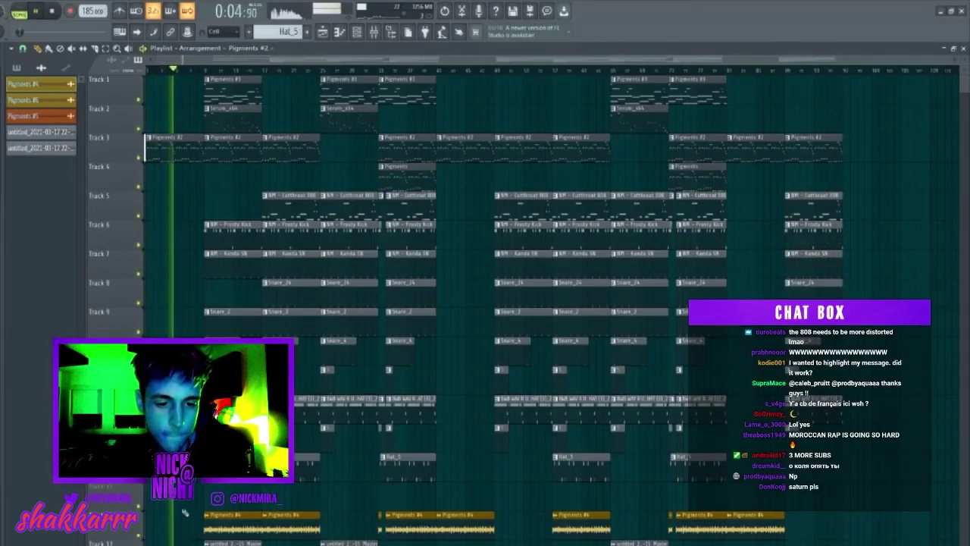
# - Trim the first Pigments audio clip on Track 16 to start at bar 5 and restart playback
pyautogui.moveTo(147, 518); pyautogui.dragTo(168, 519)
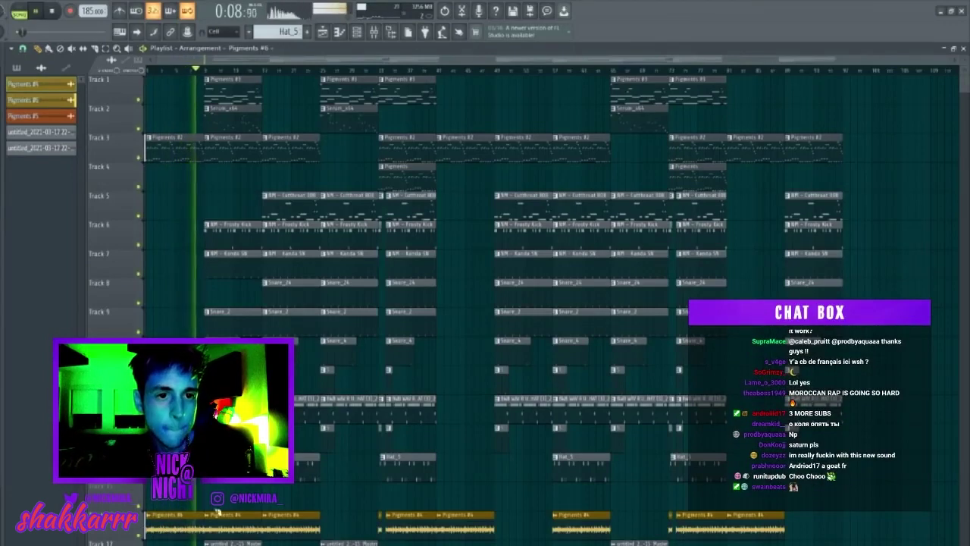
pyautogui.moveTo(178, 524); pyautogui.dragTo(183, 525)
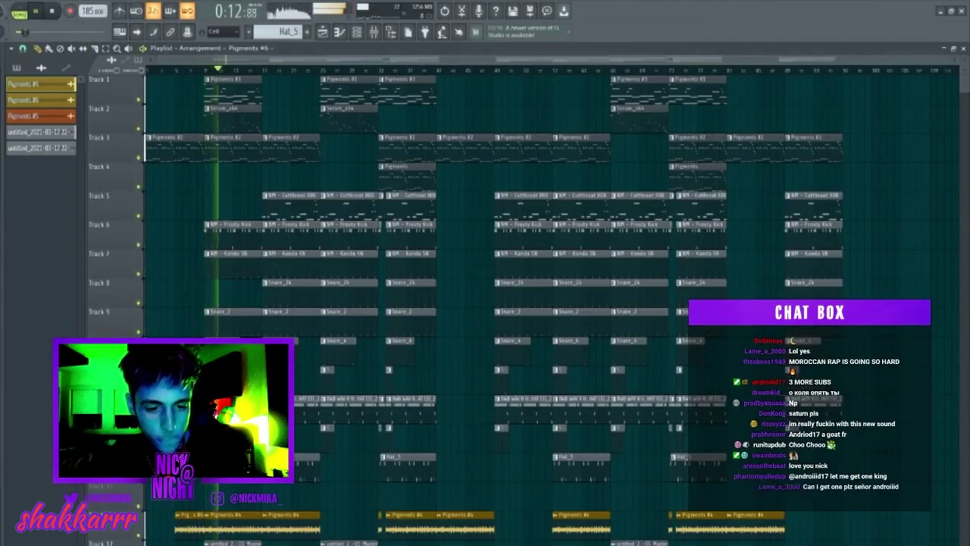
pyautogui.press('space')
# - Make the untitled Master audio clip at bar 1 on Track 17 unique and lower its time-stretching pitch
pyautogui.click(150, 543)
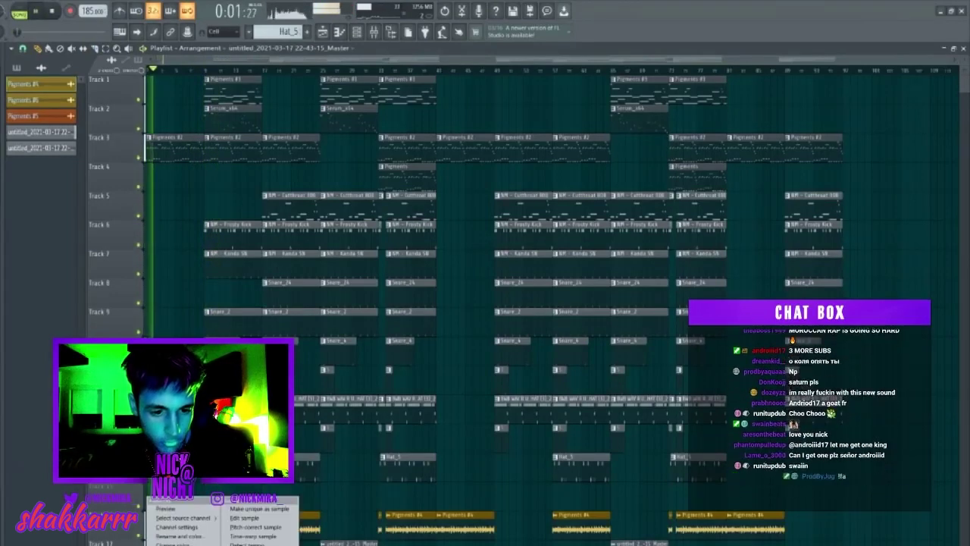
pyautogui.click(177, 526)
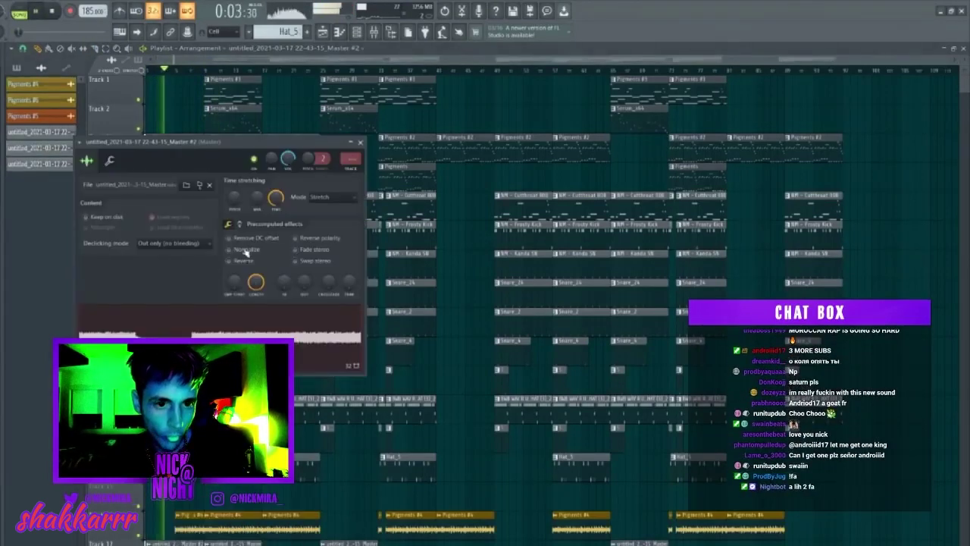
pyautogui.press('space')
pyautogui.moveTo(232, 197); pyautogui.dragTo(227, 203)
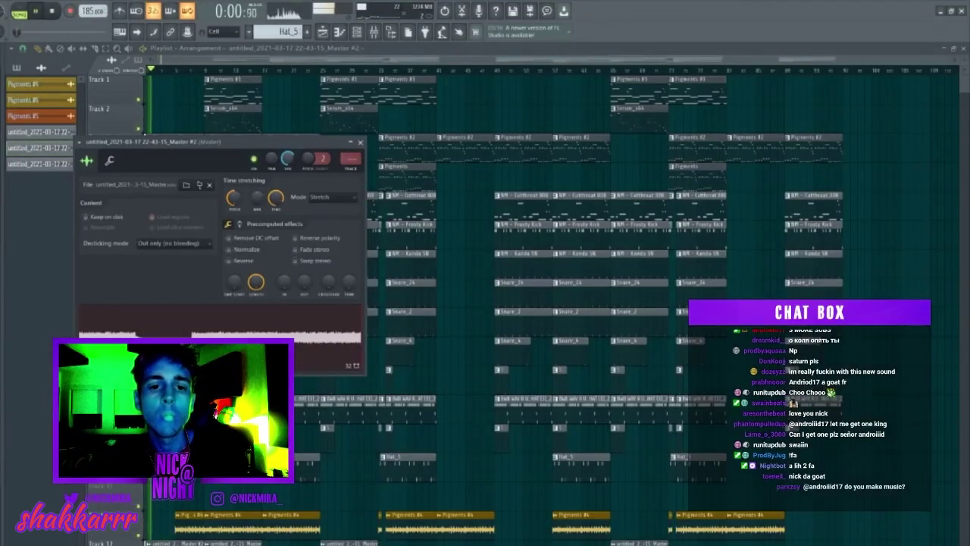
pyautogui.press('Escape')
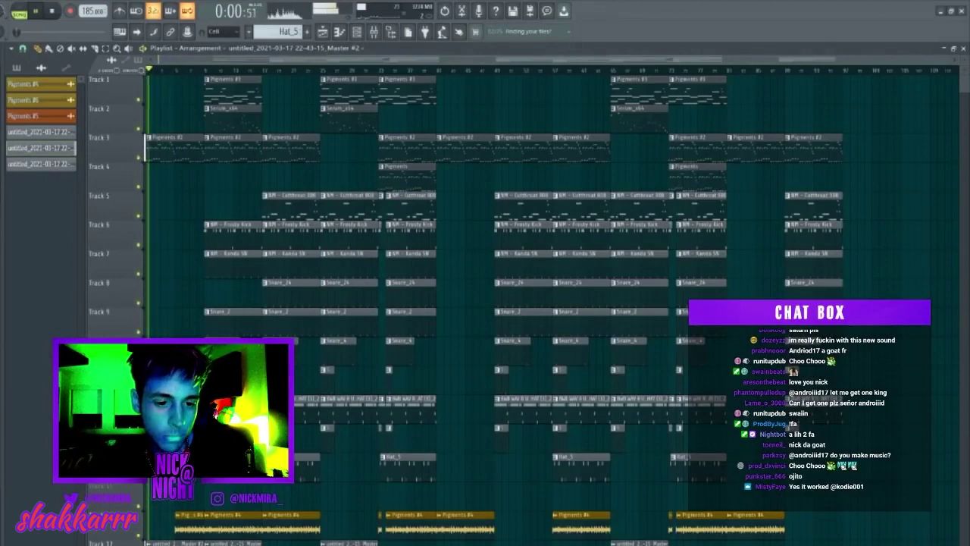
# - Trim the first Track 17 audio clip to start at bar 5 and place a Pigments clip at bar 1 on Track 4
pyautogui.press('space')
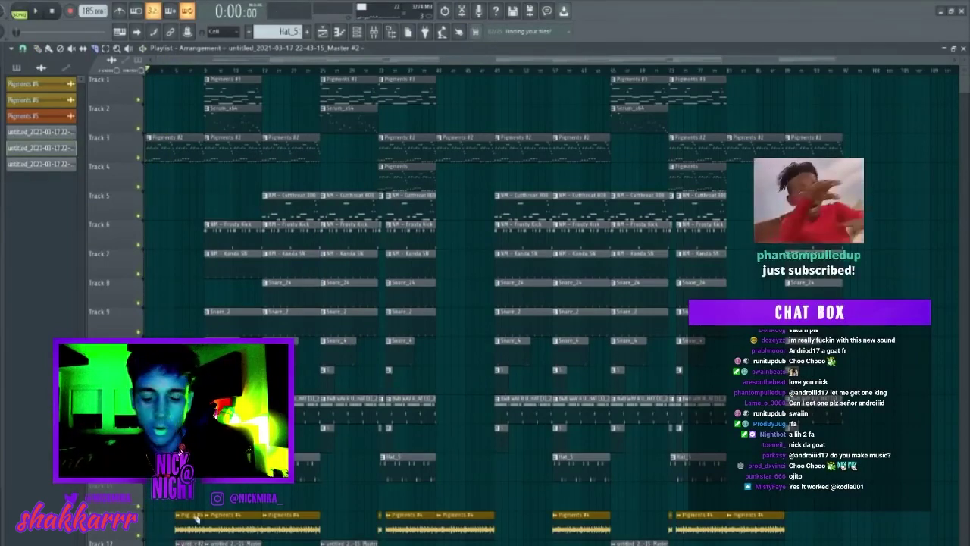
pyautogui.press('space')
pyautogui.click(176, 184)
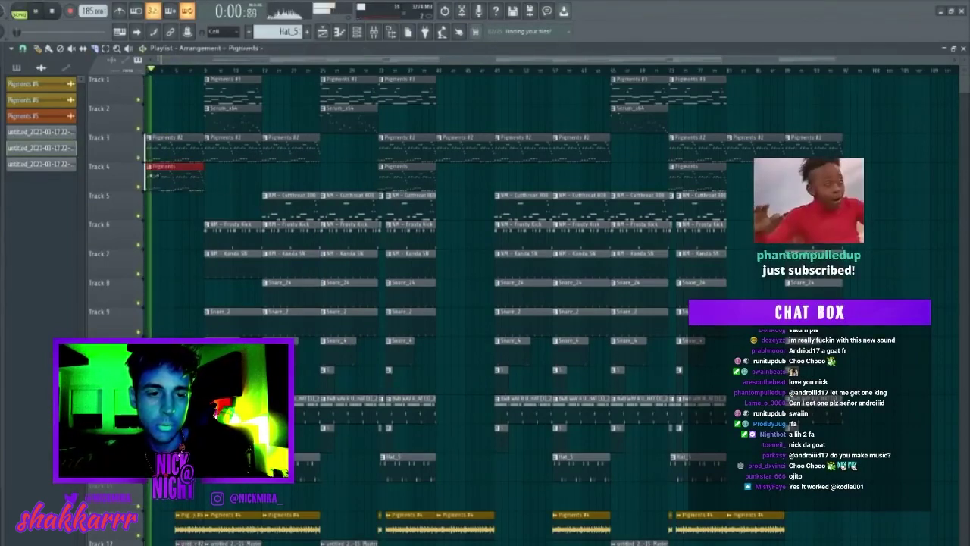
# - Replace the Pigments clip at bar 1 on Track 4 with a Serum_x64 clip on Track 2 and play the intro
pyautogui.press('space')
pyautogui.rightClick(176, 184)
pyautogui.click(234, 92)
pyautogui.click(176, 92)
pyautogui.rightClick(176, 92)
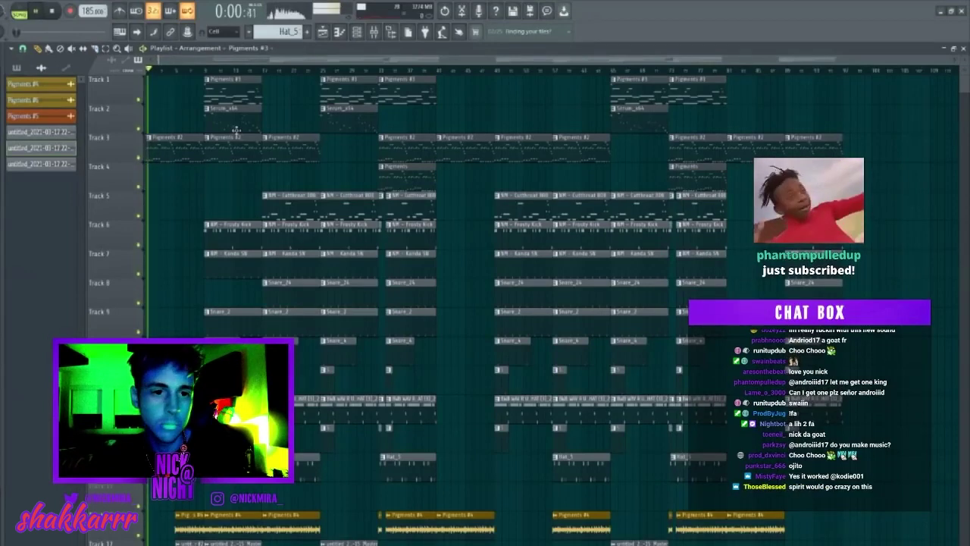
pyautogui.click(234, 126)
pyautogui.click(176, 122)
pyautogui.press('space')
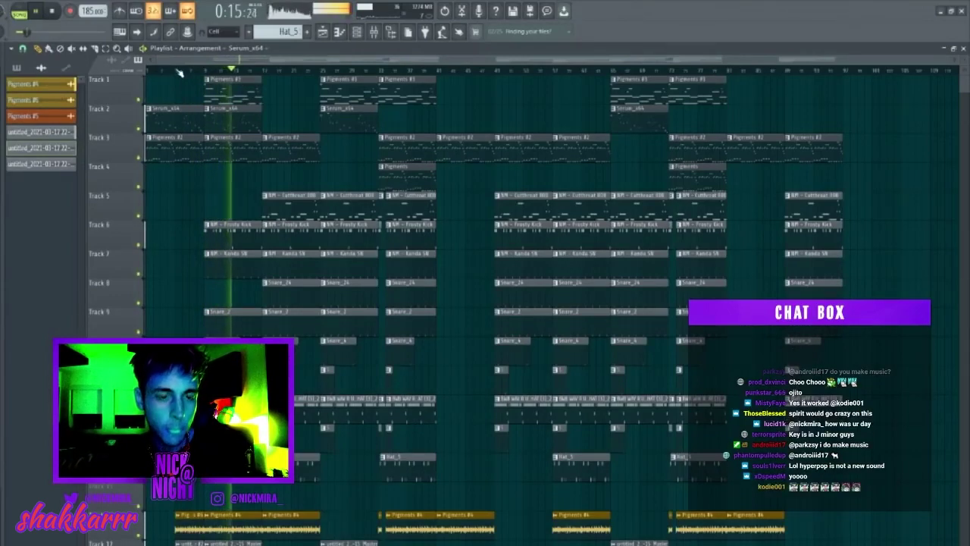
# - Inspect the sampler settings of the two untitled Master audio clips while the intro plays
pyautogui.doubleClick(227, 543)
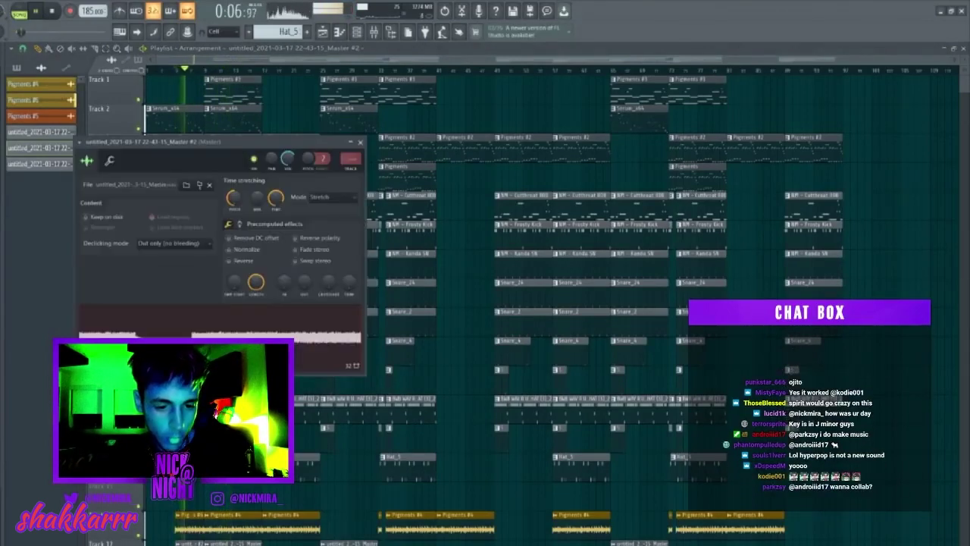
pyautogui.press('Escape')
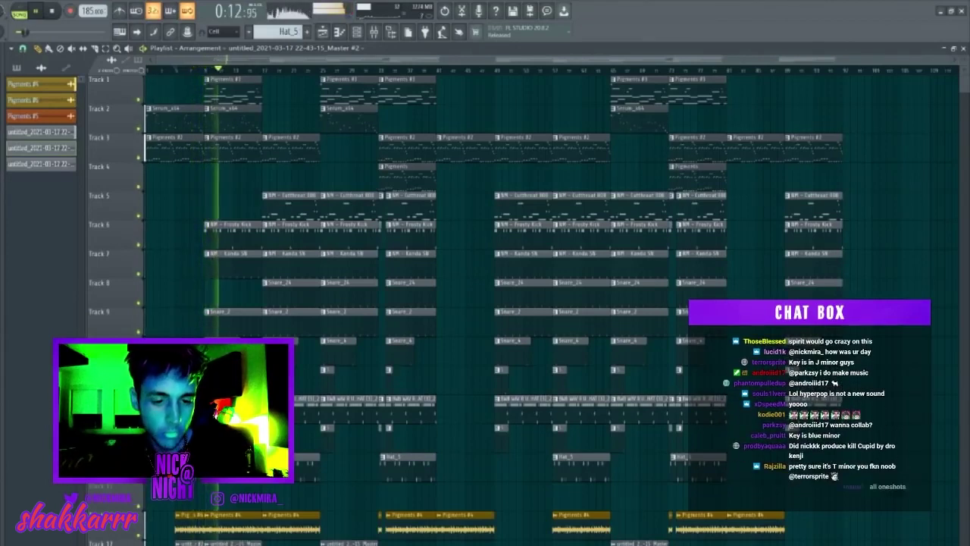
pyautogui.doubleClick(41, 132)
pyautogui.click(320, 102)
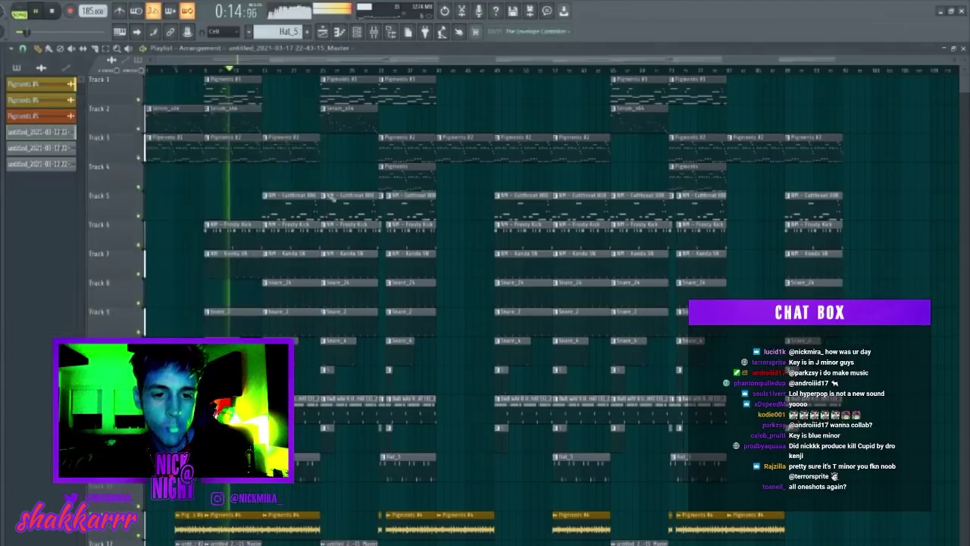
# - Replace the Snare_2 clip at bar 9 on Track 9 with a Snare_24 clip on Track 8 and make it unique
pyautogui.click(235, 310)
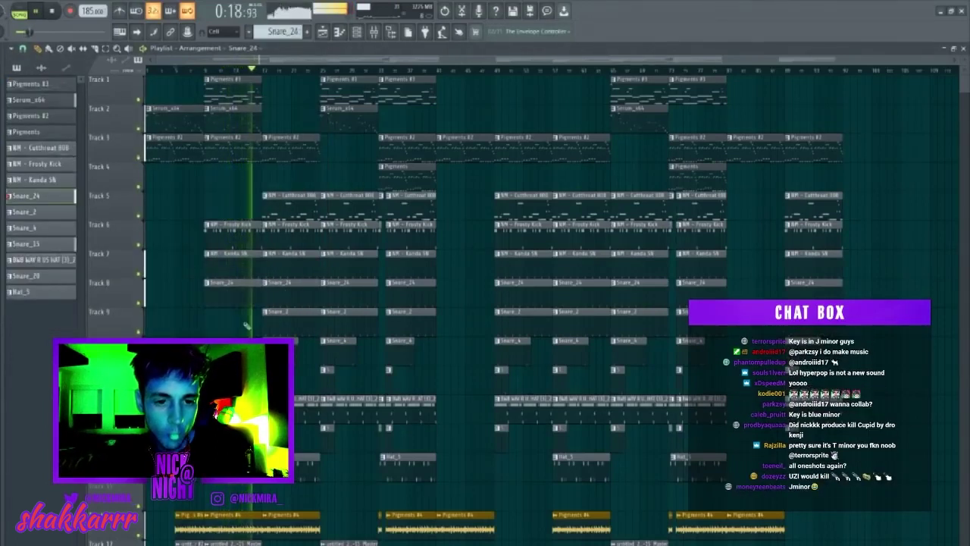
pyautogui.click(207, 284)
pyautogui.click(249, 300)
# - Transpose the notes of the unique Snare_24 #2 pattern down several semitones, checking the Snare_24 channel settings
pyautogui.doubleClick(254, 301)
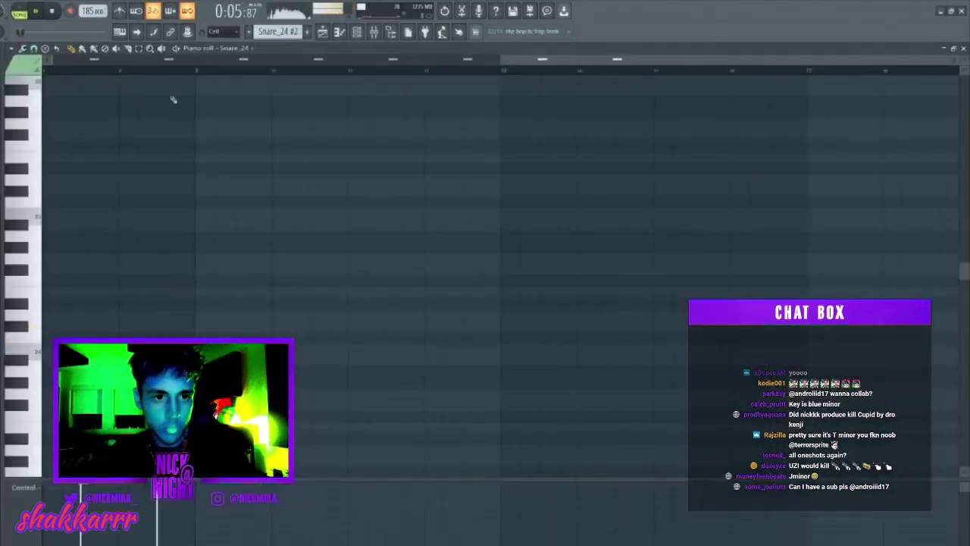
pyautogui.hscroll(-3, 193, 72)
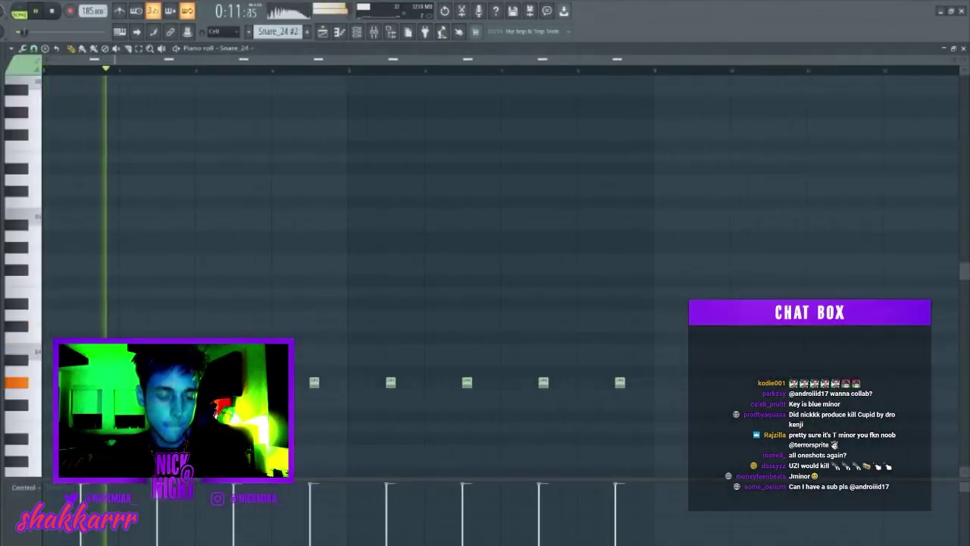
pyautogui.press('F7')
pyautogui.click(180, 313)
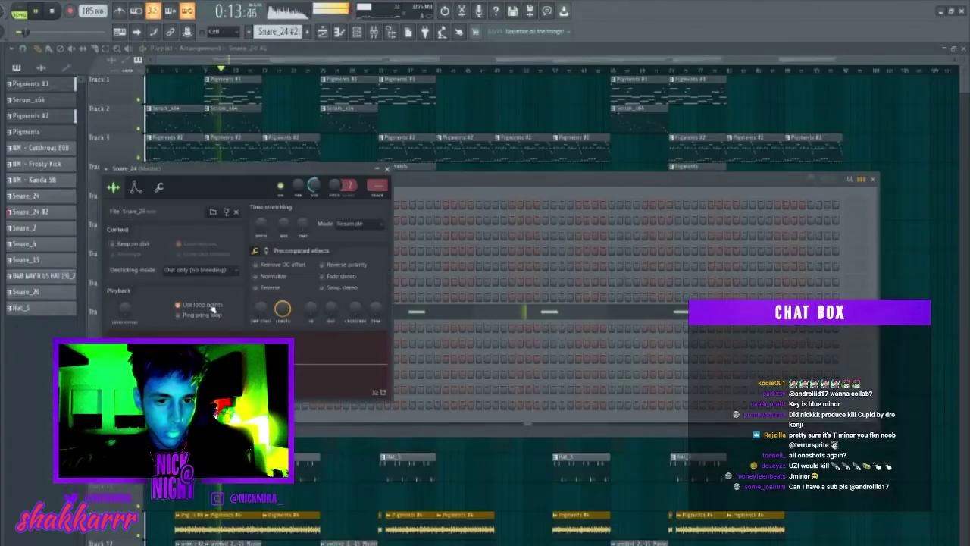
pyautogui.press('Escape')
pyautogui.click(239, 312)
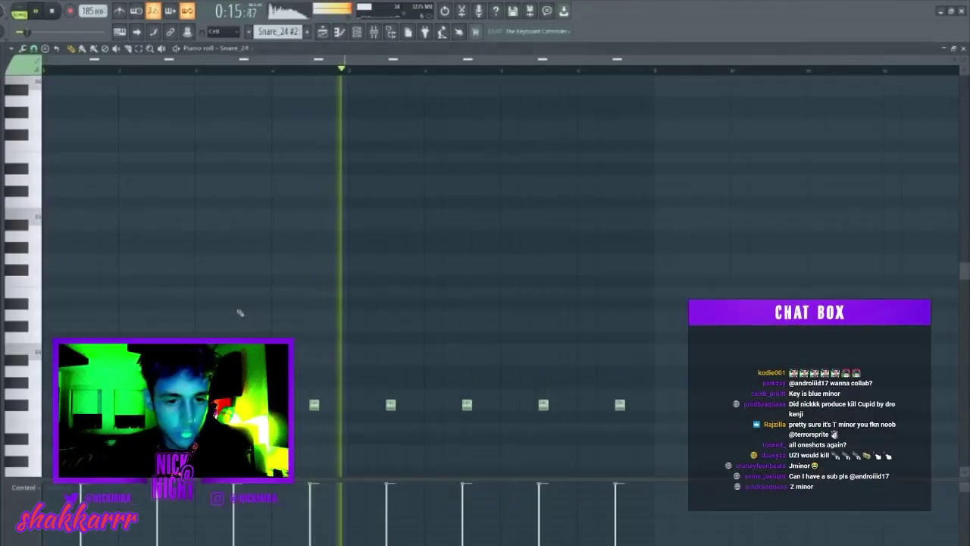
pyautogui.press('Escape')
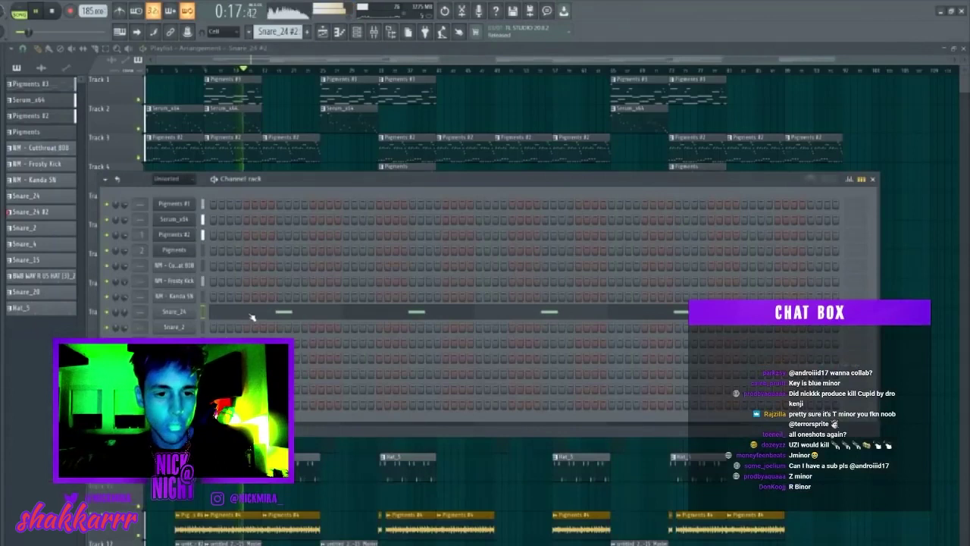
# - Raise the Snare_24 #2 notes by one semitone and view the original Snare_24 notes at bar 17 for comparison
pyautogui.click(252, 317)
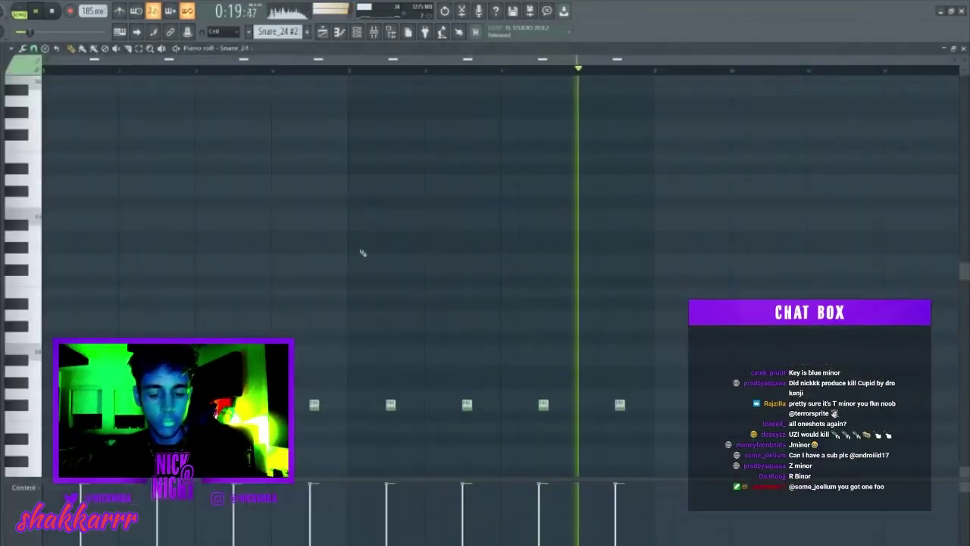
pyautogui.hotkey('shift', 'Up')
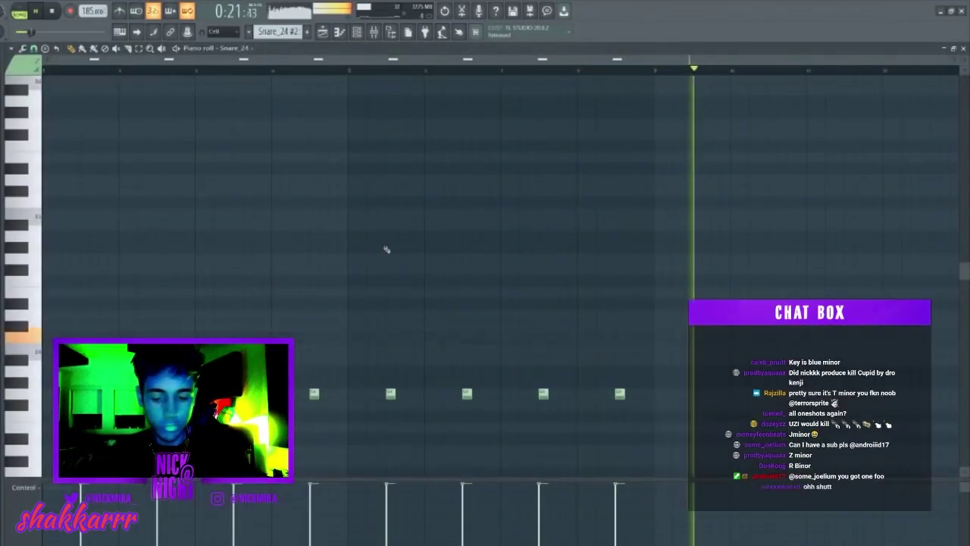
pyautogui.press('Escape')
pyautogui.press('F6')
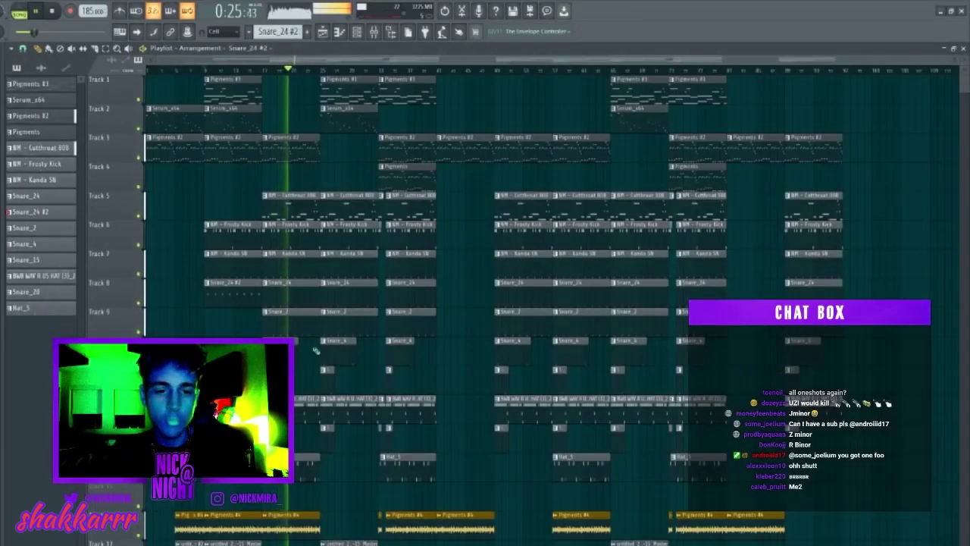
pyautogui.click(294, 294)
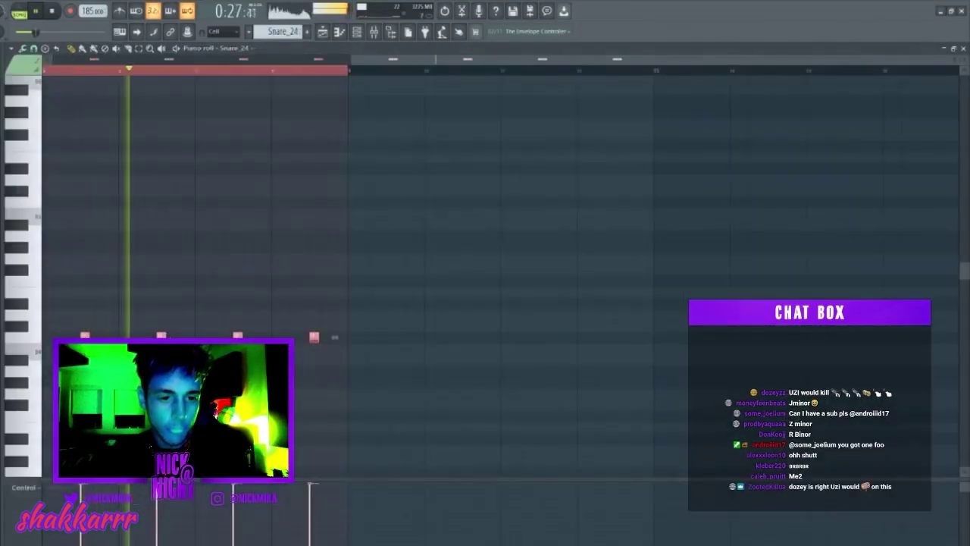
pyautogui.press('Escape')
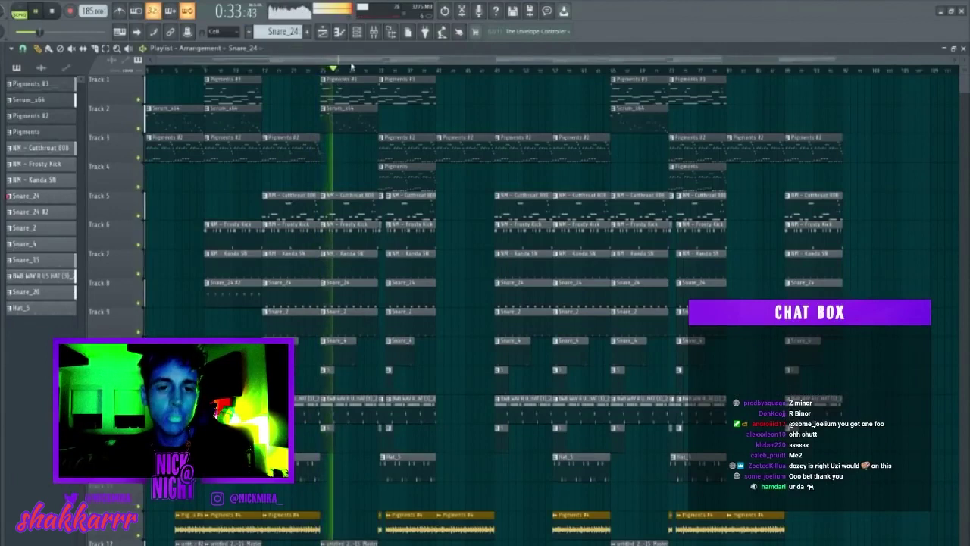
# - Cut a gap of about three beats between bars 27 and 28 in the clips on Tracks 5 to 17 and play from bar 25
pyautogui.scroll(3, 350, 67)
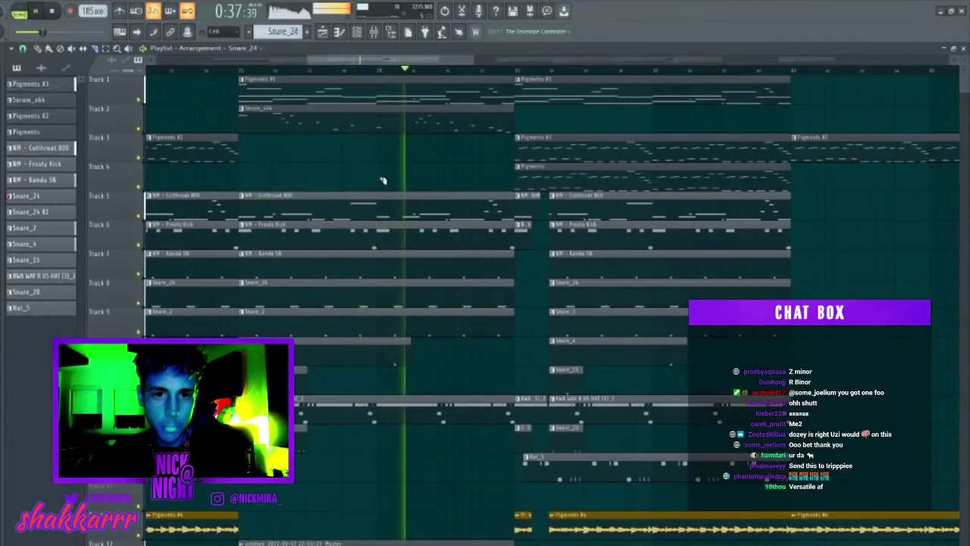
pyautogui.moveTo(340, 157); pyautogui.dragTo(334, 543)
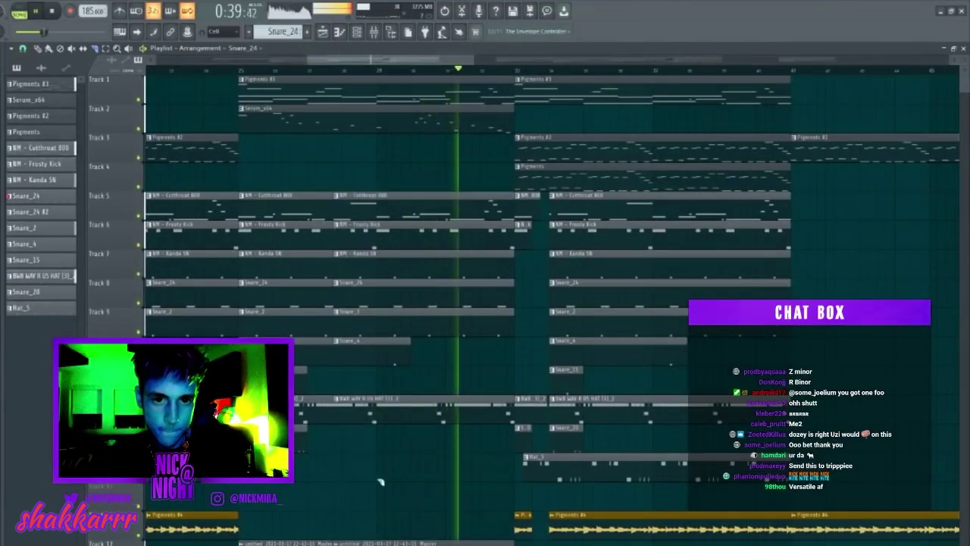
pyautogui.moveTo(368, 161); pyautogui.dragTo(367, 542)
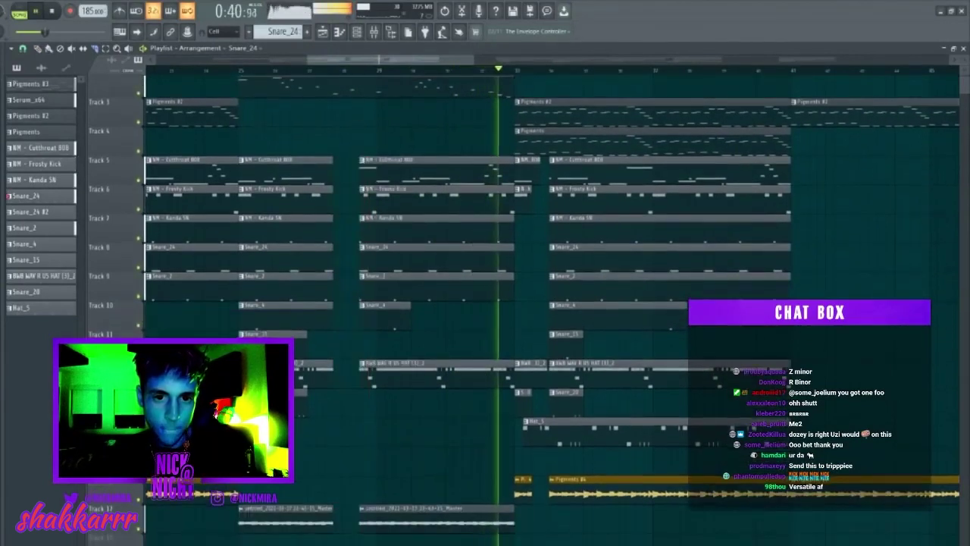
pyautogui.click(248, 69)
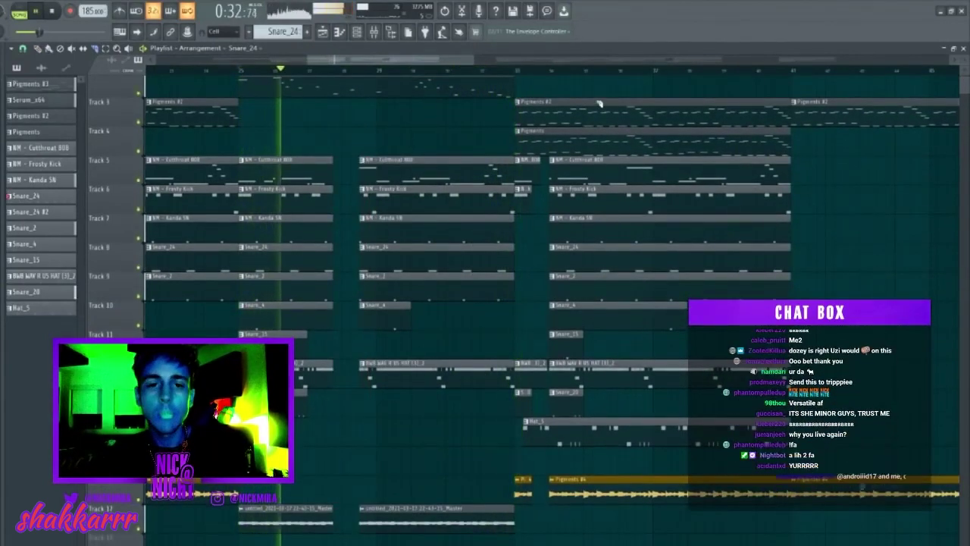
# - Trim the start of the second Cutthroat 808 slice on Track 5 to bar 29
pyautogui.scroll(2, 445, 227)
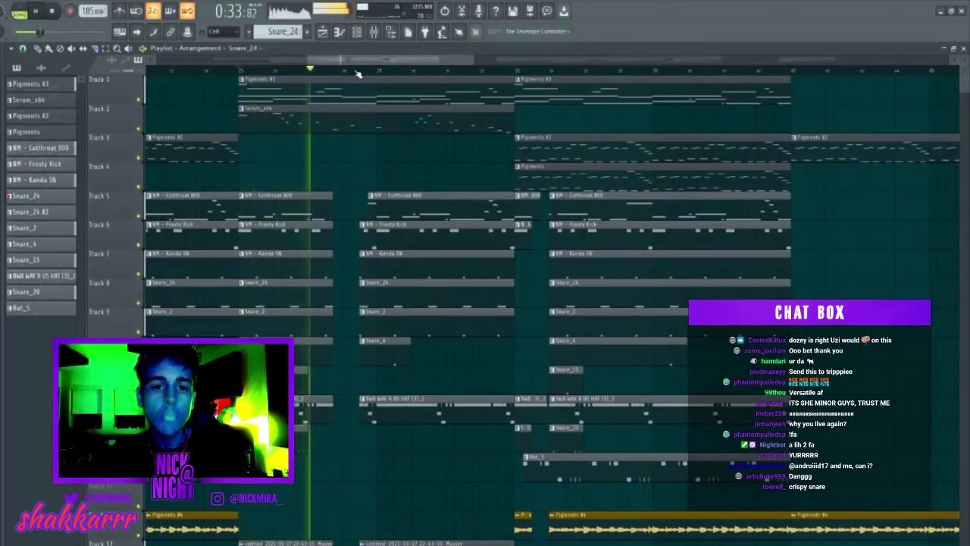
pyautogui.scroll(3, 357, 73)
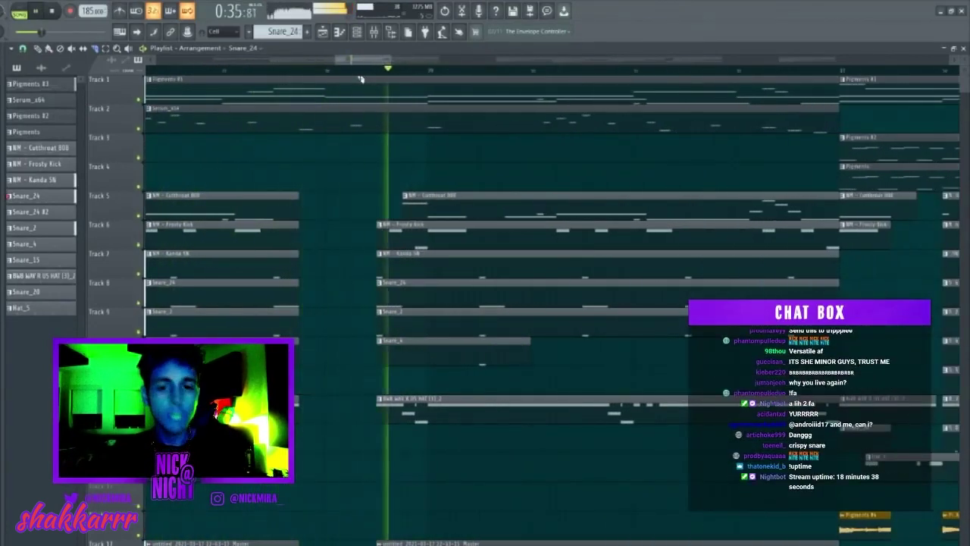
pyautogui.rightClick(431, 205)
pyautogui.rightClick(434, 209)
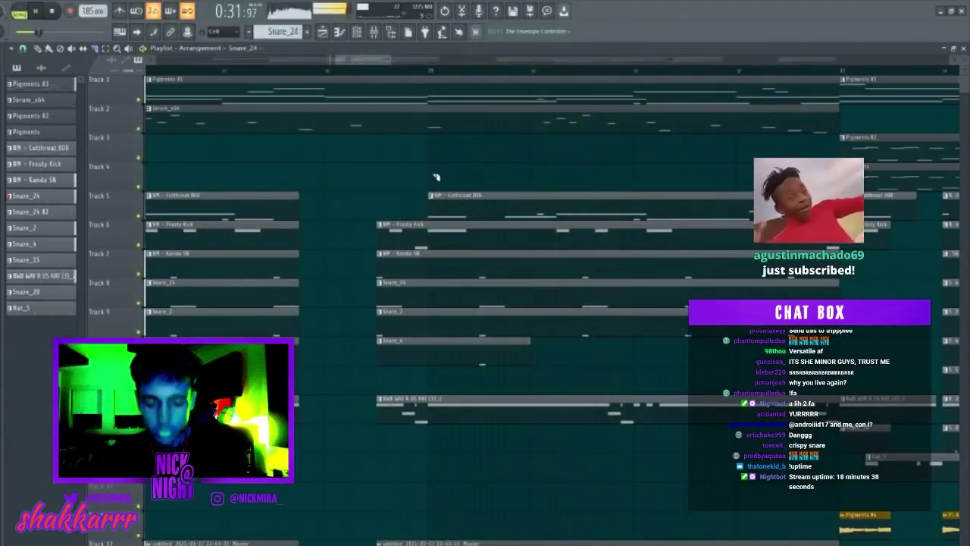
# - Extend the Cutthroat 808, Frosty Kick and BWB hat clips to fill the gap before bar 29 and replay the section
pyautogui.press('p')
pyautogui.click(377, 234)
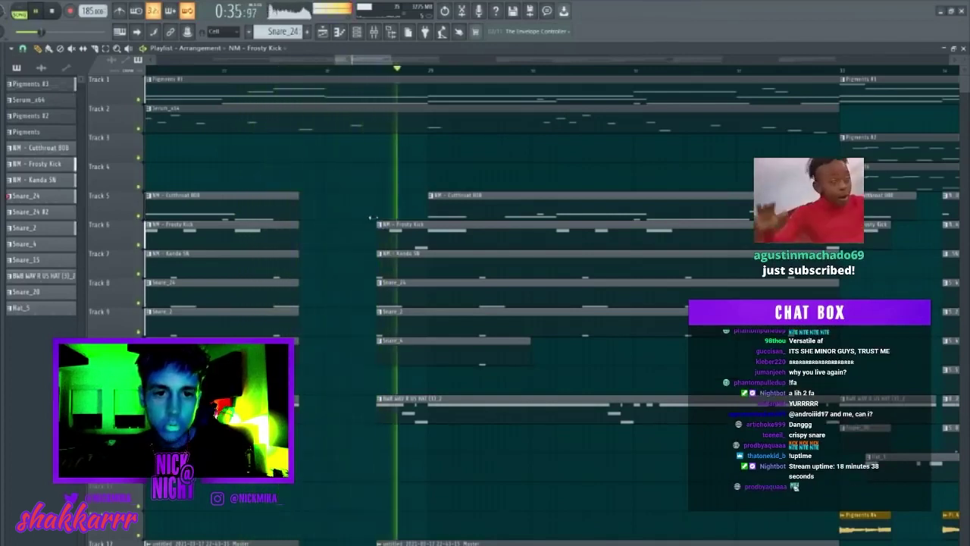
pyautogui.moveTo(434, 211); pyautogui.dragTo(299, 206)
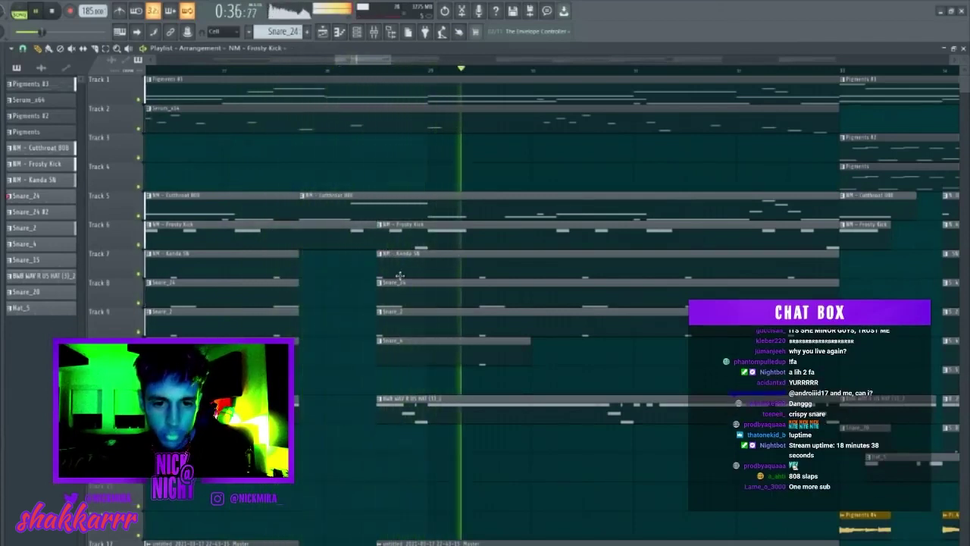
pyautogui.keyDown('ctrl'); pyautogui.moveTo(398, 275); pyautogui.dragTo(387, 359); pyautogui.keyUp('ctrl')
pyautogui.keyDown('ctrl'); pyautogui.click(374, 394); pyautogui.keyUp('ctrl')
pyautogui.press('space')
pyautogui.press('space')
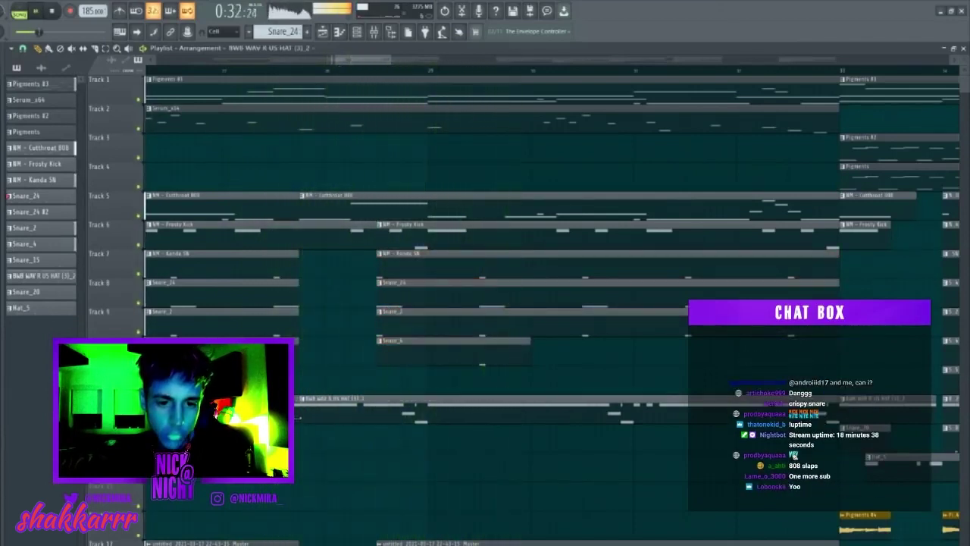
# - Slice the Kanda SN and snare clips on Tracks 7 to 10 at bar 29 and remove the pieces before it
pyautogui.moveTo(300, 417); pyautogui.dragTo(307, 415)
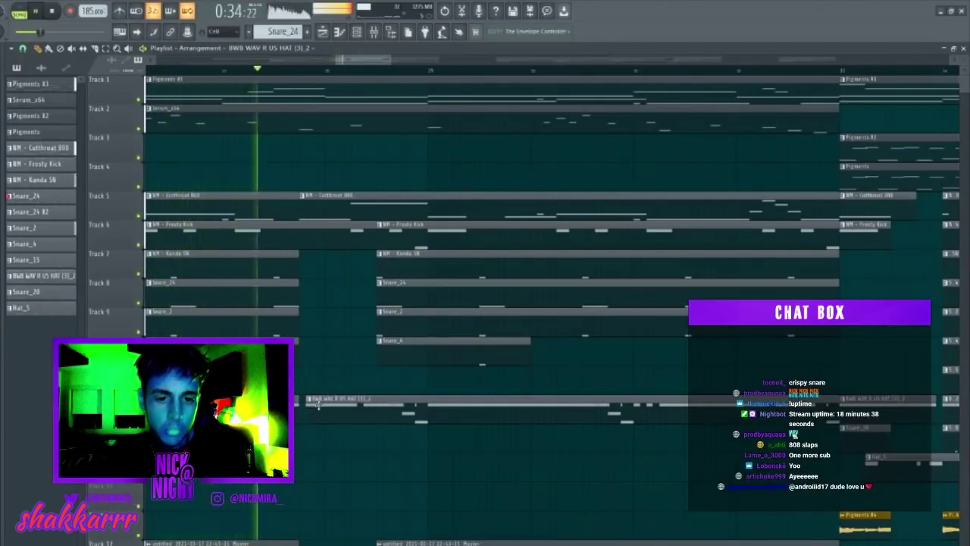
pyautogui.hotkey('ctrl', 'z')
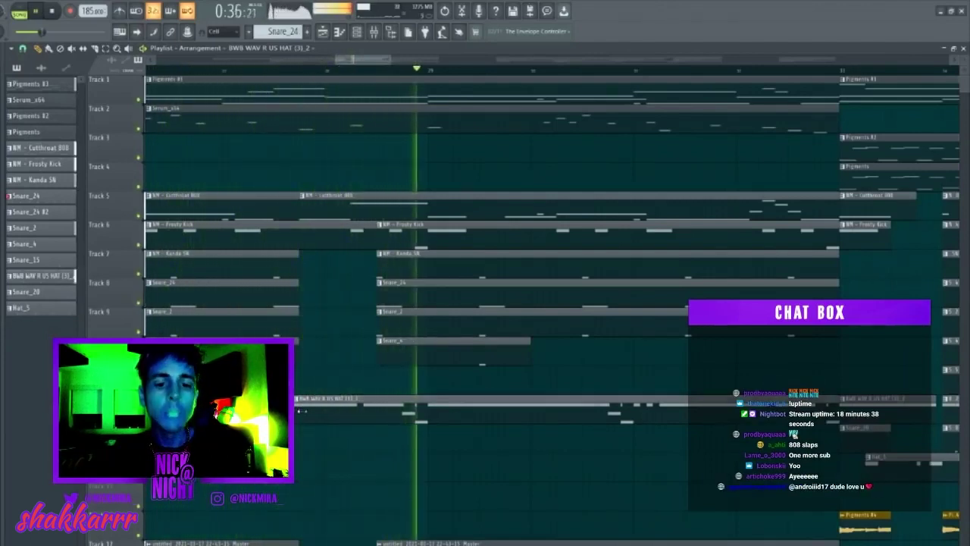
pyautogui.press('space')
pyautogui.press('c')
pyautogui.moveTo(428, 250); pyautogui.dragTo(432, 368)
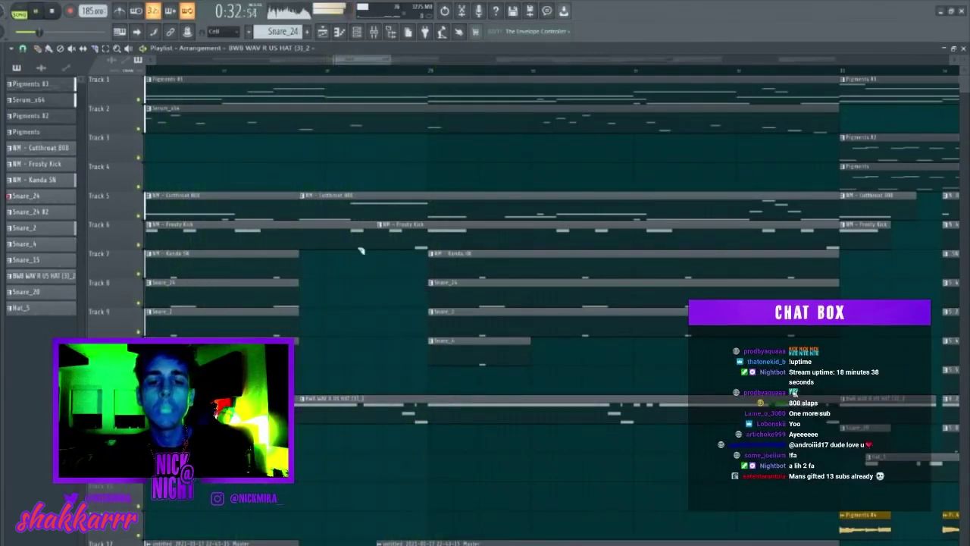
# - Slice the BWB hat clip on Track 12 at bar 29, keeping the piece before it
pyautogui.moveTo(386, 458); pyautogui.dragTo(386, 456)
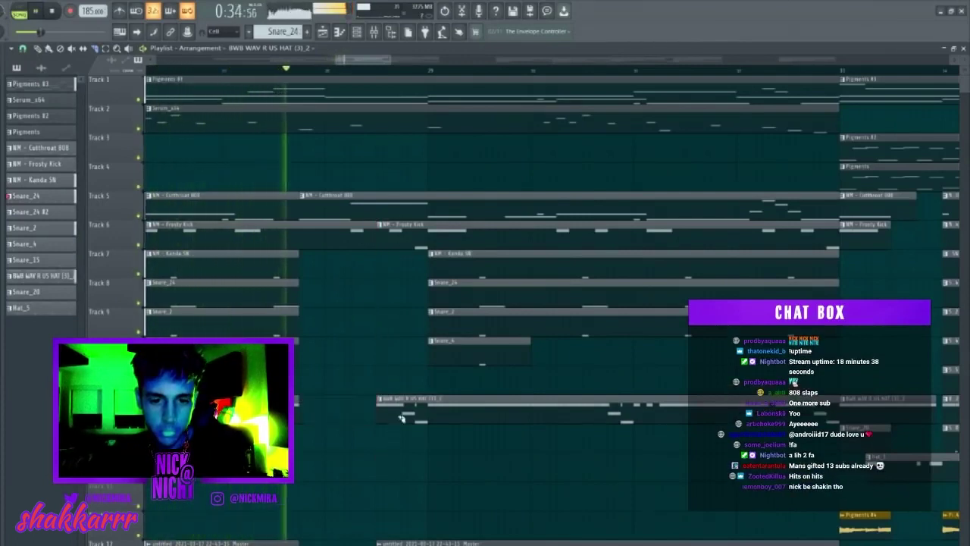
pyautogui.hotkey('ctrl', 'z')
pyautogui.moveTo(431, 390); pyautogui.dragTo(400, 413)
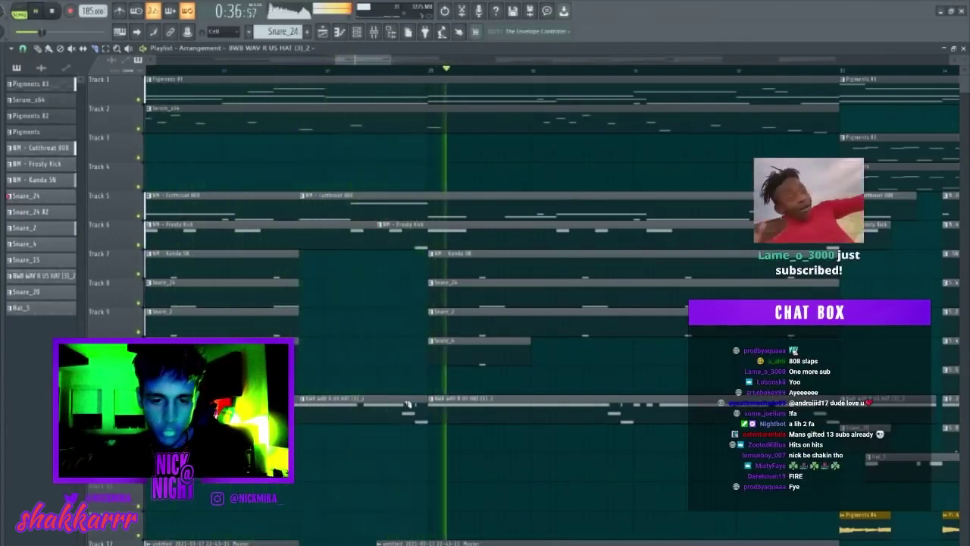
# - Select bars 33 to 41 on the playlist timeline and replay the section leading into them
pyautogui.scroll(-7, 465, 67)
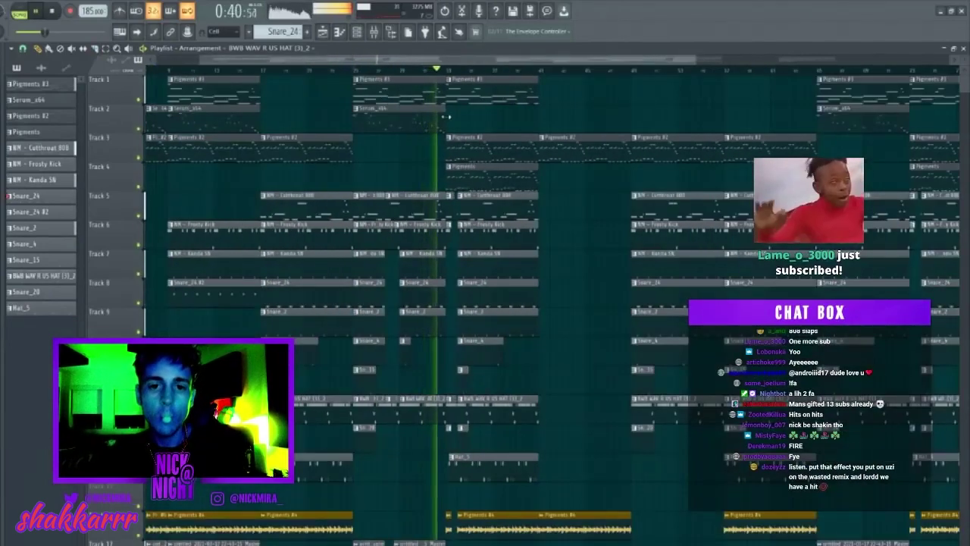
pyautogui.moveTo(444, 71); pyautogui.dragTo(544, 94)
pyautogui.keyDown('ctrl'); pyautogui.click(459, 72); pyautogui.keyUp('ctrl')
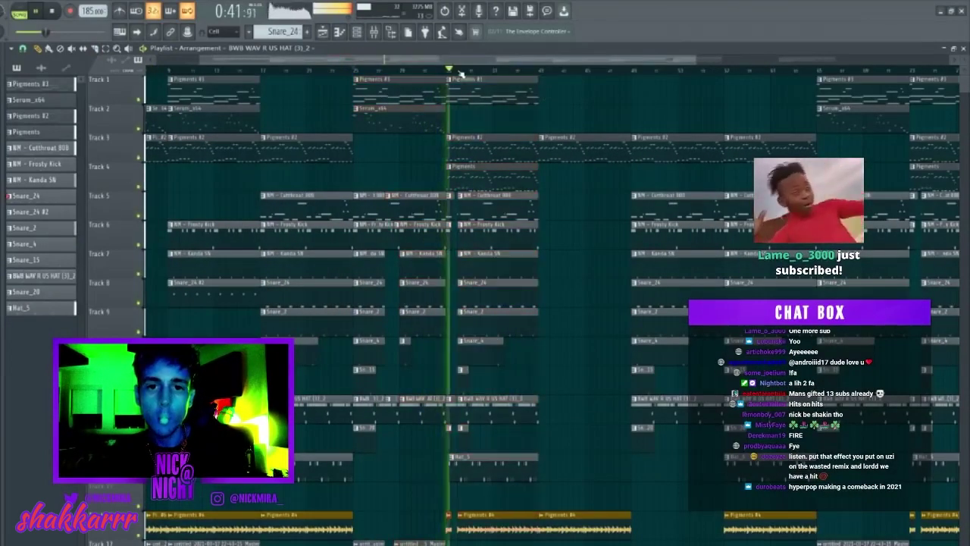
pyautogui.press('space')
pyautogui.moveTo(446, 70); pyautogui.dragTo(535, 84)
pyautogui.press('space')
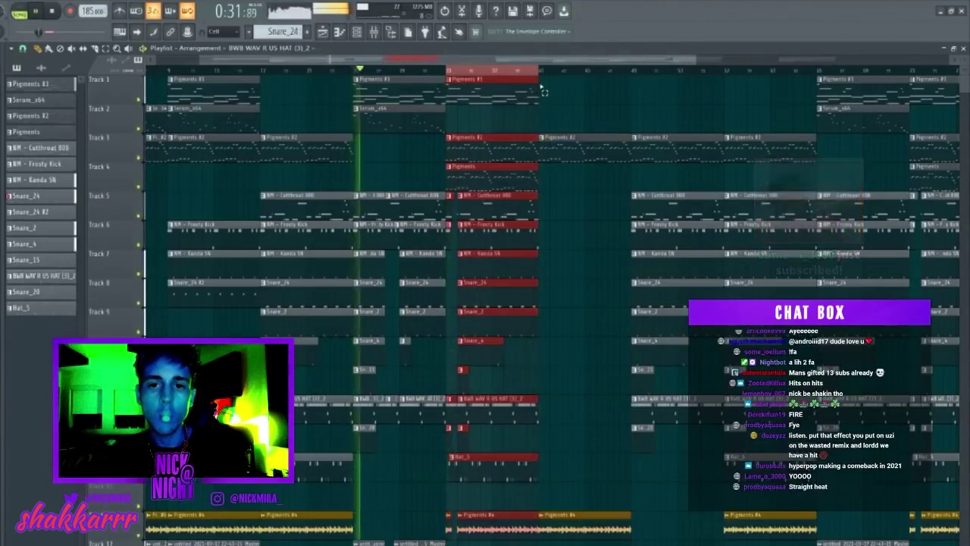
# - Render the selected bars from the master mixer track to an audio clip, list the audio clips and solo the rendered clip's track
pyautogui.press('F9')
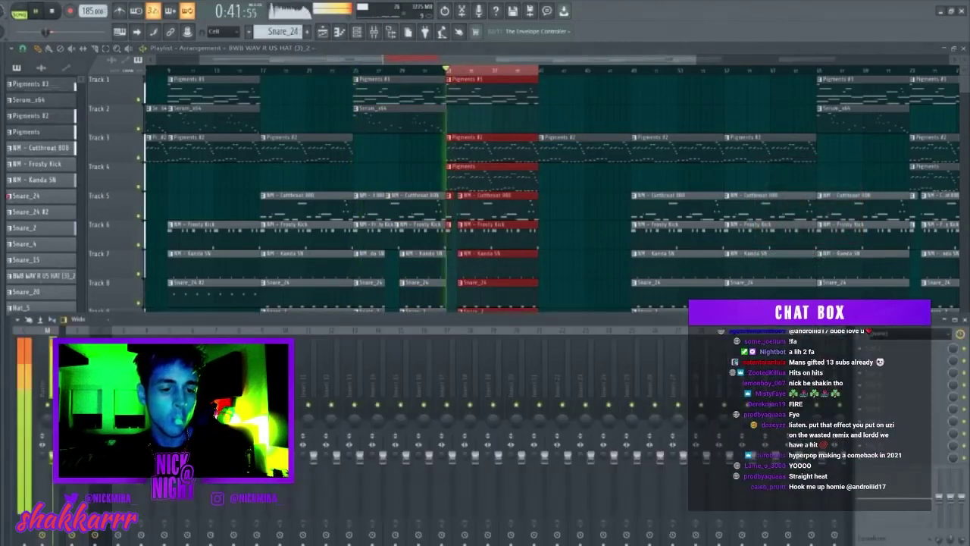
pyautogui.hotkey('alt', 'r')
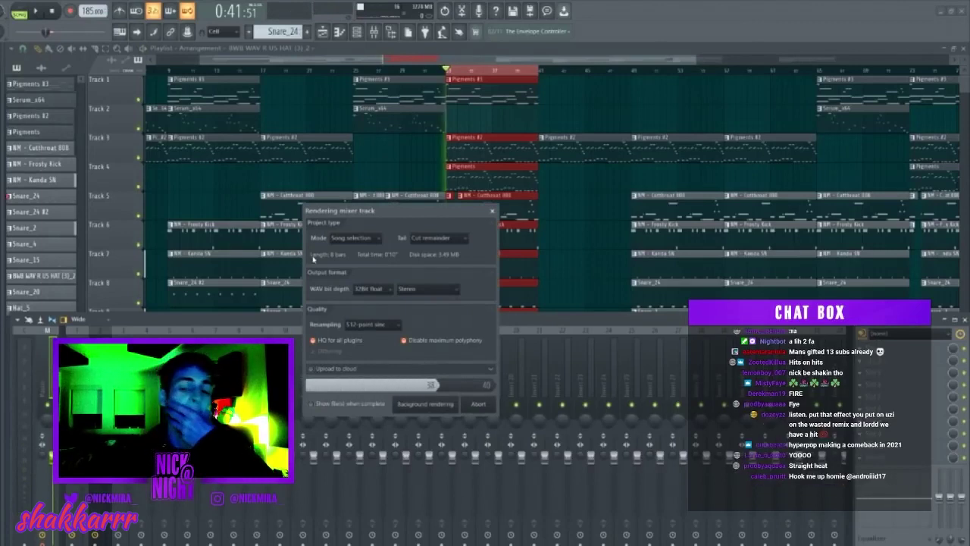
pyautogui.press('F9')
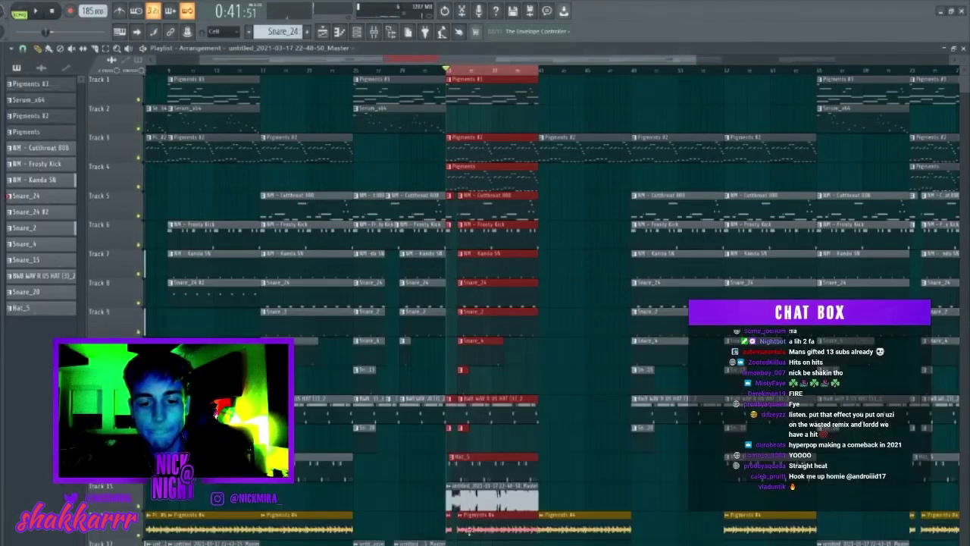
pyautogui.rightClick(476, 506)
pyautogui.hotkey('ctrl', 'd')
pyautogui.click(41, 68)
pyautogui.rightClick(139, 506)
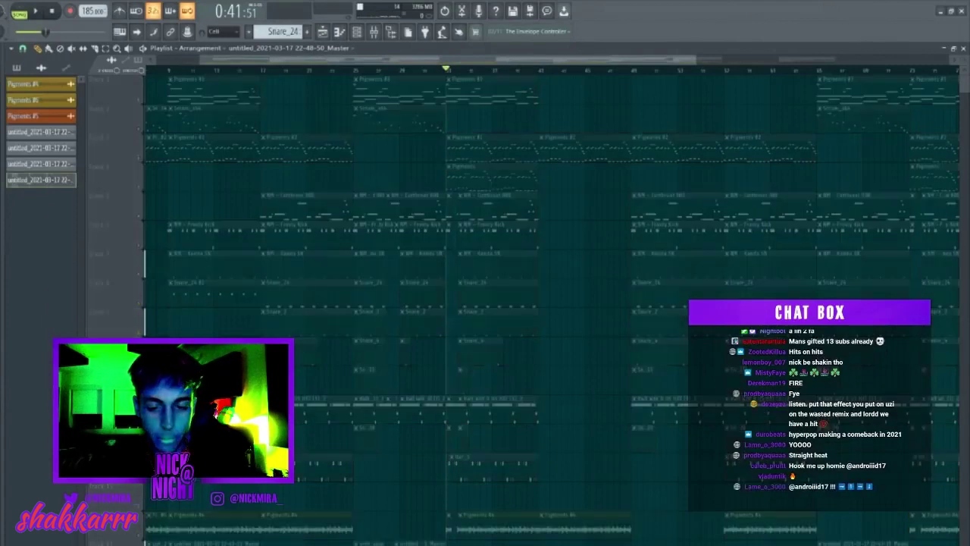
# - Set the time-stretching mode of the newly rendered master clip to Stretch
pyautogui.doubleClick(40, 180)
pyautogui.click(347, 210)
pyautogui.click(346, 240)
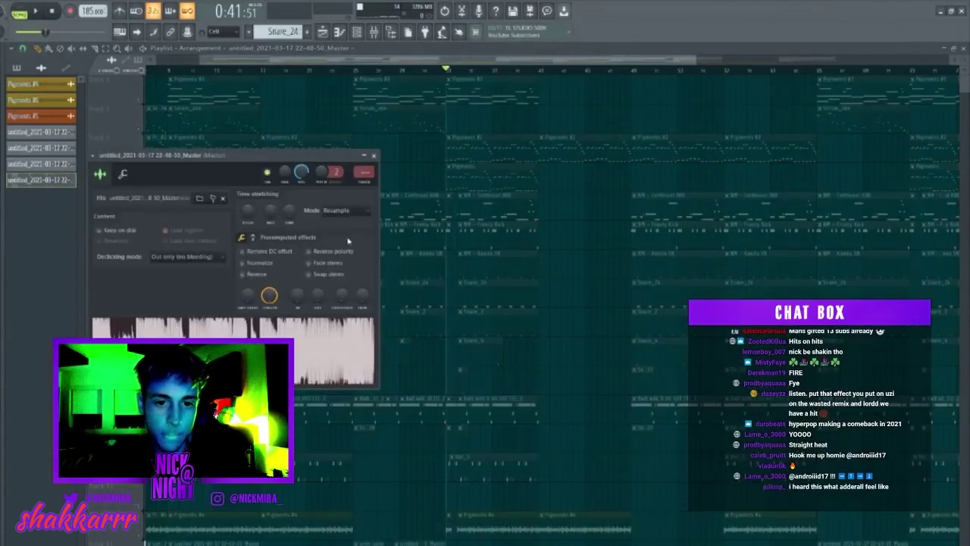
pyautogui.click(355, 211)
pyautogui.click(346, 239)
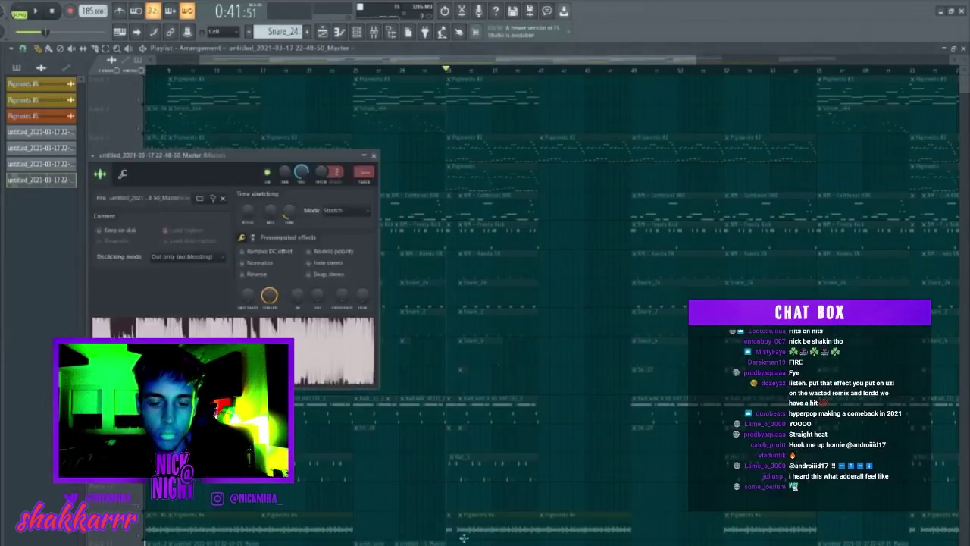
# - Route the rendered master clip to mixer track 3 and play it back soloed
pyautogui.click(370, 184)
pyautogui.press('space')
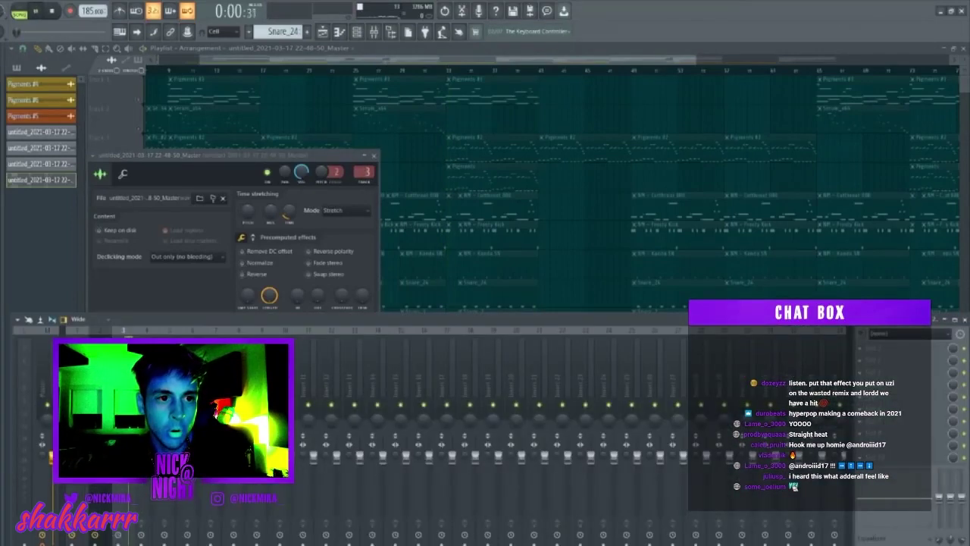
pyautogui.click(373, 156)
pyautogui.press('space')
pyautogui.press('F9')
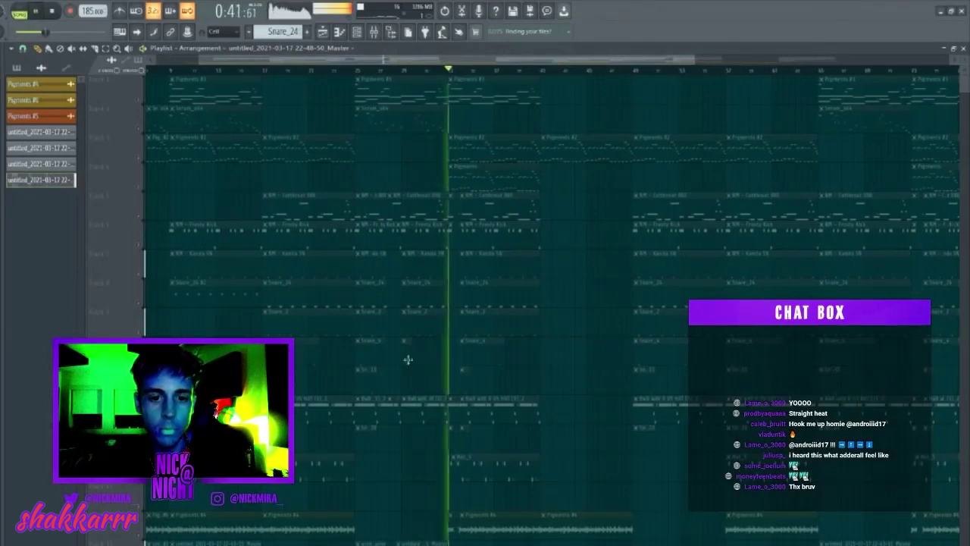
# - Add Fruity Reverb 2 to mixer track 3 and play the rendered clip through it
pyautogui.doubleClick(483, 523)
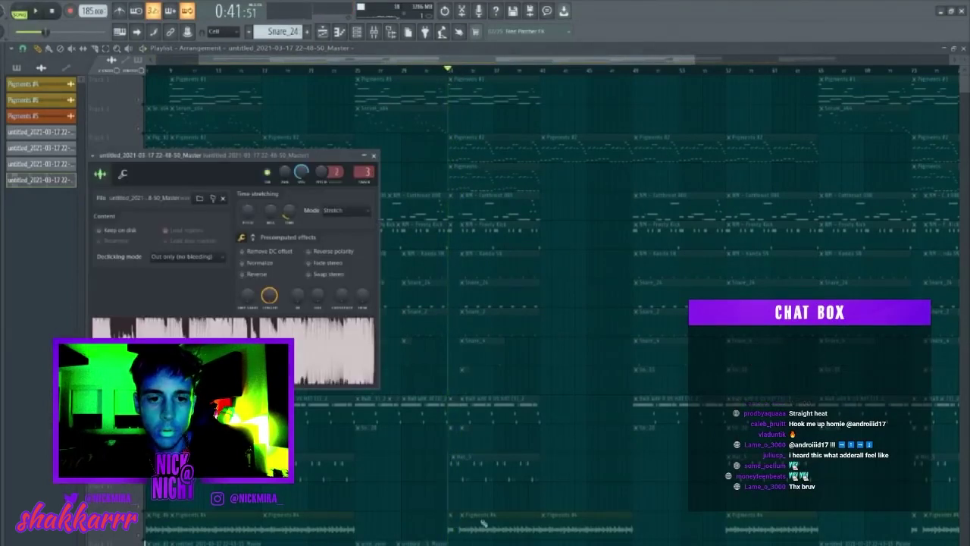
pyautogui.click(374, 36)
pyautogui.click(860, 396)
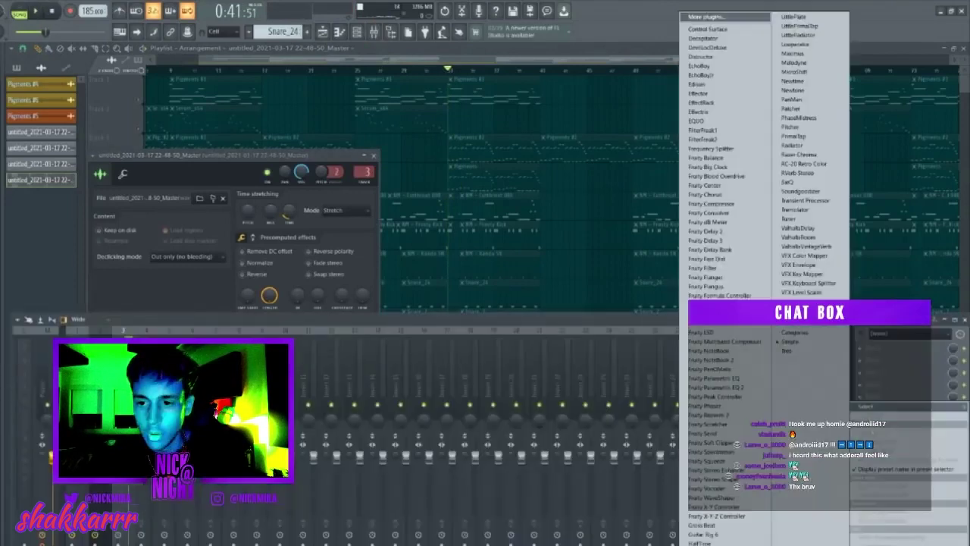
pyautogui.click(726, 415)
pyautogui.press('space')
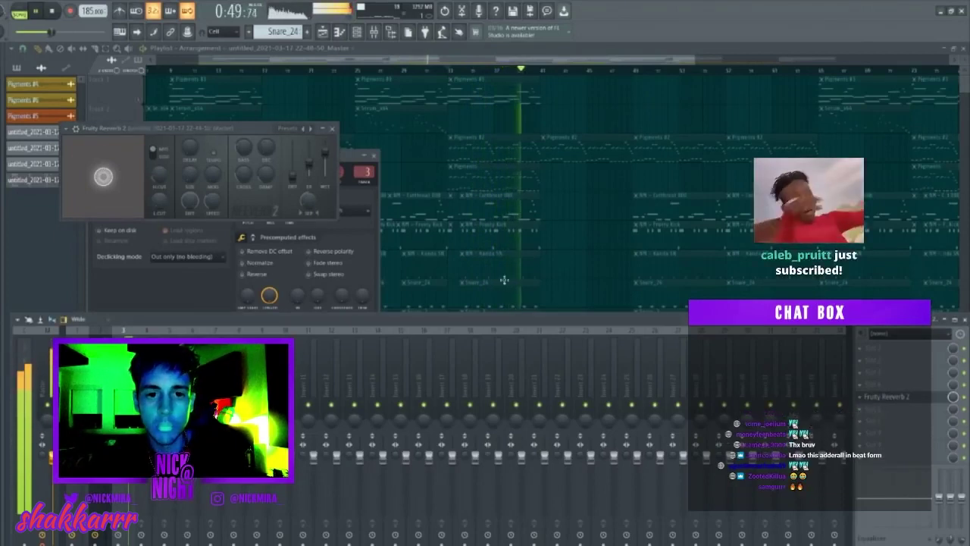
# - Raise the time-stretching pitch of the rendered master clip while it plays
pyautogui.rightClick(607, 253)
pyautogui.doubleClick(424, 542)
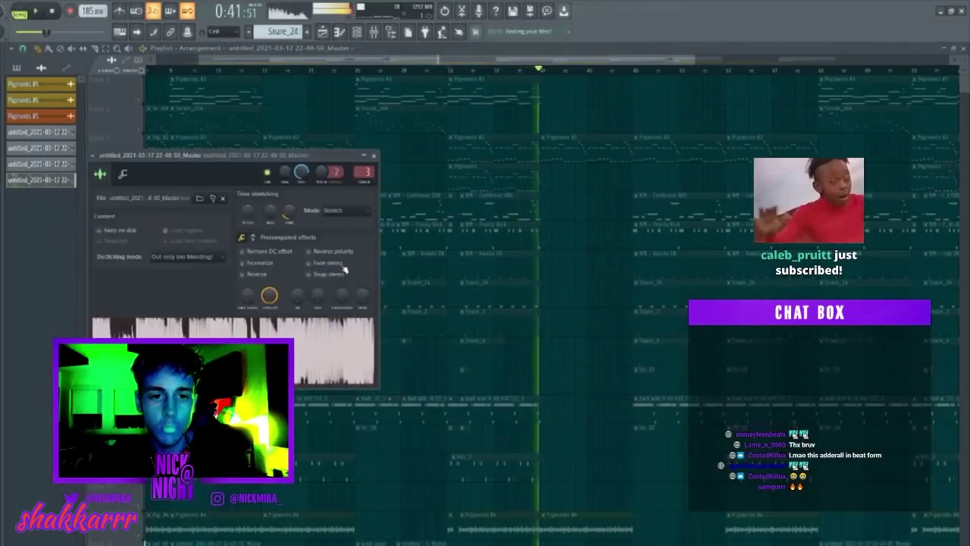
pyautogui.moveTo(248, 213); pyautogui.dragTo(253, 155)
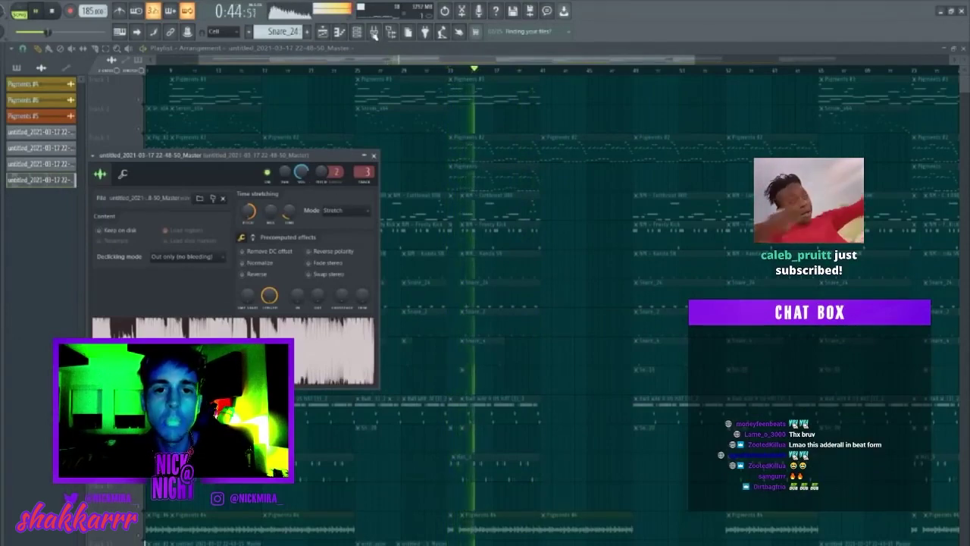
# - Add Fruity Phaser, Fruity Chorus and Fruity Flanger after the reverb on mixer track 3
pyautogui.press('F9')
pyautogui.click(906, 412)
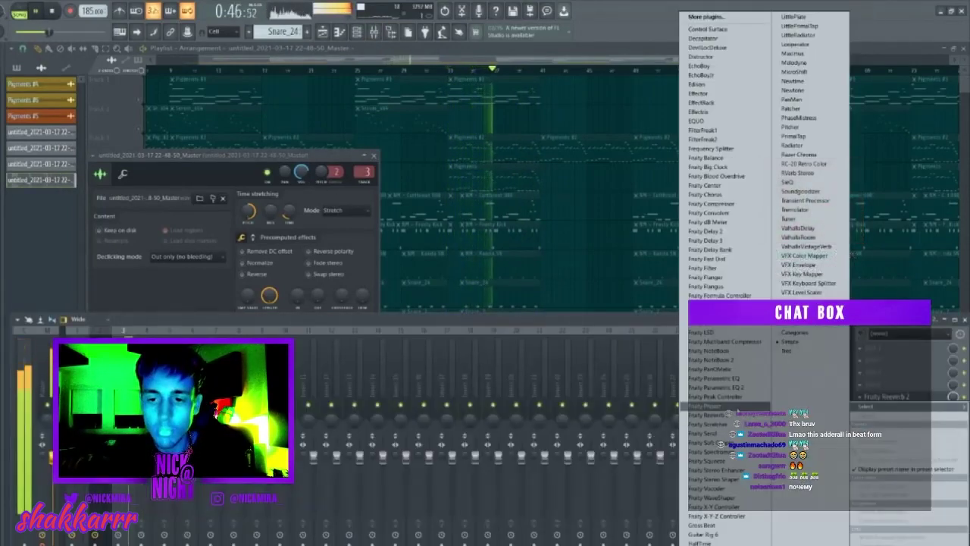
pyautogui.click(736, 411)
pyautogui.click(894, 424)
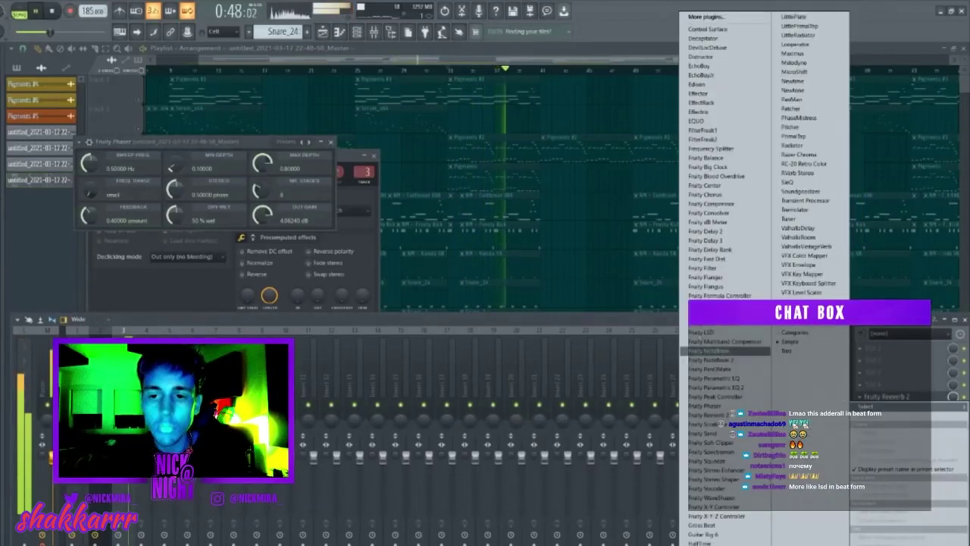
pyautogui.click(729, 196)
pyautogui.click(895, 434)
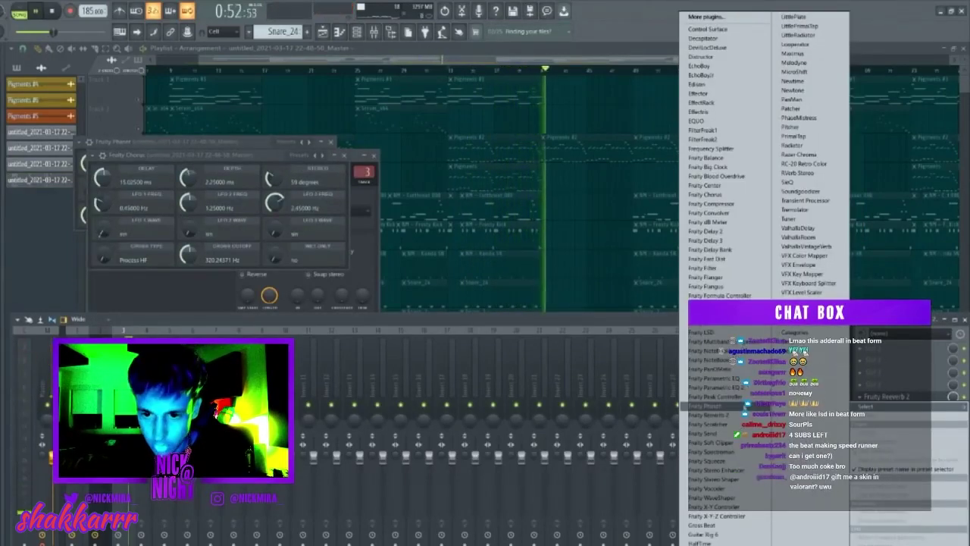
pyautogui.click(716, 276)
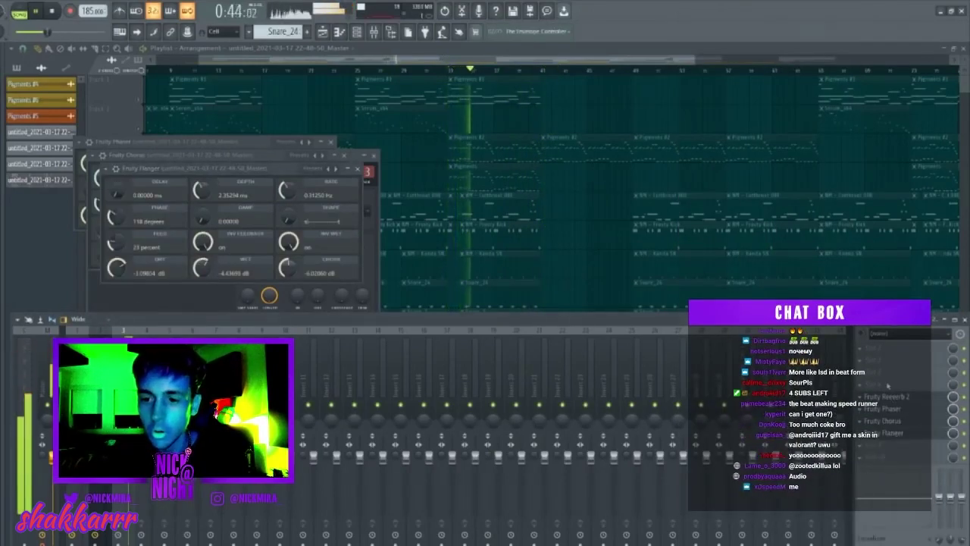
# - Add Fruity Parametric EQ 2 before the reverb and load its preset with low and high cuts
pyautogui.click(887, 386)
pyautogui.click(735, 387)
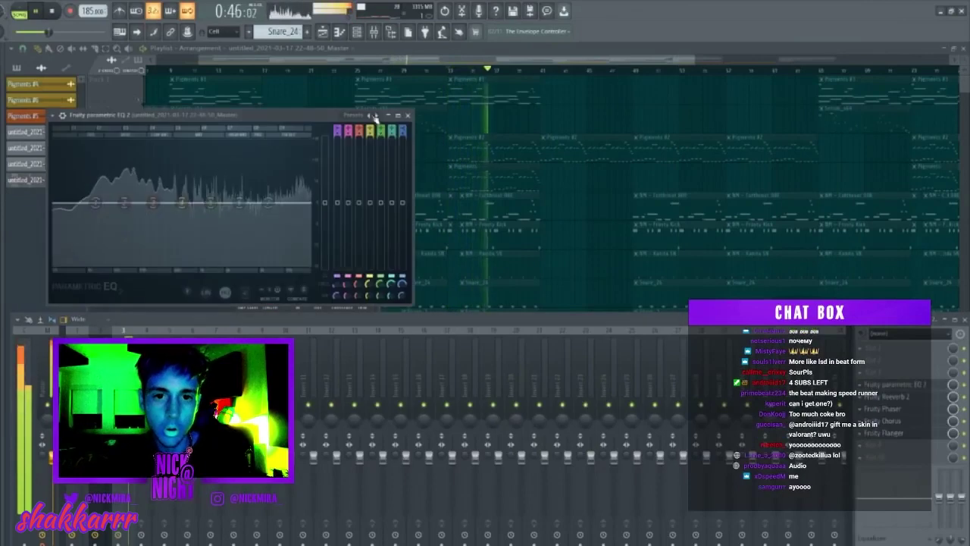
pyautogui.rightClick(372, 116)
pyautogui.click(390, 156)
# - Shape the EQ into a band-pass by moving its low and high cuts inward, fine-tune its main level and close the open windows
pyautogui.moveTo(60, 203); pyautogui.dragTo(150, 203)
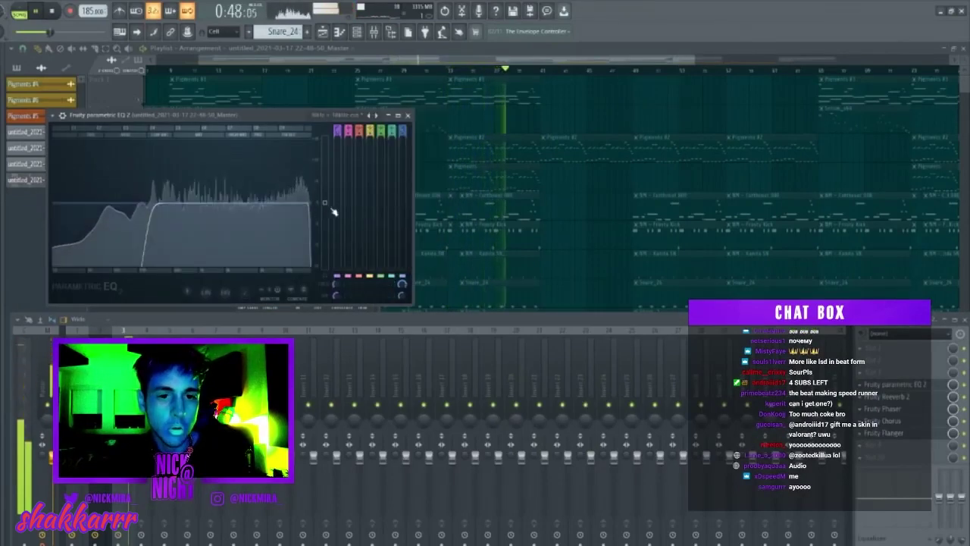
pyautogui.moveTo(307, 203); pyautogui.dragTo(286, 203)
pyautogui.moveTo(150, 204); pyautogui.dragTo(122, 203)
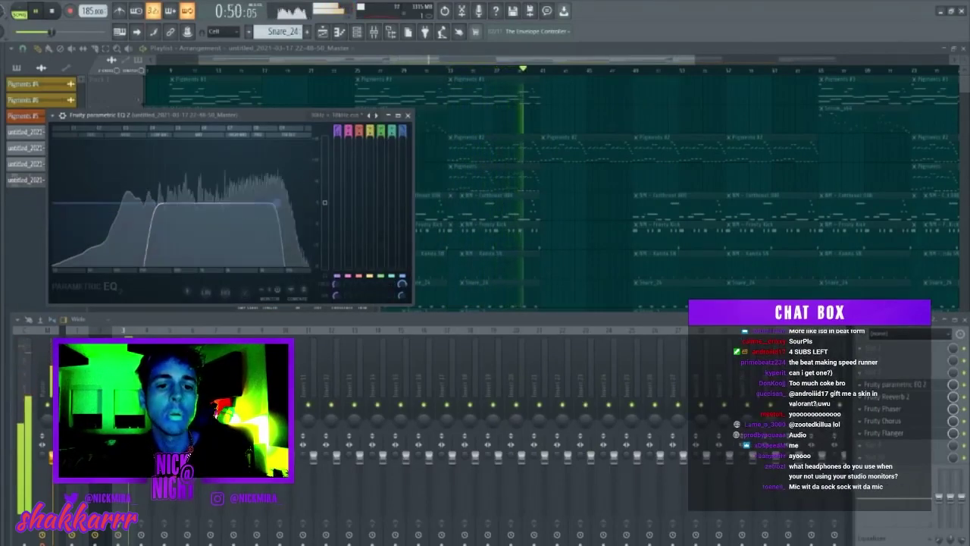
pyautogui.moveTo(281, 203); pyautogui.dragTo(228, 203)
pyautogui.press('space')
pyautogui.press('space')
pyautogui.moveTo(123, 203); pyautogui.dragTo(147, 203)
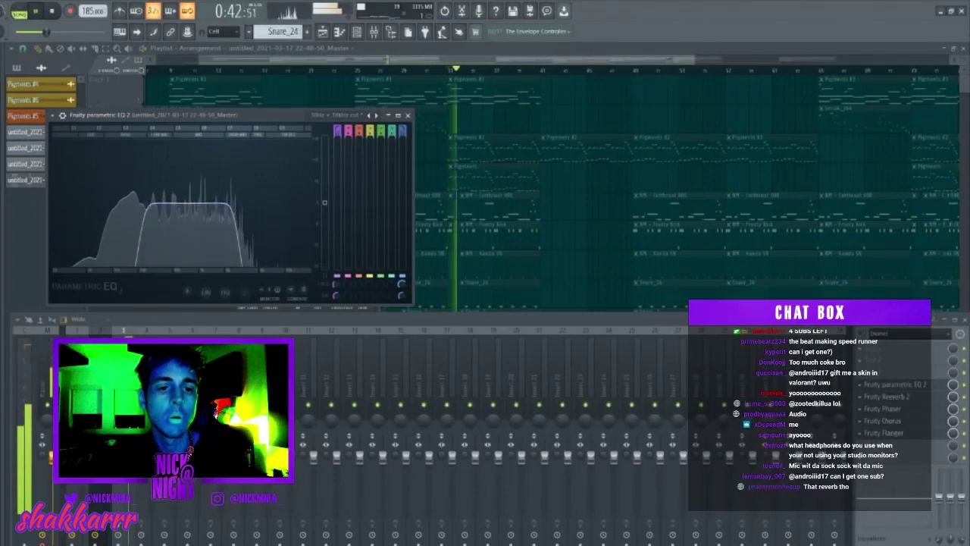
pyautogui.moveTo(325, 202); pyautogui.dragTo(325, 222)
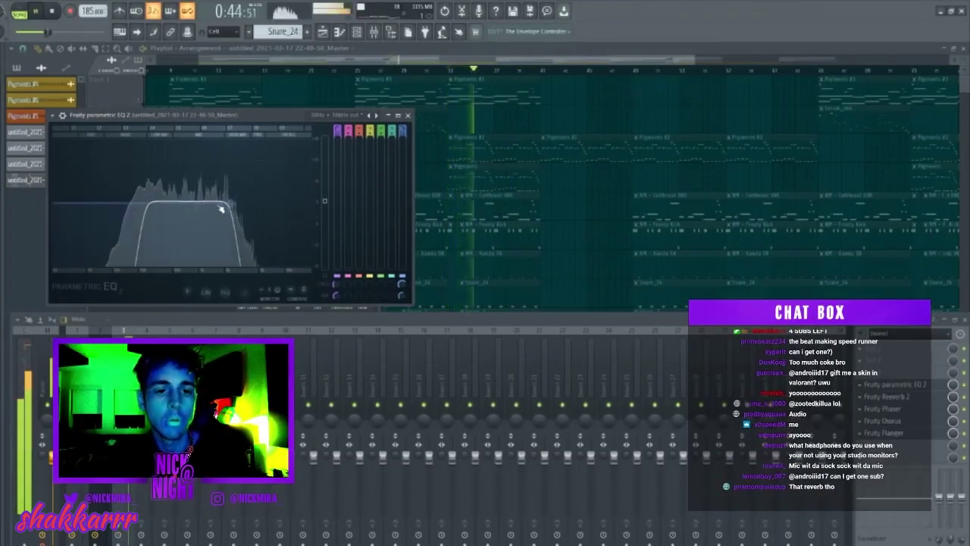
pyautogui.moveTo(226, 203); pyautogui.dragTo(278, 205)
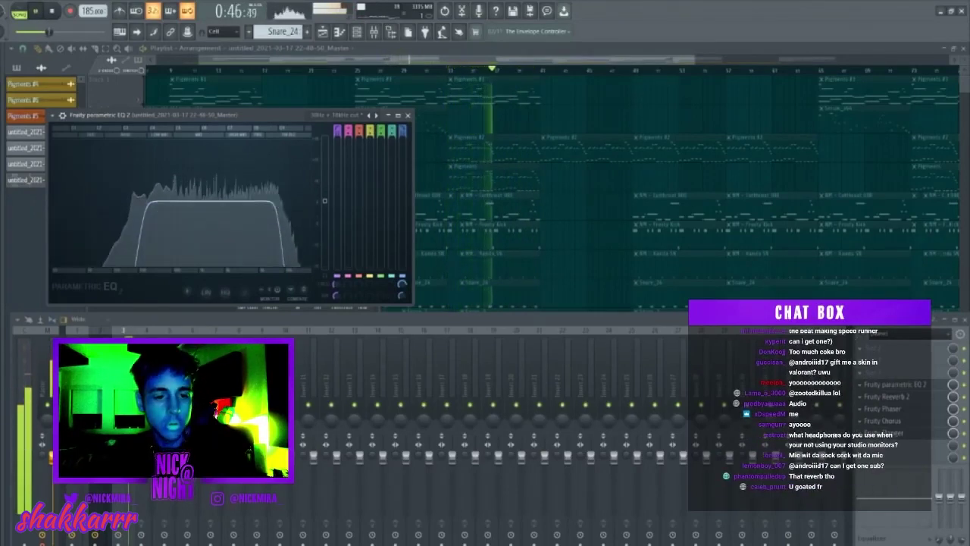
pyautogui.press('Escape')
pyautogui.press('Escape')
pyautogui.press('Escape')
pyautogui.press('Escape')
pyautogui.press('Escape')
pyautogui.press('Escape')
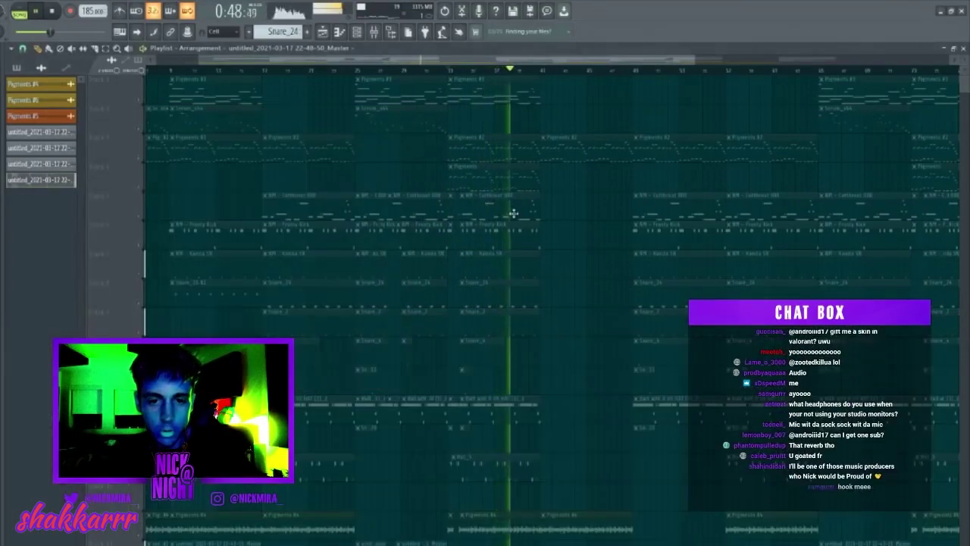
# - Trim the start of the rendered master clip on Track 18 to bar 36 and unsolo its track
pyautogui.scroll(-2, 355, 378)
pyautogui.click(533, 69)
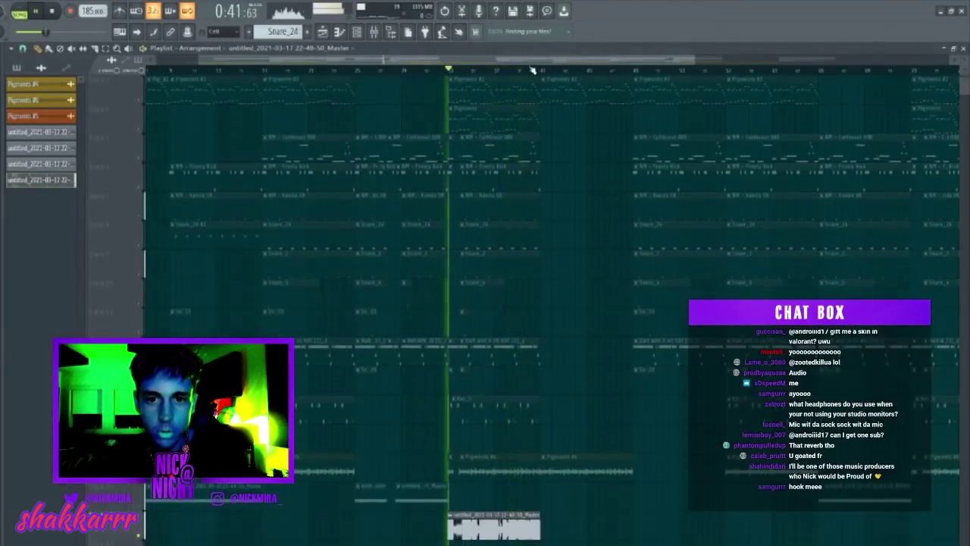
pyautogui.scroll(2, 545, 75)
pyautogui.scroll(3, 545, 75)
pyautogui.scroll(-1, 374, 203)
pyautogui.scroll(-2, 375, 203)
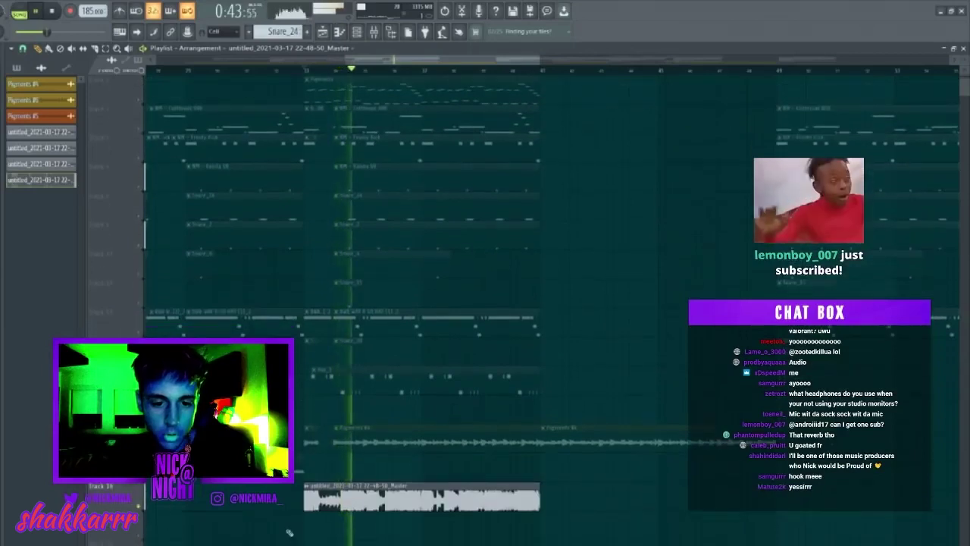
pyautogui.moveTo(306, 500); pyautogui.dragTo(427, 499)
pyautogui.press('space')
pyautogui.press('space')
pyautogui.press('space')
pyautogui.press('space')
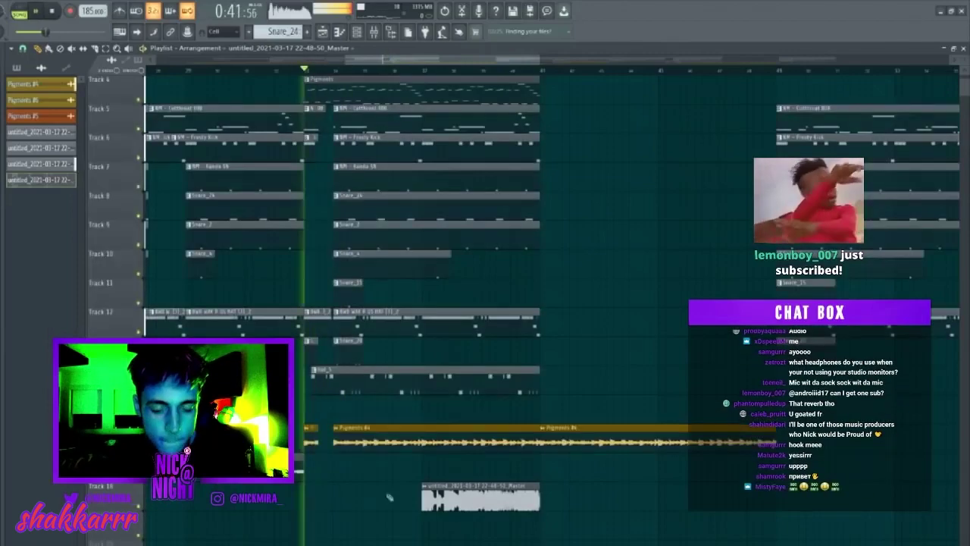
pyautogui.moveTo(421, 498); pyautogui.dragTo(392, 498)
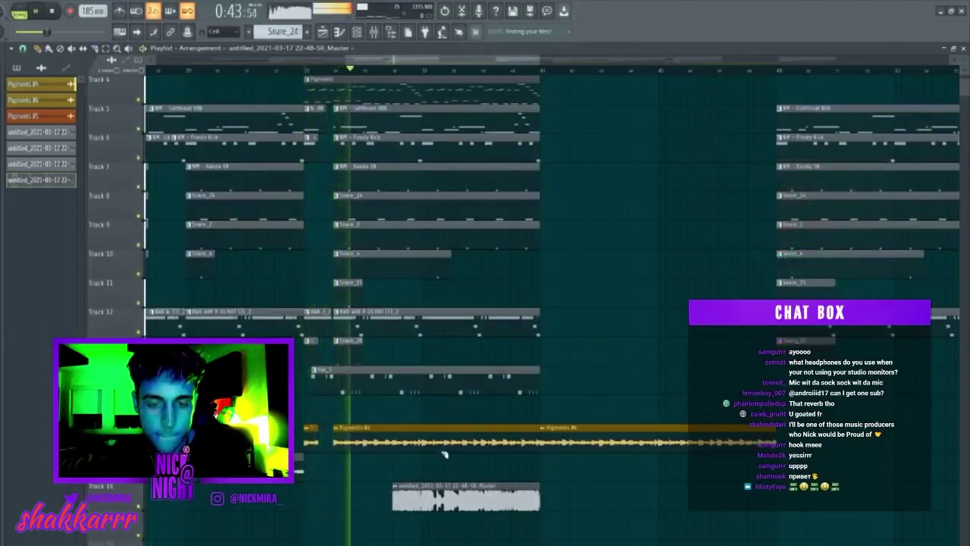
# - Cut bar 36 out of the melody and drum clips on Tracks 1 to 16, keeping the Snare_4 piece on Track 10
pyautogui.scroll(3, 447, 452)
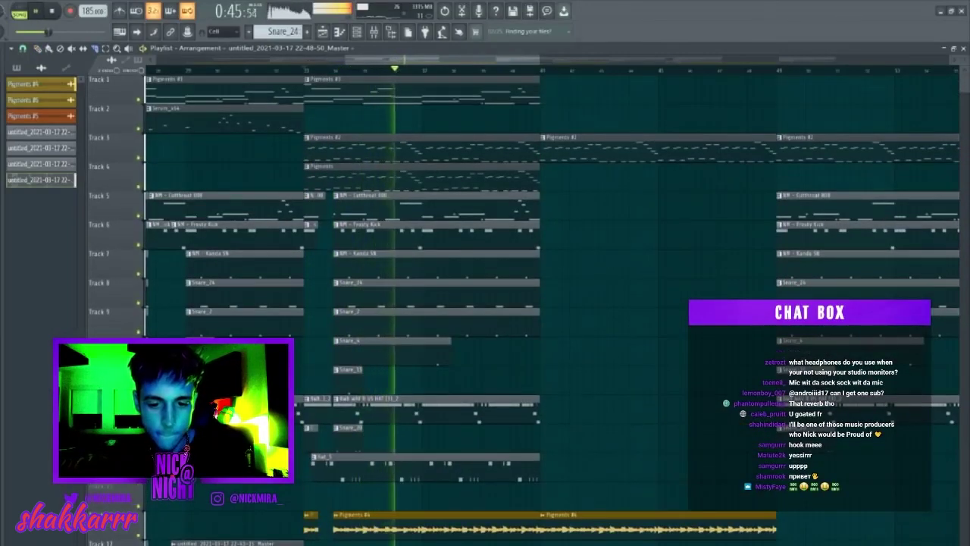
pyautogui.press('space')
pyautogui.press('space')
pyautogui.moveTo(393, 534)
pyautogui.mouseDown()
pyautogui.moveTo(391, 45)
pyautogui.moveTo(433, 524)
pyautogui.moveTo(425, 539)
pyautogui.mouseUp()
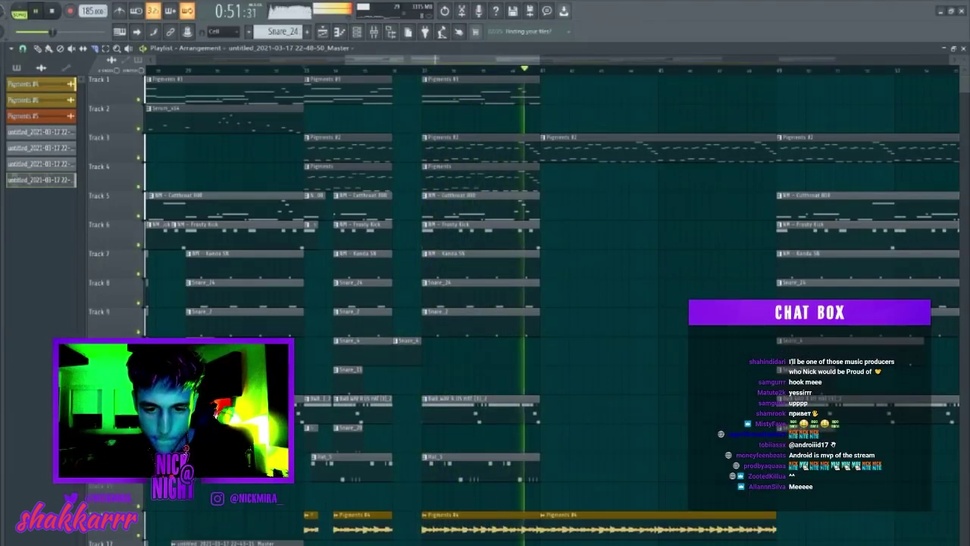
# - Slice the melody and drum clips on Tracks 1 to 16 at bar 40, delete their final bar and replay the section
pyautogui.moveTo(524, 531); pyautogui.dragTo(520, 16)
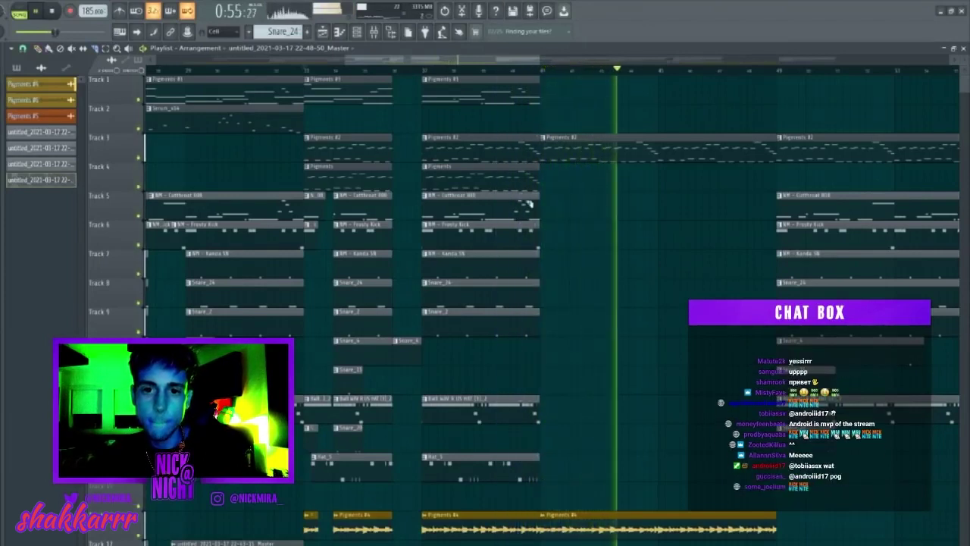
pyautogui.moveTo(521, 537); pyautogui.dragTo(532, 66)
pyautogui.press('Delete')
pyautogui.press('space')
pyautogui.press('space')
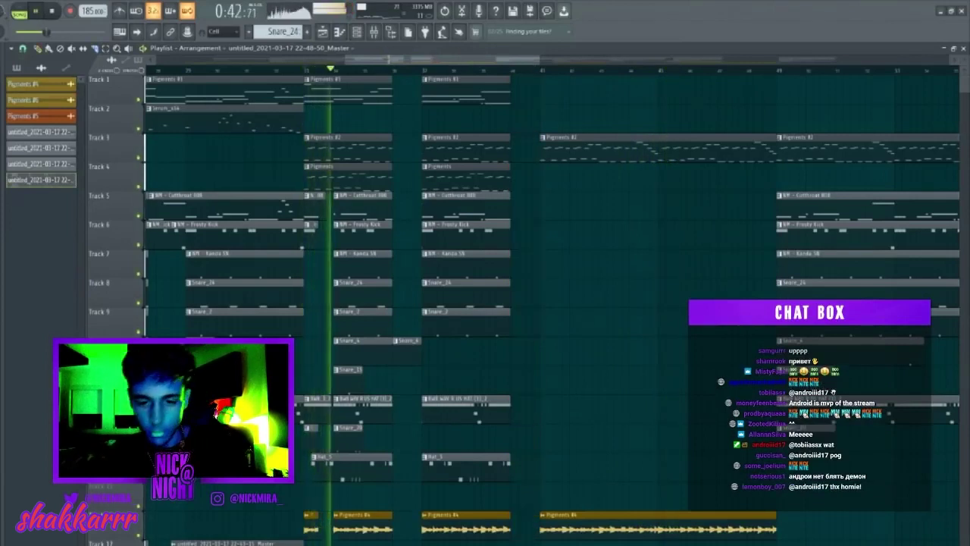
# - Adjust the rendered master sample's volume and extend the Pigments #2 and Pigments clips on Tracks 3 and 4 to bar 37
pyautogui.doubleClick(47, 180)
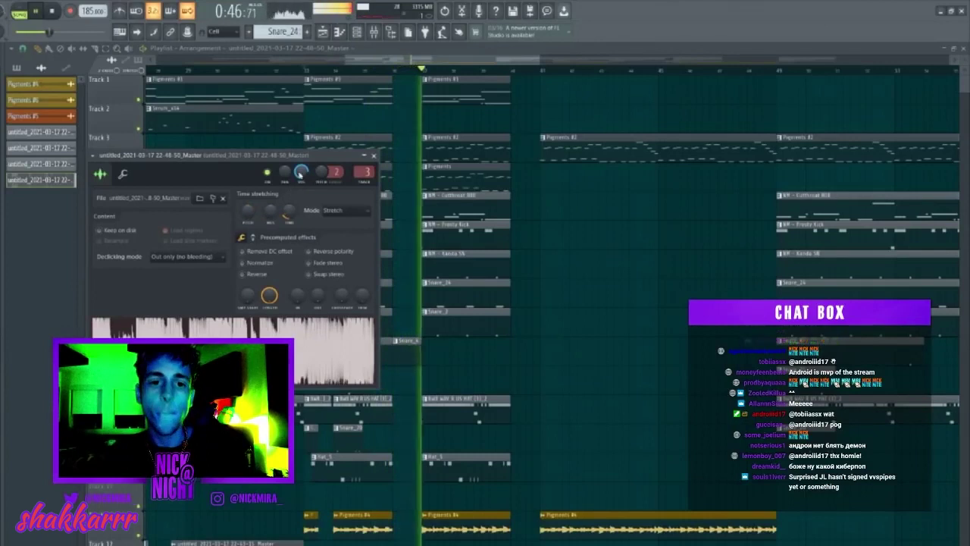
pyautogui.click(374, 155)
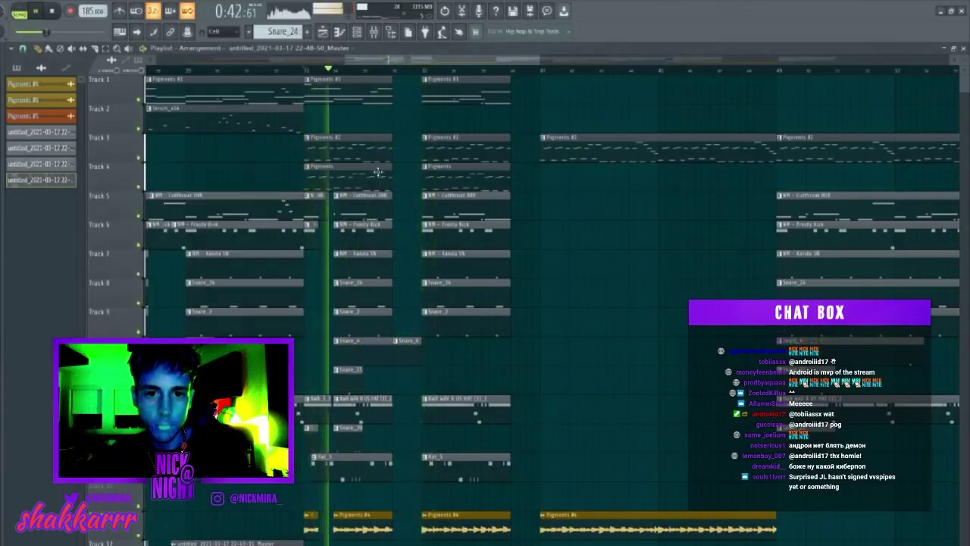
pyautogui.moveTo(397, 155); pyautogui.dragTo(424, 171)
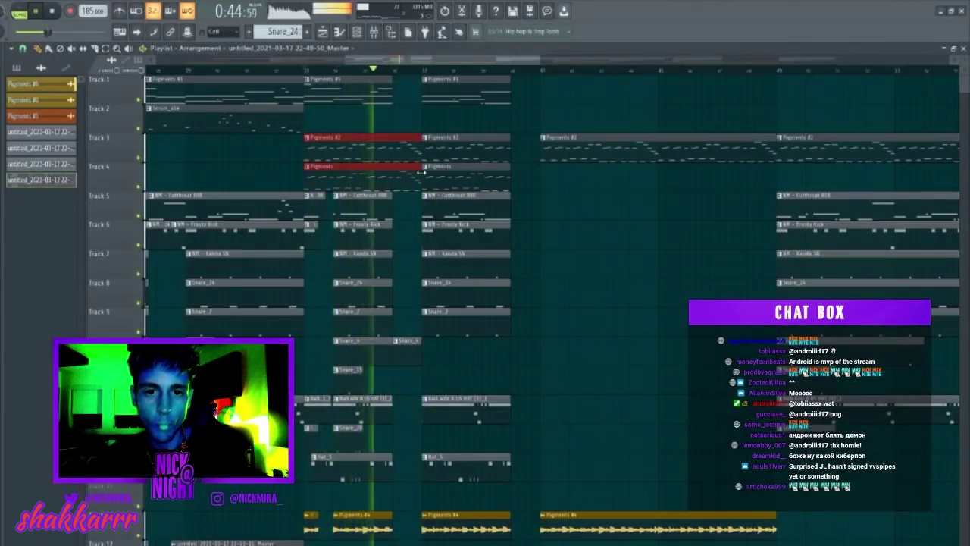
pyautogui.hotkey('ctrl', 'd')
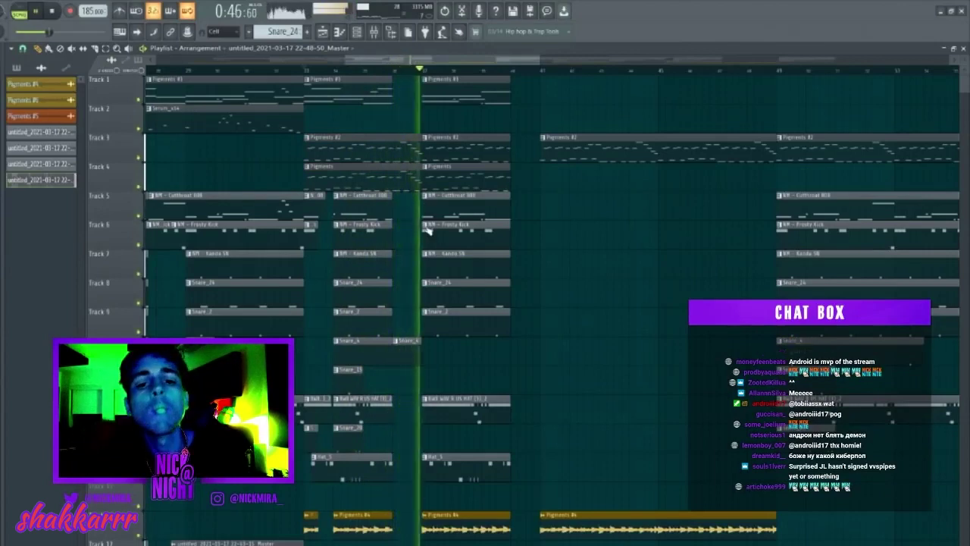
# - Delete the Cutthroat 808 and Frosty Kick clips starting at bar 37 and check the section in playback
pyautogui.rightClick(451, 204)
pyautogui.rightClick(451, 233)
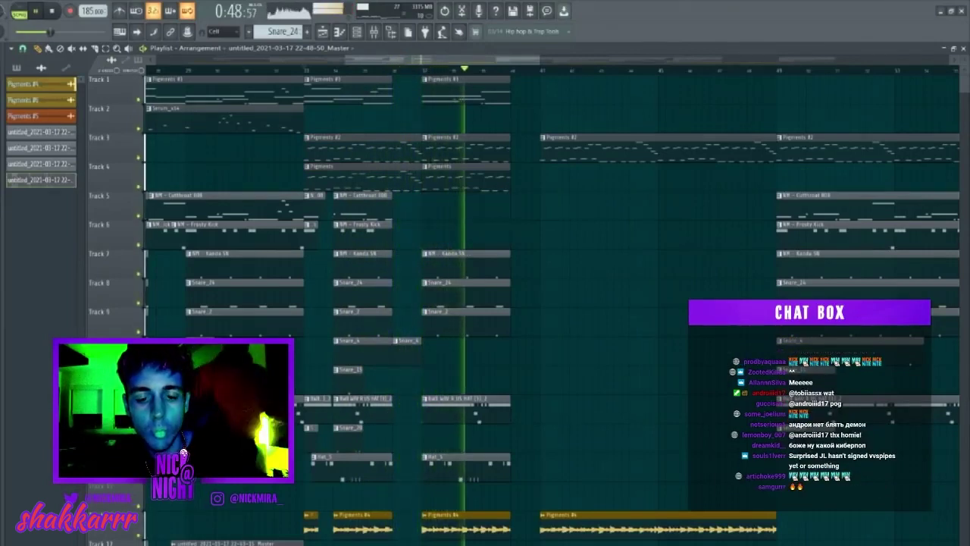
pyautogui.press('space')
pyautogui.press('space')
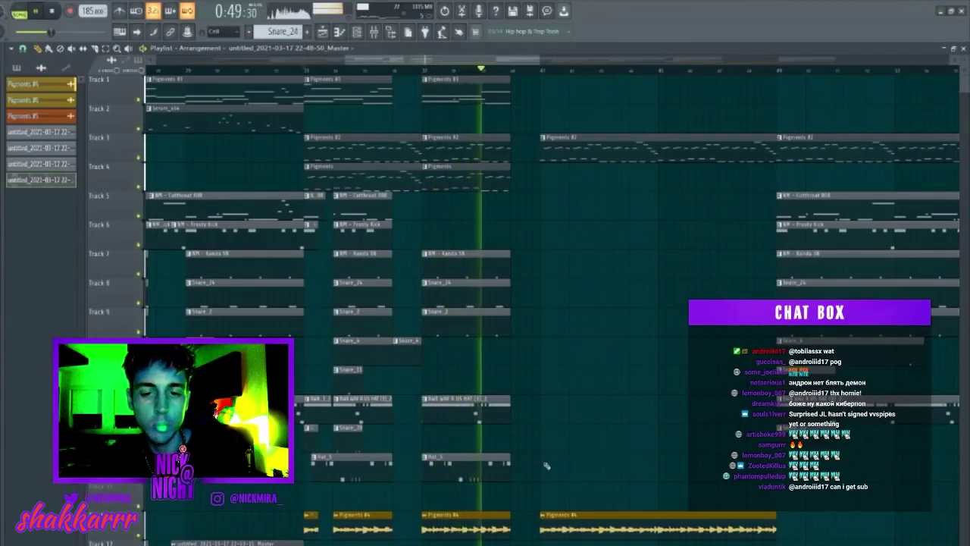
pyautogui.scroll(-5, 524, 71)
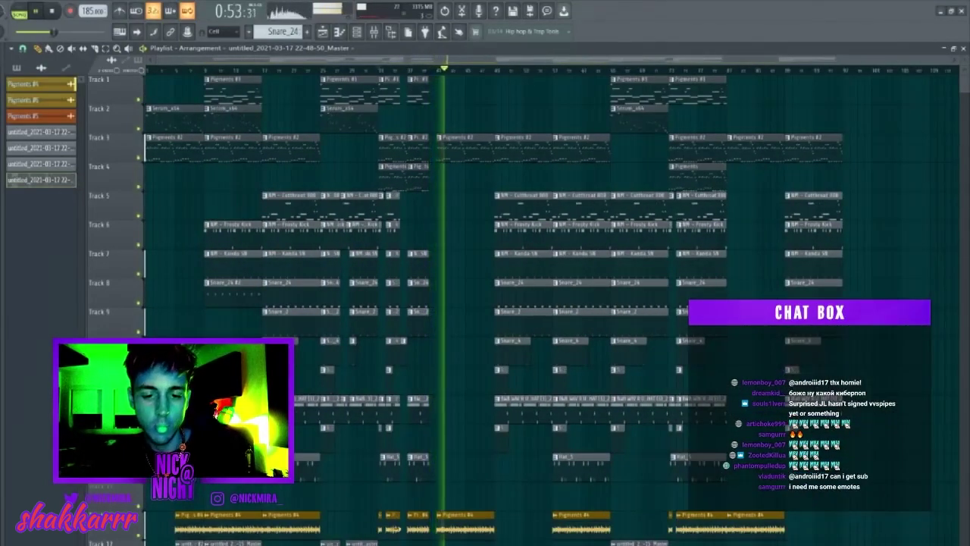
pyautogui.moveTo(391, 542); pyautogui.dragTo(400, 205)
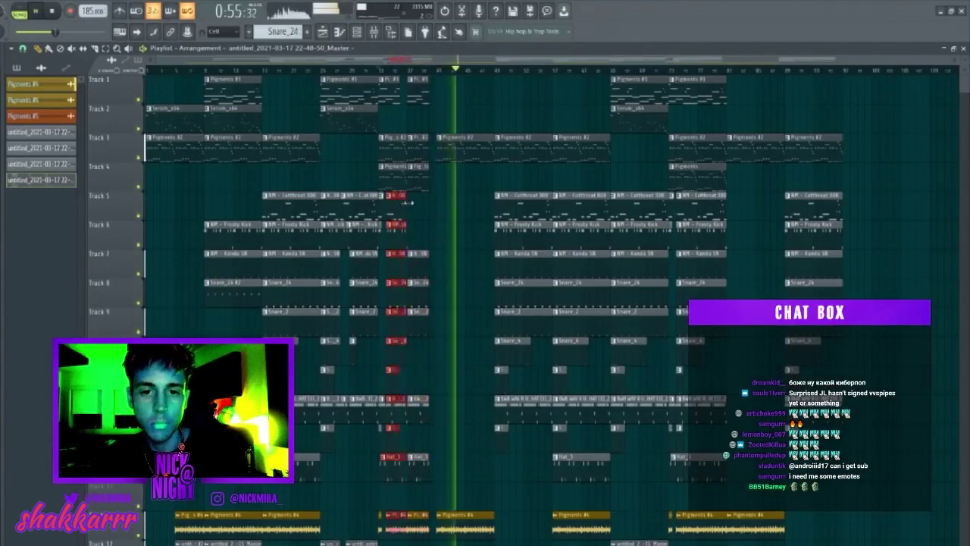
pyautogui.keyDown('ctrl'); pyautogui.click(476, 179); pyautogui.keyUp('ctrl')
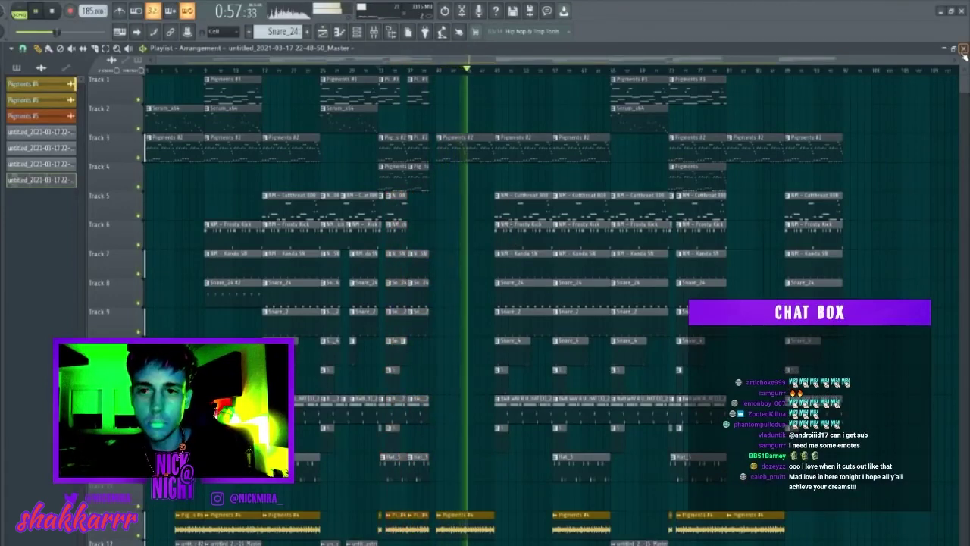
# - Copy the Pigments #3 and Serum_x64 clips on Tracks 1 and 2 from bar 9 to bar 49
pyautogui.moveTo(964, 70); pyautogui.dragTo(964, 87)
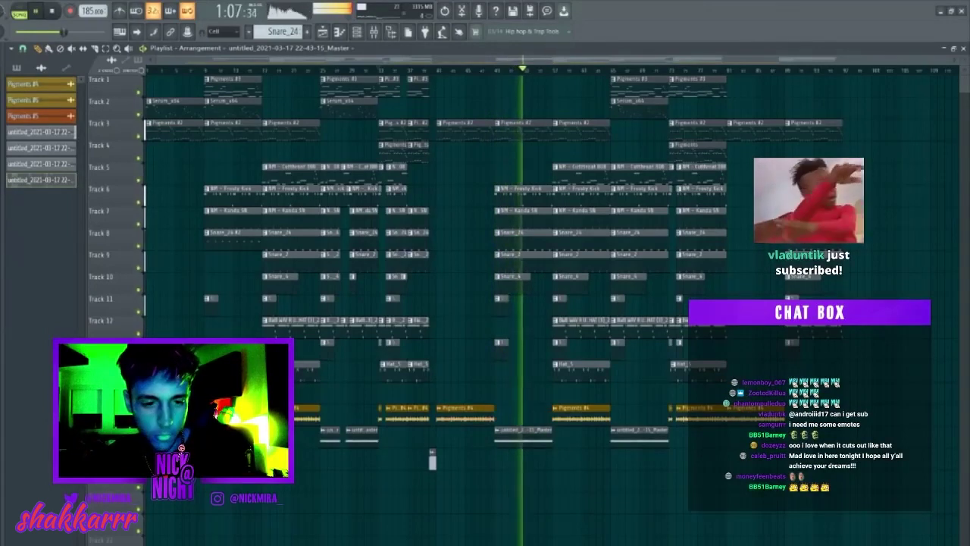
pyautogui.click(235, 106)
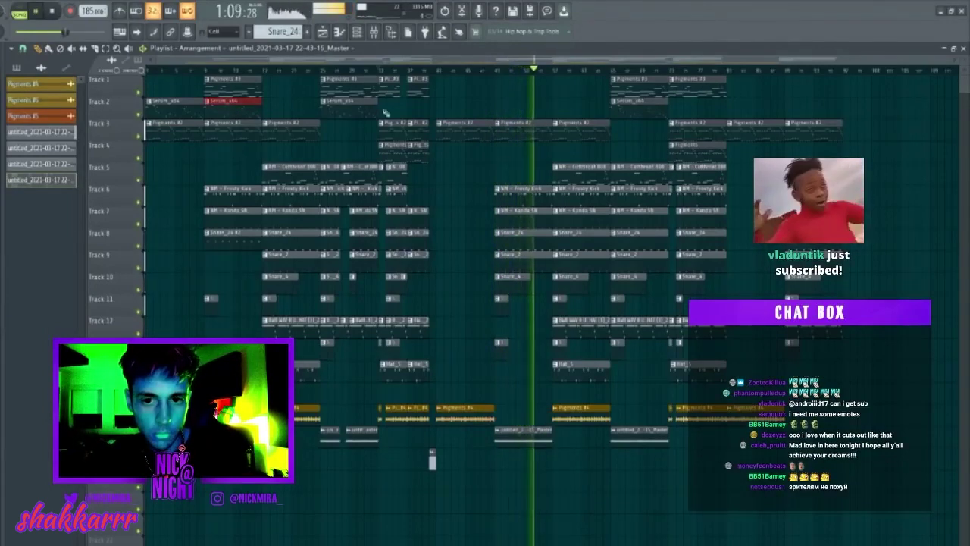
pyautogui.keyDown('ctrl'); pyautogui.keyDown('shift'); pyautogui.click(233, 87); pyautogui.keyUp('shift'); pyautogui.keyUp('ctrl')
pyautogui.moveTo(229, 113); pyautogui.dragTo(517, 109)
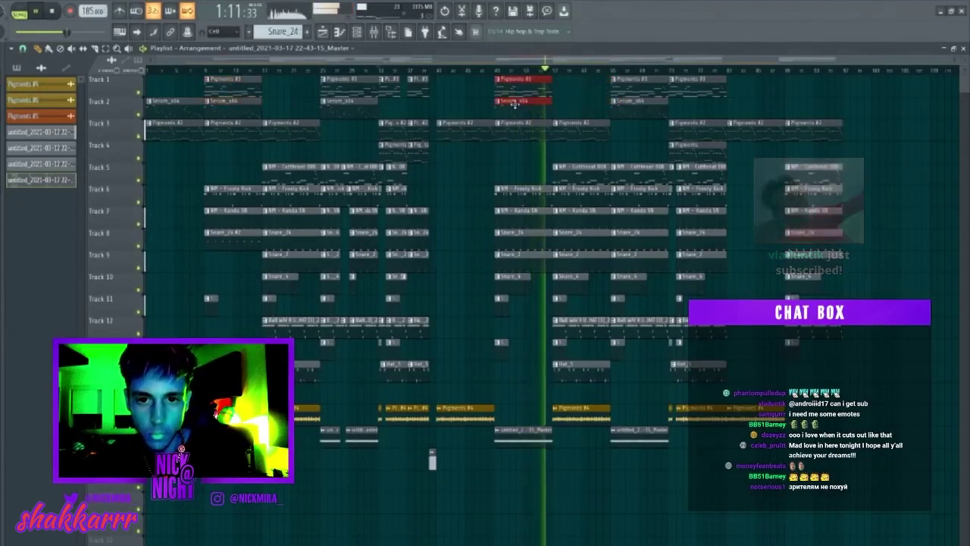
pyautogui.keyDown('ctrl'); pyautogui.click(523, 163); pyautogui.keyUp('ctrl')
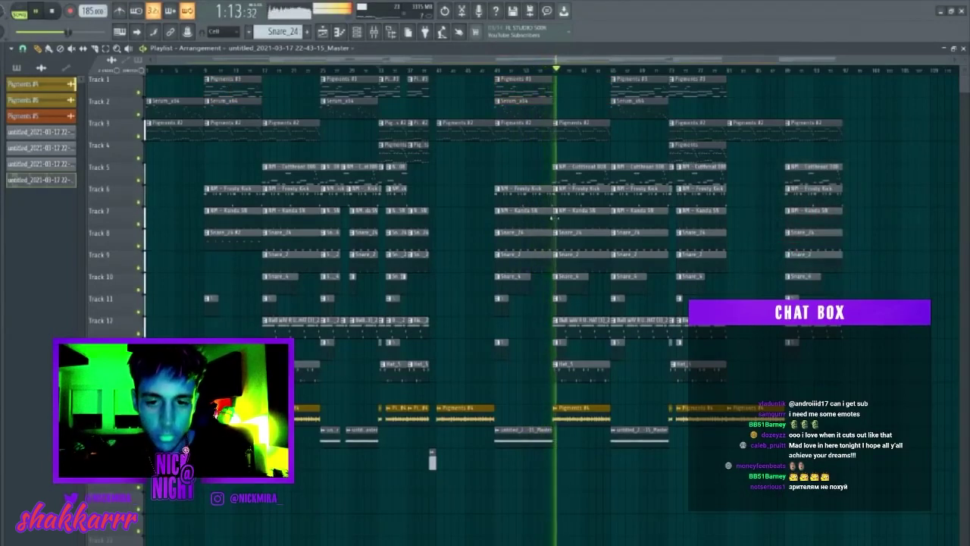
# - Place a Hat_5 clip at bar 49 on Track 14 and repeat the short Track 13 snare from bar 49 through bar 72
pyautogui.click(498, 73)
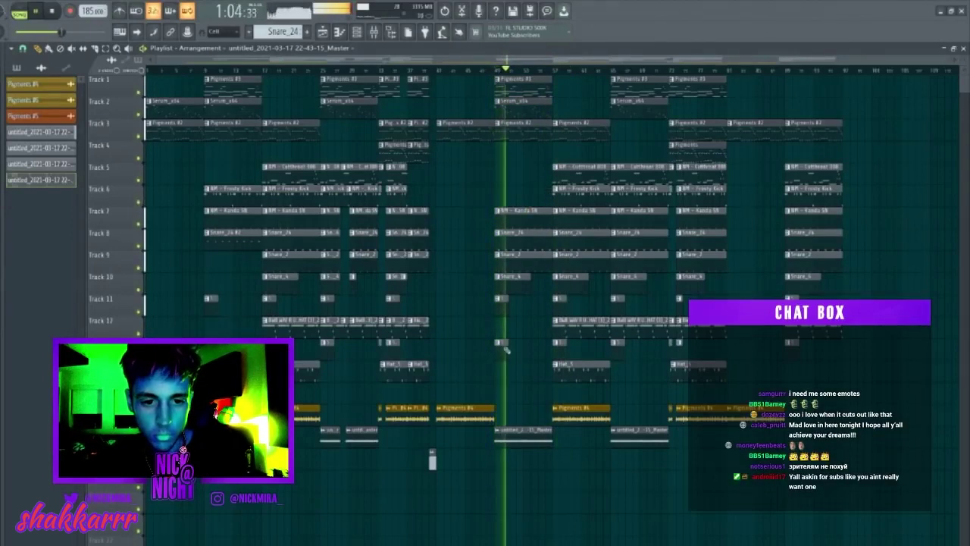
pyautogui.moveTo(433, 338); pyautogui.dragTo(376, 316)
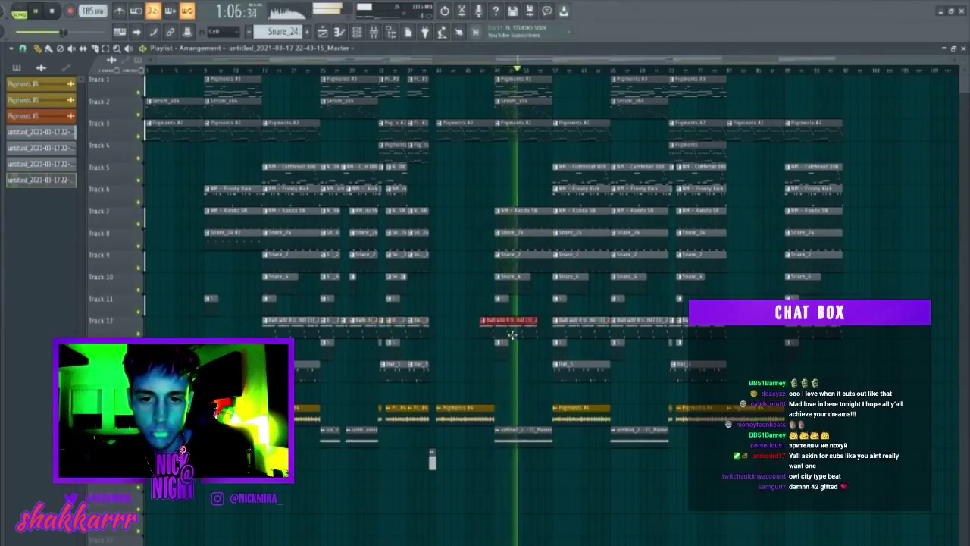
pyautogui.moveTo(579, 376); pyautogui.dragTo(515, 379)
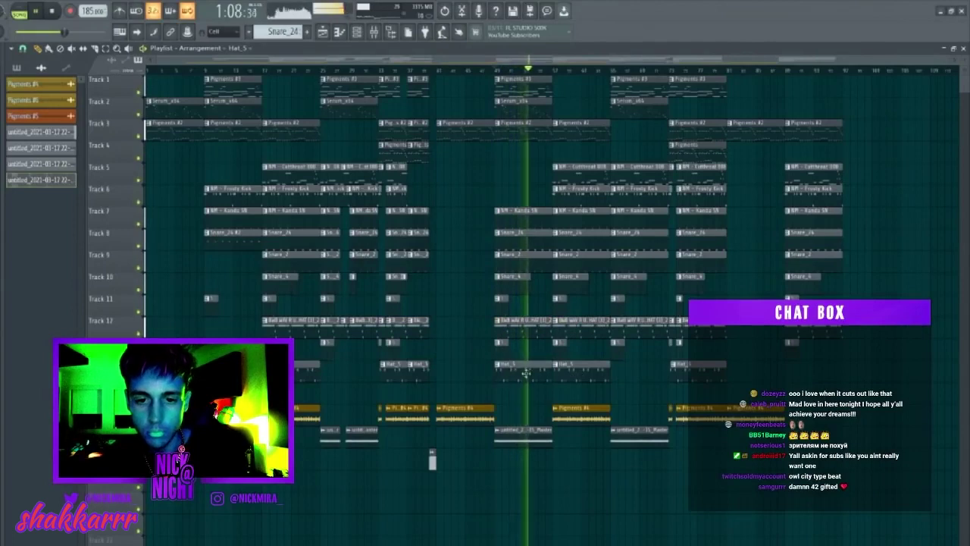
pyautogui.rightClick(536, 333)
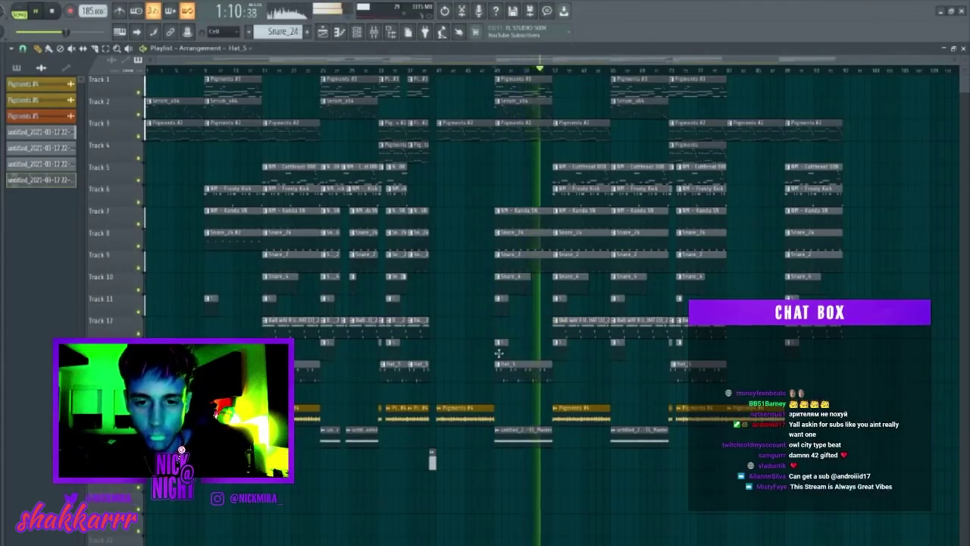
pyautogui.moveTo(498, 354); pyautogui.dragTo(629, 349)
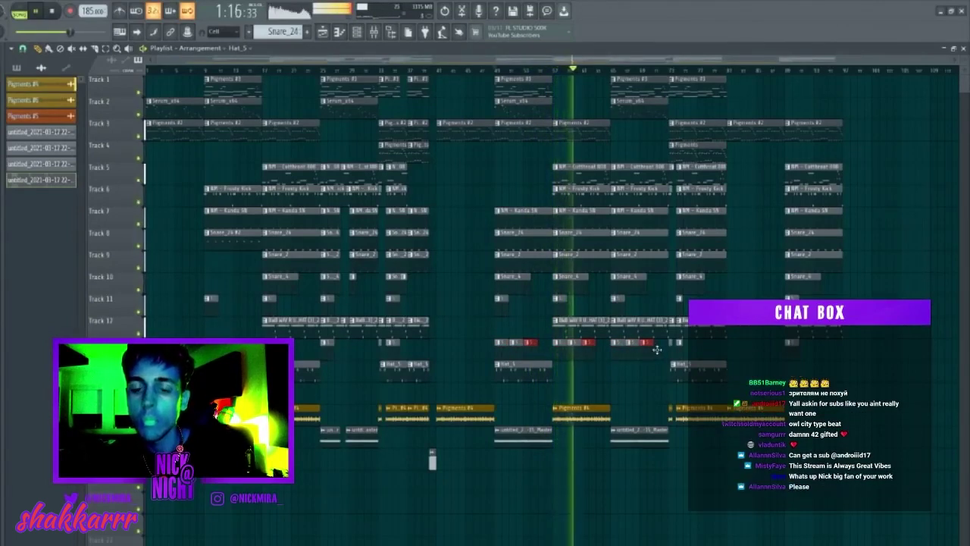
pyautogui.hotkey('ctrl', 'd')
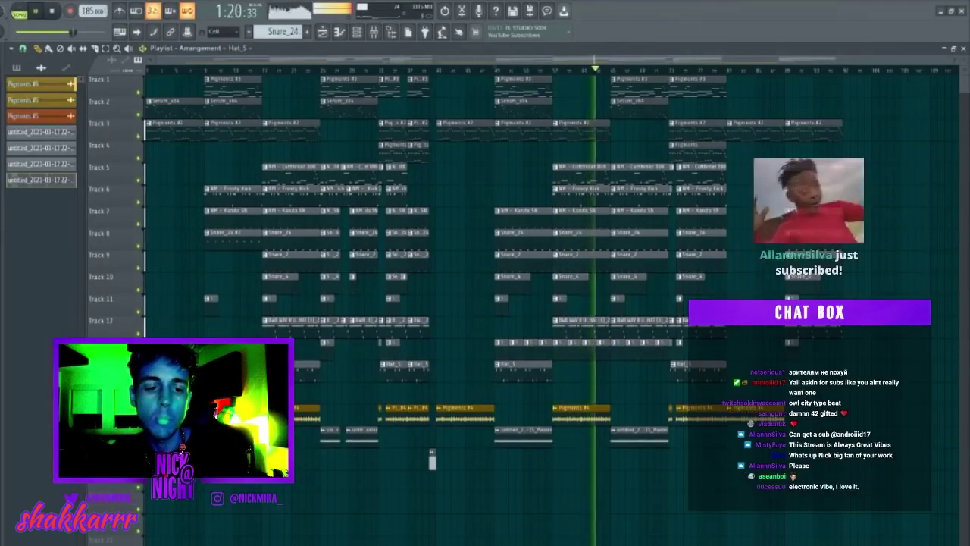
# - Shift the audio clips on Tracks 16 to 18 up by one track
pyautogui.moveTo(163, 392); pyautogui.dragTo(936, 532)
pyautogui.hotkey('shift', 'Up')
pyautogui.hotkey('ctrl', 'd')
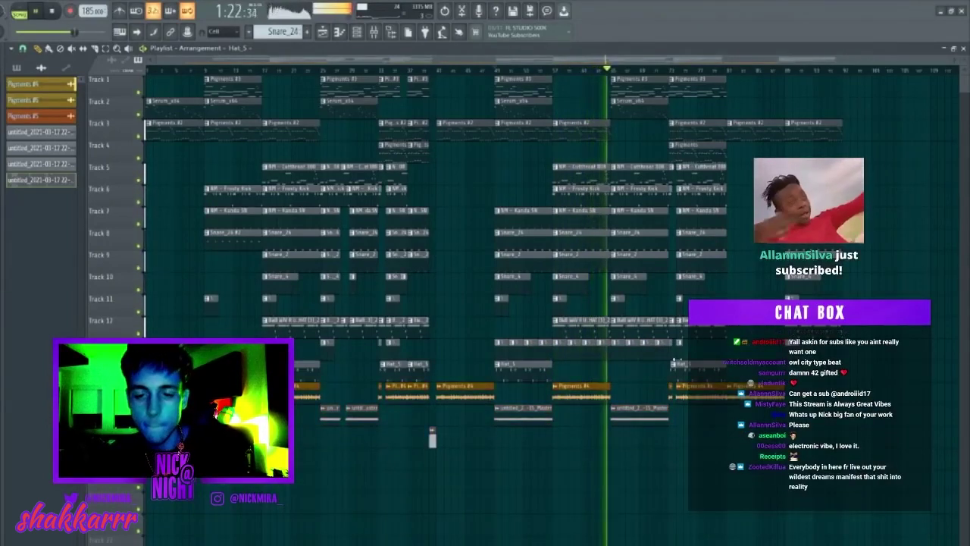
# - Make the Cutthroat 808 clip at bar 65 unique and delete the two middle notes of its closing fill
pyautogui.click(614, 167)
pyautogui.click(663, 246)
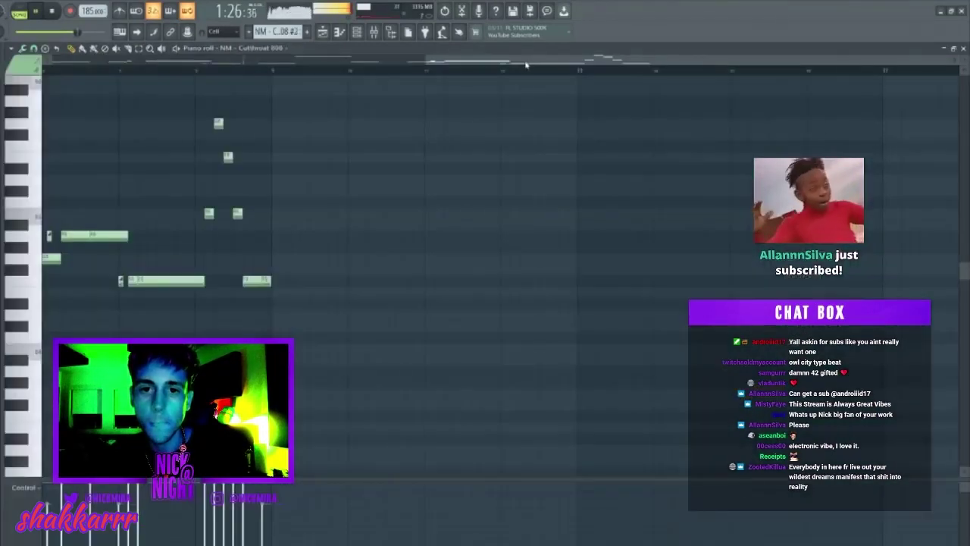
pyautogui.moveTo(645, 182); pyautogui.dragTo(675, 184)
pyautogui.hotkey('ctrl', 'Down')
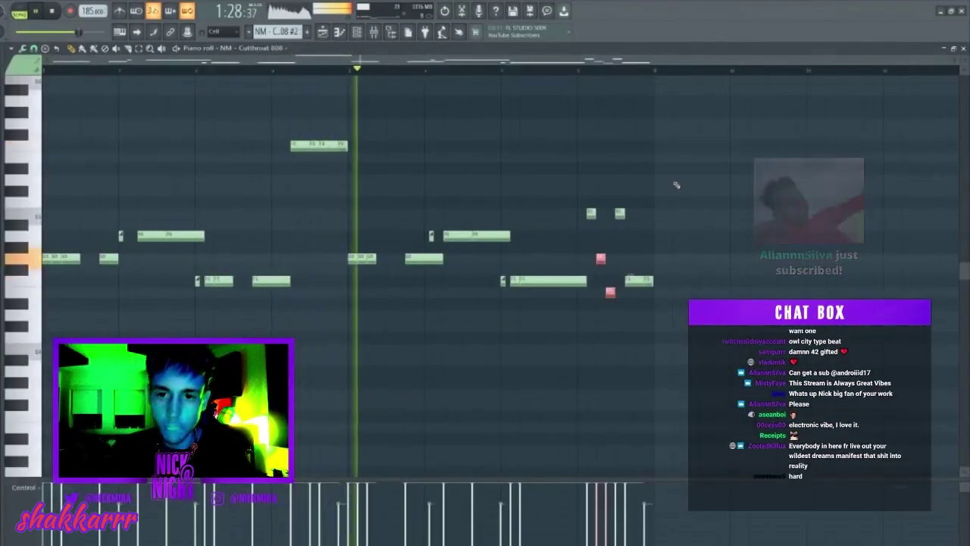
pyautogui.rightClick(602, 258)
pyautogui.rightClick(610, 292)
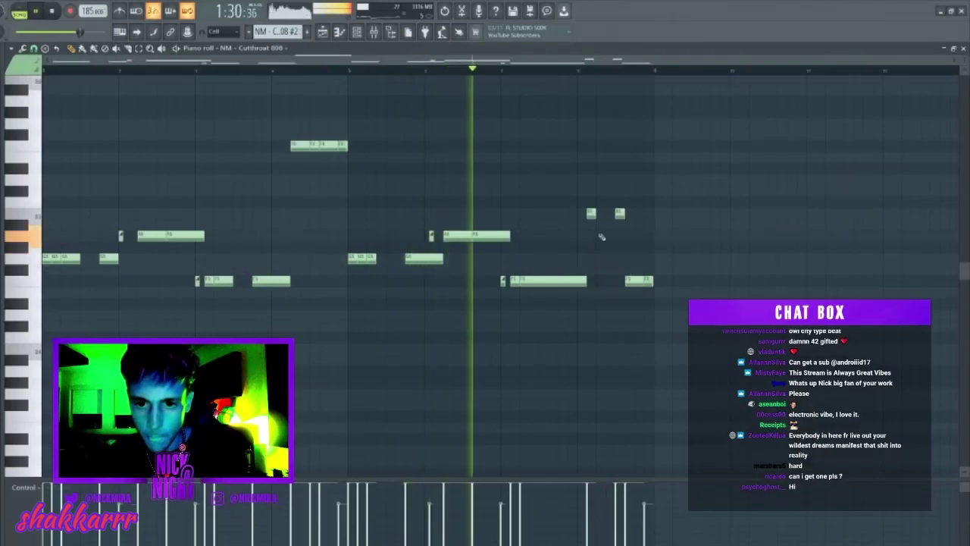
# - Fill the gap in the closing 808 fill with same-pitch notes and lower the last two of the four by two semitones
pyautogui.click(591, 214)
pyautogui.click(601, 214)
pyautogui.click(610, 214)
pyautogui.moveTo(609, 206); pyautogui.dragTo(626, 220)
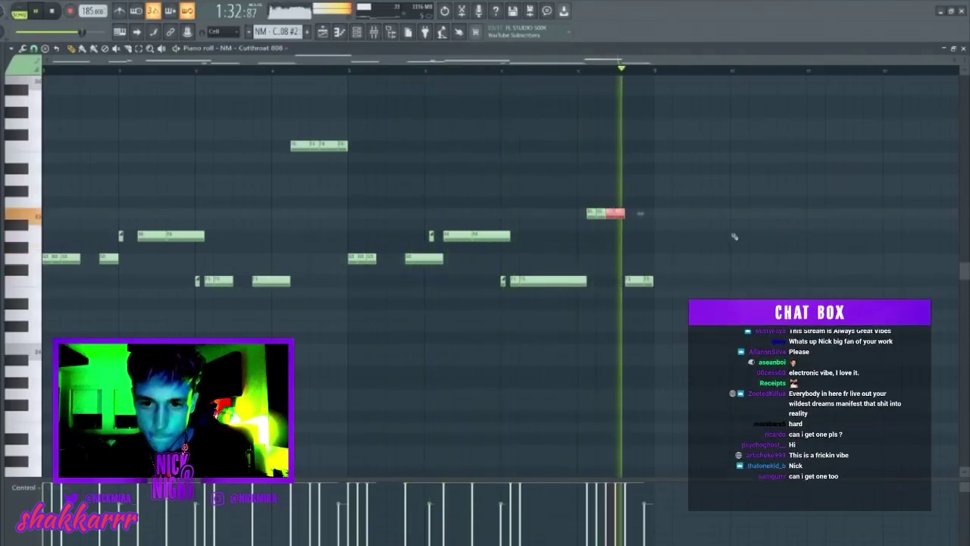
pyautogui.hotkey('shift', 'Down')
pyautogui.hotkey('shift', 'Down')
pyautogui.hotkey('shift', 'Down')
pyautogui.hotkey('shift', 'Up')
pyautogui.keyDown('ctrl'); pyautogui.click(690, 143); pyautogui.keyUp('ctrl')
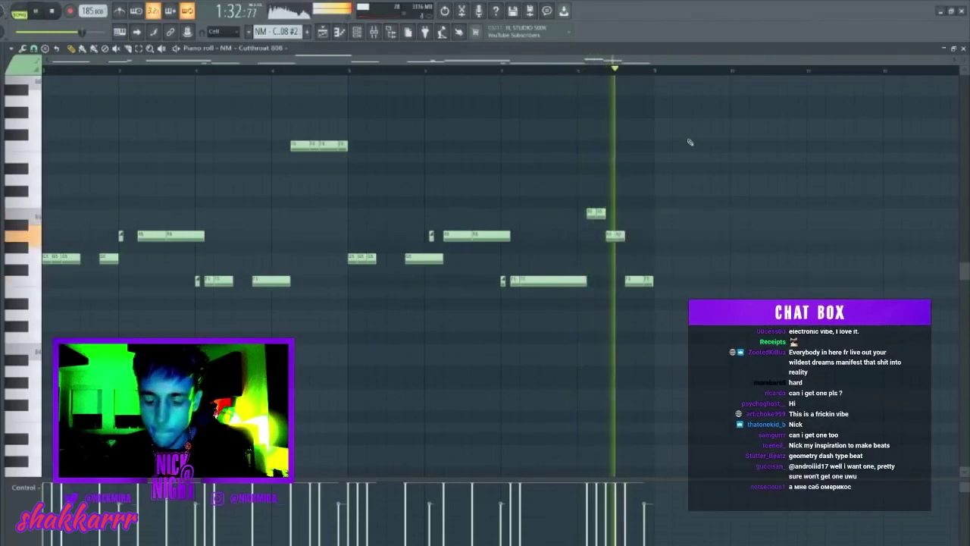
# - Raise the whole 808 pattern by one octave and lower its last four notes by two semitones
pyautogui.hotkey('ctrl', 'Up')
pyautogui.scroll(1, 603, 214)
pyautogui.hotkey('shift', 'Down')
pyautogui.scroll(1, 604, 214)
pyautogui.moveTo(608, 161); pyautogui.dragTo(661, 220)
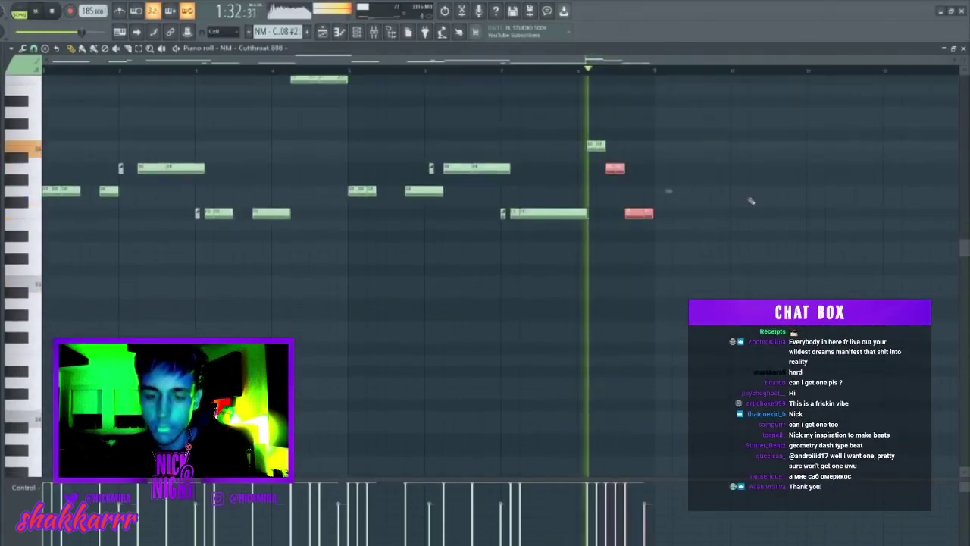
pyautogui.hotkey('shift', 'Down')
pyautogui.hotkey('shift', 'Down')
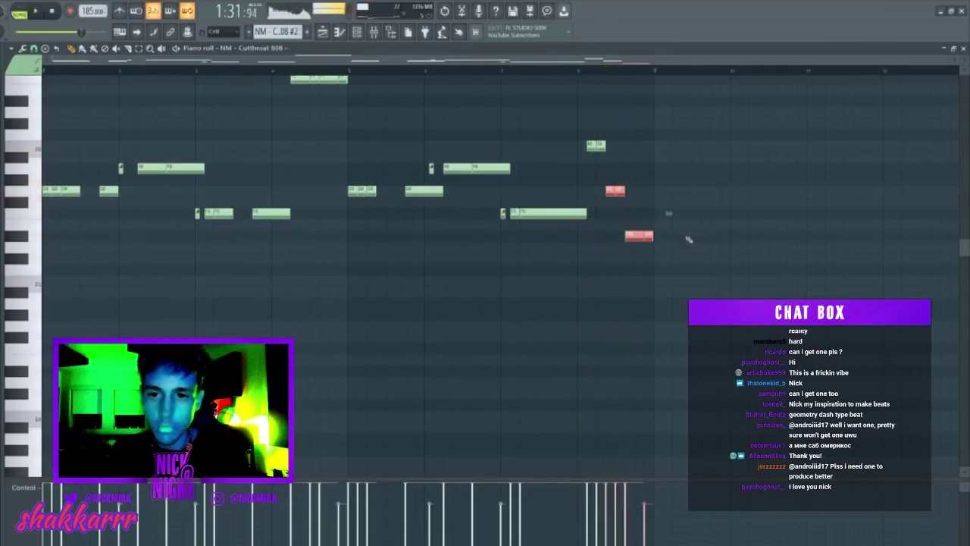
# - Raise the final two notes of the 808 pattern by just over an octave, undoing the last trial edit
pyautogui.moveTo(667, 273); pyautogui.dragTo(639, 232)
pyautogui.hotkey('shift', 'Up')
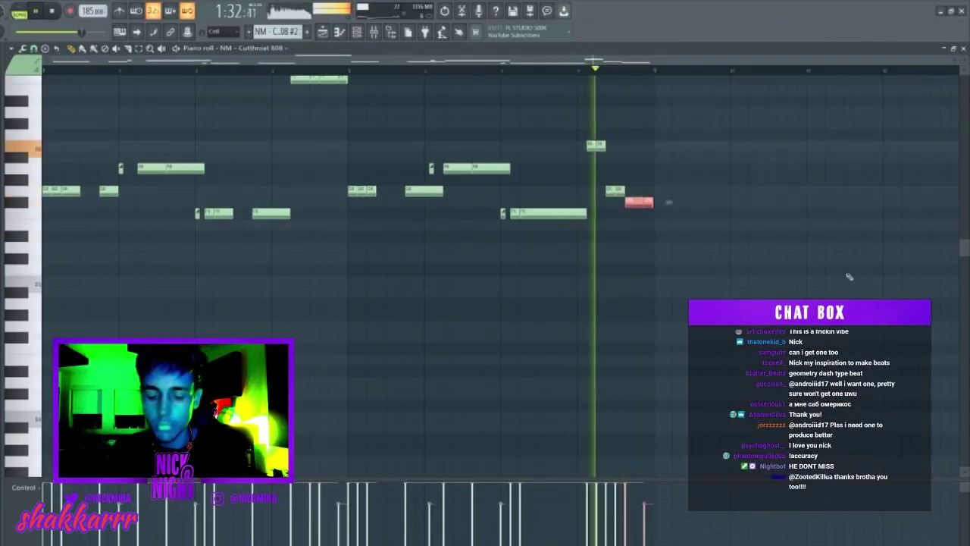
pyautogui.hotkey('ctrl', 'Up')
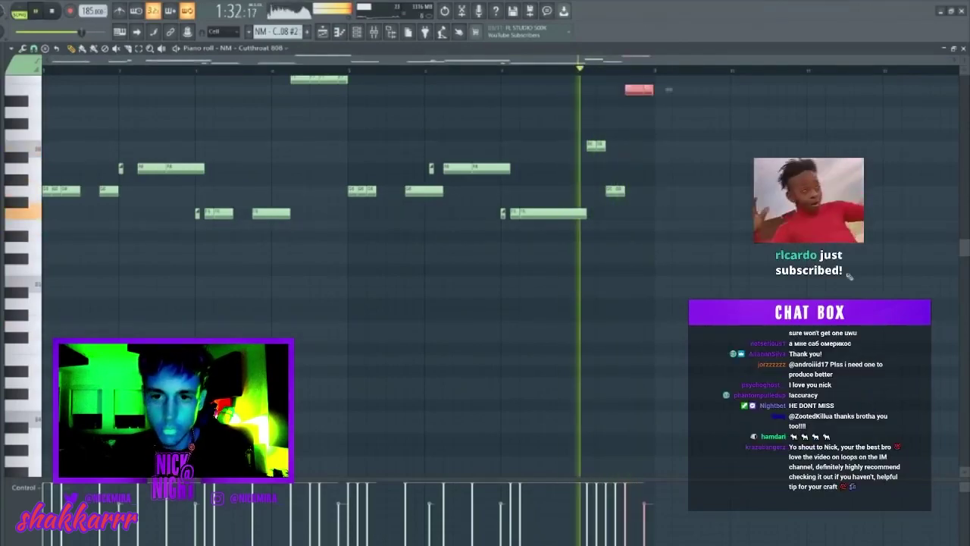
pyautogui.press('Delete')
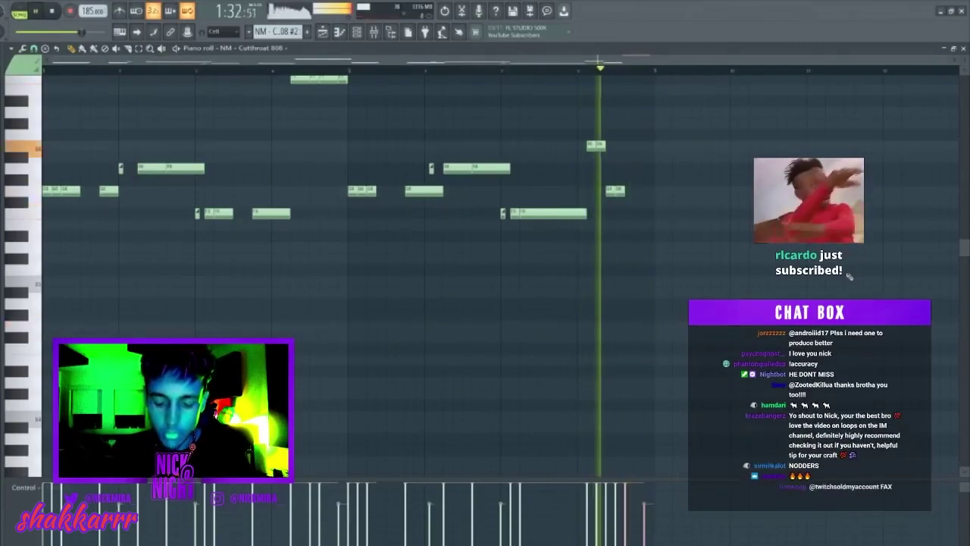
pyautogui.hotkey('ctrl', 'z')
# - Lower all notes of the 808 pattern by one octave and return to the playlist
pyautogui.hotkey('ctrl', 'a')
pyautogui.hotkey('ctrl', 'Down')
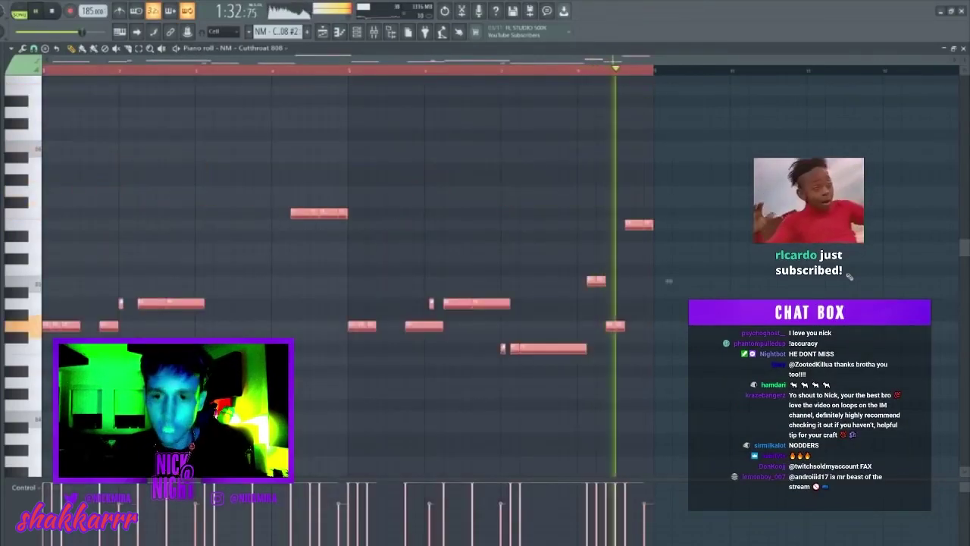
pyautogui.hotkey('ctrl', 'd')
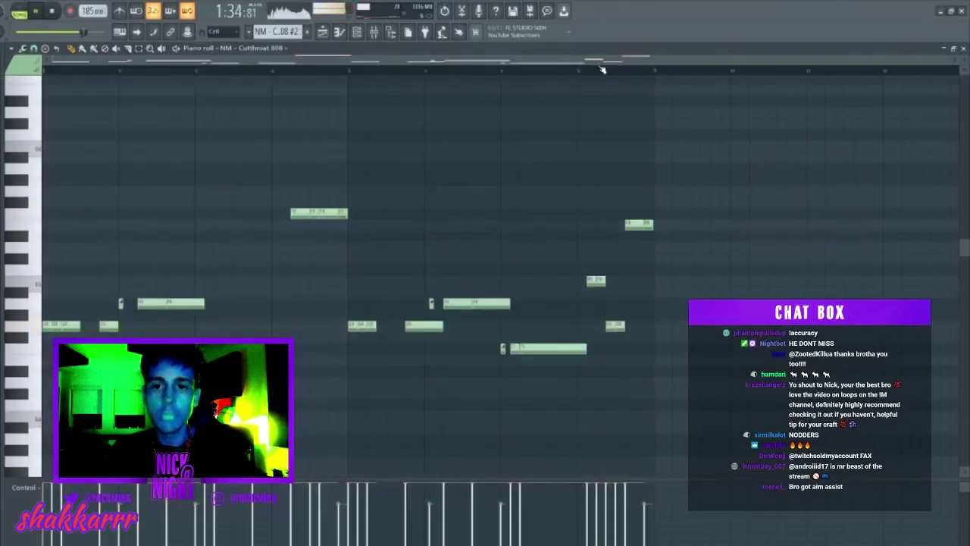
pyautogui.press('F5')
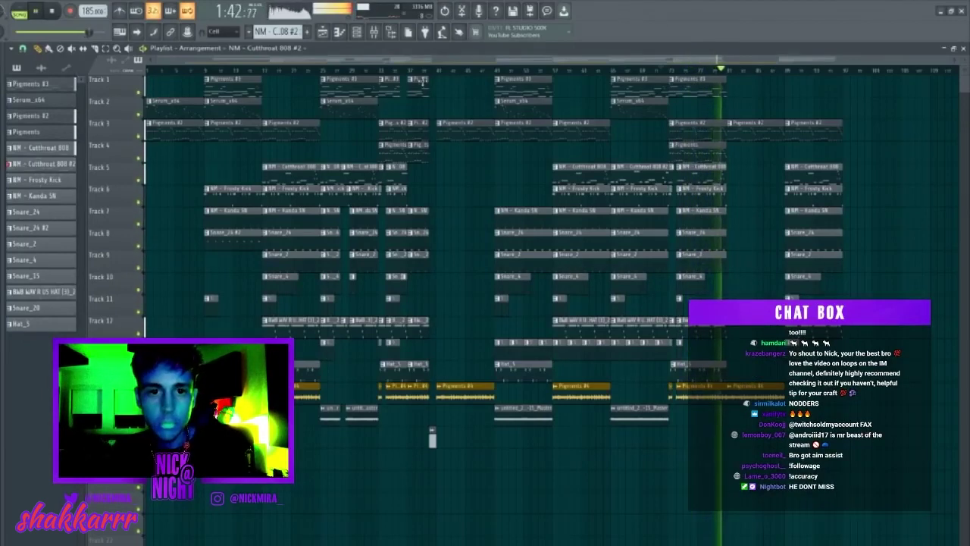
pyautogui.press('F6')
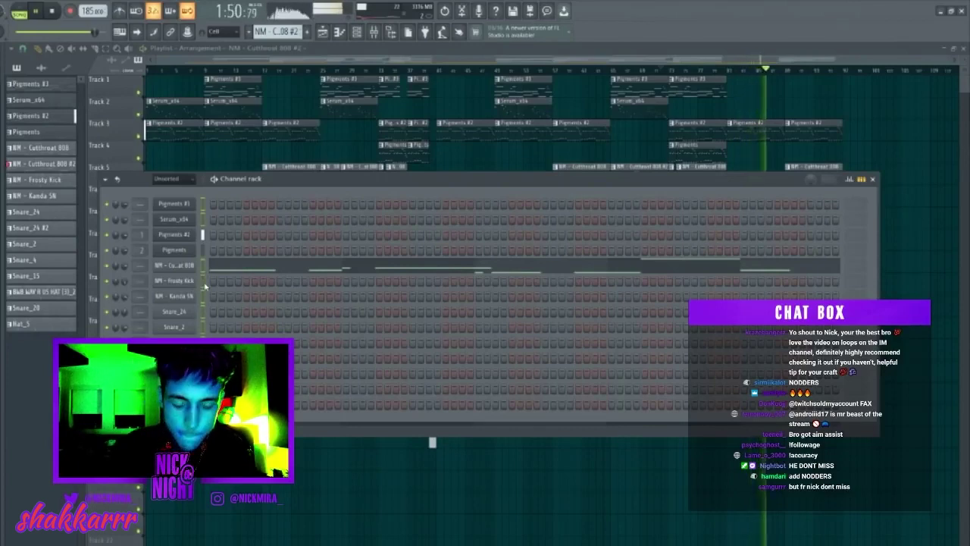
pyautogui.press('F9')
pyautogui.press('F6')
pyautogui.press('F9')
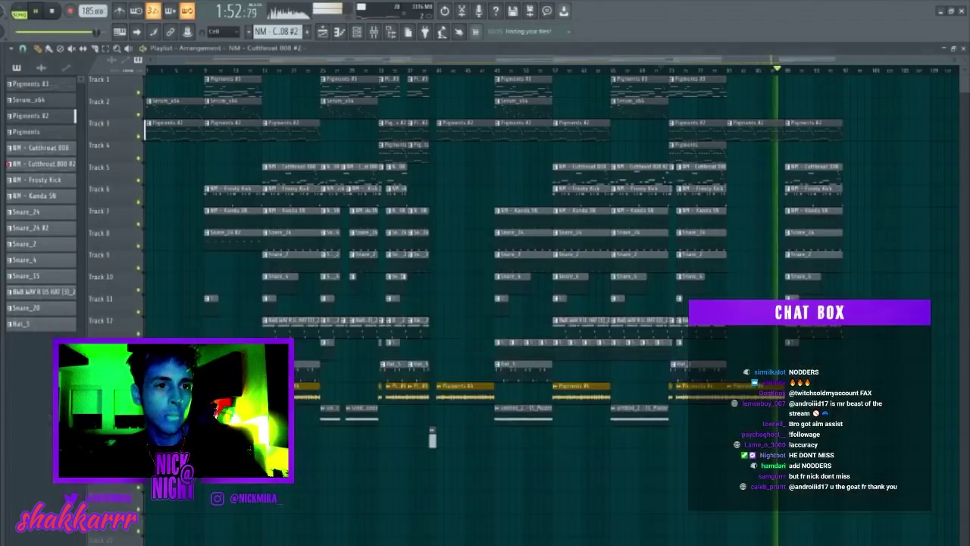
# - Stop playback, purge the project's unused audio clips and check the remaining audio clips
pyautogui.press('space')
pyautogui.click(2, 11)
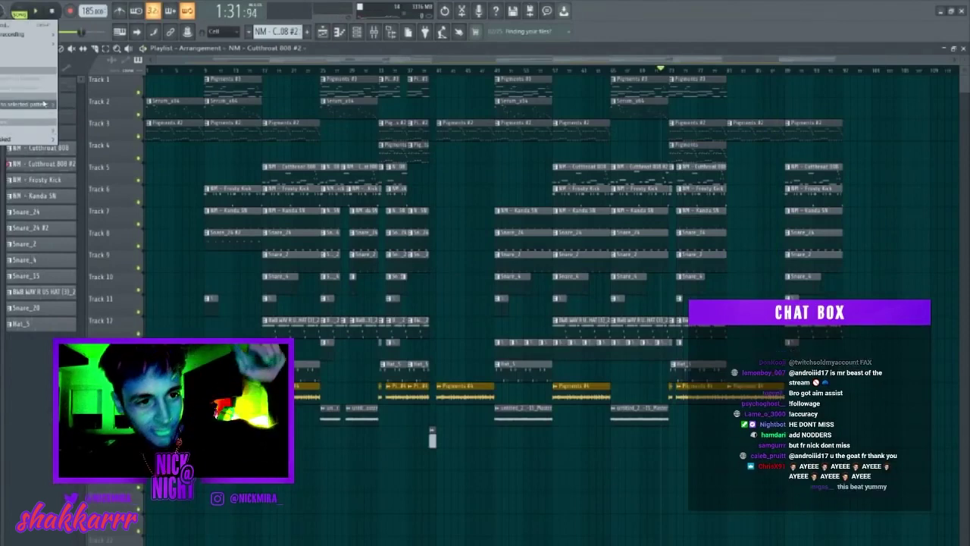
pyautogui.moveTo(44, 104)
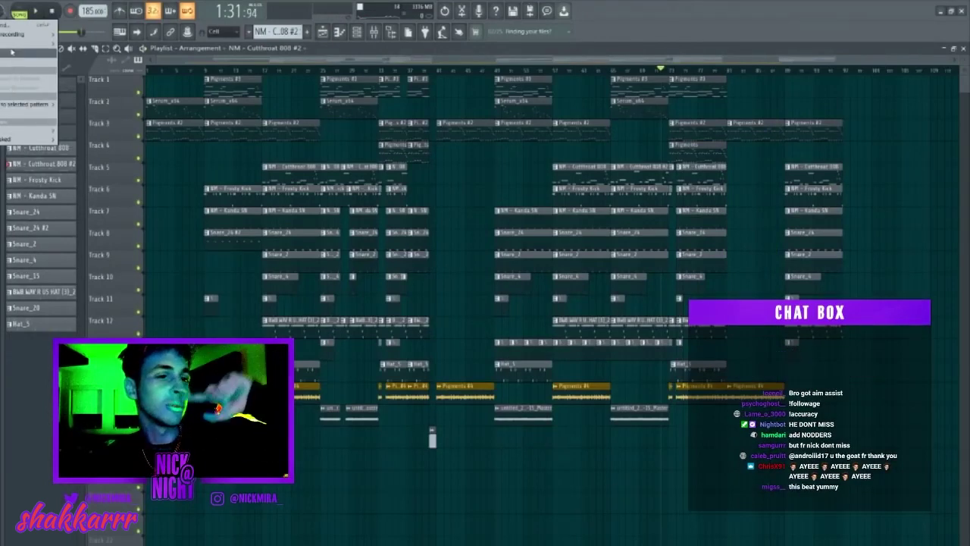
pyautogui.moveTo(10, 48)
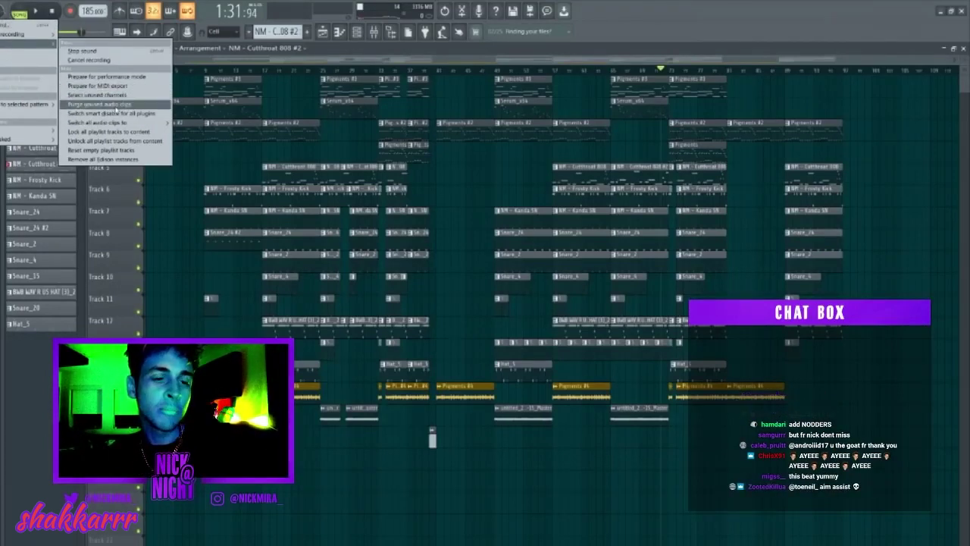
pyautogui.click(115, 108)
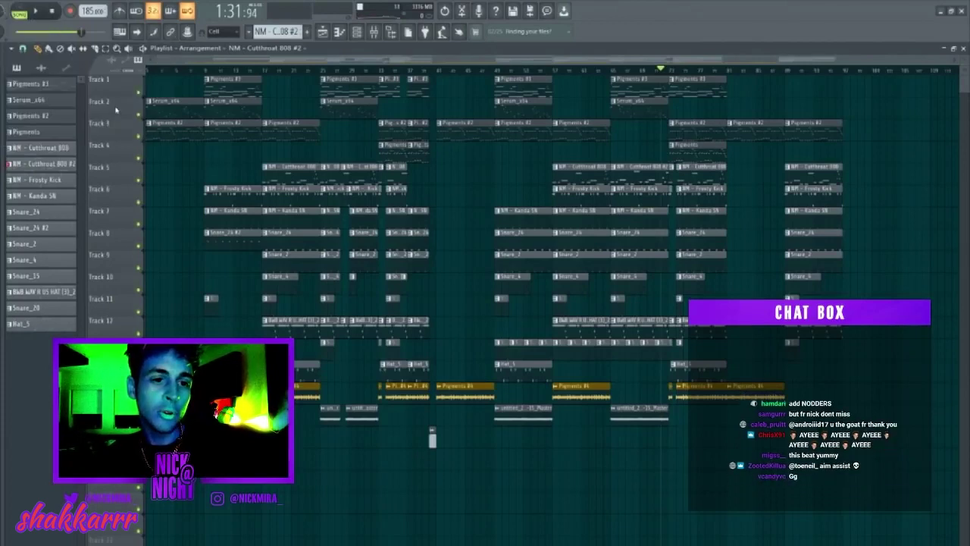
pyautogui.click(40, 68)
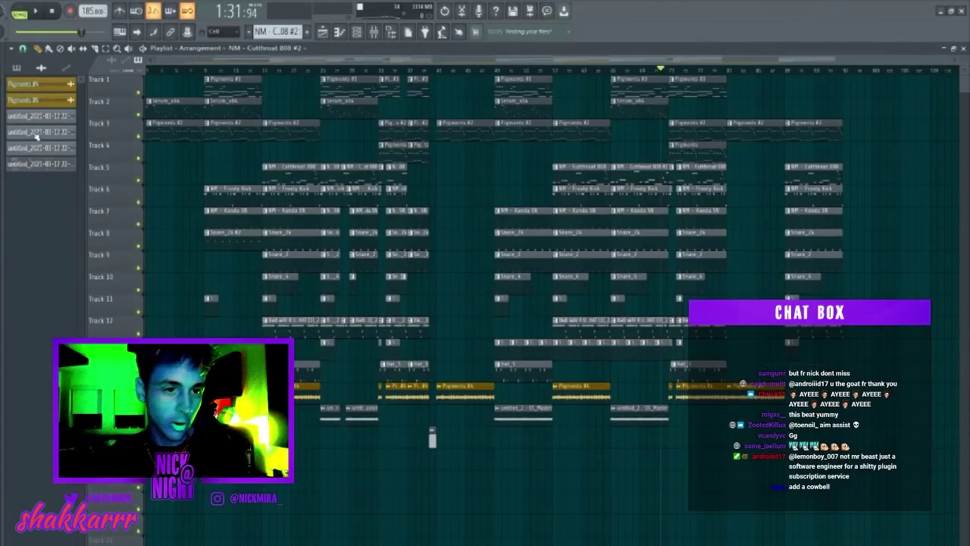
pyautogui.click(18, 69)
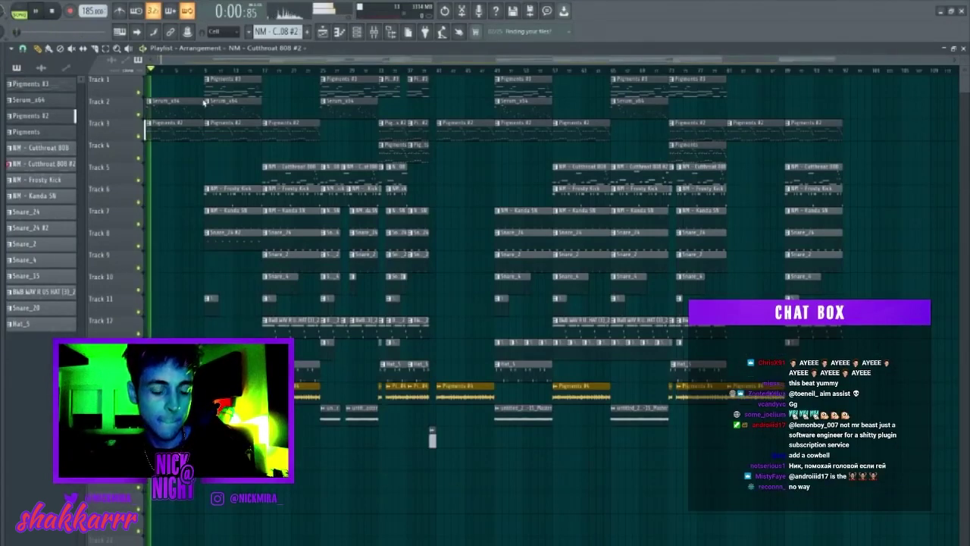
# - Save the project in a new folder named Houses inside the March Beats folder
pyautogui.hotkey('ctrl', 'shift', 's')
pyautogui.click(349, 278)
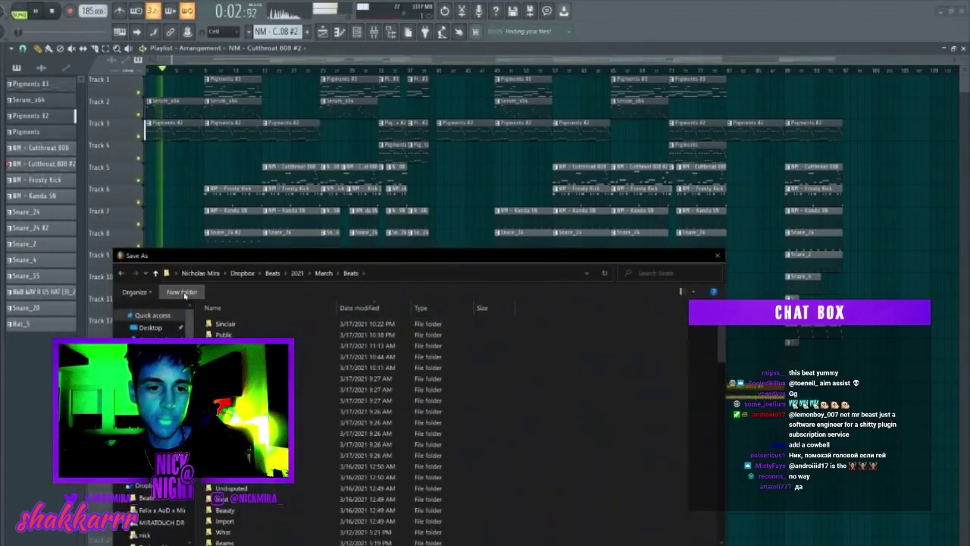
pyautogui.hotkey('ctrl', 'shift', 'n')
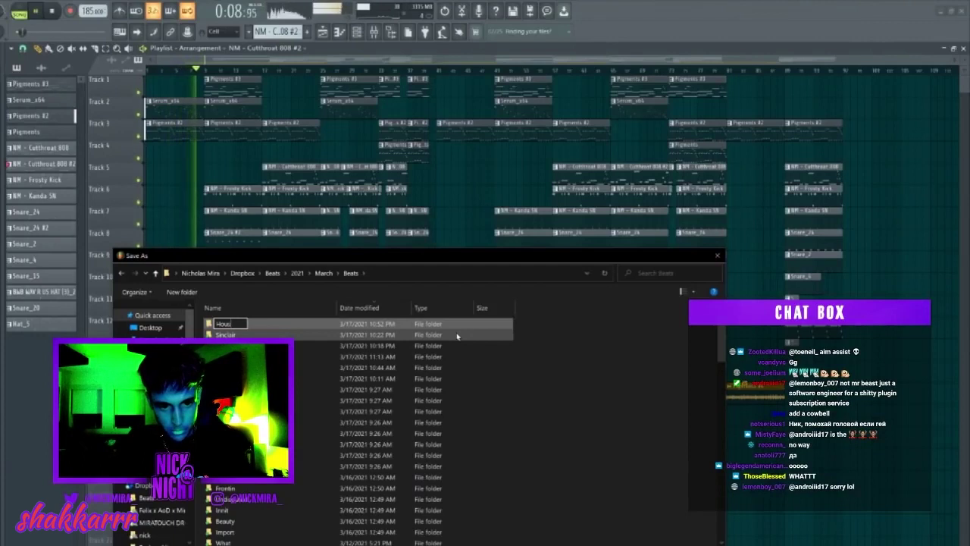
pyautogui.press('Return')
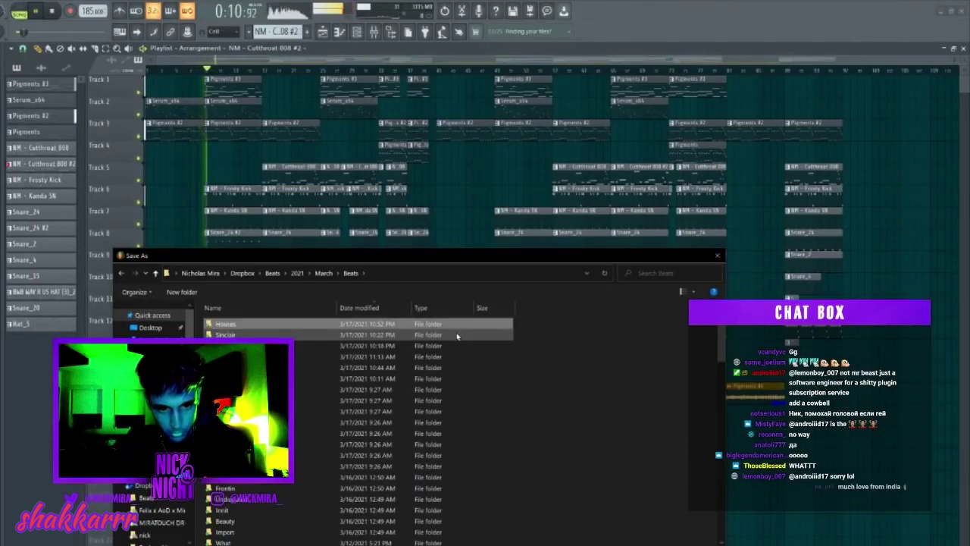
pyautogui.press('Return')
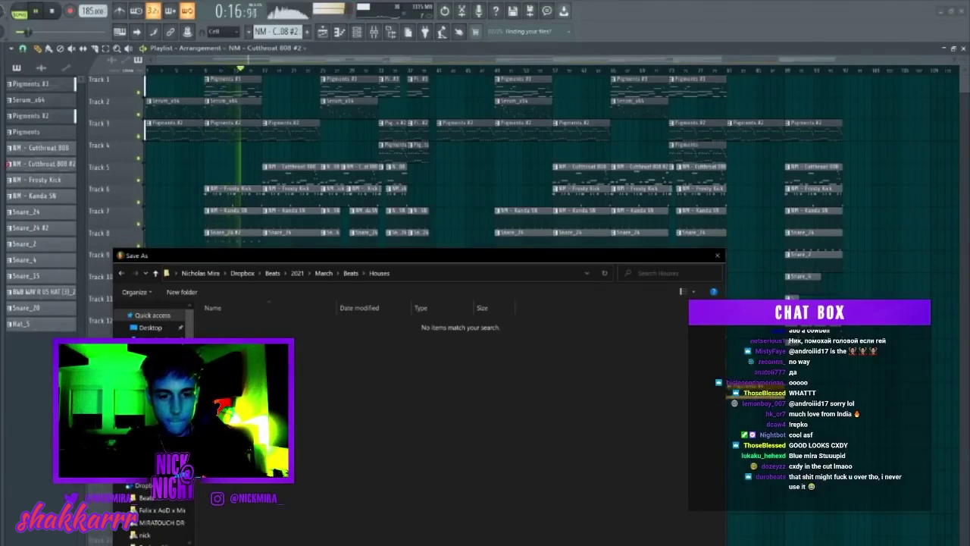
pyautogui.press('Return')
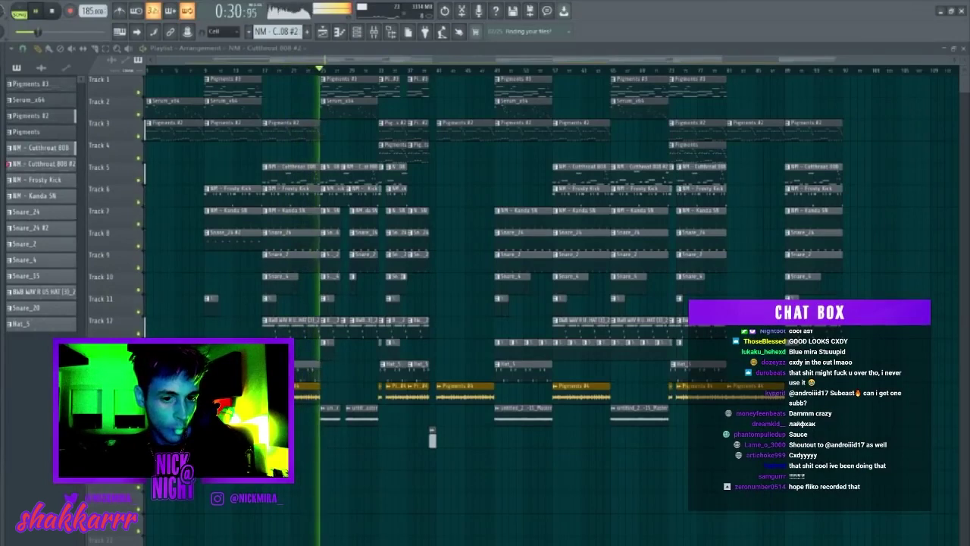
# - Reverse the Impact_3 audio clip leading up to bar 17 and set its time-stretching mode to Stretch
pyautogui.click(41, 68)
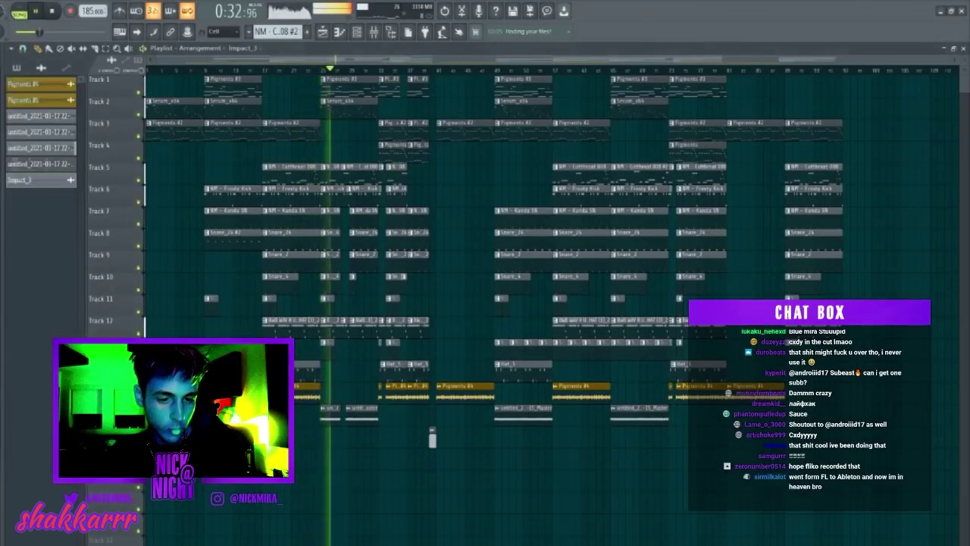
pyautogui.doubleClick(208, 432)
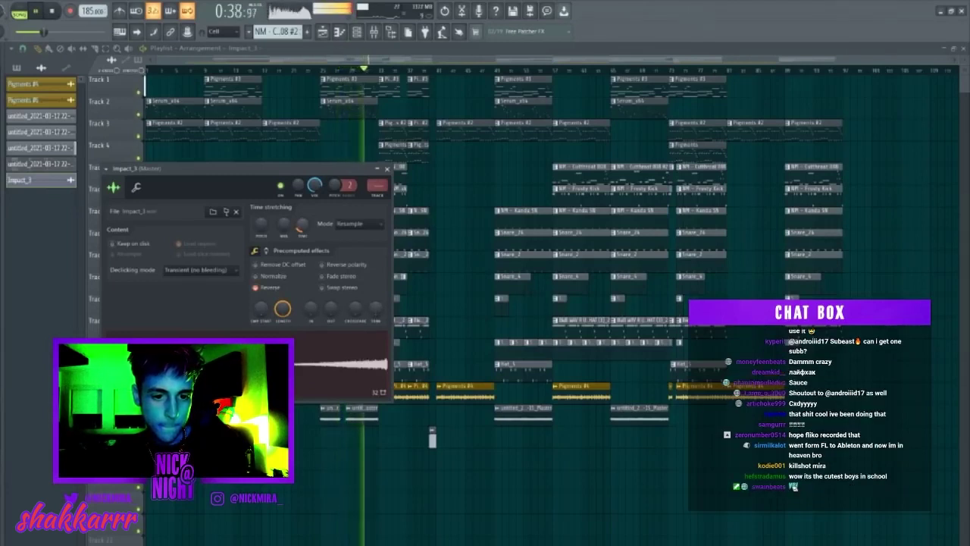
pyautogui.click(234, 69)
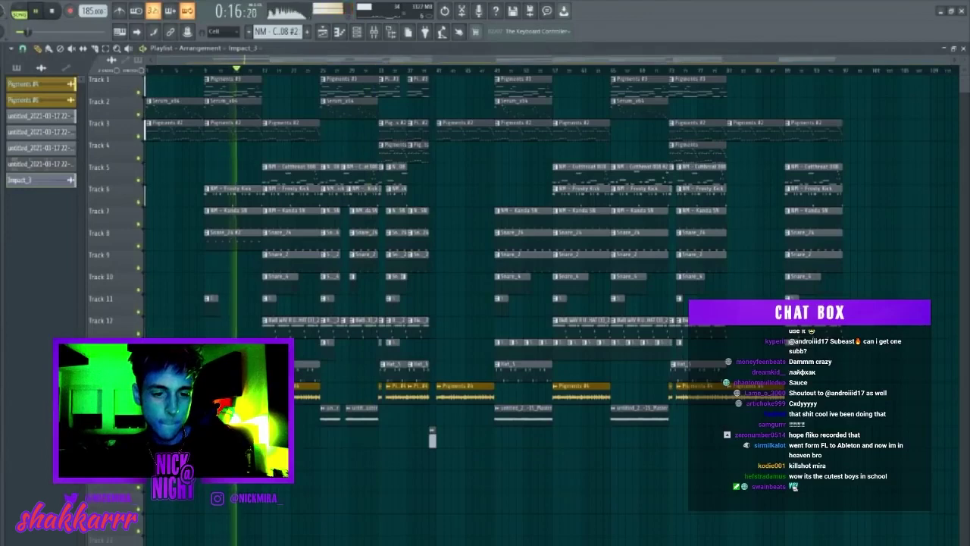
pyautogui.doubleClick(432, 430)
pyautogui.click(351, 224)
pyautogui.click(347, 248)
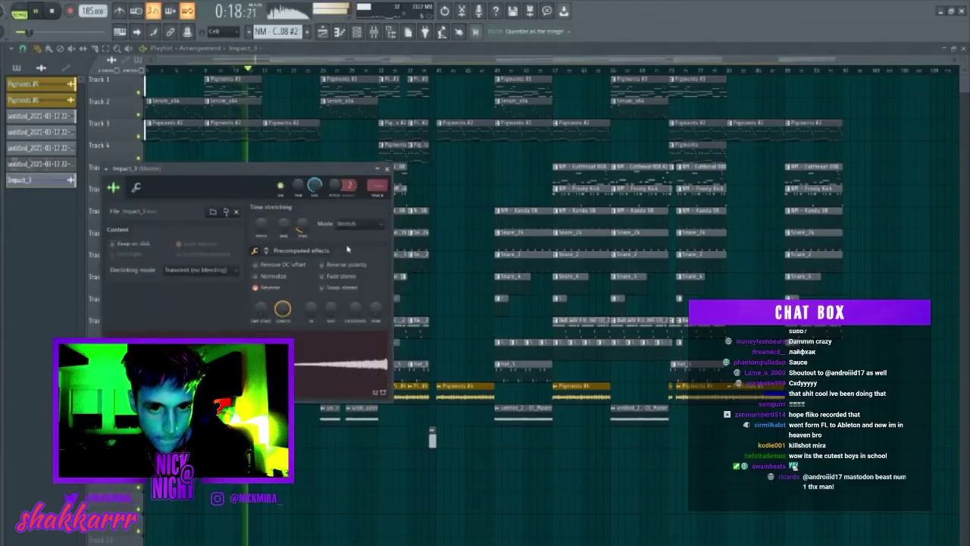
pyautogui.press('Escape')
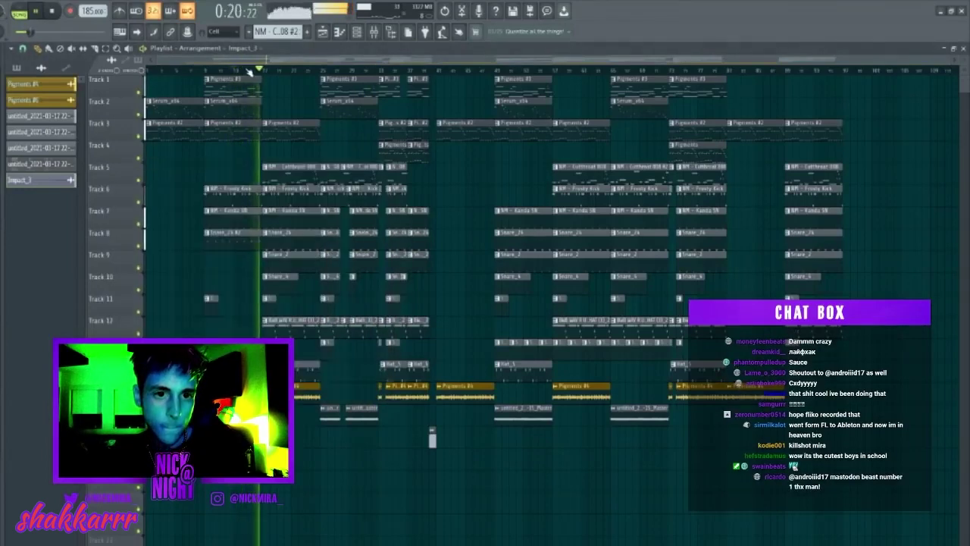
# - Slice off the last half bar before bar 17 from the Impact_3, audio, melody and kick clips to create a dropout
pyautogui.scroll(10, 248, 72)
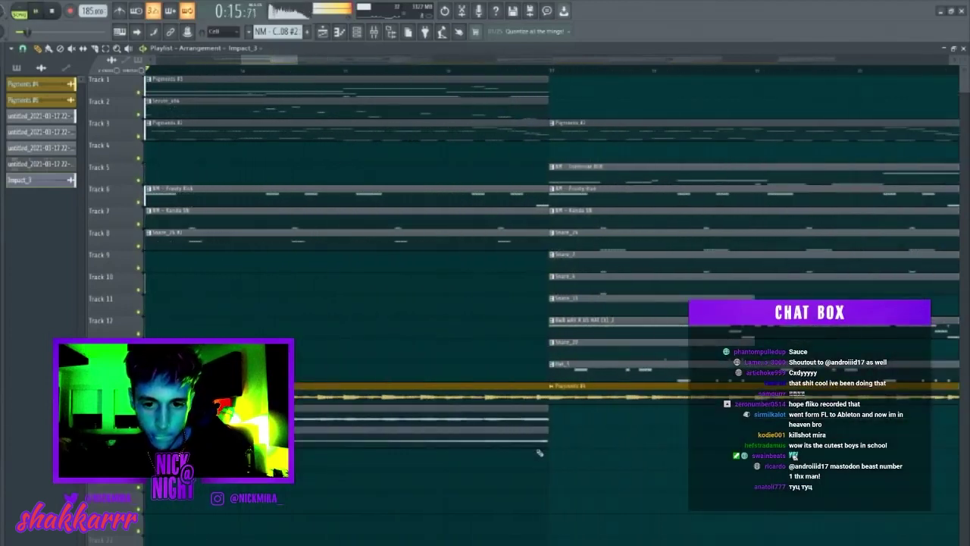
pyautogui.click(523, 429)
pyautogui.moveTo(511, 438); pyautogui.dragTo(458, 430)
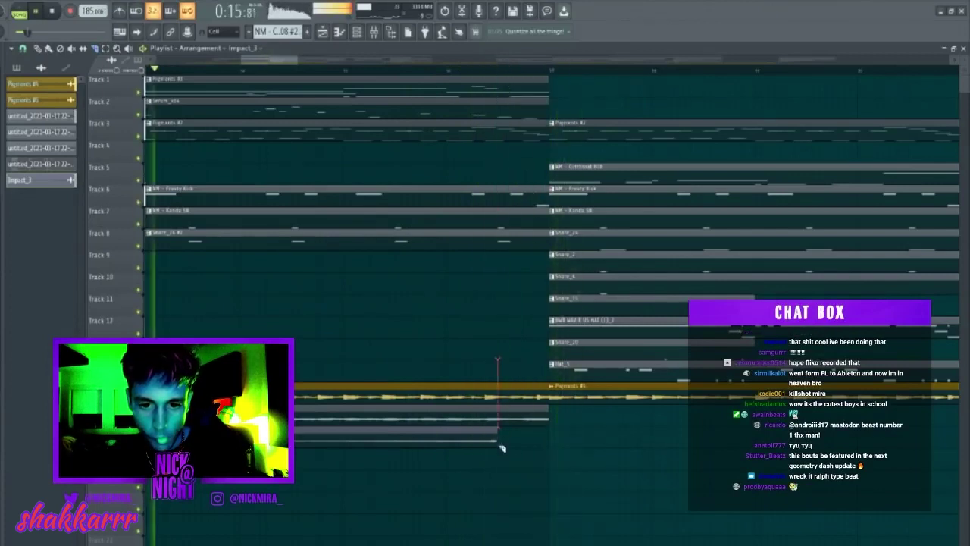
pyautogui.moveTo(501, 447); pyautogui.dragTo(501, 453)
pyautogui.moveTo(500, 162); pyautogui.dragTo(501, 78)
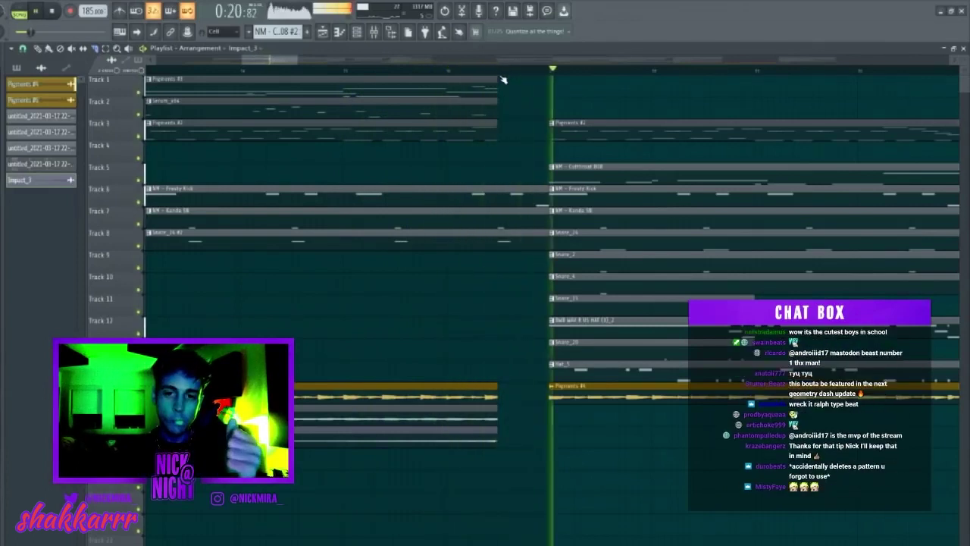
pyautogui.press('space')
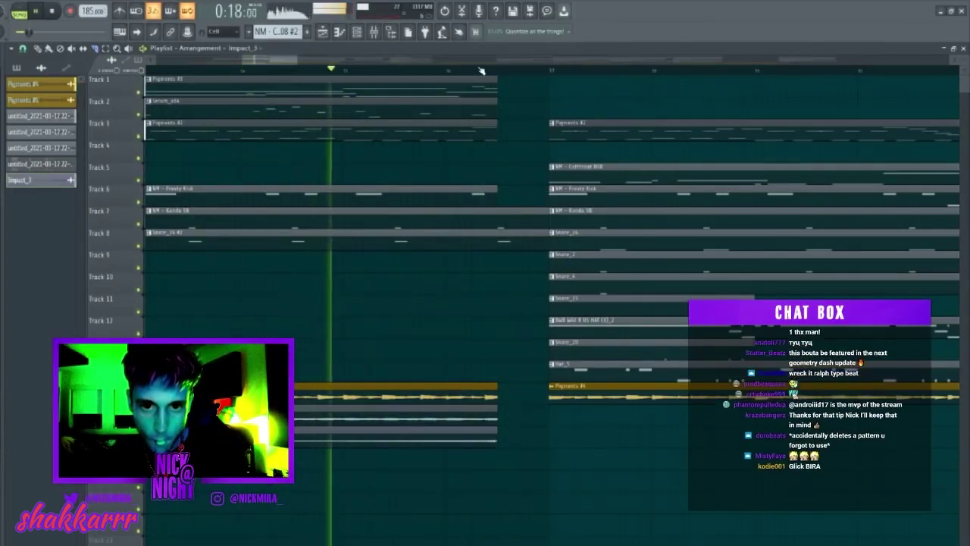
# - Play the passage into the dropout before bar 17, then solo Track 3 and listen to its Pigments #2 tail
pyautogui.scroll(-2, 480, 71)
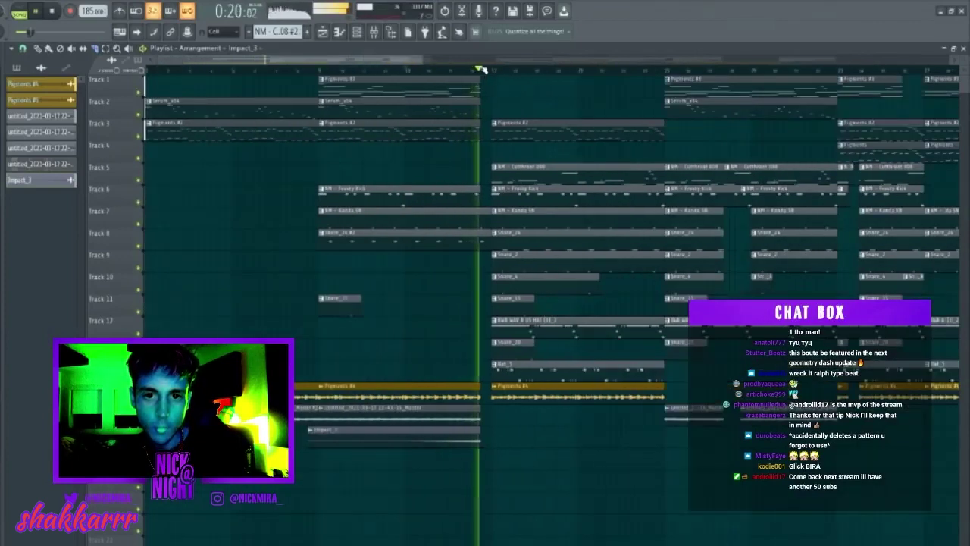
pyautogui.press('space')
pyautogui.press('space')
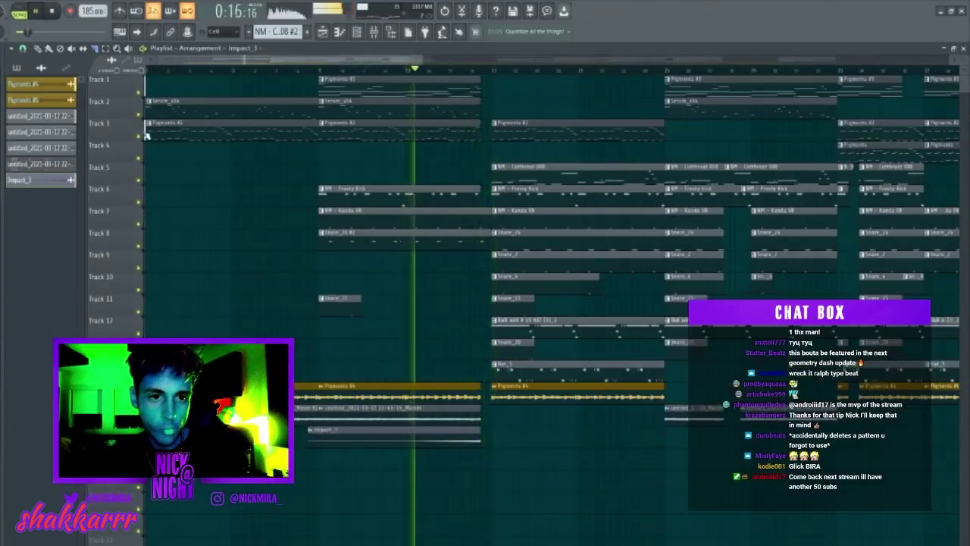
pyautogui.rightClick(139, 136)
pyautogui.press('space')
pyautogui.press('space')
pyautogui.click(475, 71)
pyautogui.scroll(2, 479, 71)
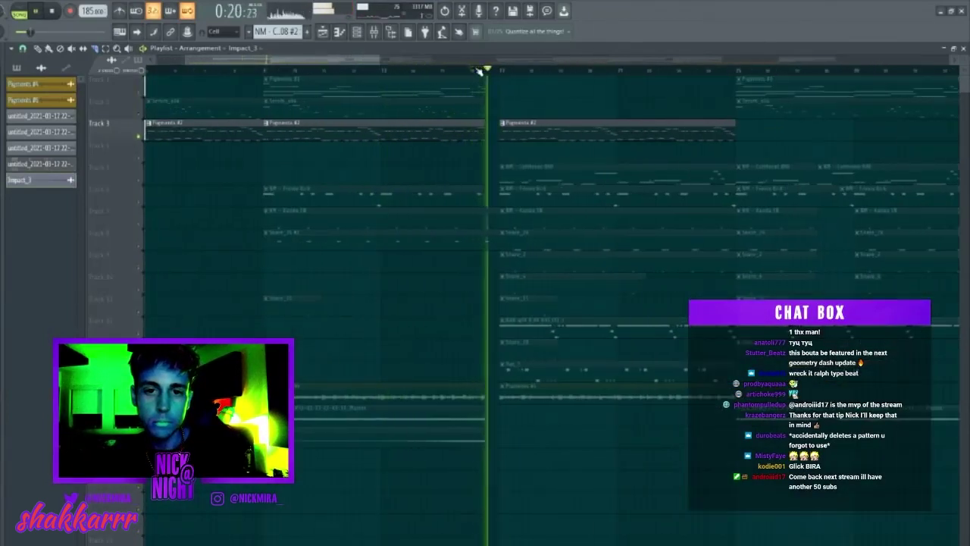
# - Create a volume automation clip for mixer Insert 1 and shape it to cut the sound in the half-bar gap before bar 17
pyautogui.press('F9')
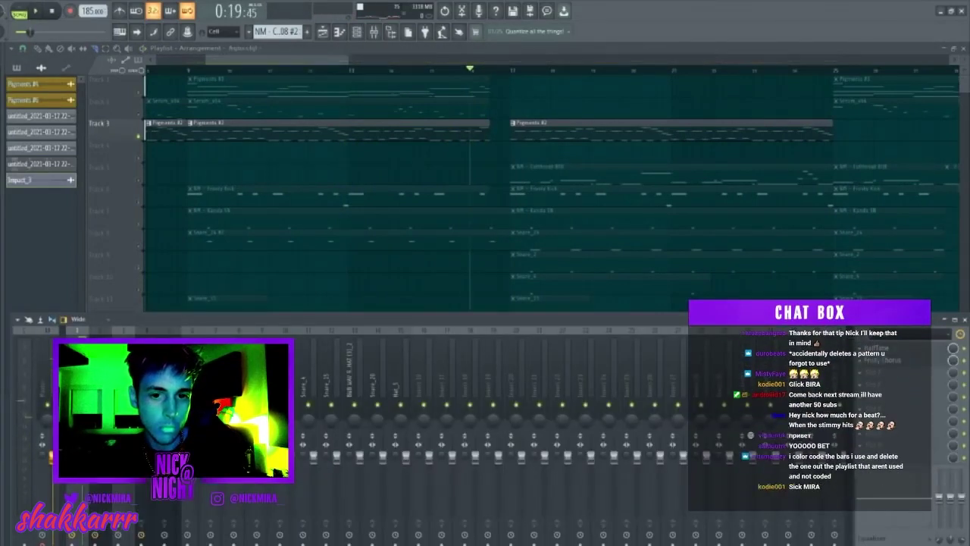
pyautogui.click(121, 417)
pyautogui.press('F9')
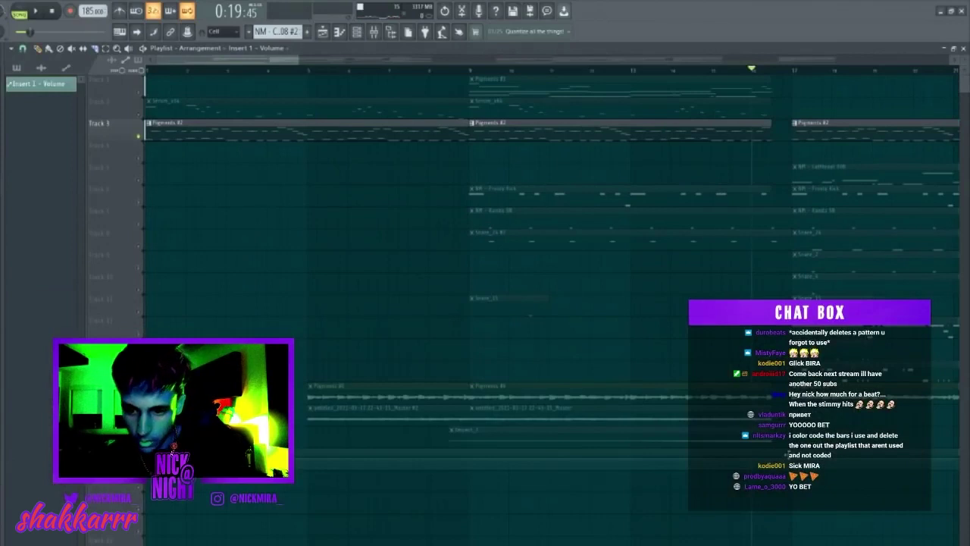
pyautogui.rightClick(774, 460)
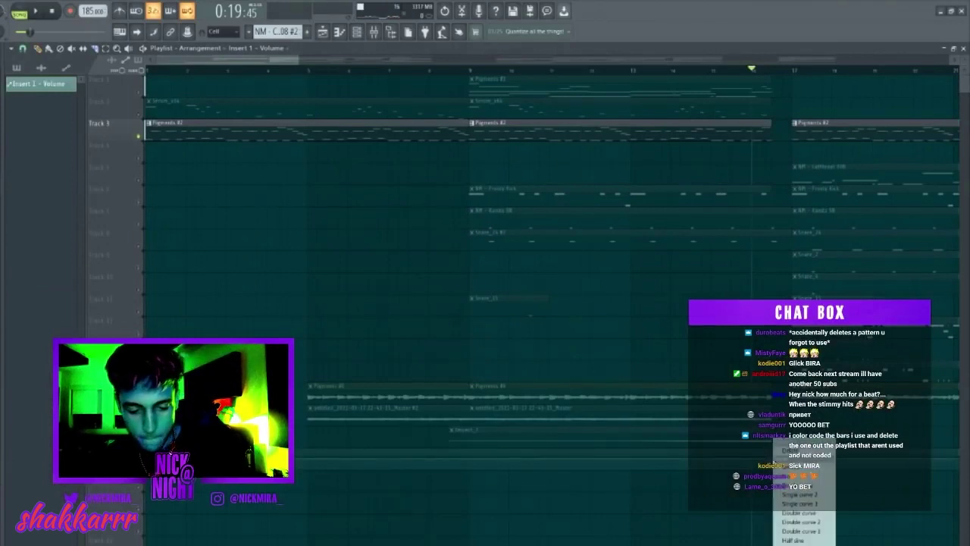
pyautogui.click(779, 474)
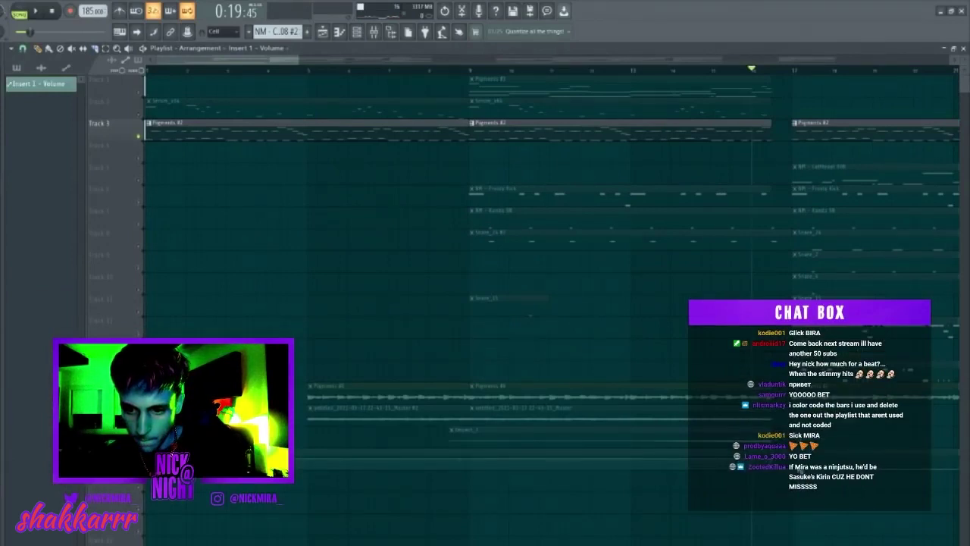
pyautogui.rightClick(795, 464)
pyautogui.click(795, 466)
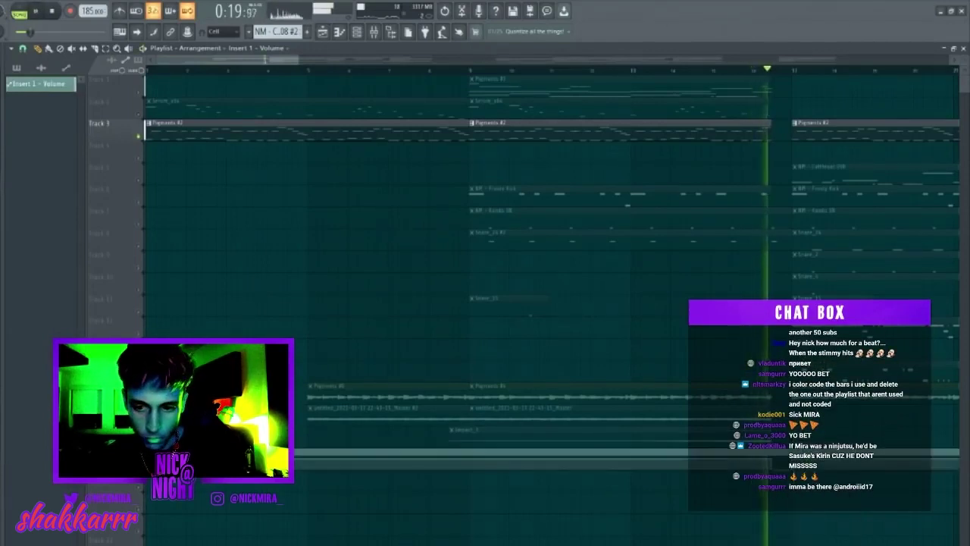
# - Unmute Track 2 alongside the soloed Track 3, play the gap, and create a volume automation clip for the Serum_x64 mixer track
pyautogui.press('space')
pyautogui.click(139, 114)
pyautogui.press('space')
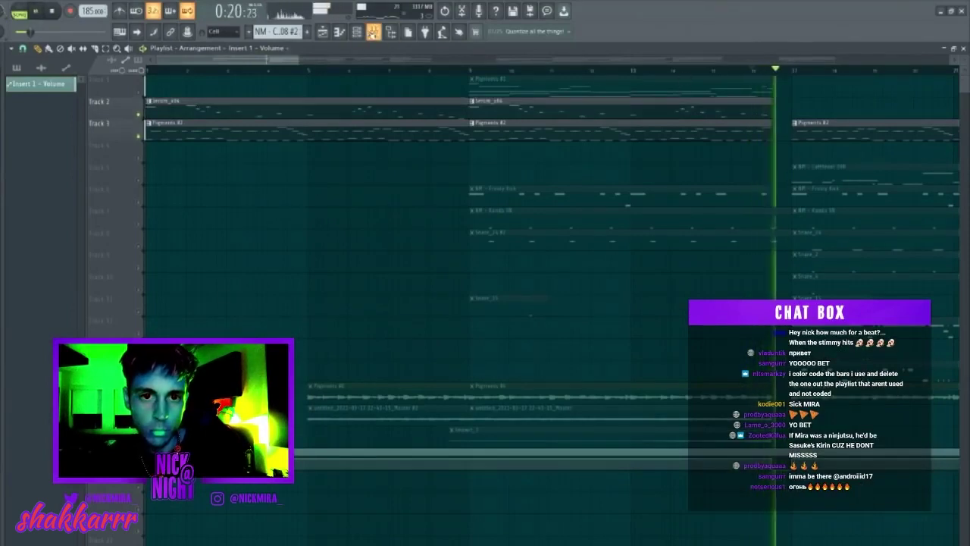
pyautogui.press('F9')
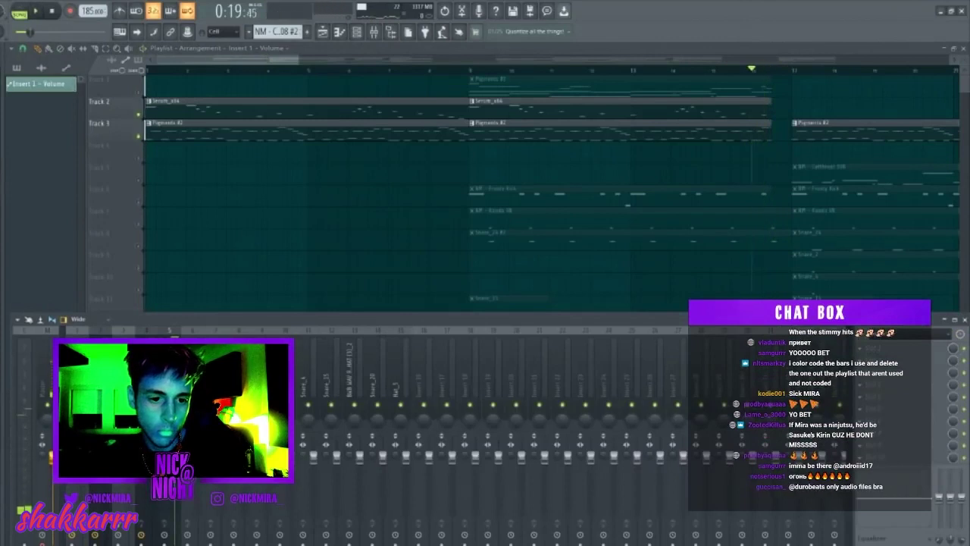
pyautogui.press('F9')
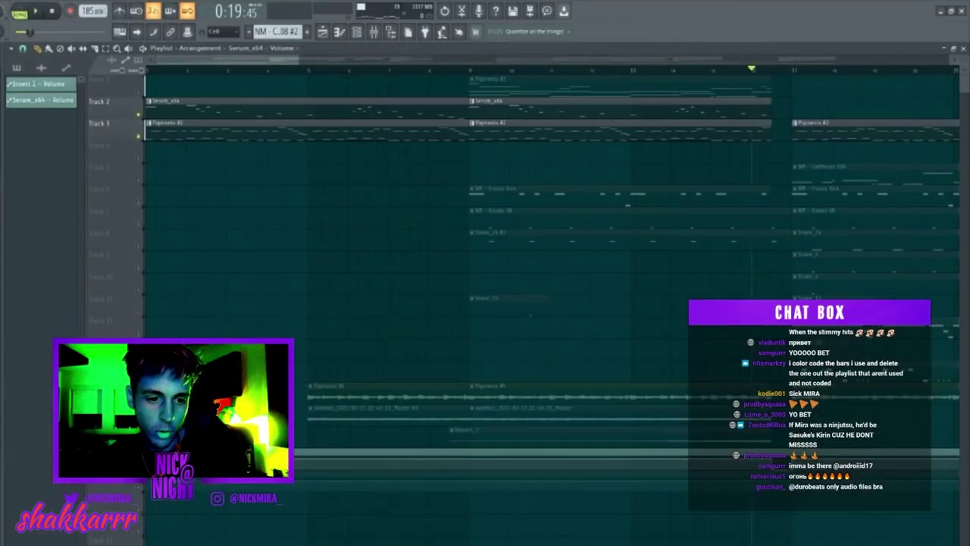
# - Copy the Insert 1 volume automation's state to the Serum_x64 volume automation and play the gap before bar 17 with Track 1 unmuted
pyautogui.click(149, 453)
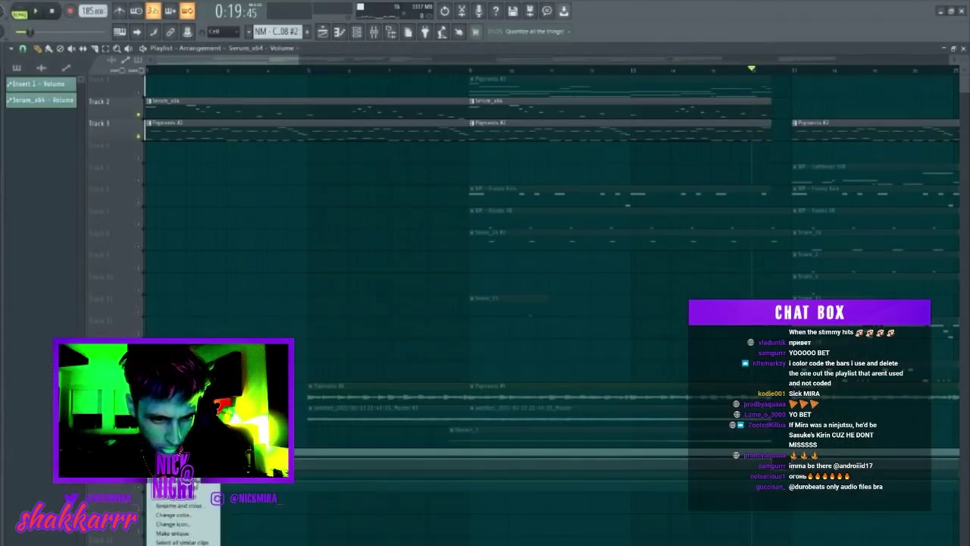
pyautogui.moveTo(209, 499)
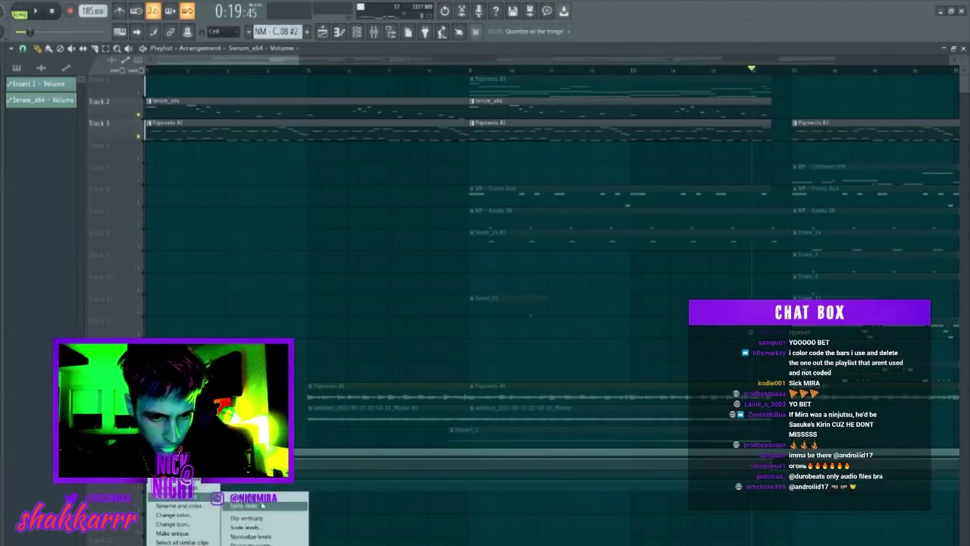
pyautogui.click(244, 497)
pyautogui.click(148, 474)
pyautogui.moveTo(196, 518)
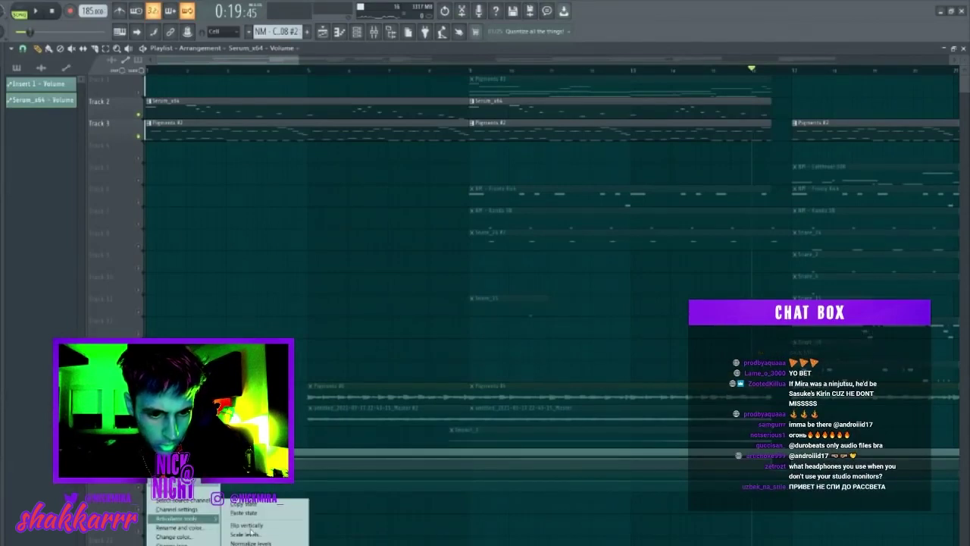
pyautogui.click(249, 523)
pyautogui.press('space')
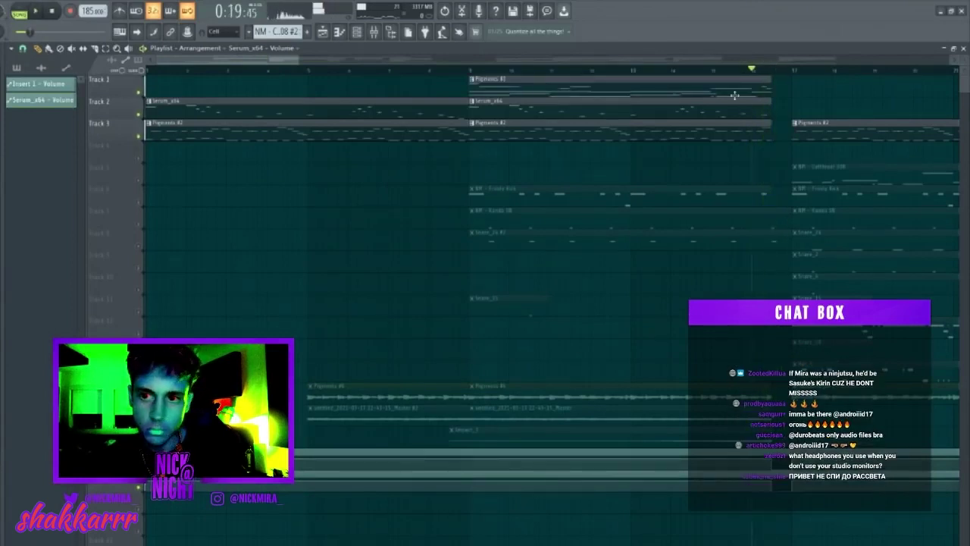
# - Listen to the gap before bar 17, then create a volume automation clip for the Pigments #3 mixer track
pyautogui.press('space')
pyautogui.press('F9')
pyautogui.press('space')
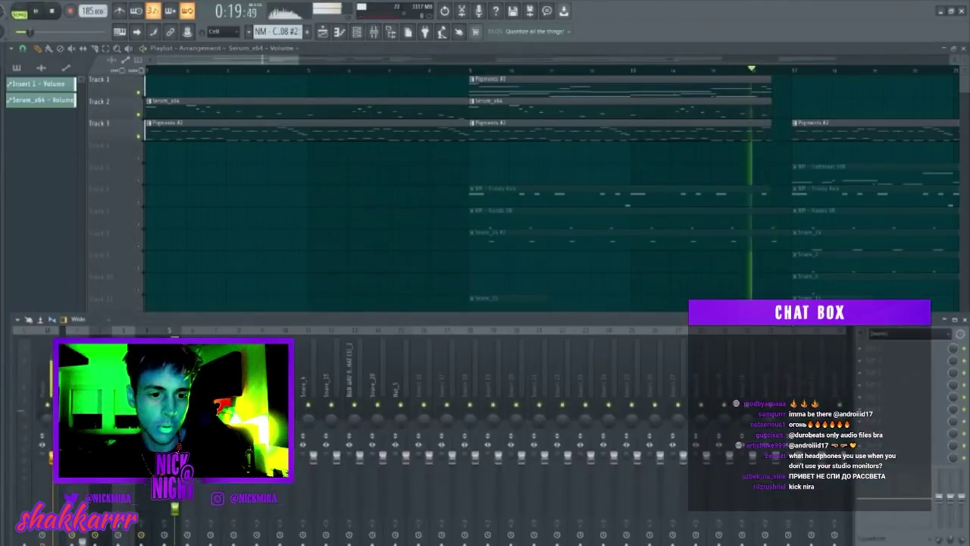
pyautogui.press('space')
pyautogui.rightClick(151, 456)
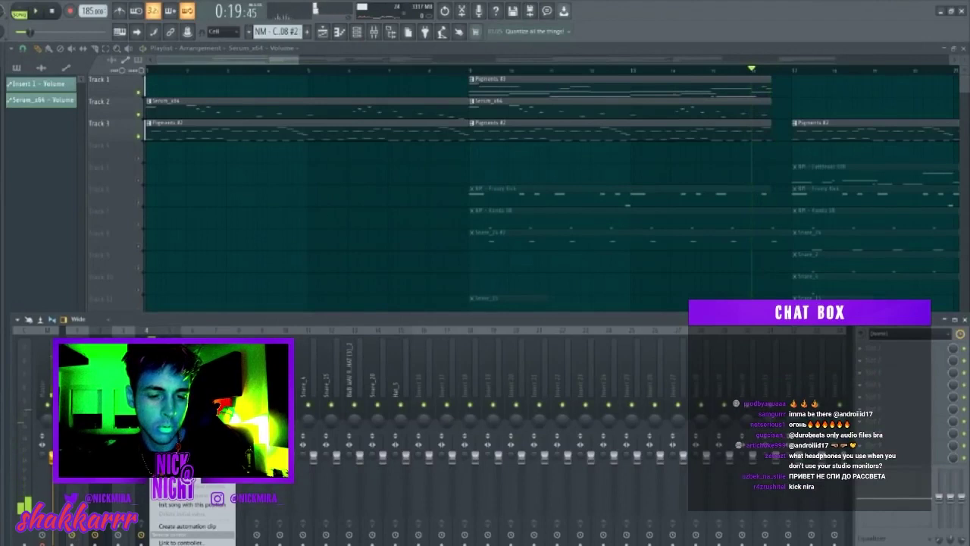
pyautogui.click(187, 525)
pyautogui.press('F9')
# - Apply the copied automation state to the Pigments #3 volume automation, unsolo the tracks, and play the full mix through the gap
pyautogui.click(151, 501)
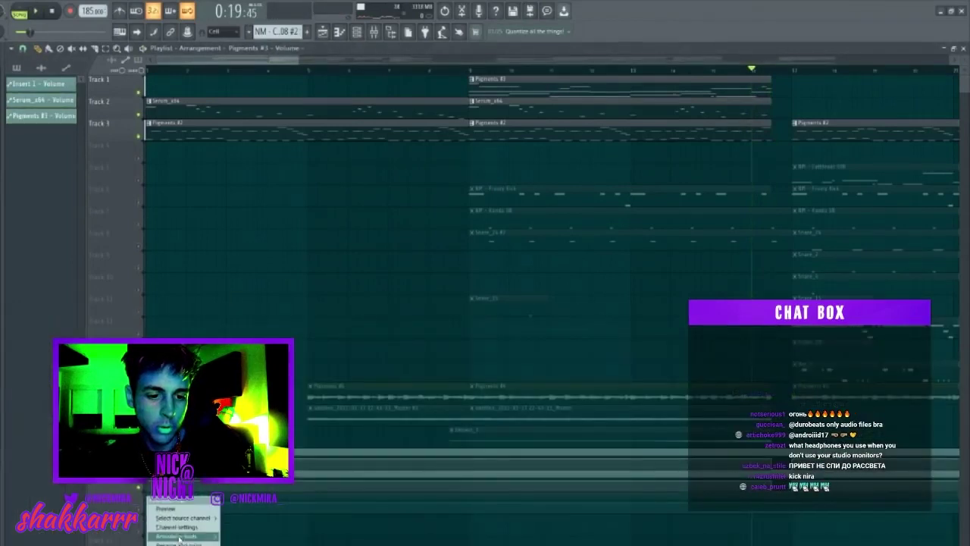
pyautogui.moveTo(180, 537)
pyautogui.click(253, 513)
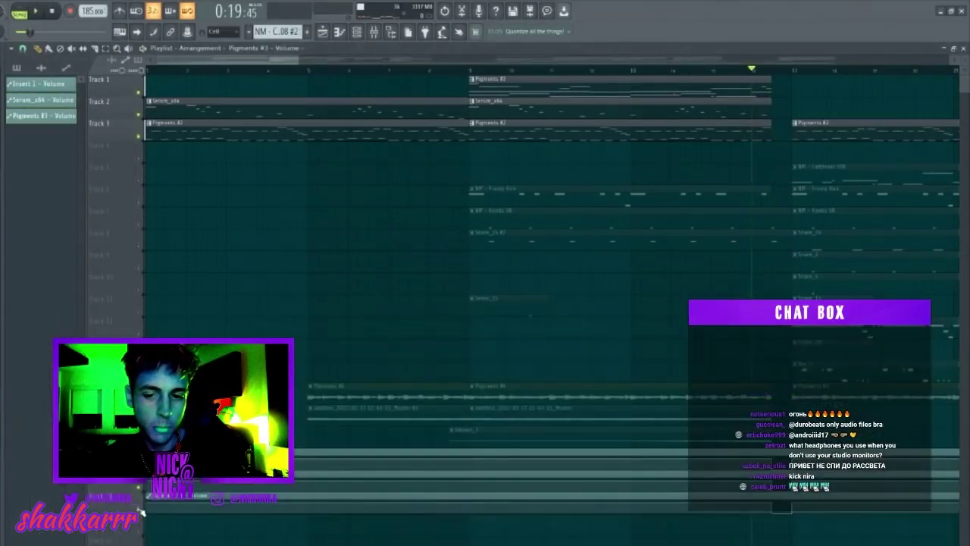
pyautogui.press('space')
pyautogui.press('space')
pyautogui.rightClick(140, 509)
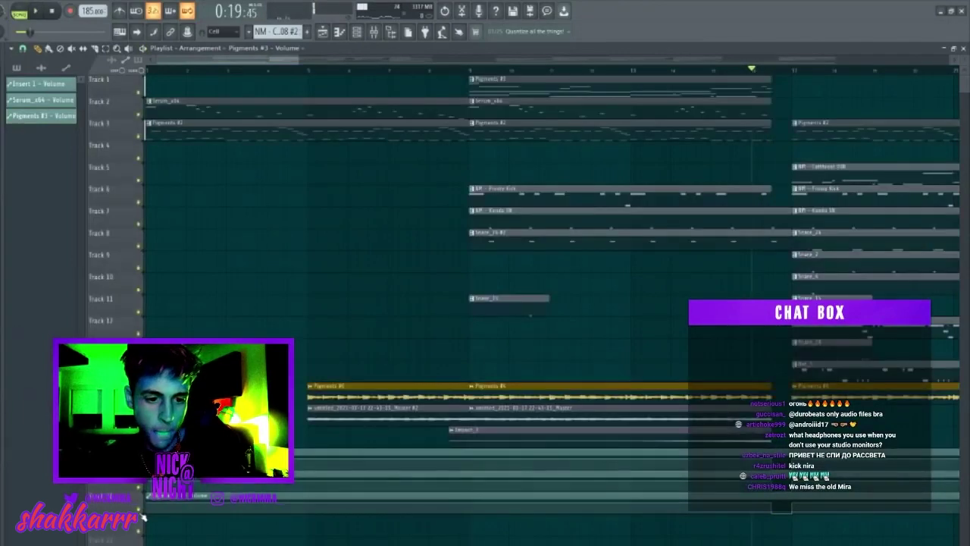
pyautogui.press('space')
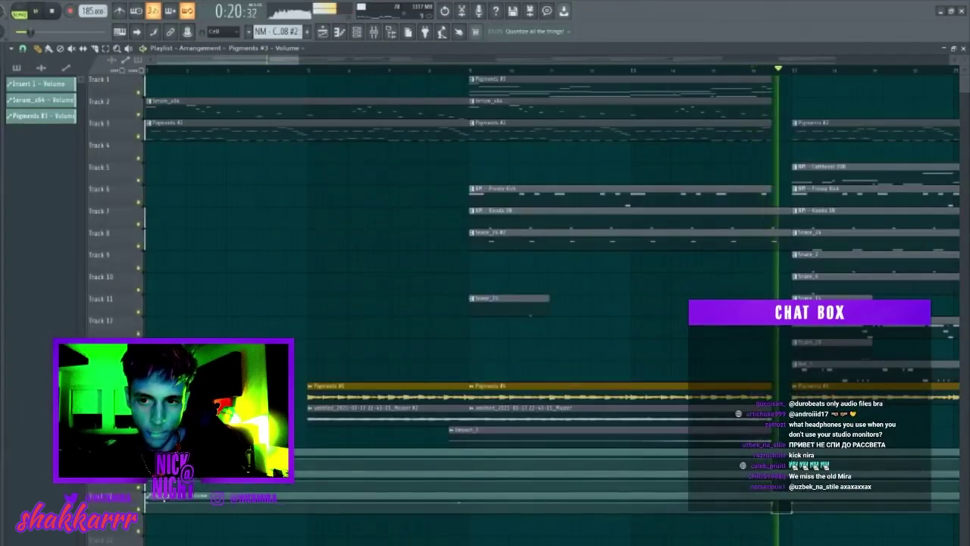
# - Replay the passage before bar 17 and extend the Pigments #4, untitled Master and Impact_3 audio clips across the gap to bar 17
pyautogui.click(717, 70)
pyautogui.scroll(-1, 718, 72)
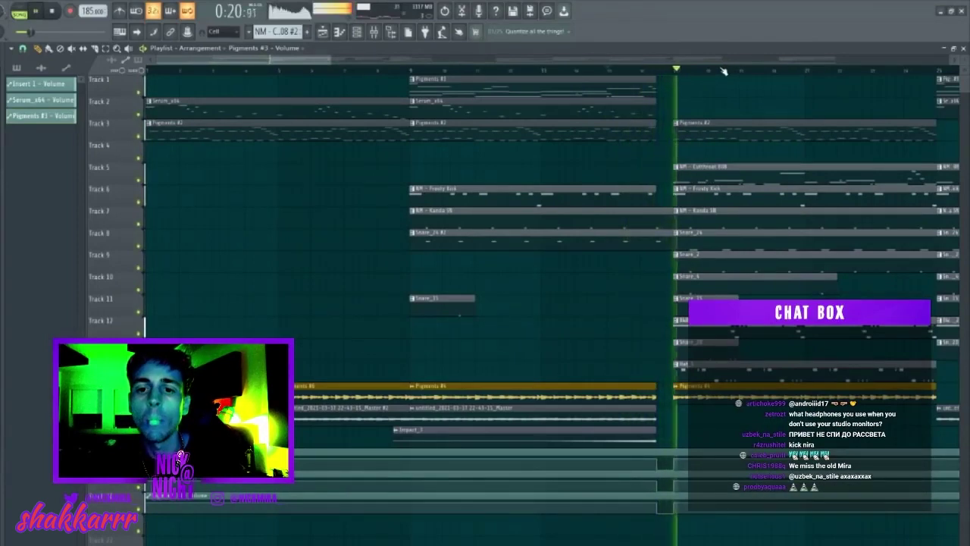
pyautogui.scroll(2, 486, 77)
pyautogui.click(341, 70)
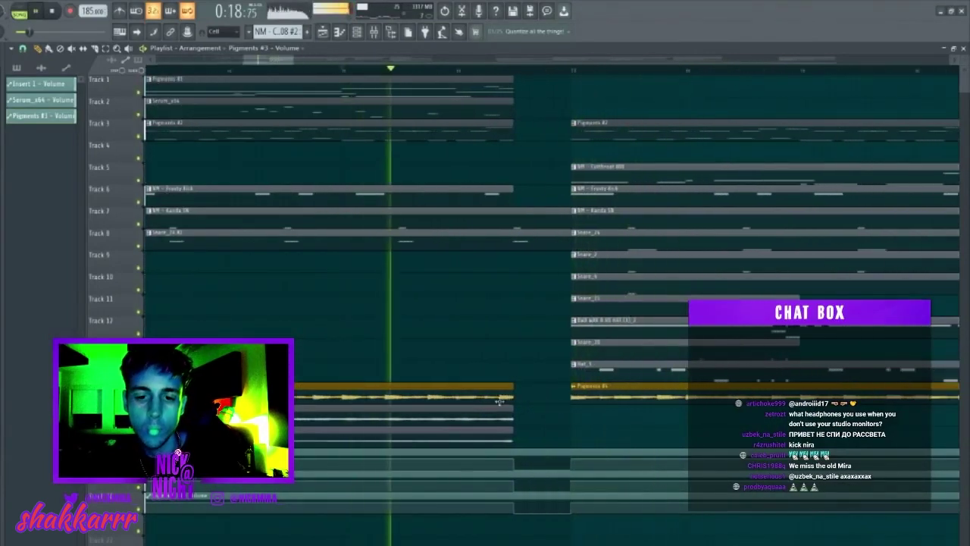
pyautogui.moveTo(489, 379); pyautogui.dragTo(574, 414)
pyautogui.click(517, 429)
pyautogui.hotkey('ctrl', 'z')
pyautogui.press('space')
pyautogui.press('space')
pyautogui.hotkey('ctrl', 'd')
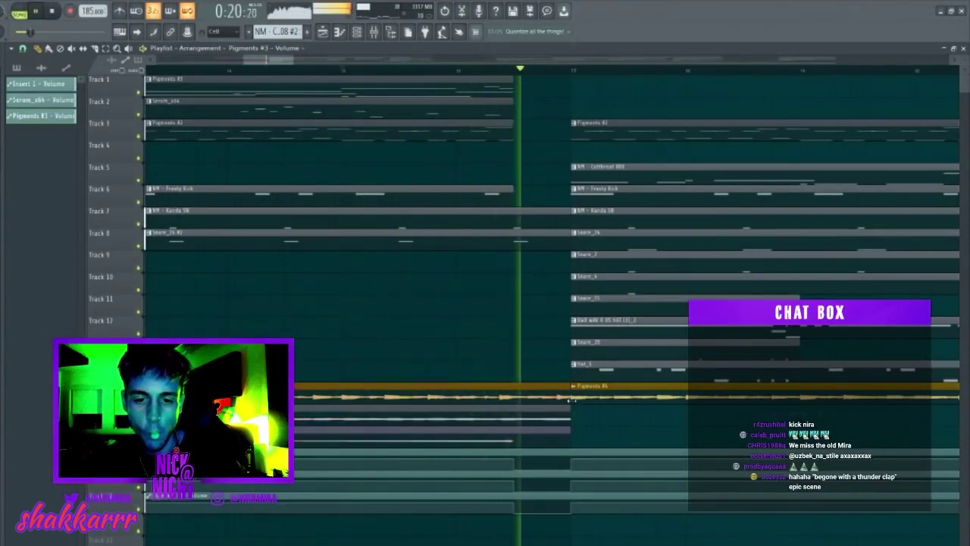
# - Remove the Pigments #4 audio from the half-bar gap before bar 17 and play the transition into the drop
pyautogui.press('space')
pyautogui.press('space')
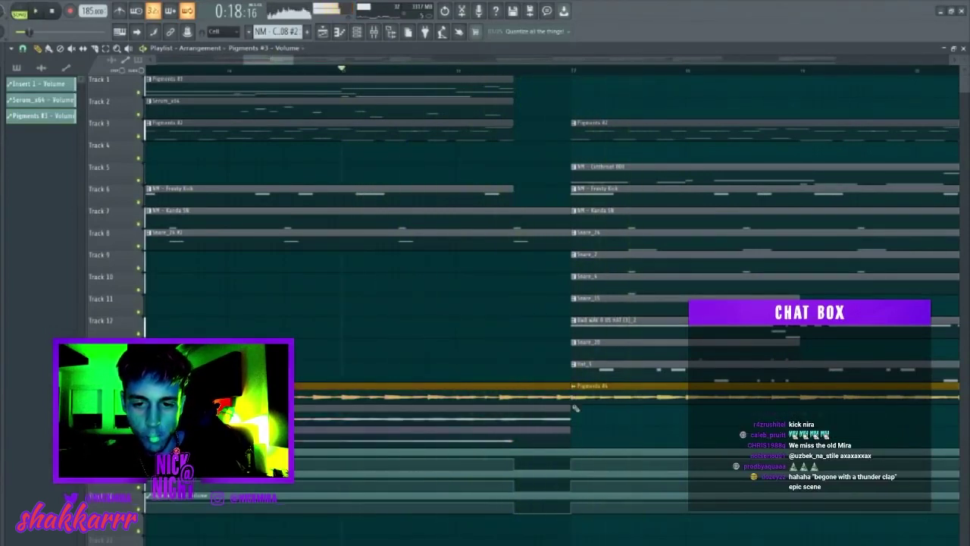
pyautogui.rightClick(521, 395)
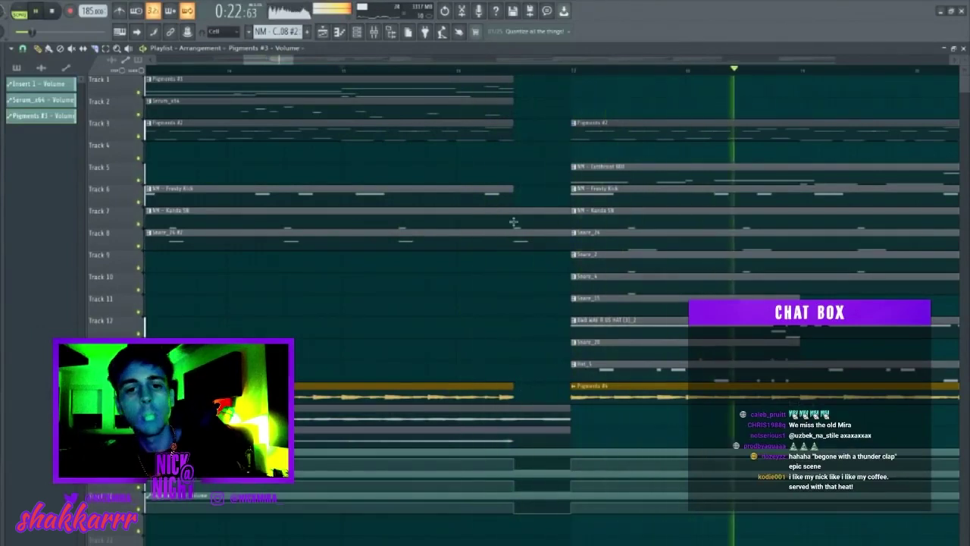
pyautogui.scroll(-2, 502, 69)
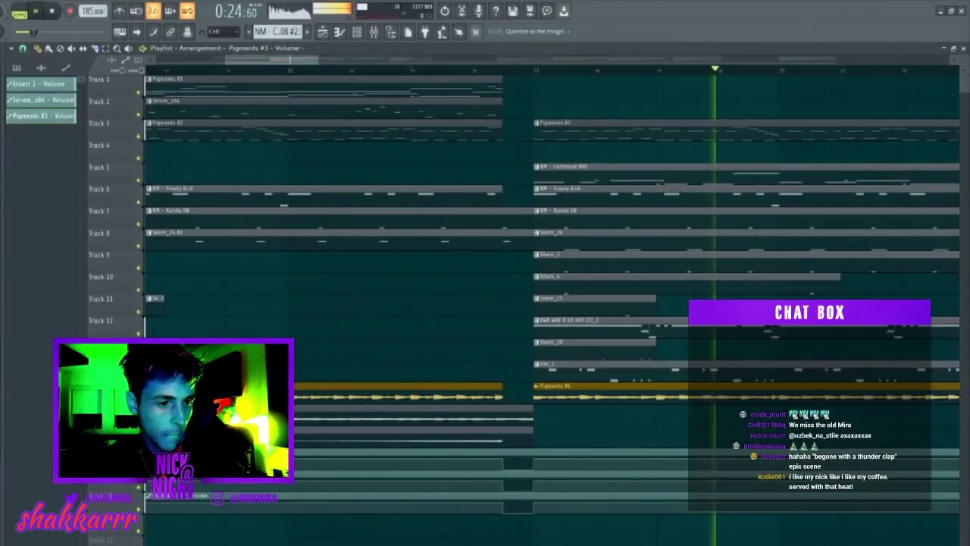
pyautogui.press('space')
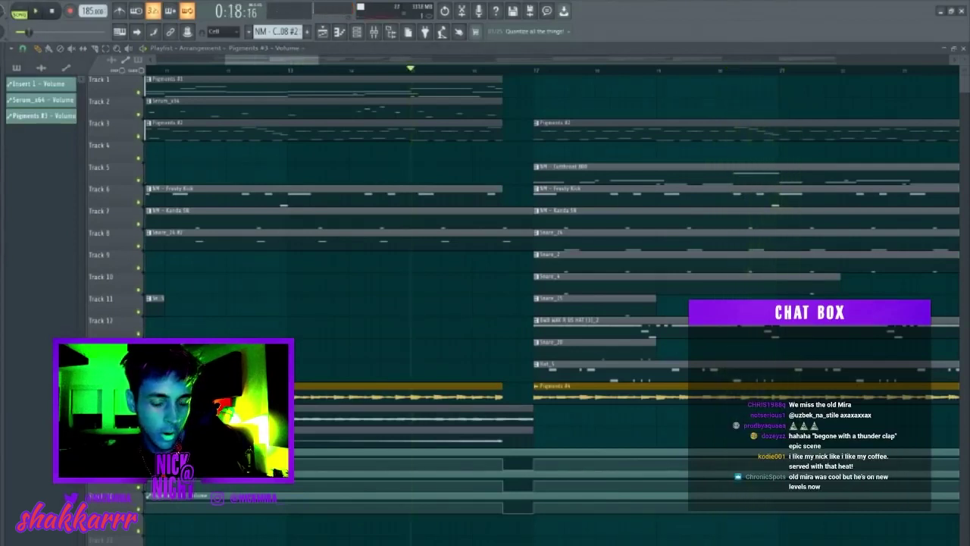
# - Add the KSHMR_Medium_Sweep_2 sample to Track 21 before bar 17, reduce its stretch time, and set its time stretching mode to Stretch
pyautogui.moveTo(2, 485); pyautogui.dragTo(318, 539)
pyautogui.moveTo(394, 539); pyautogui.dragTo(425, 526)
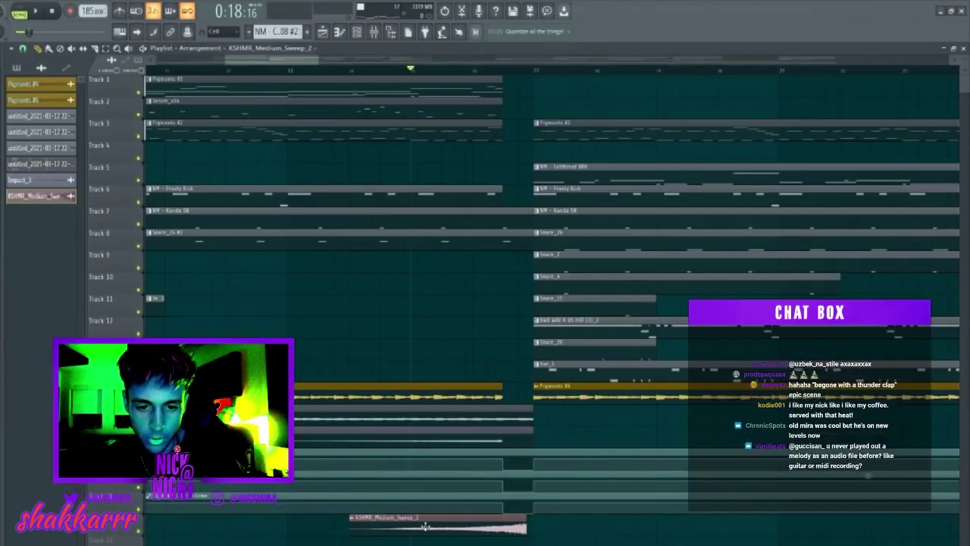
pyautogui.doubleClick(425, 526)
pyautogui.moveTo(249, 171); pyautogui.dragTo(249, 182)
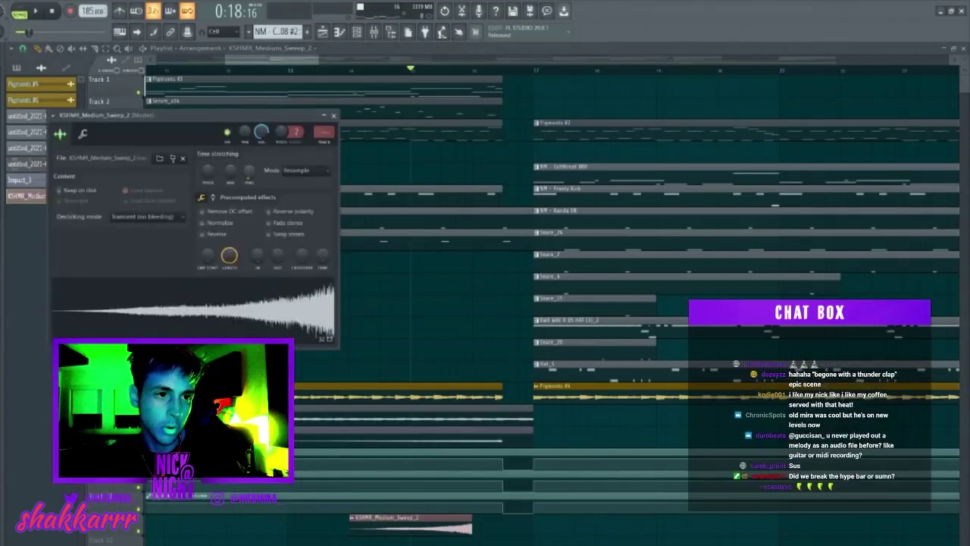
pyautogui.click(306, 172)
pyautogui.click(306, 198)
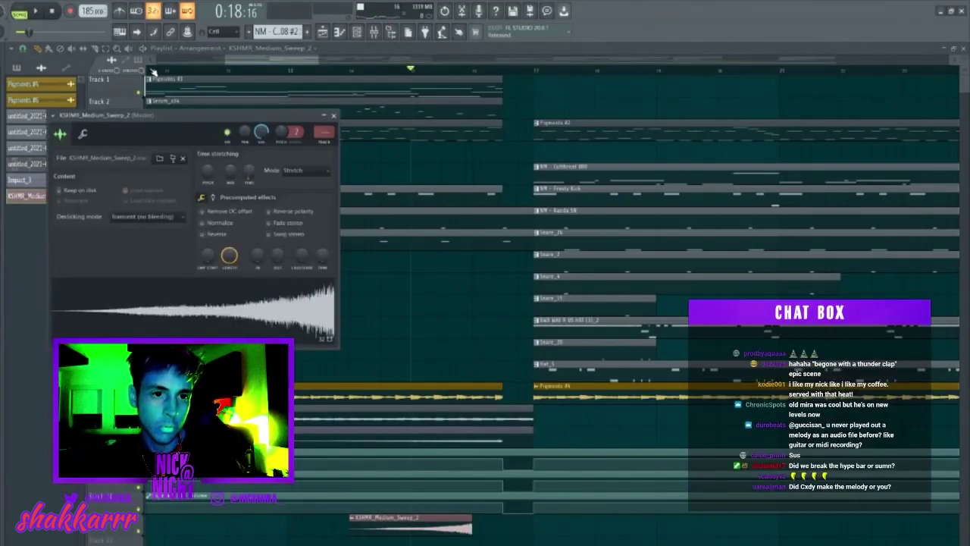
pyautogui.click(150, 73)
# - Place the sweep clip at bar 16, shorten it to end at bar 17, and keep its mode on Stretch while playing it
pyautogui.moveTo(395, 517); pyautogui.dragTo(511, 528)
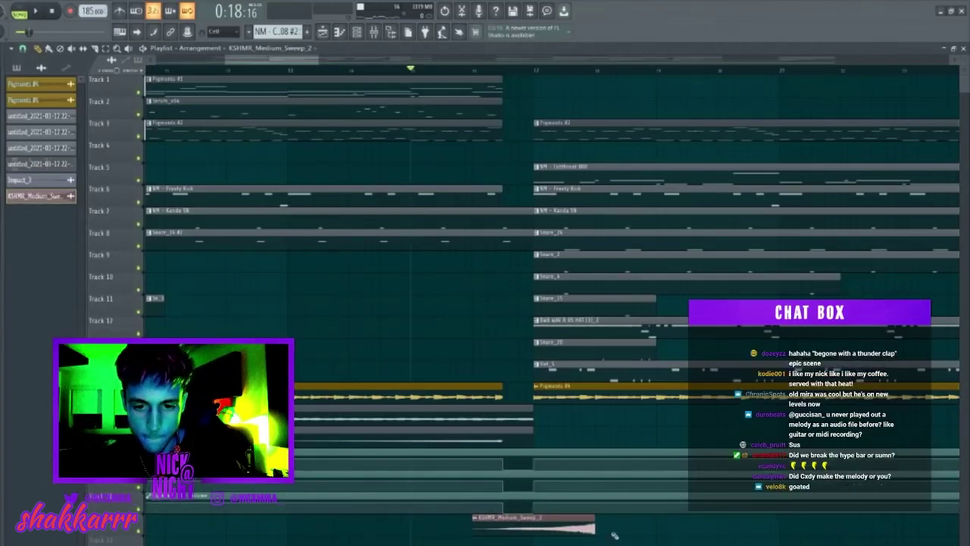
pyautogui.moveTo(594, 527); pyautogui.dragTo(532, 528)
pyautogui.press('space')
pyautogui.doubleClick(512, 524)
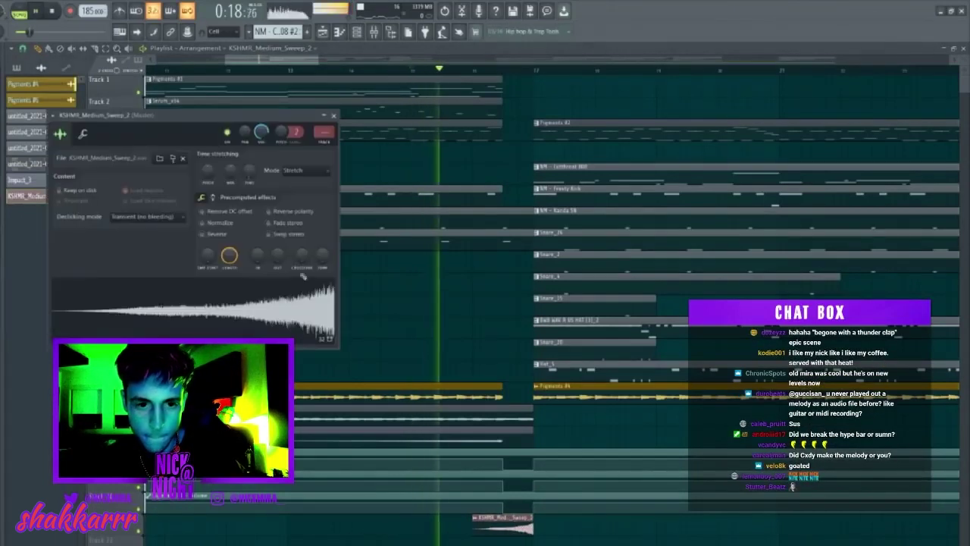
pyautogui.click(305, 172)
pyautogui.click(297, 200)
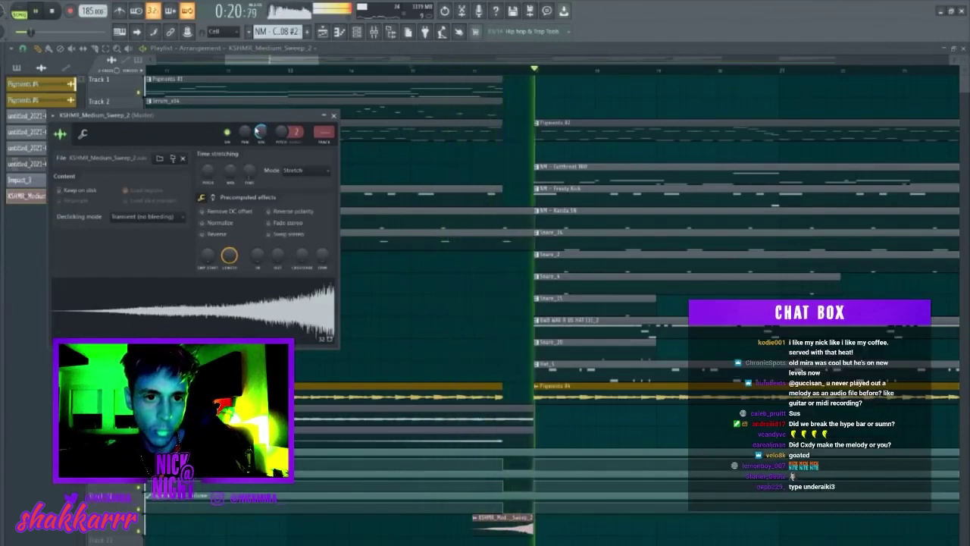
# - Replay the sweep transition and route KSHMR_Medium_Sweep_2 to mixer track 16
pyautogui.press('space')
pyautogui.press('space')
pyautogui.hotkey('ctrl', 'l')
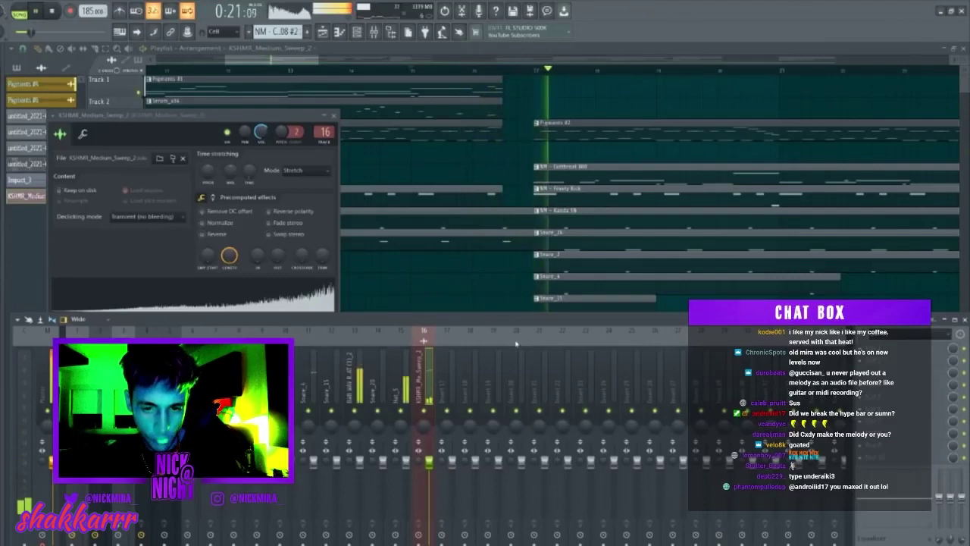
pyautogui.rightClick(517, 306)
# - Shorten the sweep clip to fit the half-bar gap before bar 17, keep Stretch mode, and play the transition
pyautogui.moveTo(479, 529); pyautogui.dragTo(503, 530)
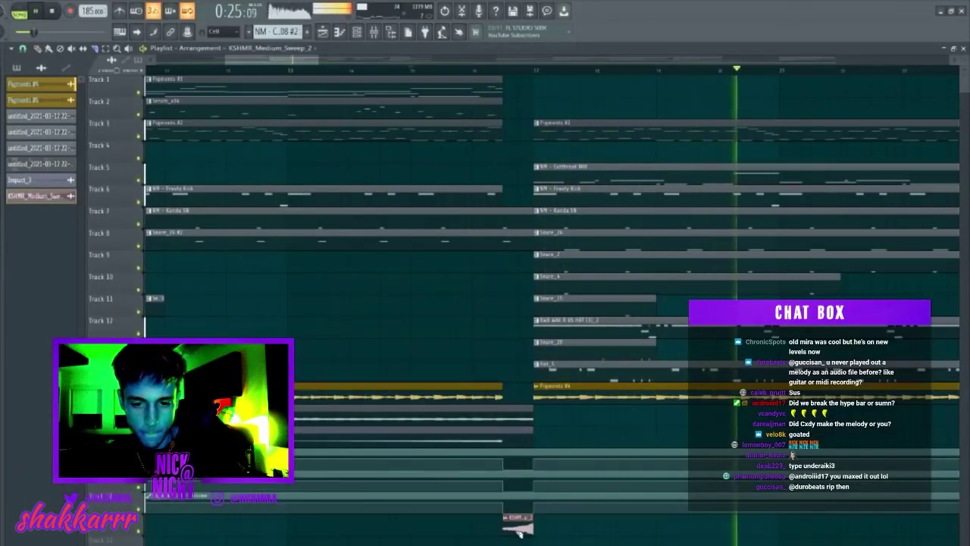
pyautogui.hotkey('ctrl', 'z')
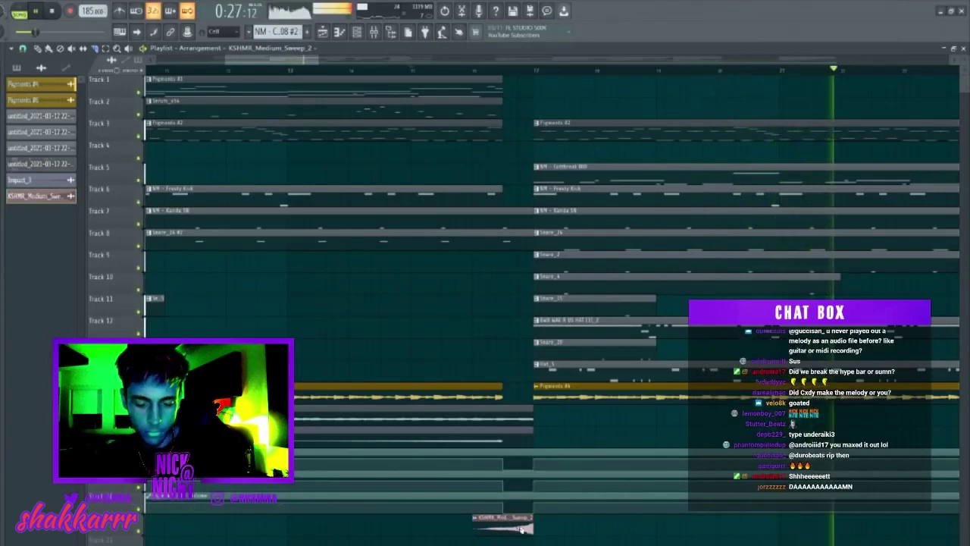
pyautogui.moveTo(529, 528)
pyautogui.mouseDown()
pyautogui.moveTo(492, 525)
pyautogui.moveTo(520, 523)
pyautogui.mouseUp()
pyautogui.doubleClick(520, 525)
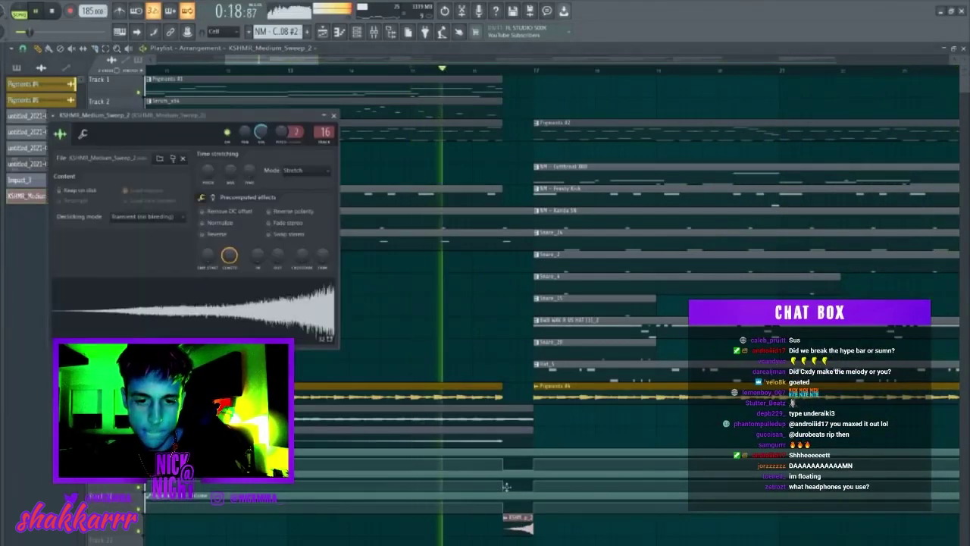
pyautogui.click(310, 174)
pyautogui.click(303, 197)
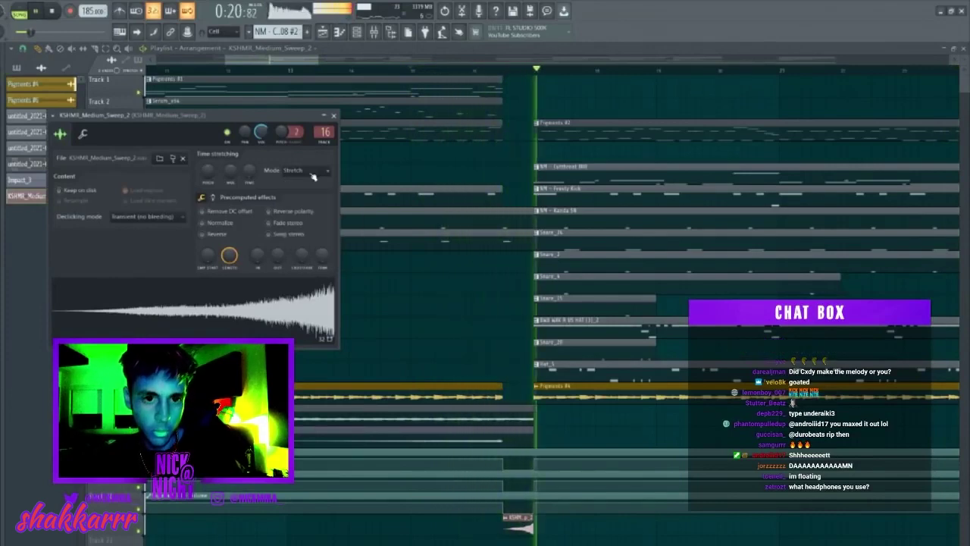
pyautogui.press('space')
pyautogui.press('space')
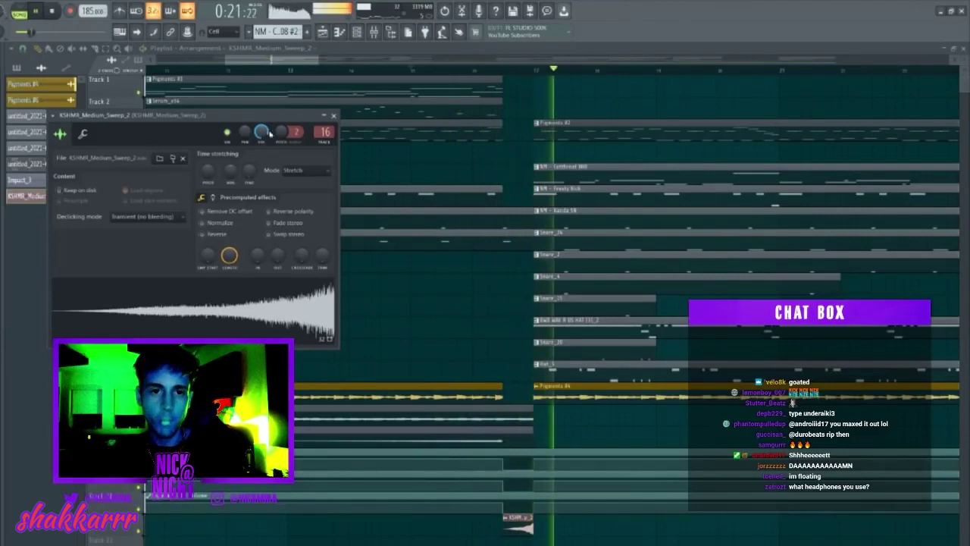
# - Save the project in the March > Beats > Houses folder
pyautogui.press('F9')
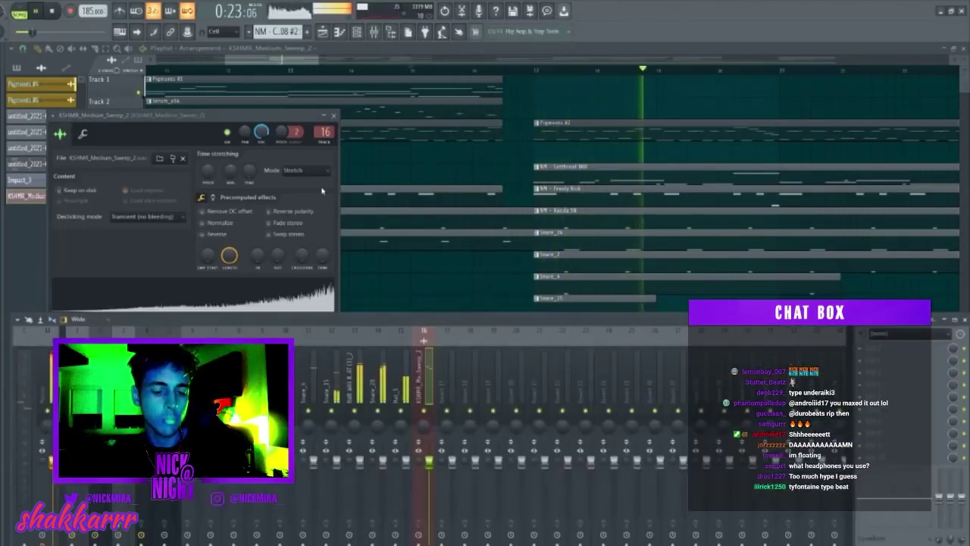
pyautogui.hotkey('ctrl', 'shift', 's')
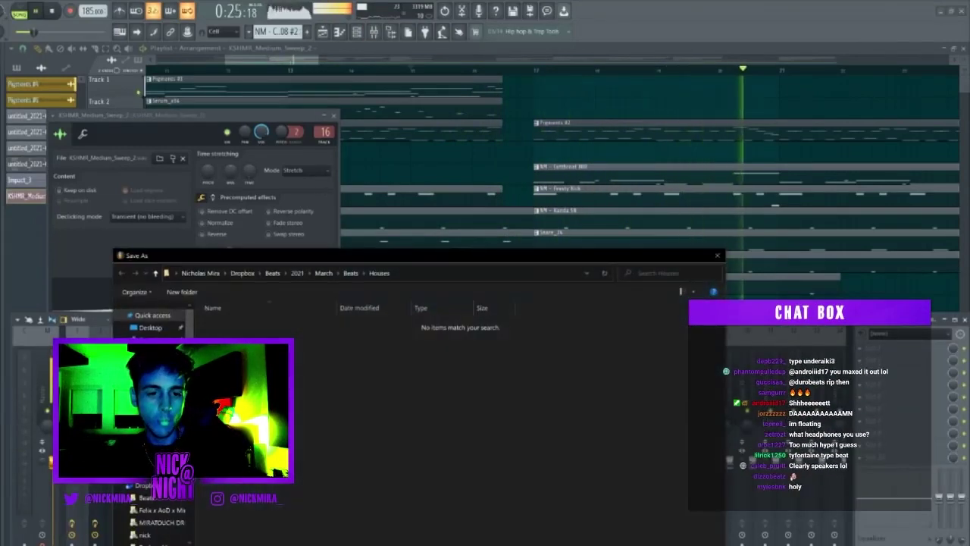
pyautogui.press('Escape')
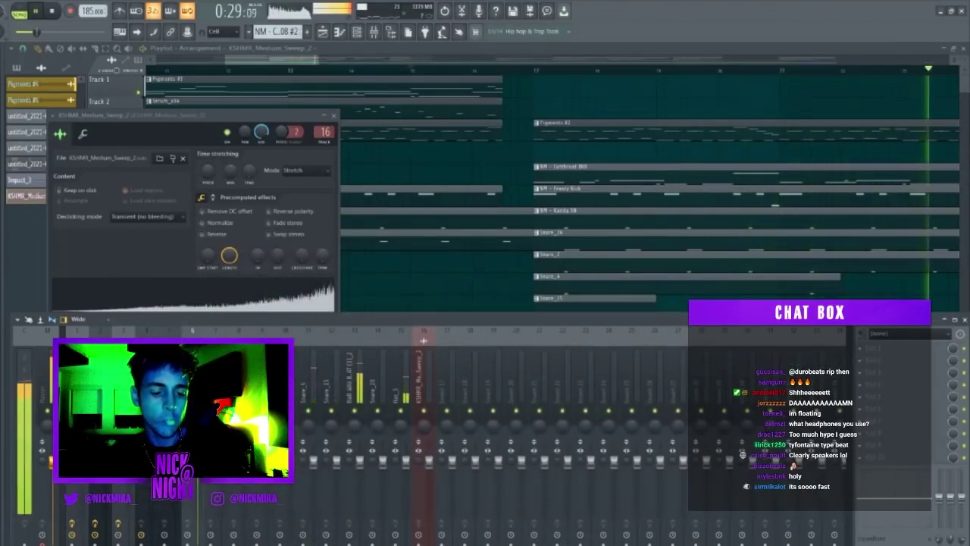
pyautogui.hotkey('ctrl', 'shift', 's')
pyautogui.press('Return')
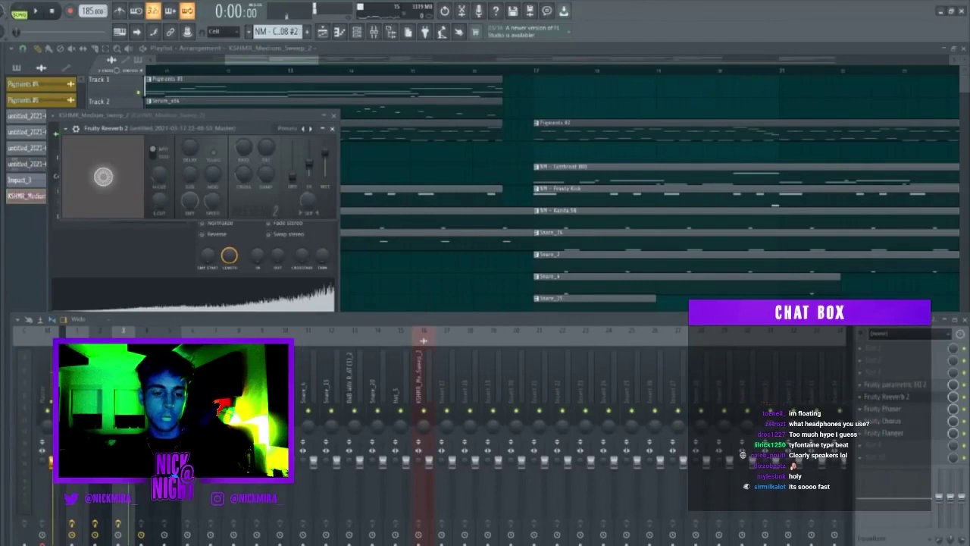
# - Render the full song to WAV and MP3 as NM - Houses 185BPM, replacing the existing file
pyautogui.hotkey('ctrl', 'r')
pyautogui.press('Return')
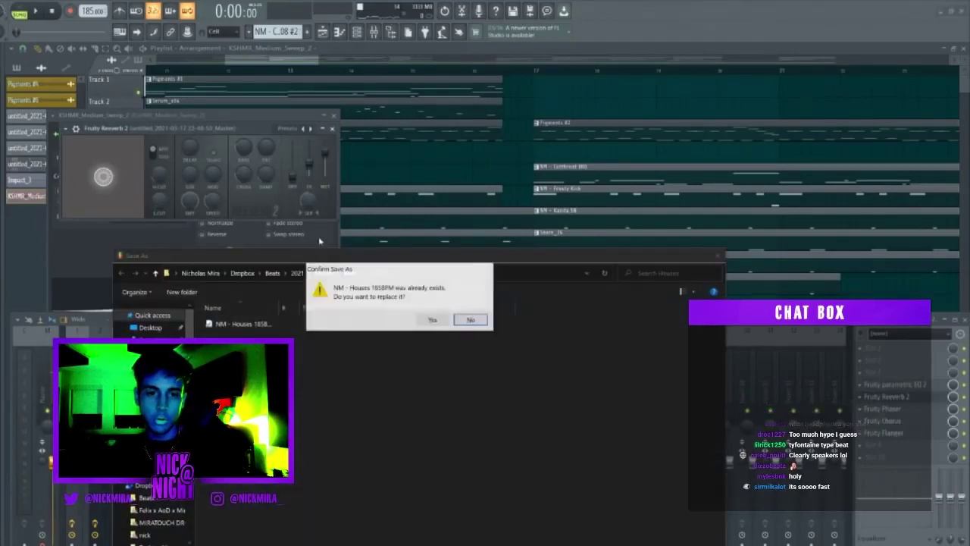
pyautogui.click(431, 319)
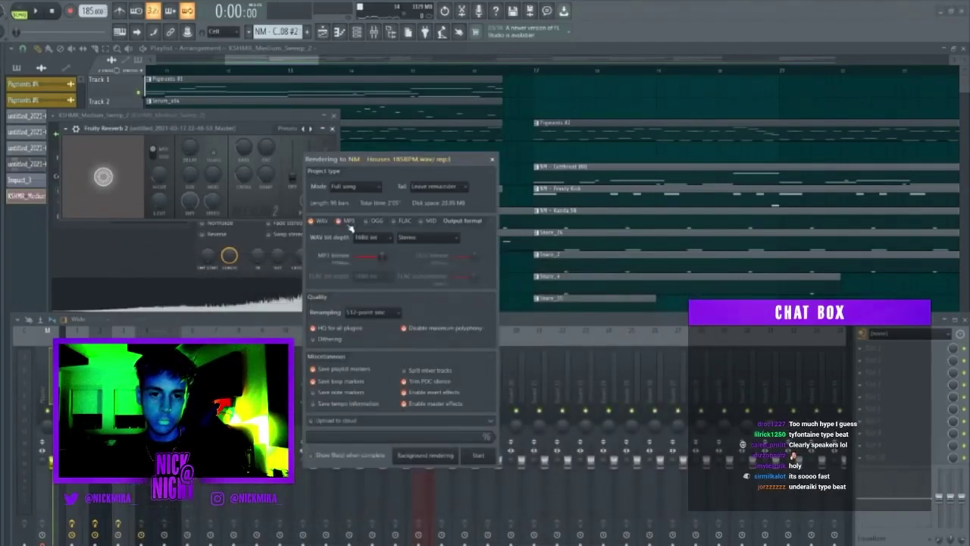
pyautogui.click(477, 456)
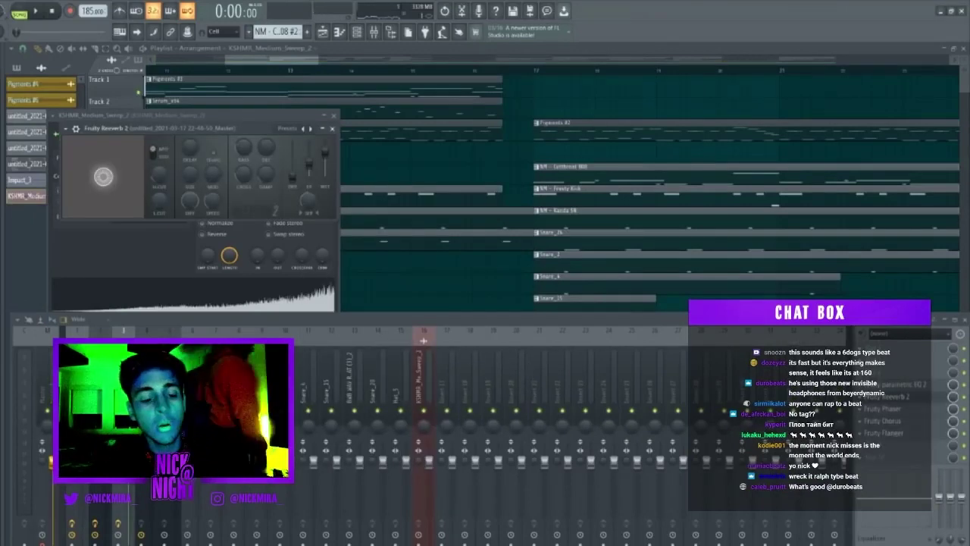
# - Close the open plugin, sample and mixer windows and start a new project
pyautogui.press('Escape')
pyautogui.press('Escape')
pyautogui.press('Escape')
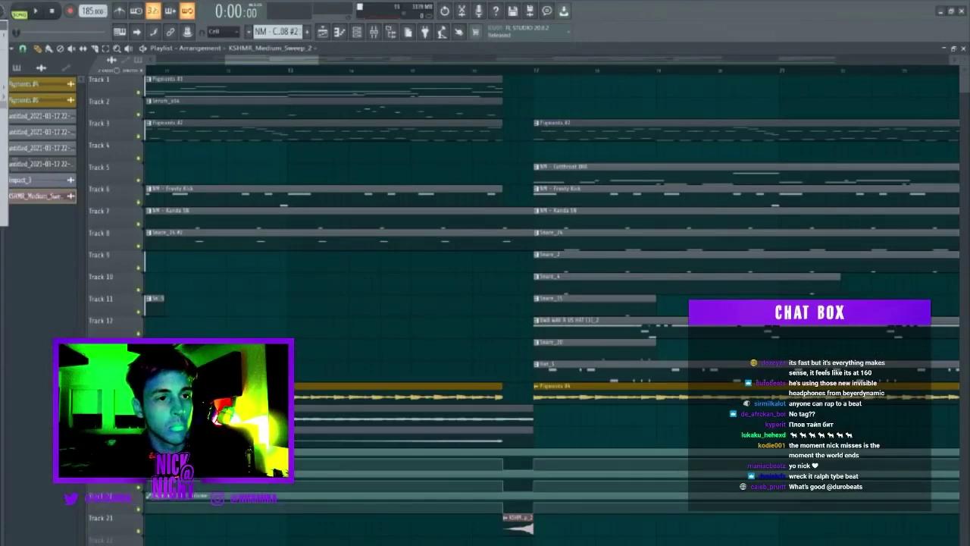
pyautogui.hotkey('ctrl', 'n')
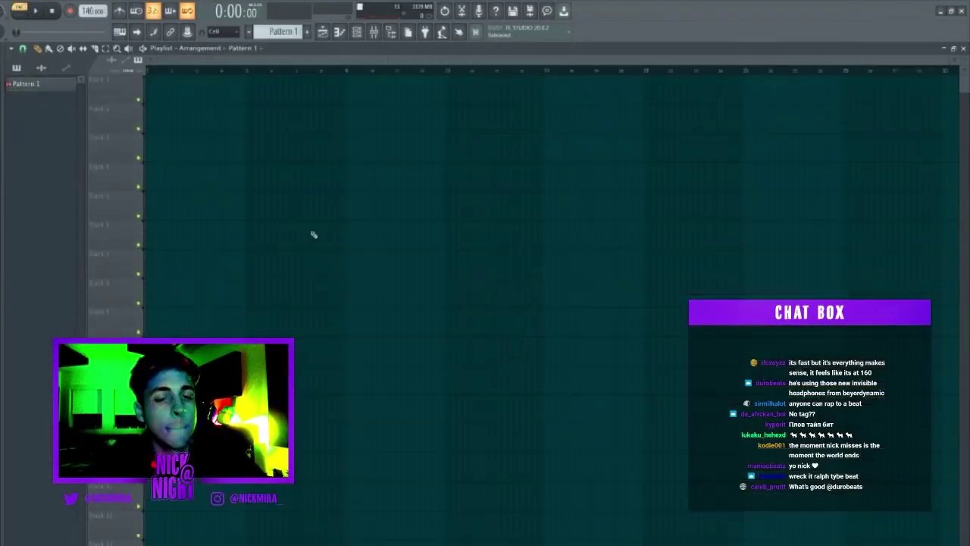